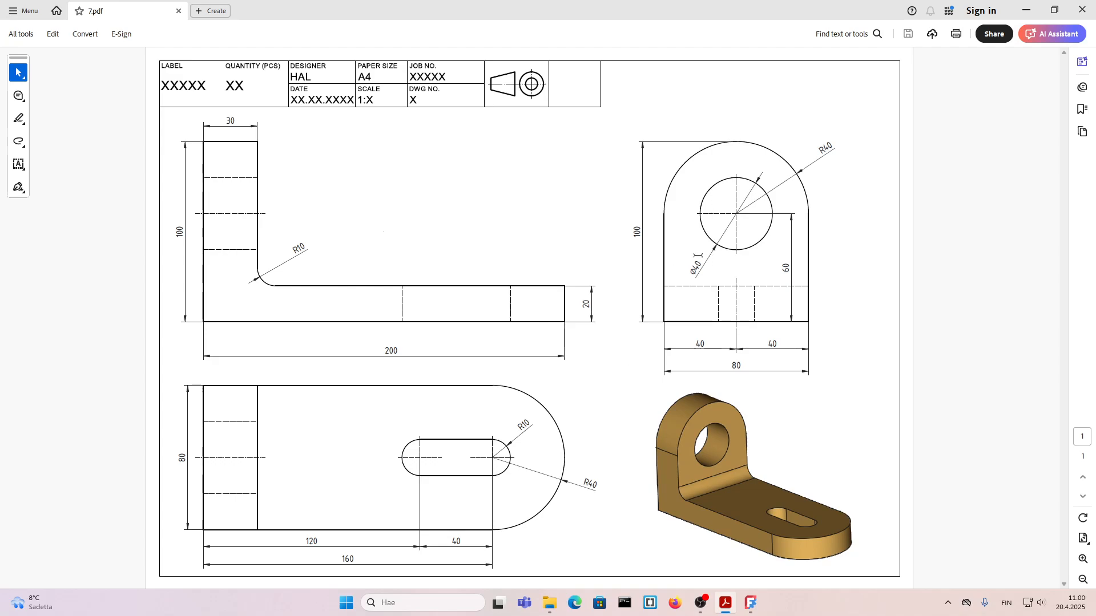
Step: Switch to FreeCAD and create an empty file containing a new body
click(750, 603)
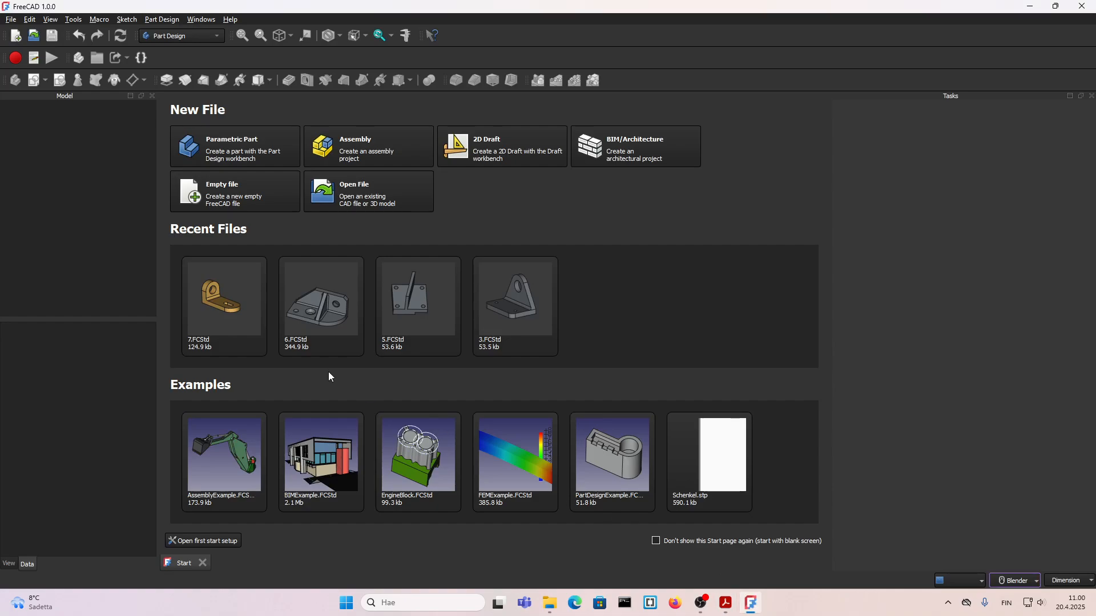
click(204, 198)
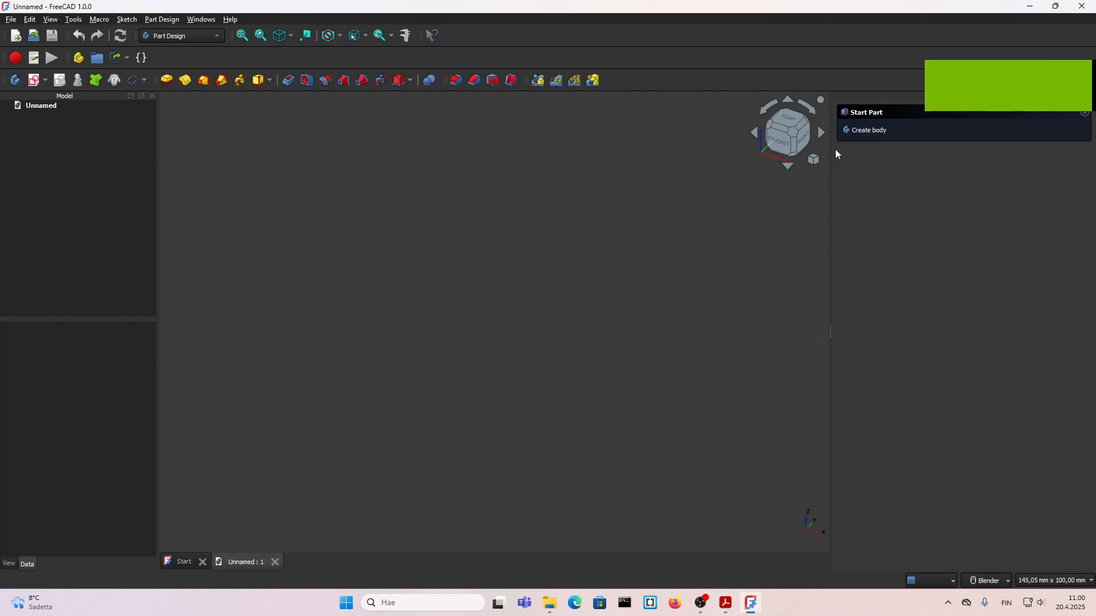
click(861, 132)
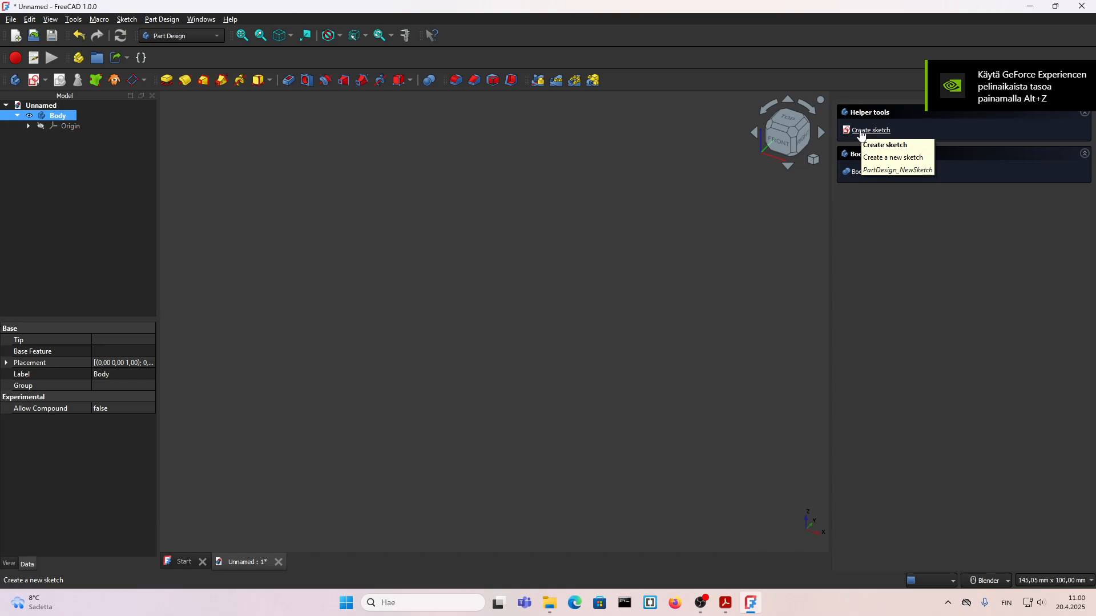
Step: Start a sketch on the XZ plane of the body and consult the 7.pdf drawing for the side profile
click(861, 131)
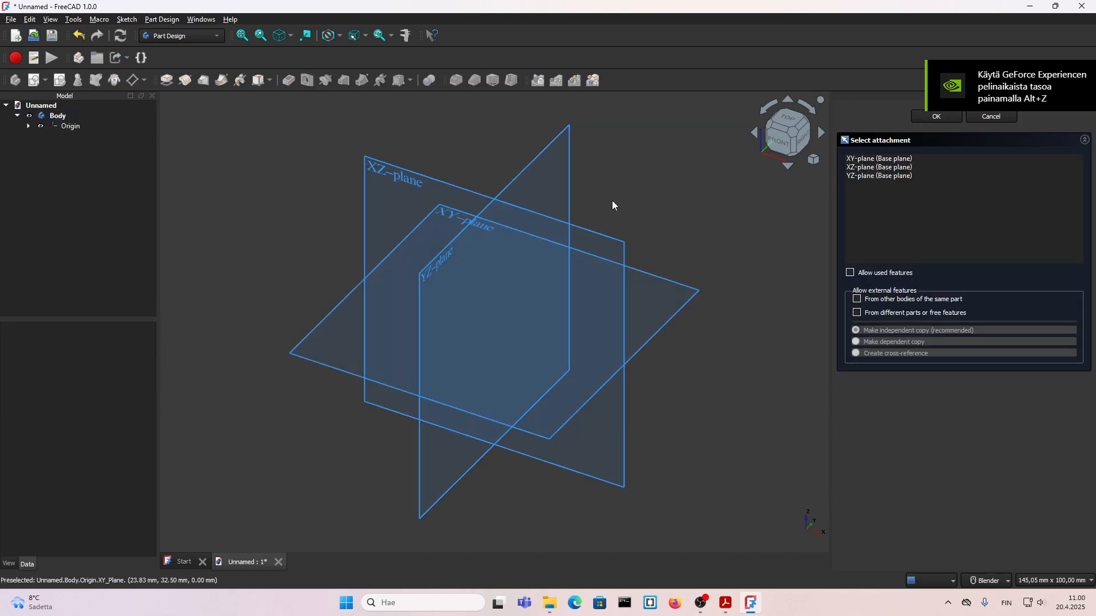
click(599, 238)
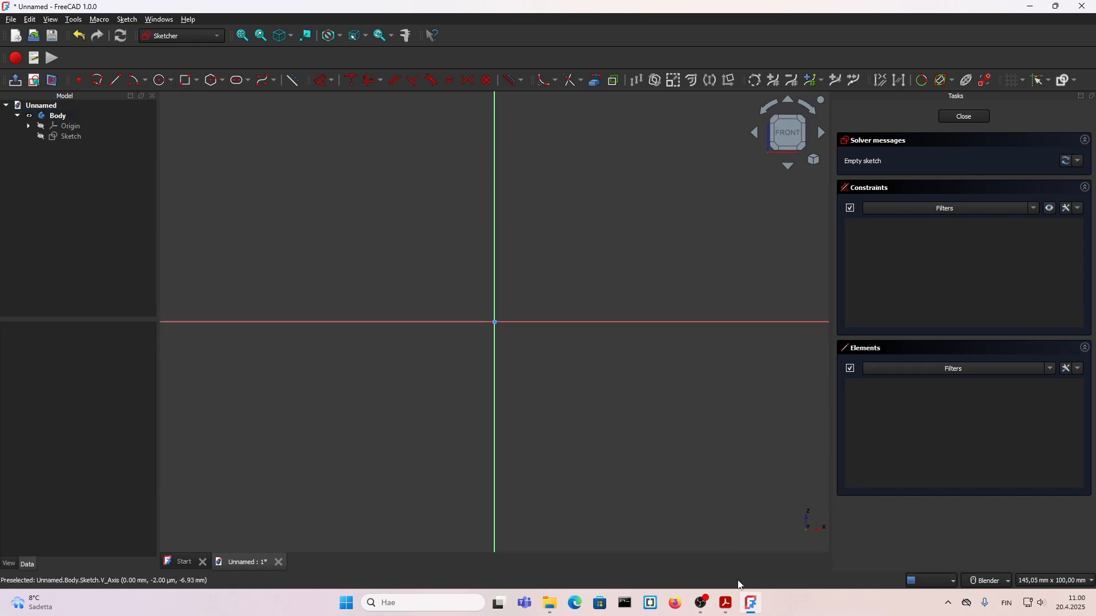
click(751, 603)
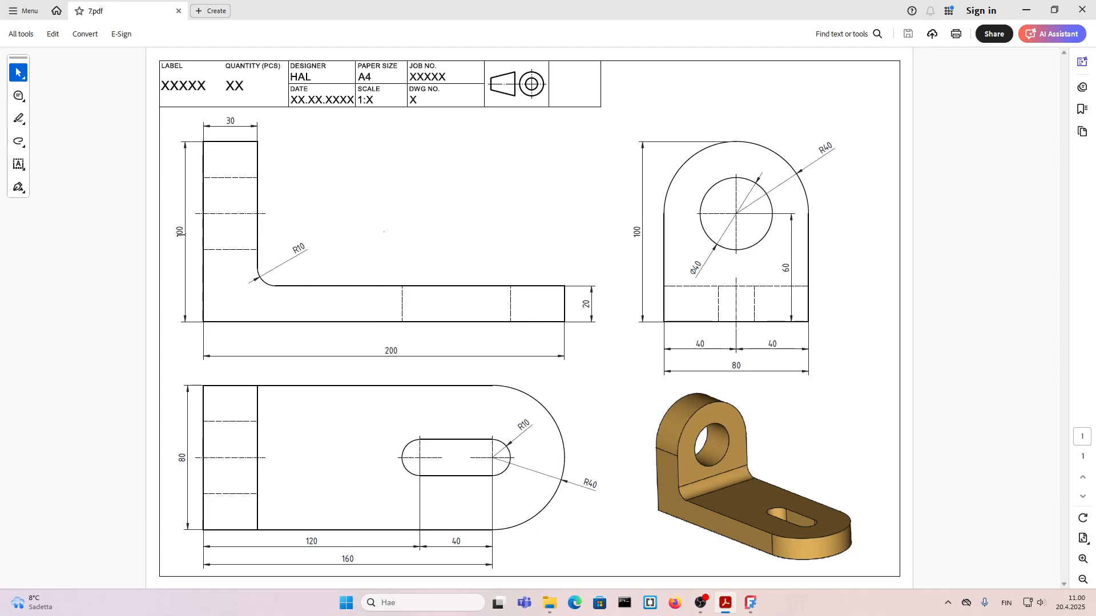
click(751, 604)
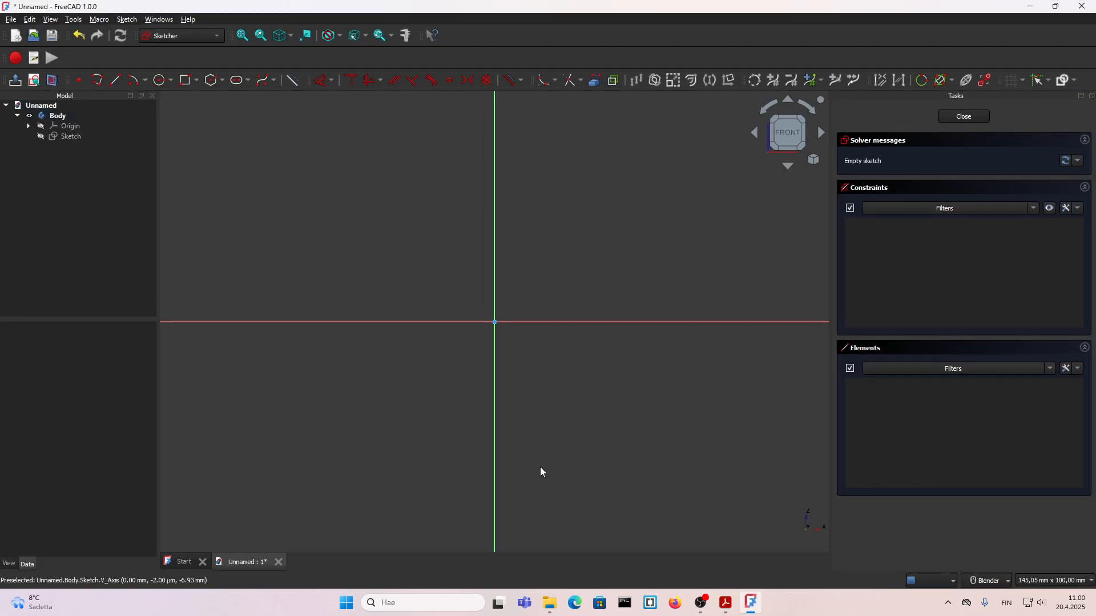
Step: Sketch a closed six-line L-shaped profile with the polyline tool, about 102 mm wide and 65 mm high
click(98, 82)
click(243, 178)
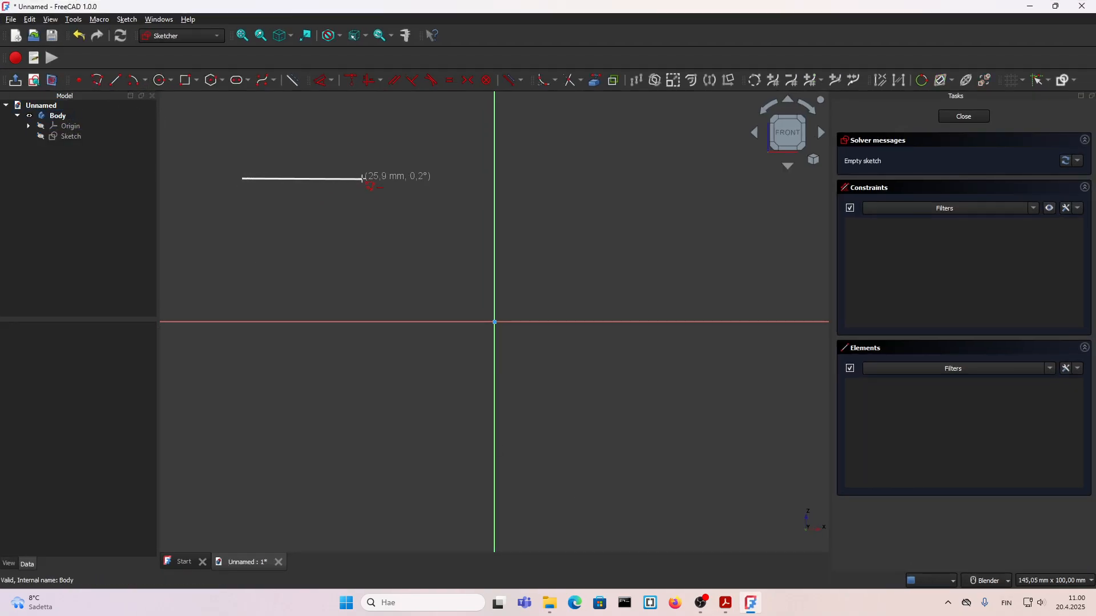
click(363, 178)
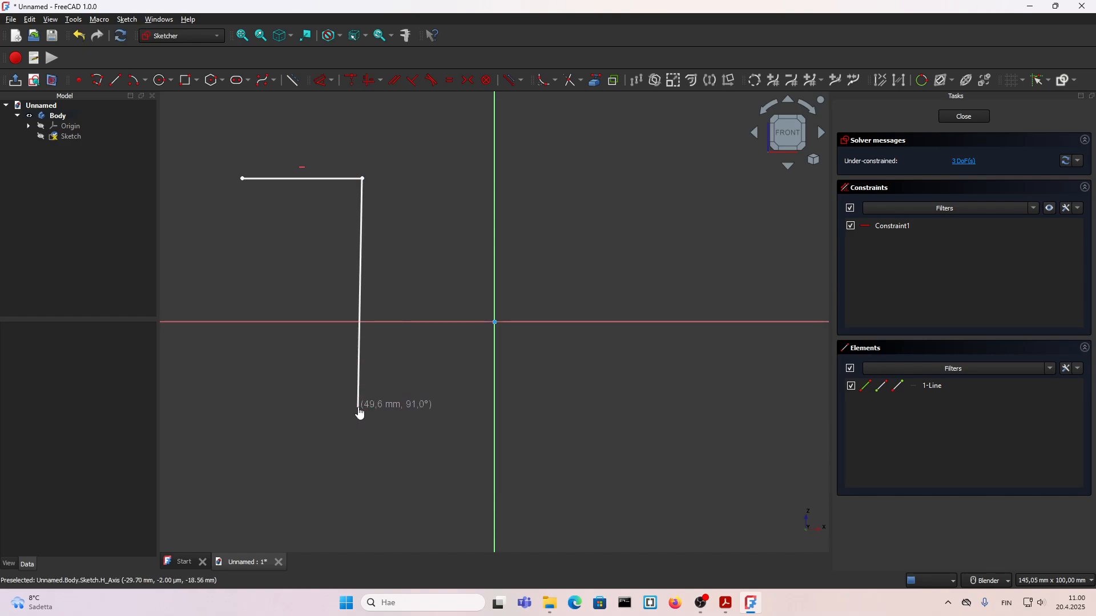
click(362, 408)
click(716, 407)
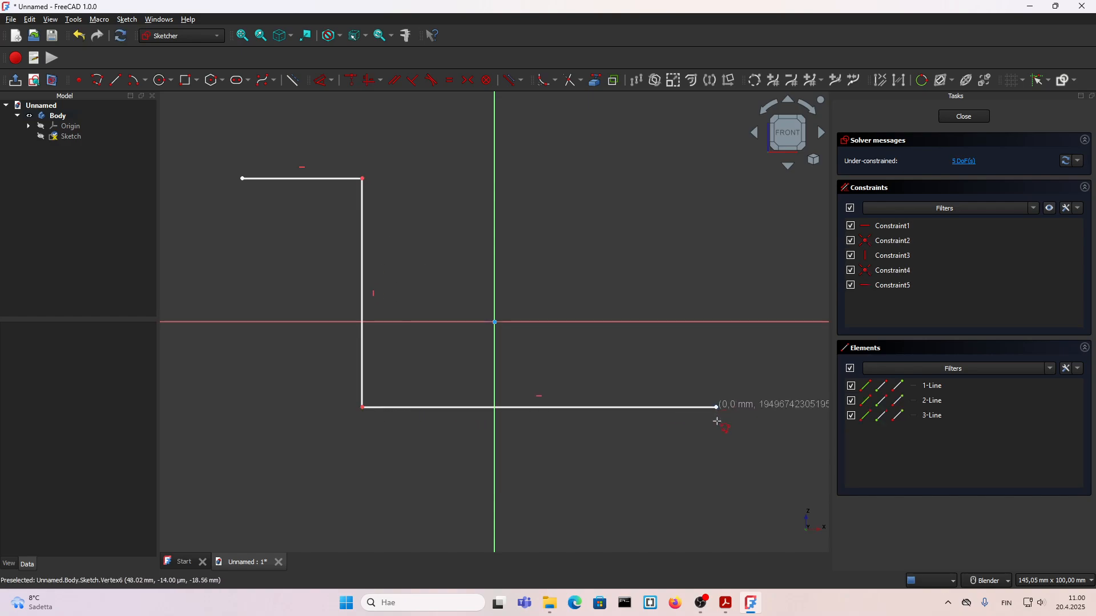
click(717, 478)
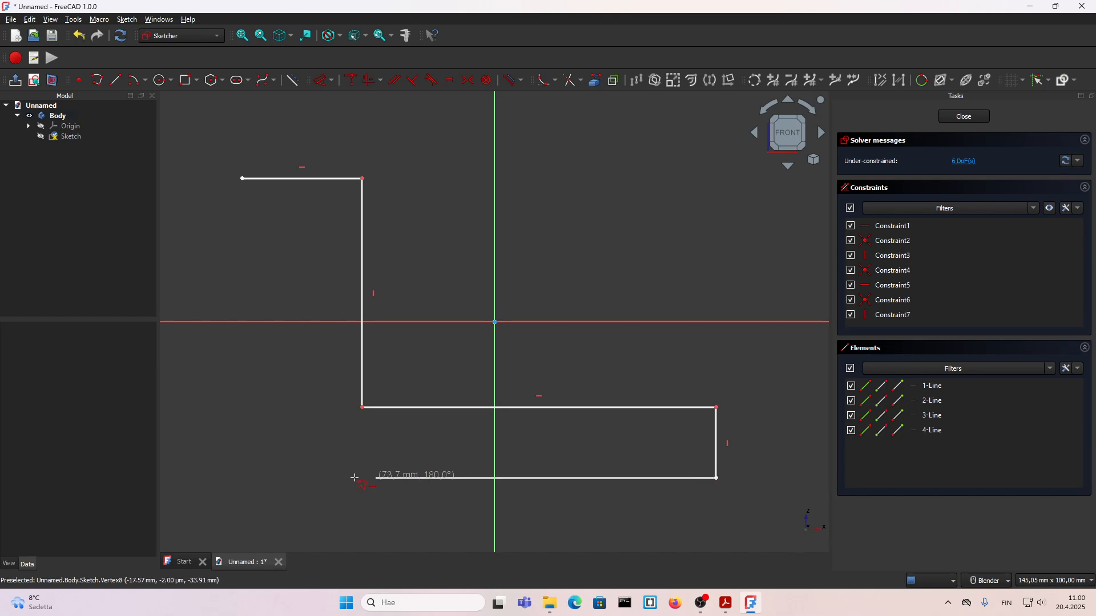
scroll(324, 478, down, 2)
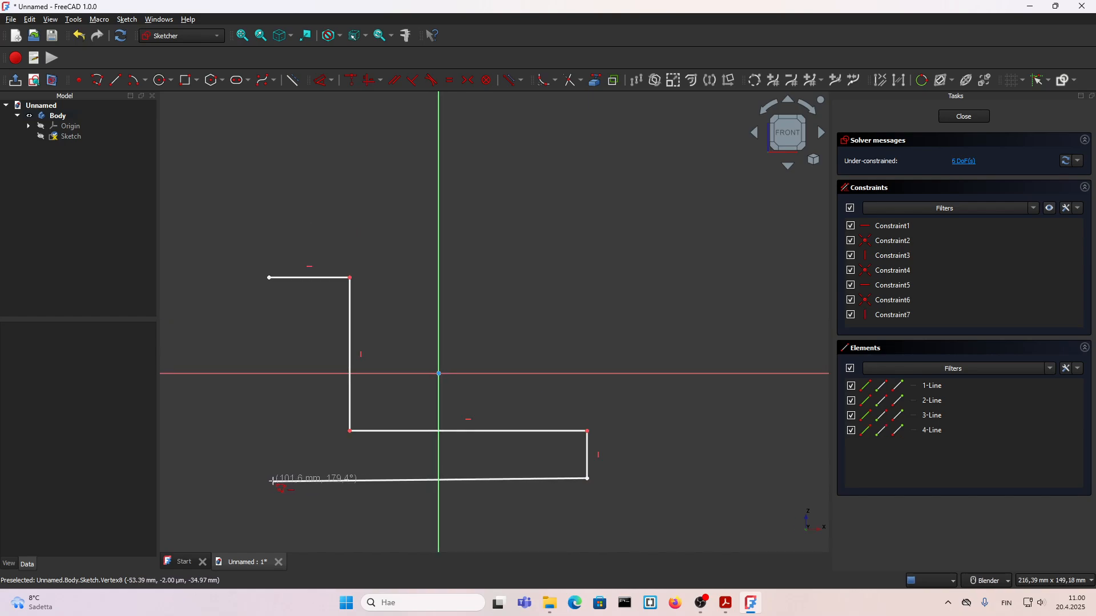
click(272, 479)
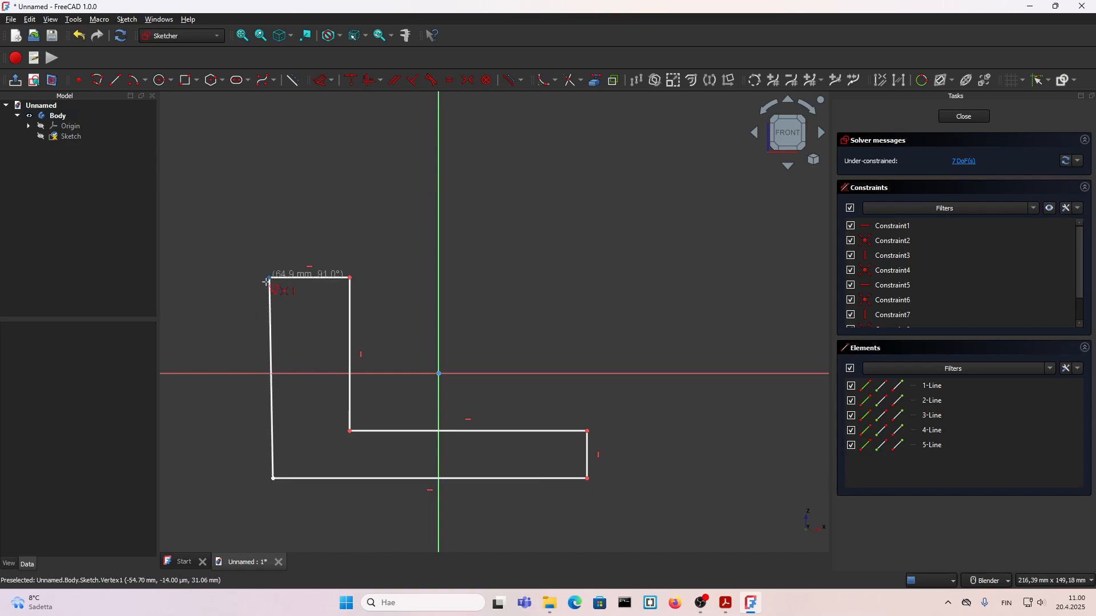
click(270, 279)
right_click(242, 310)
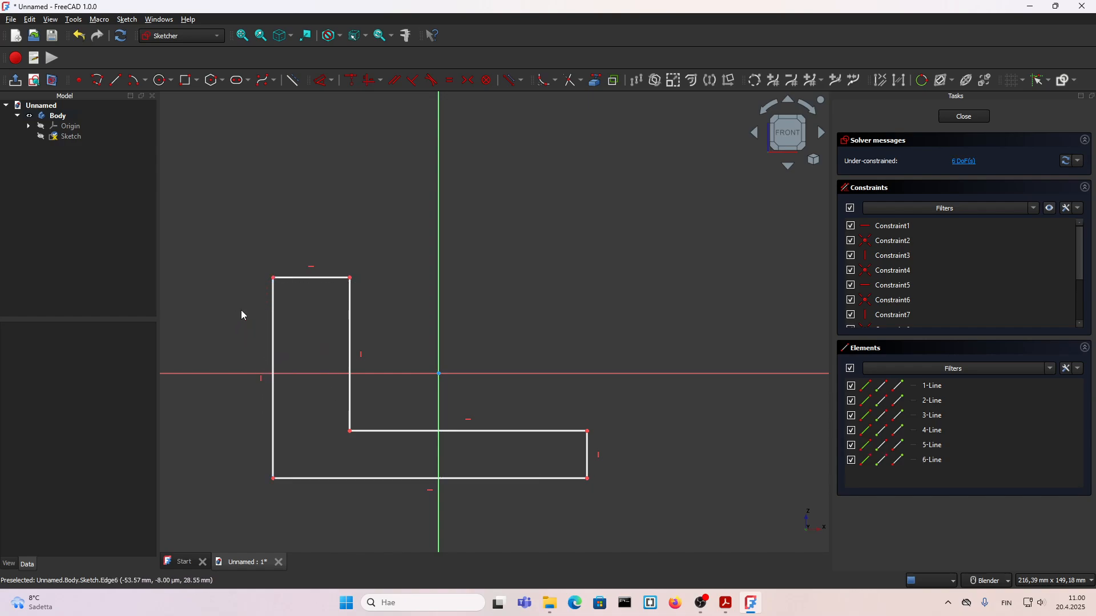
Step: Dimension the L-profile's short top edge to 30 mm and its long vertical outer edge to 100 mm
key(d)
click(297, 279)
click(296, 251)
text(30)
key(Return)
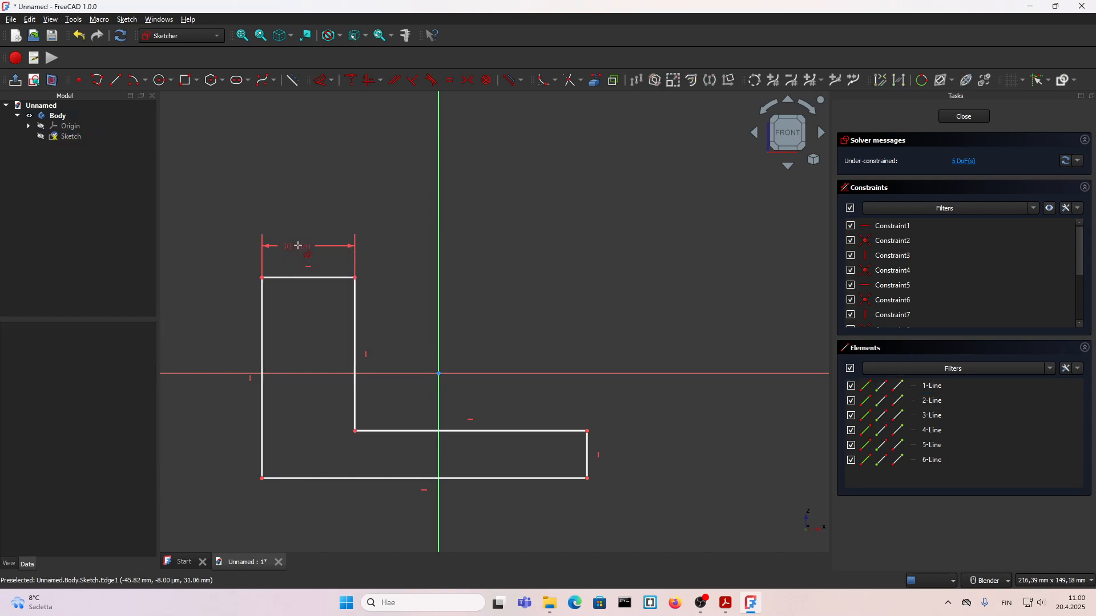
click(263, 325)
click(218, 347)
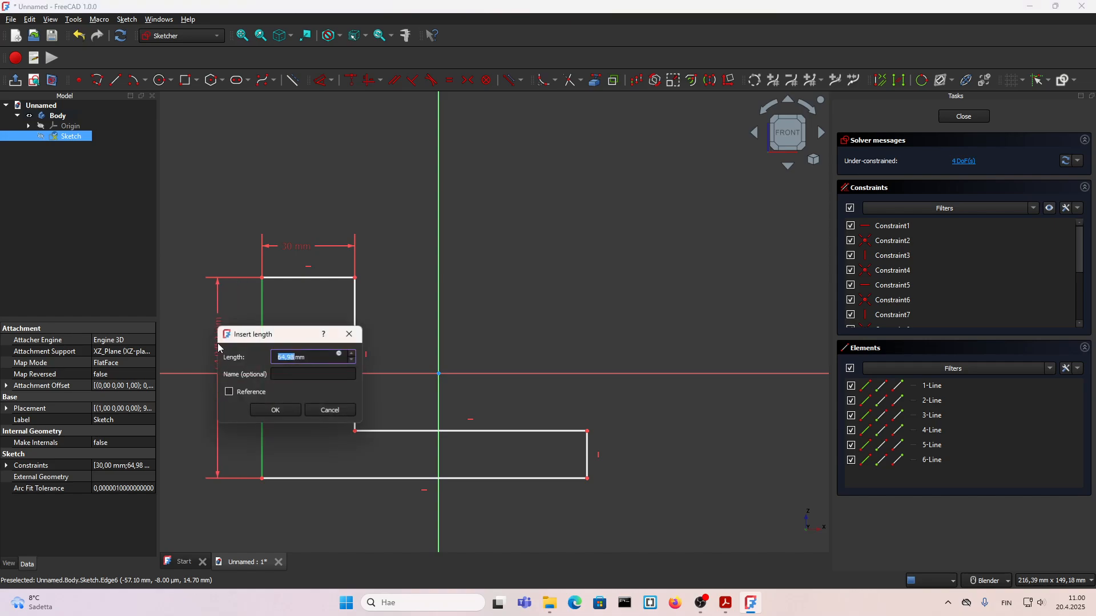
text(100)
key(Return)
Step: Dimension the L-profile's bottom edge to 200 mm and the short vertical end of its base leg to 20 mm
scroll(533, 318, down, 3)
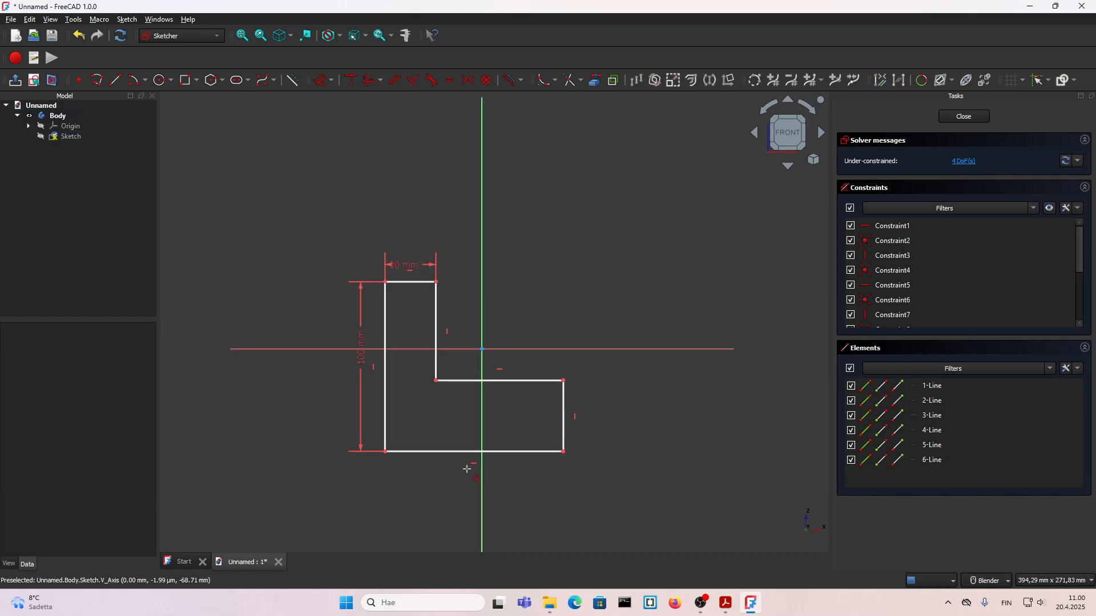
click(459, 458)
click(451, 474)
text(200)
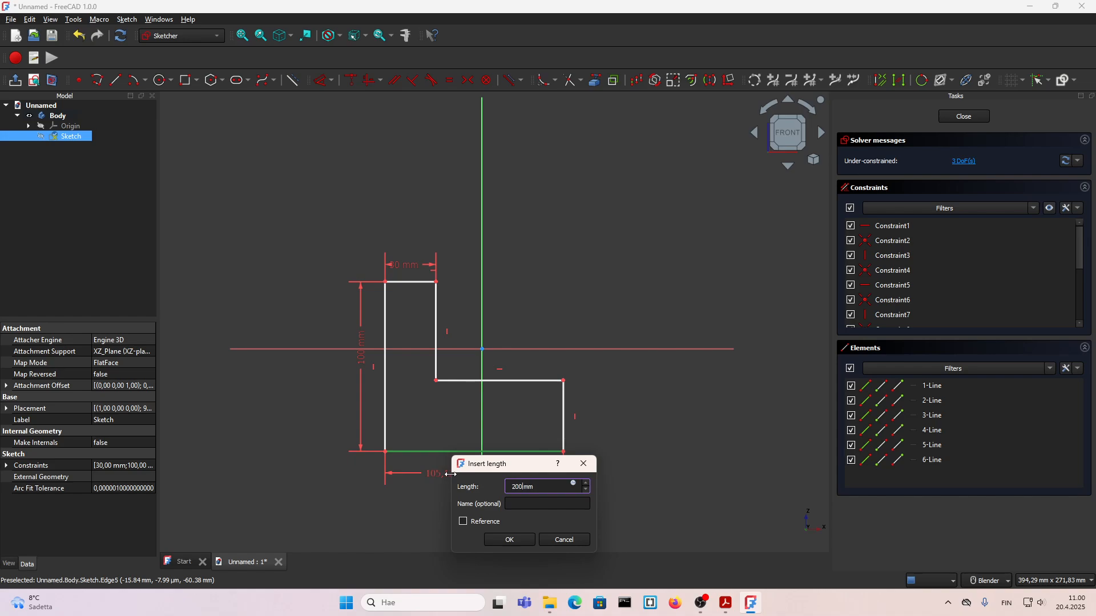
key(Return)
click(615, 421)
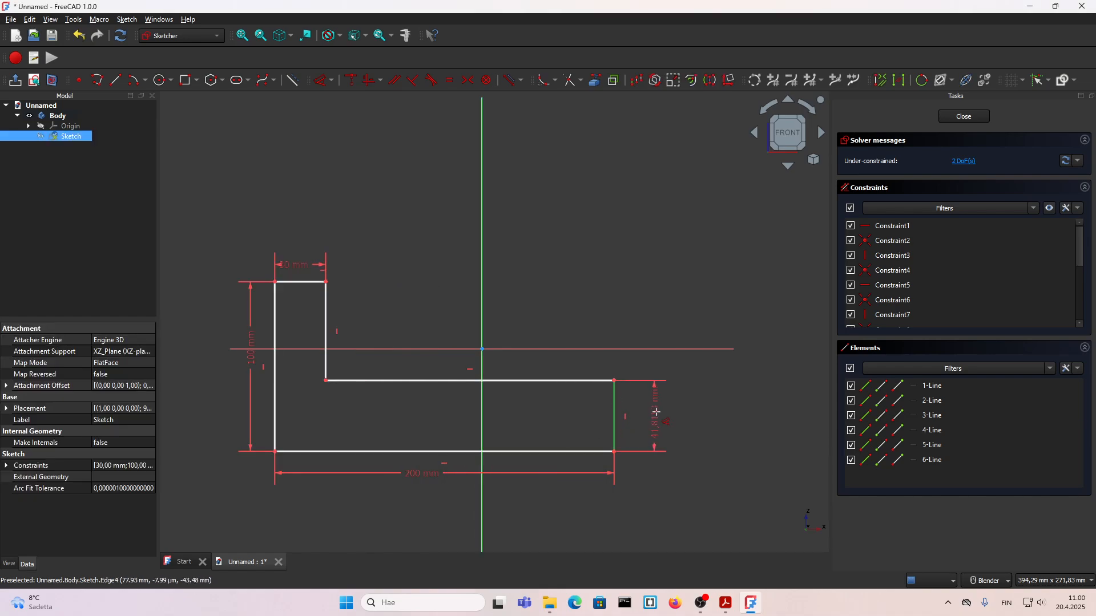
click(655, 413)
text(20)
key(Return)
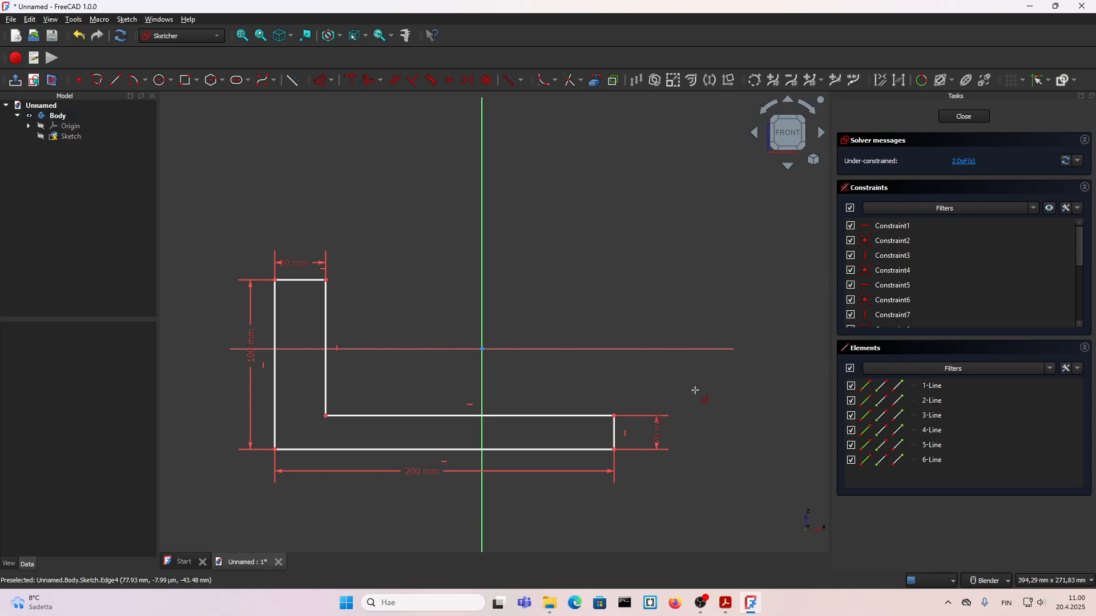
key(Escape)
Step: Make the L-profile's outer bottom corner coincident with the sketch origin and close the sketch
click(275, 450)
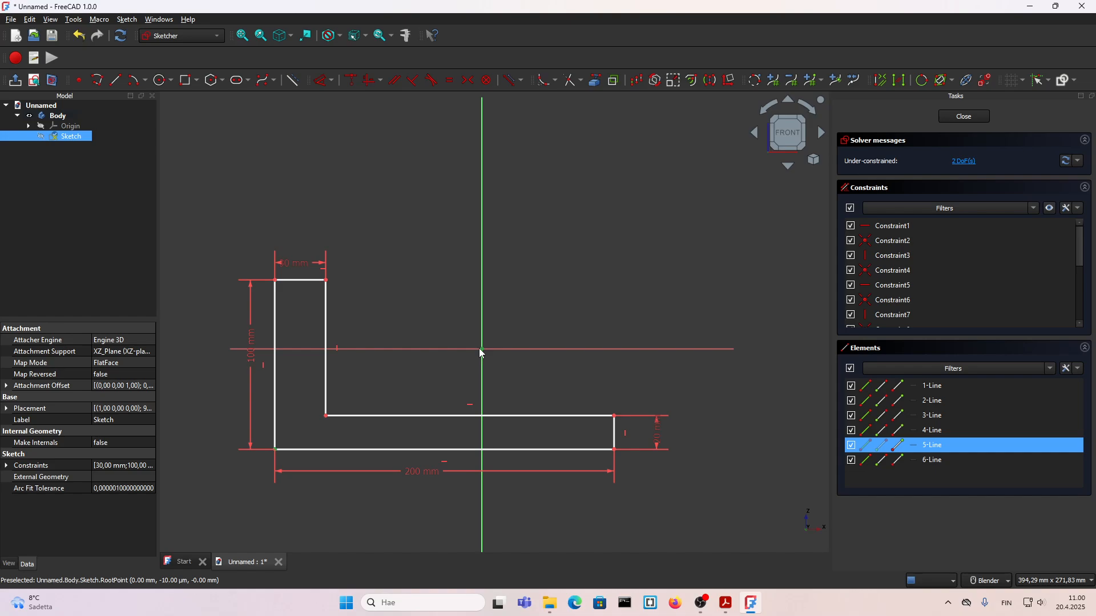
key(c)
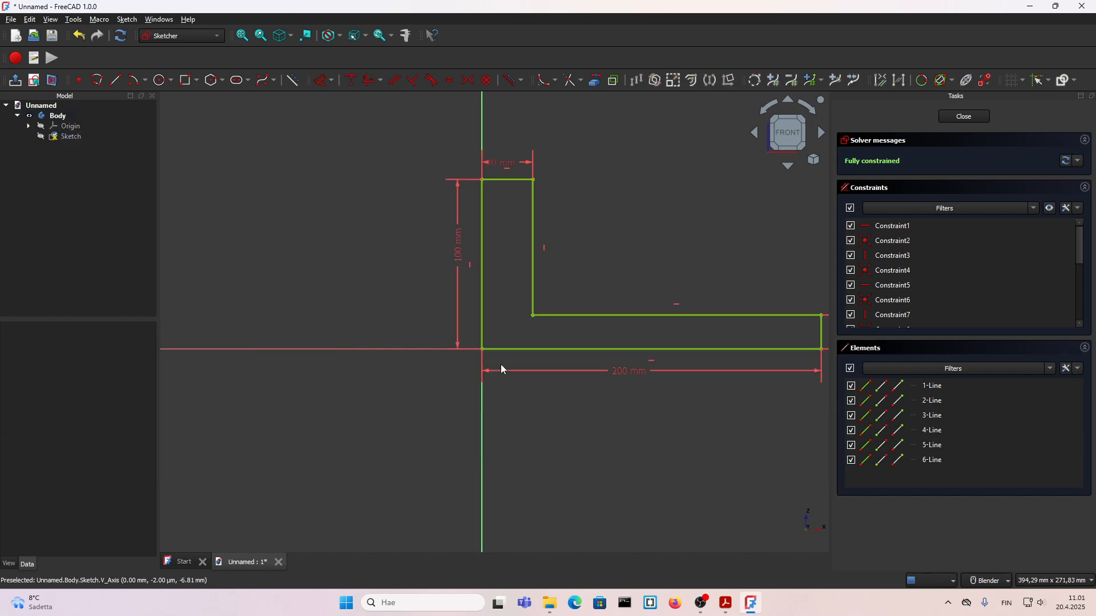
scroll(451, 365, down, 5)
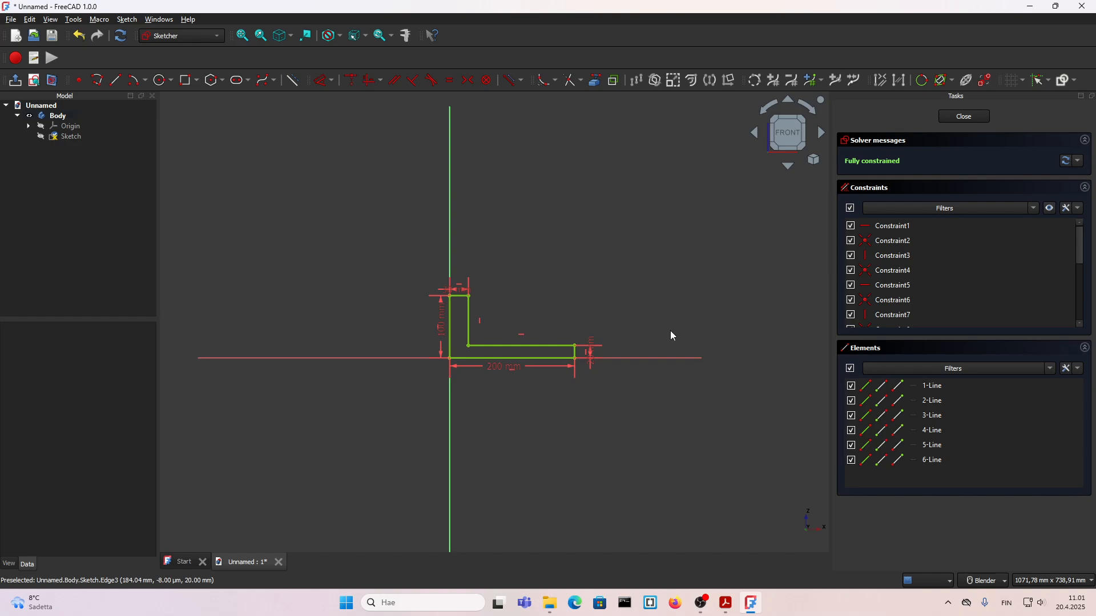
scroll(670, 331, up, 3)
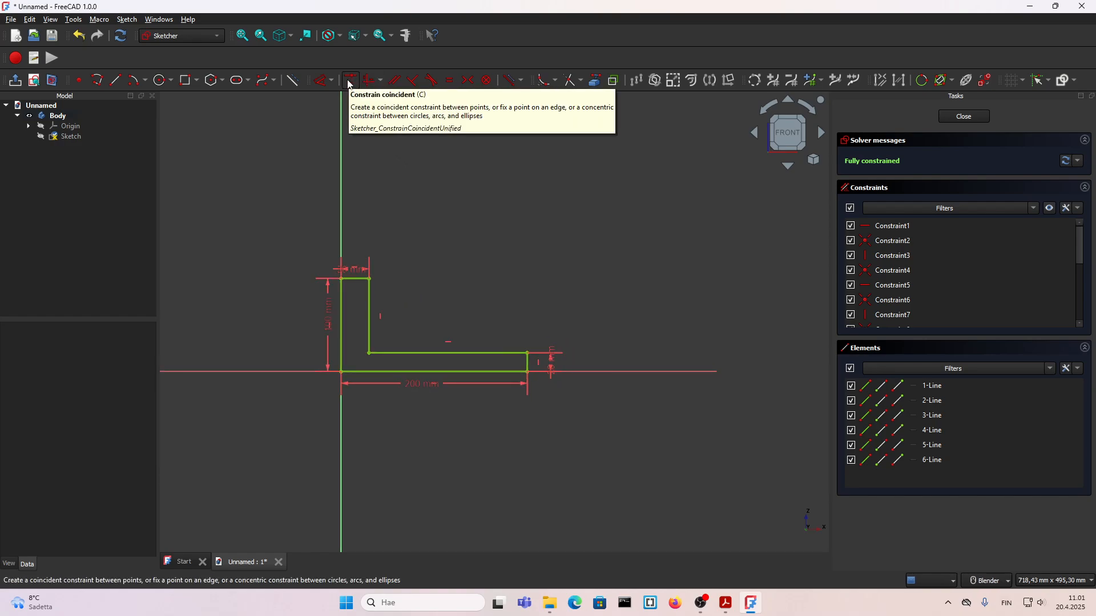
click(964, 117)
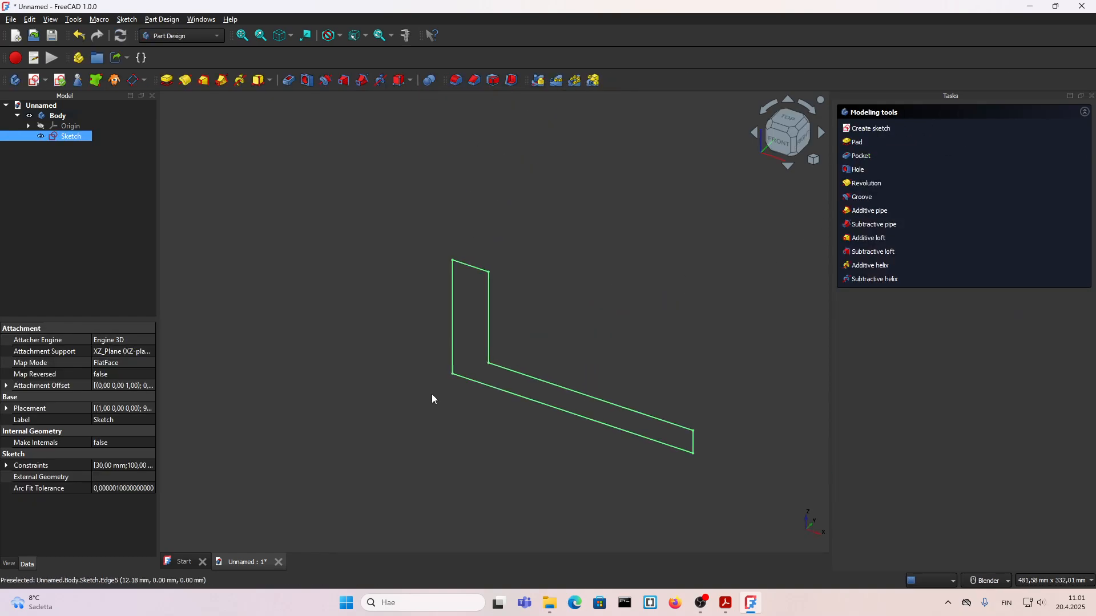
Step: Check the width in the 7.pdf drawing and pad the L-profile 80 mm symmetric to the sketch plane
click(749, 603)
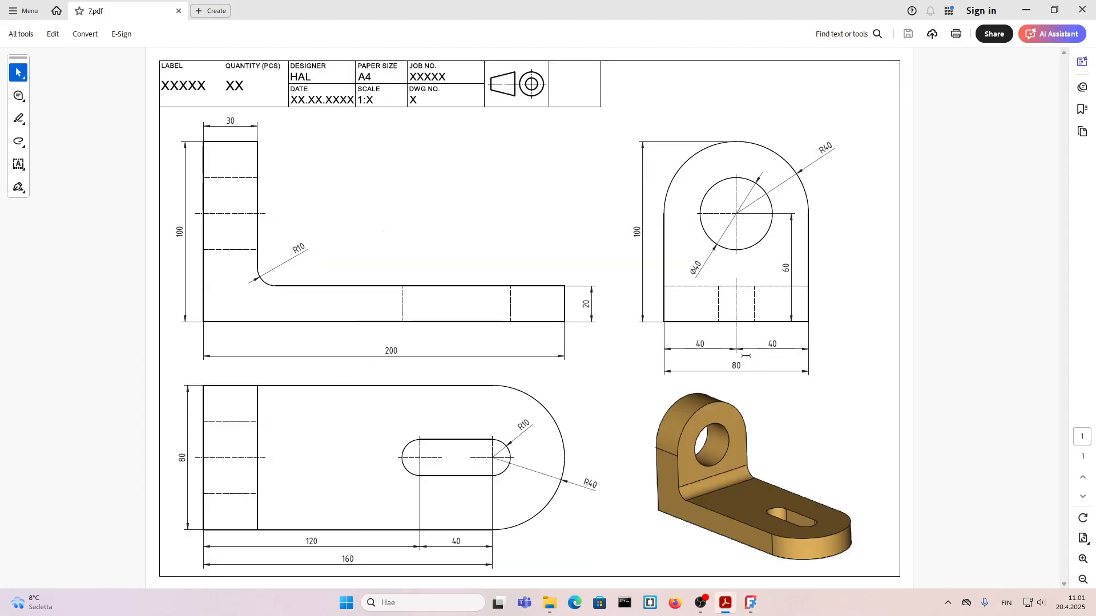
click(750, 603)
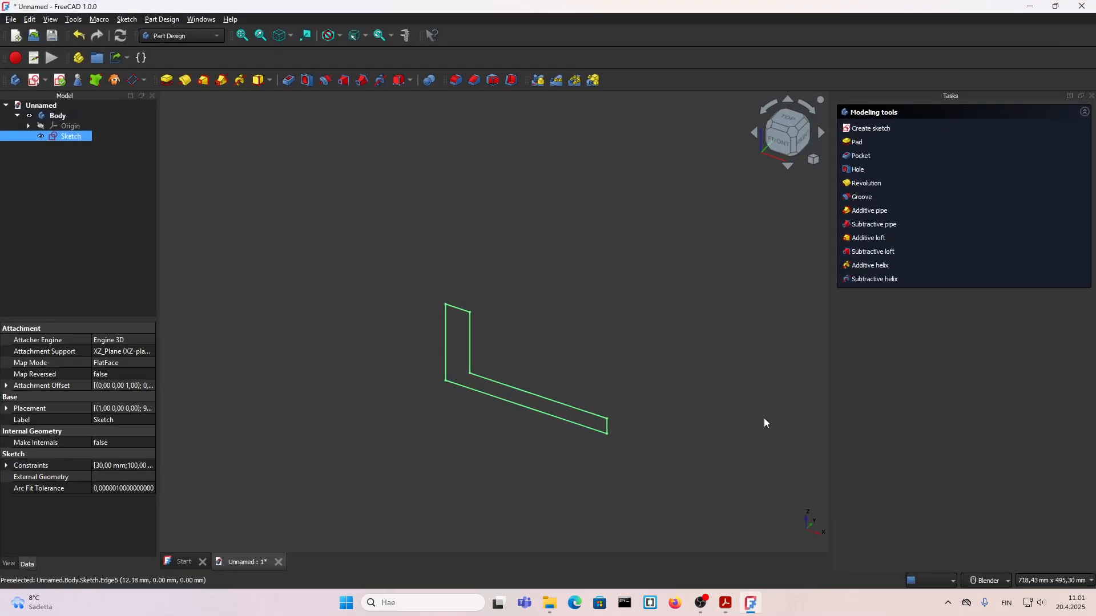
click(859, 147)
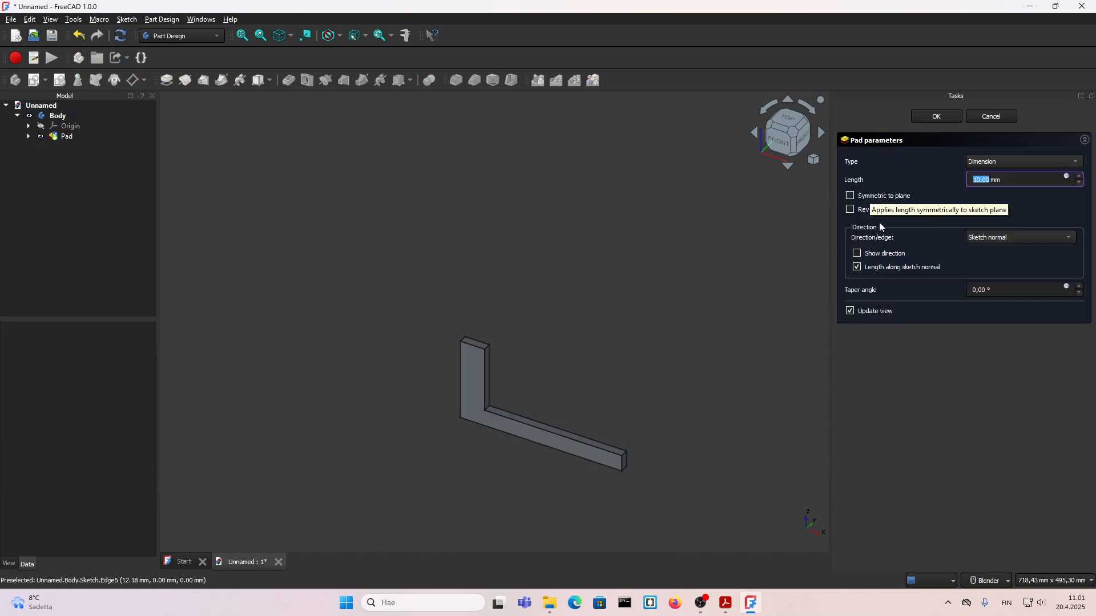
text(8)
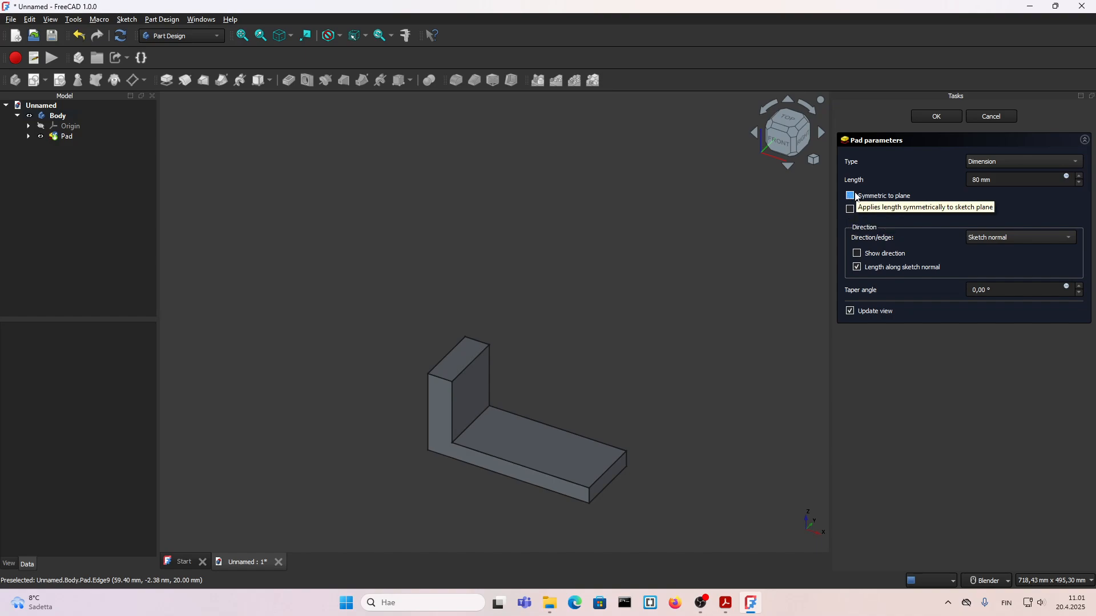
click(851, 196)
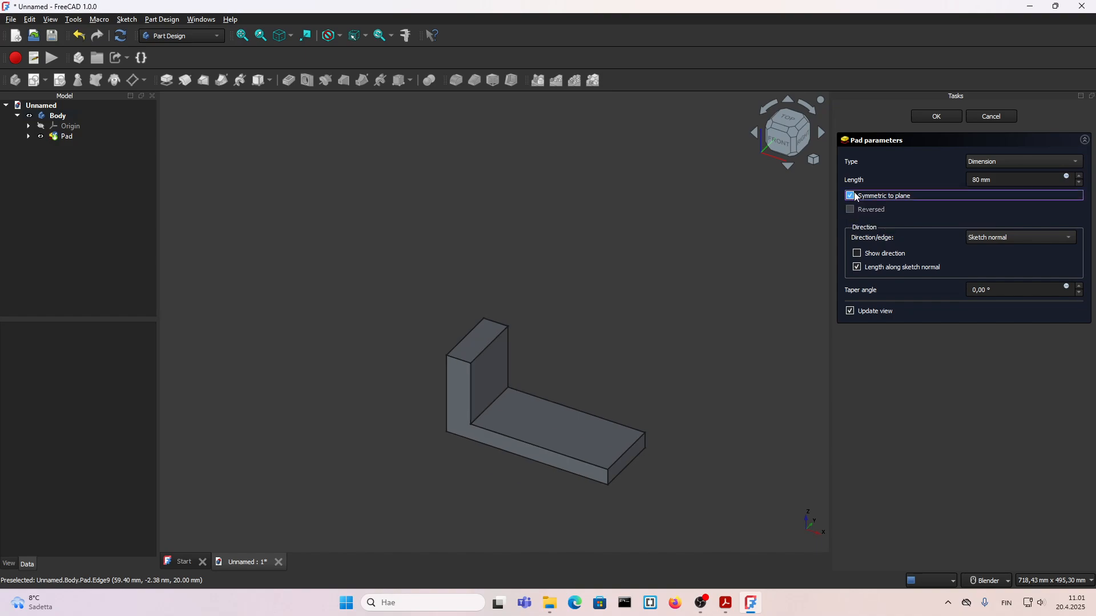
click(936, 116)
Step: Check the 7.pdf drawing and fillet the two short top edges of the bracket's upright leg with a 20 mm radius
scroll(559, 405, down, 2)
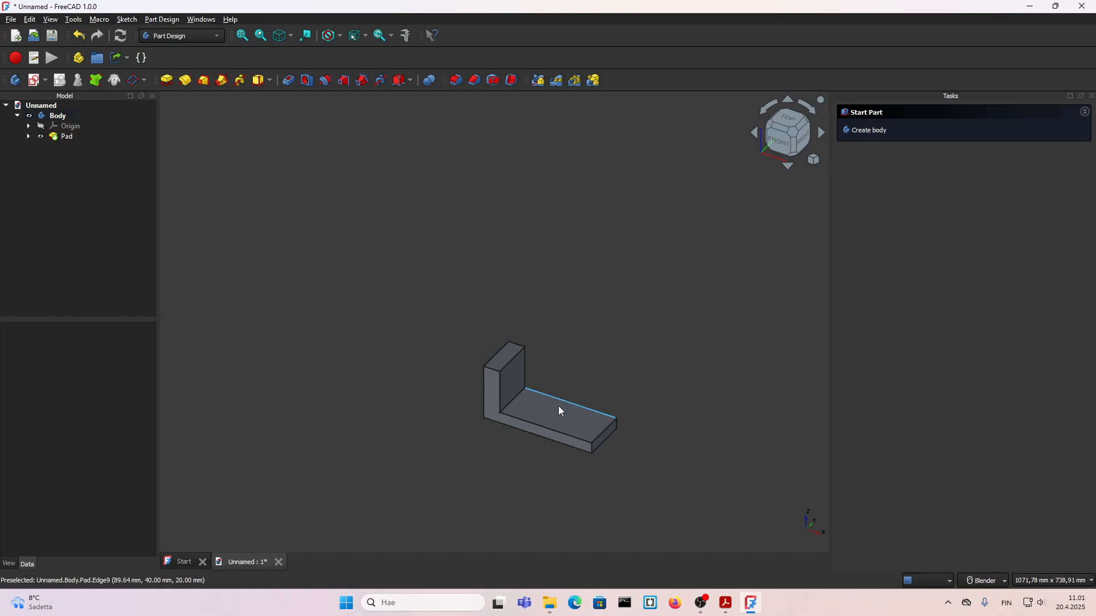
scroll(574, 430, up, 3)
scroll(575, 429, down, 1)
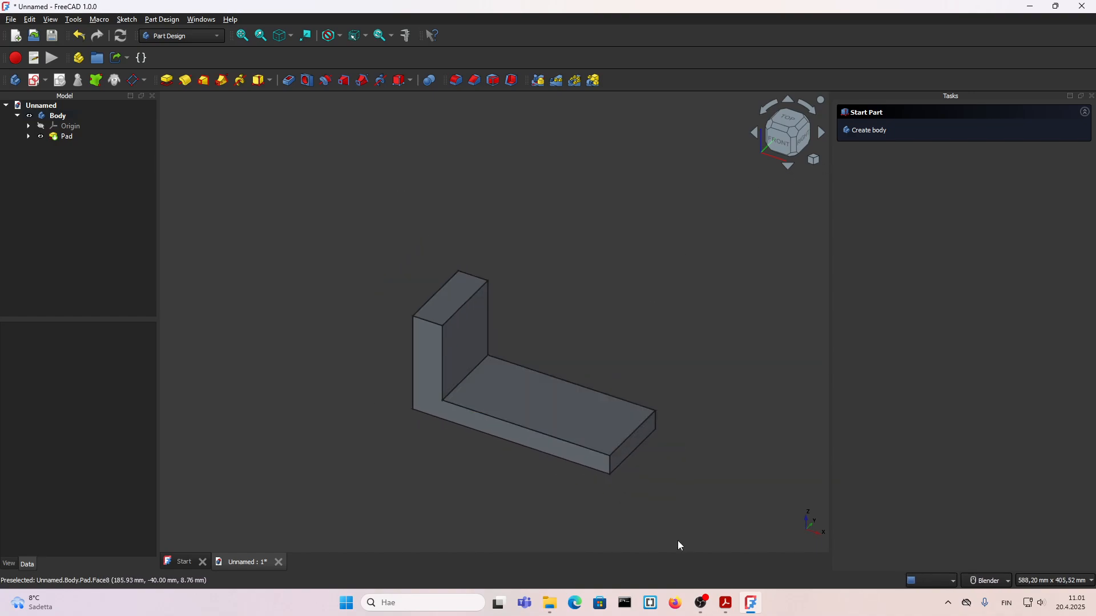
click(751, 605)
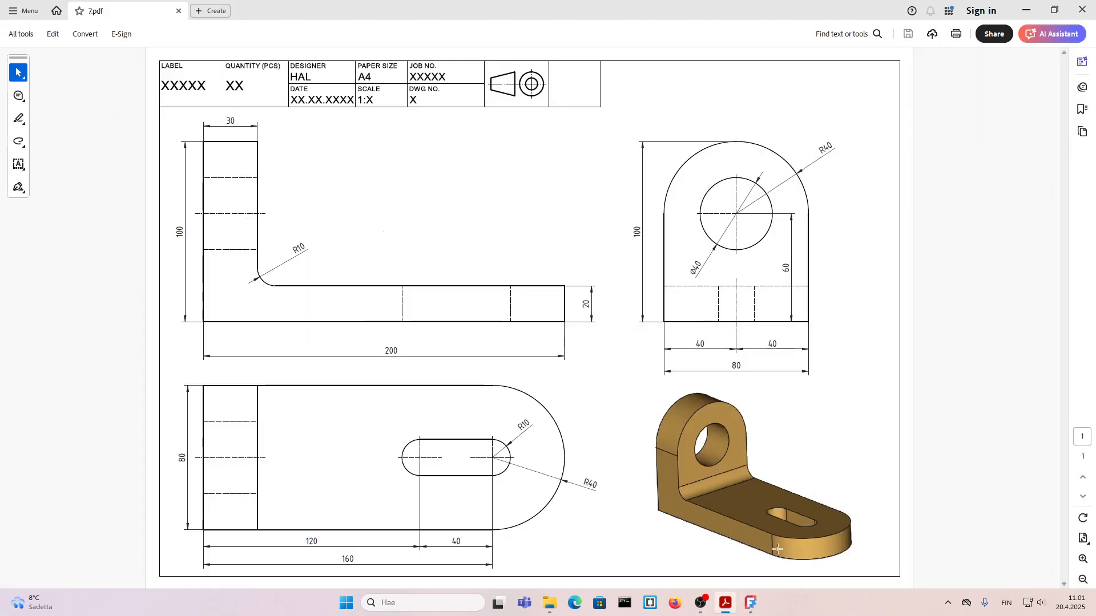
click(751, 604)
scroll(451, 336, up, 1)
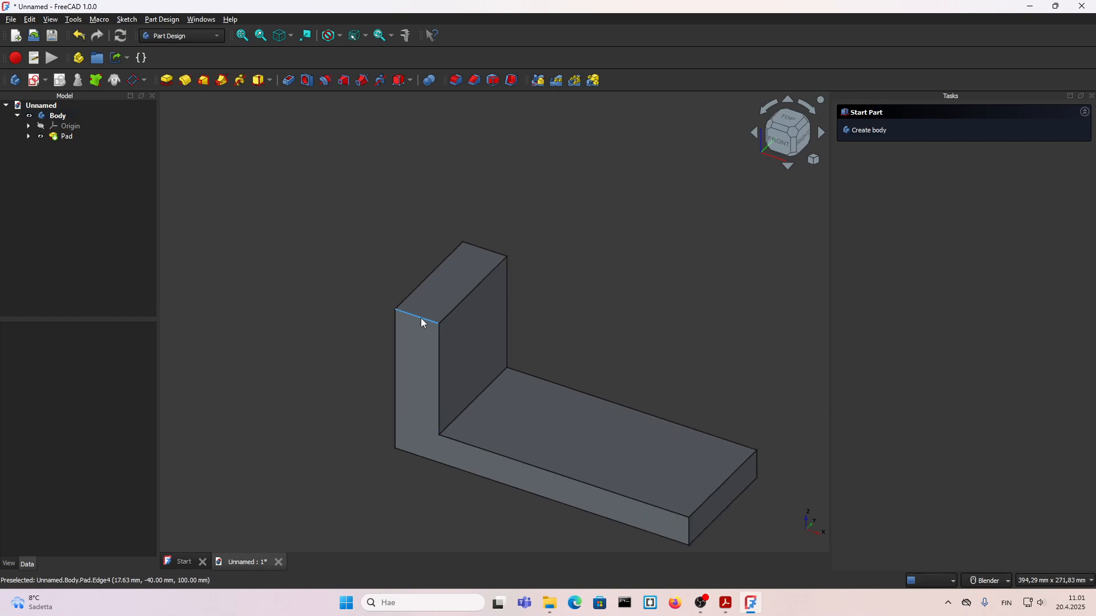
click(420, 317)
ctrl+click(518, 247)
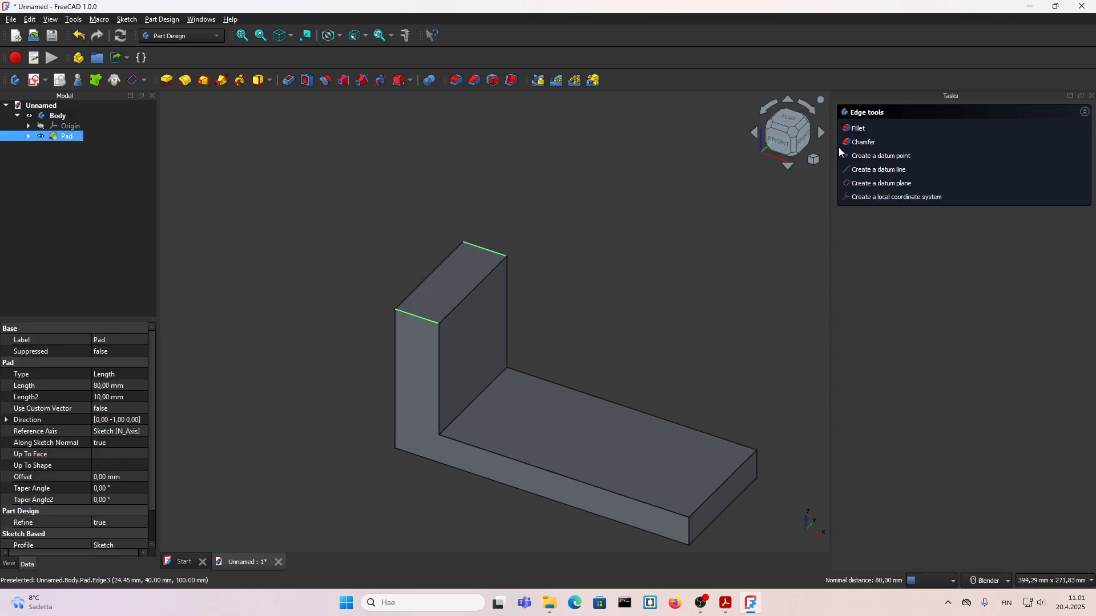
click(855, 131)
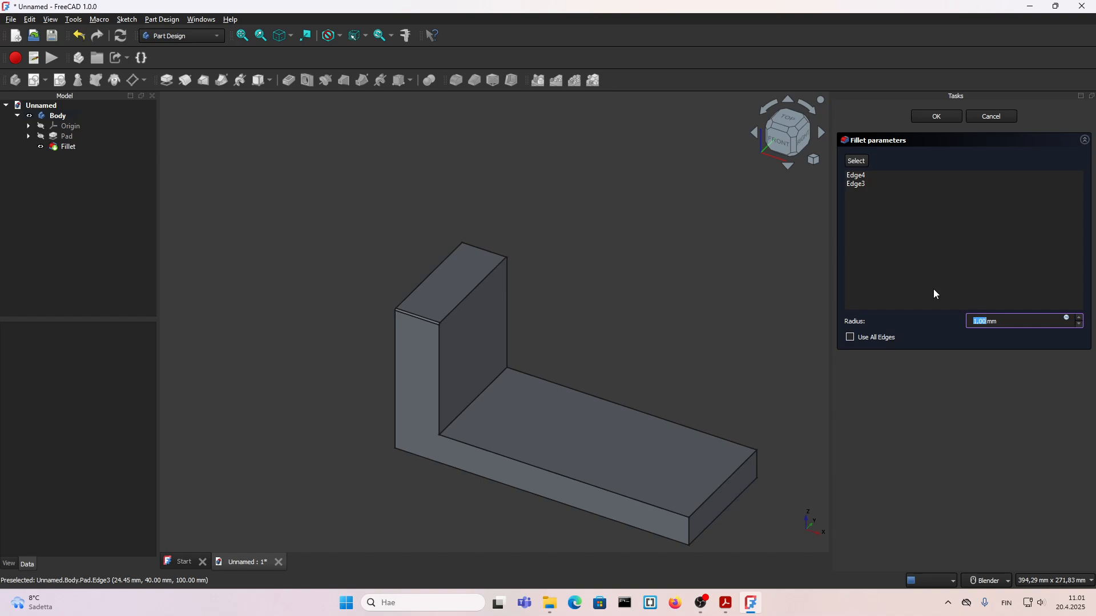
key(Return)
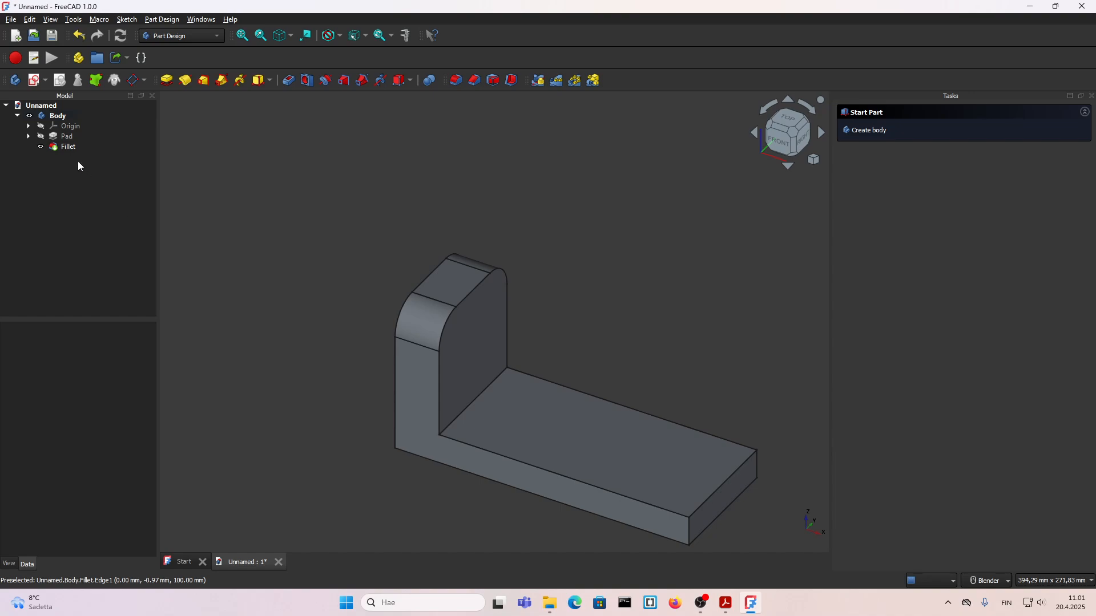
Step: Try radii of 40 mm and 39,99 mm for the fillet on the upright's top edges, and delete the fillet
double_click(64, 146)
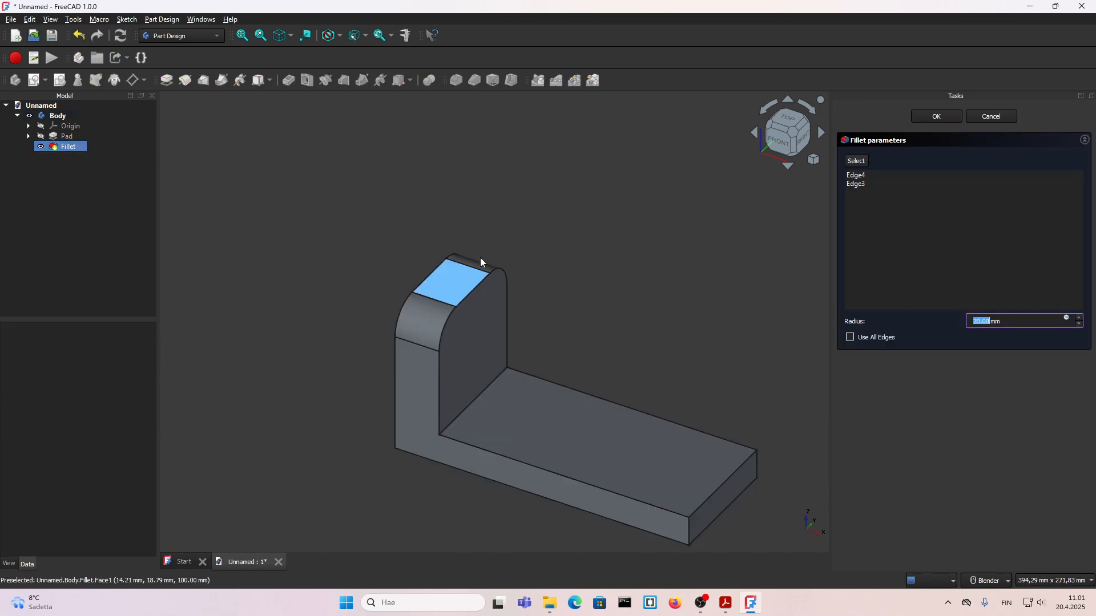
text(40)
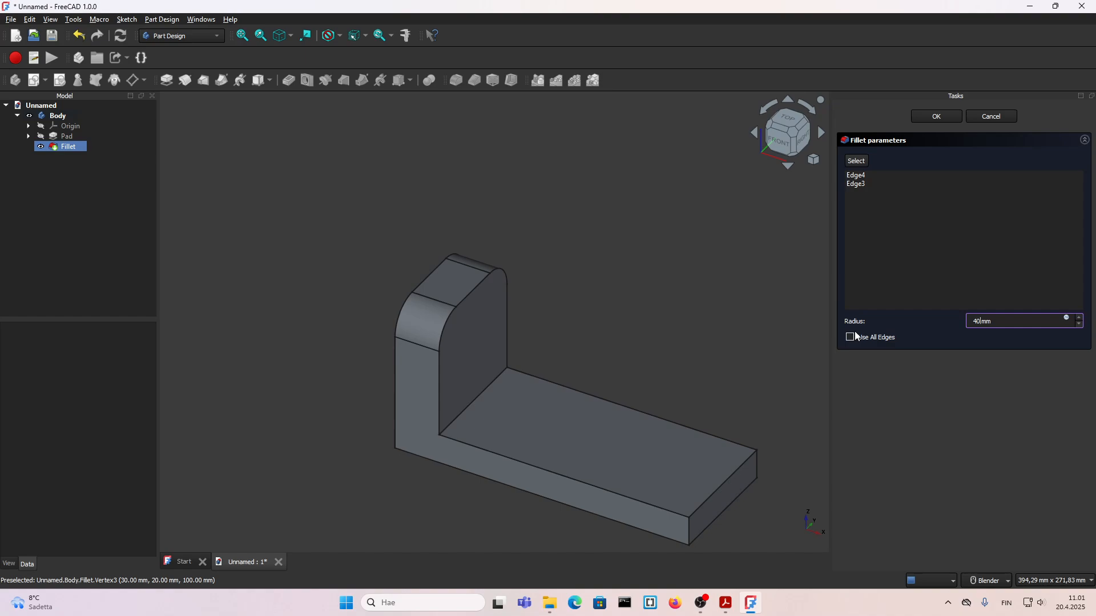
key(Return)
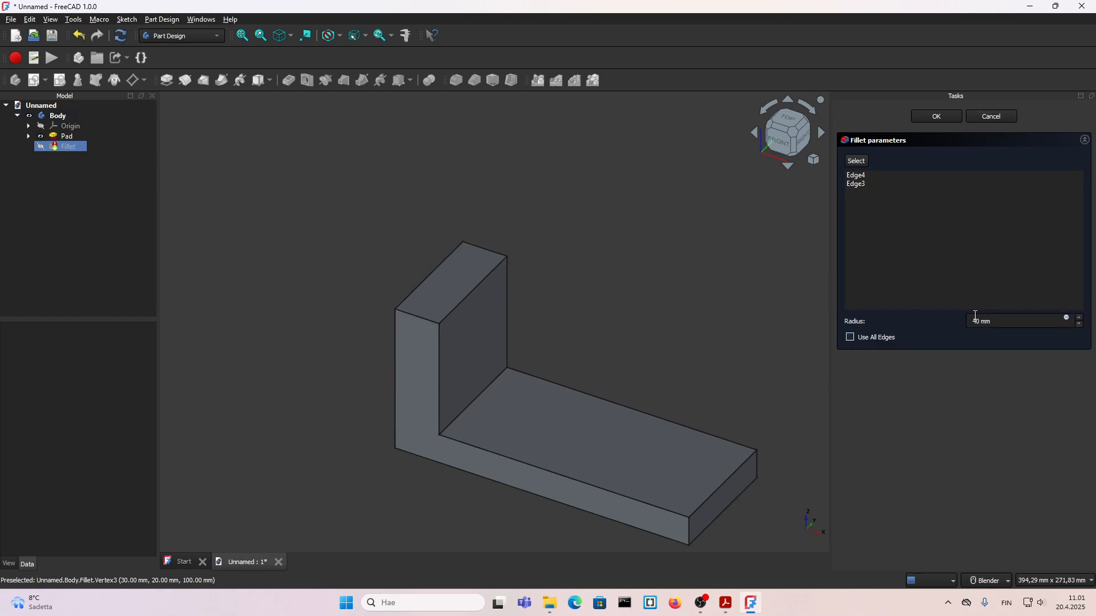
drag(975, 318, 980, 319)
key(Return)
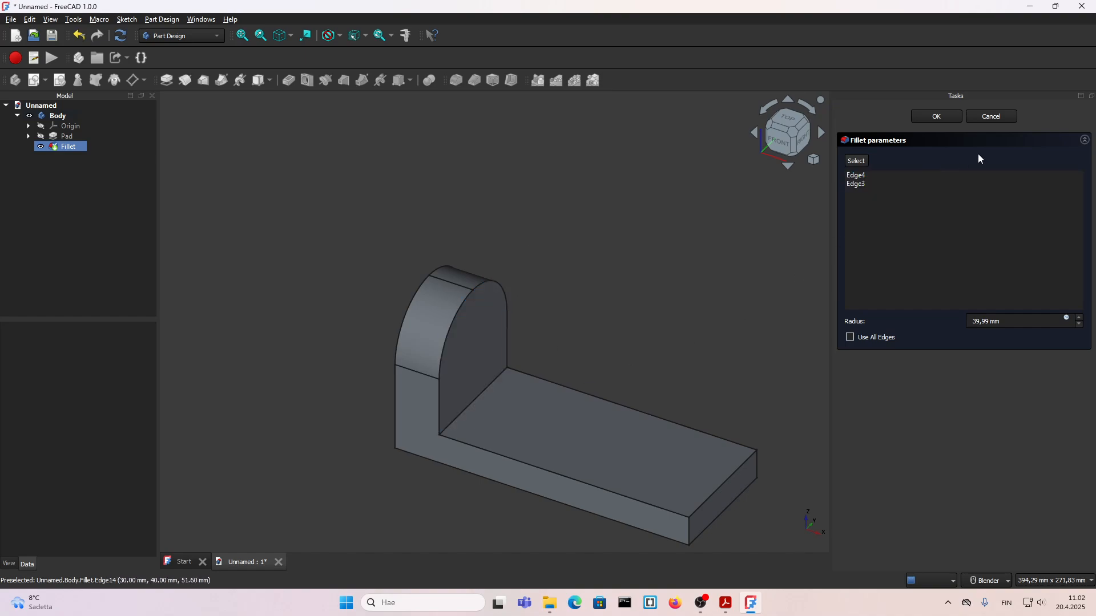
click(987, 119)
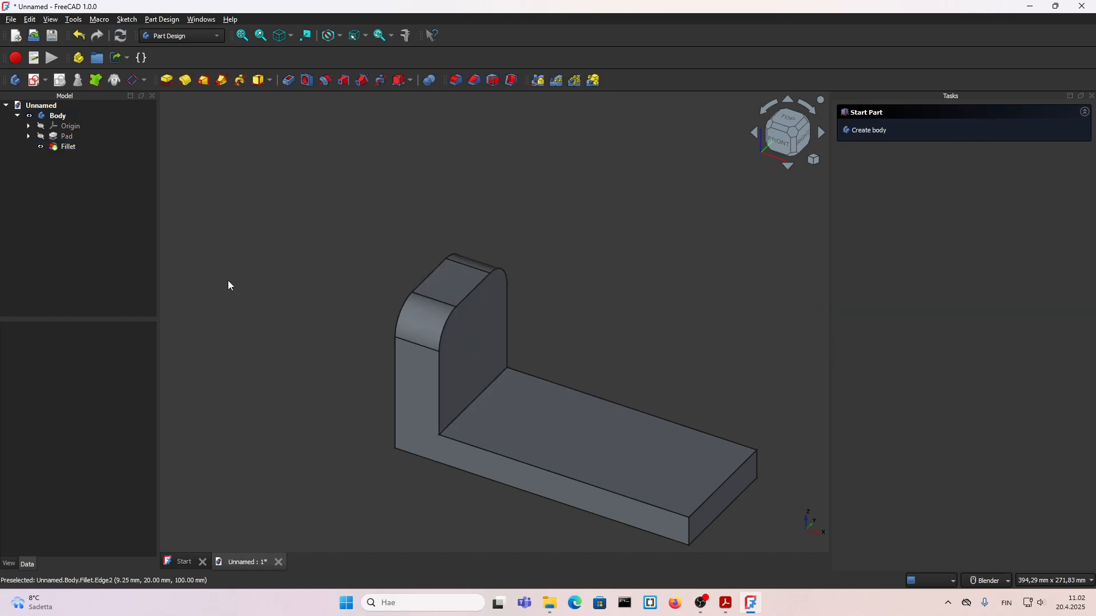
click(63, 150)
key(Delete)
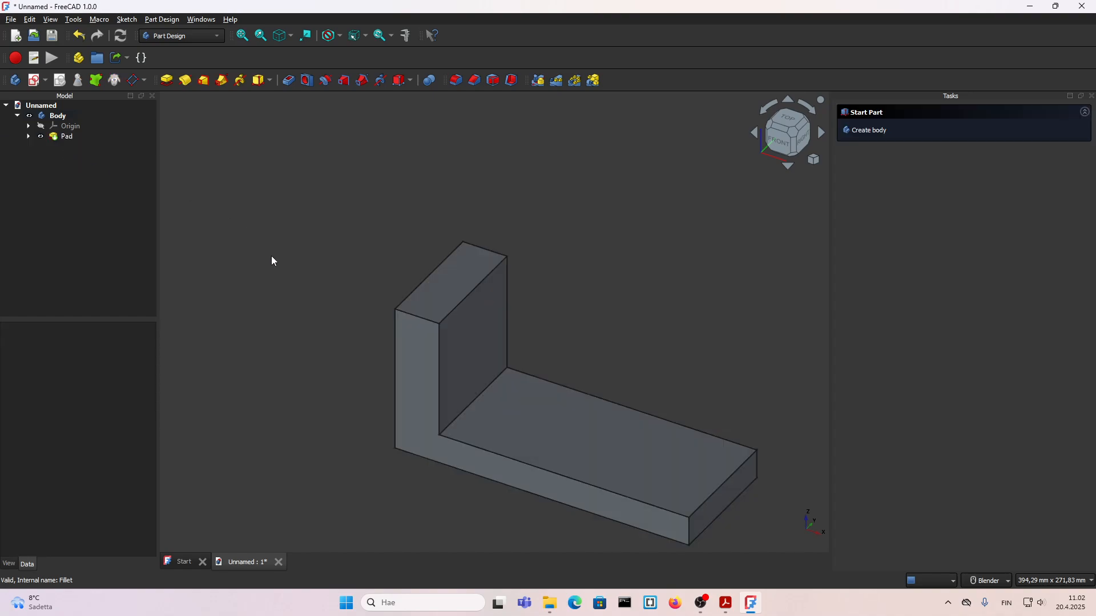
Step: Create a sketch on the inner face of the upright leg and rotate the view so the upright stands vertically
scroll(368, 401, down, 3)
middle_drag(368, 398, 337, 359)
scroll(345, 327, up, 3)
middle_drag(367, 310, 348, 320)
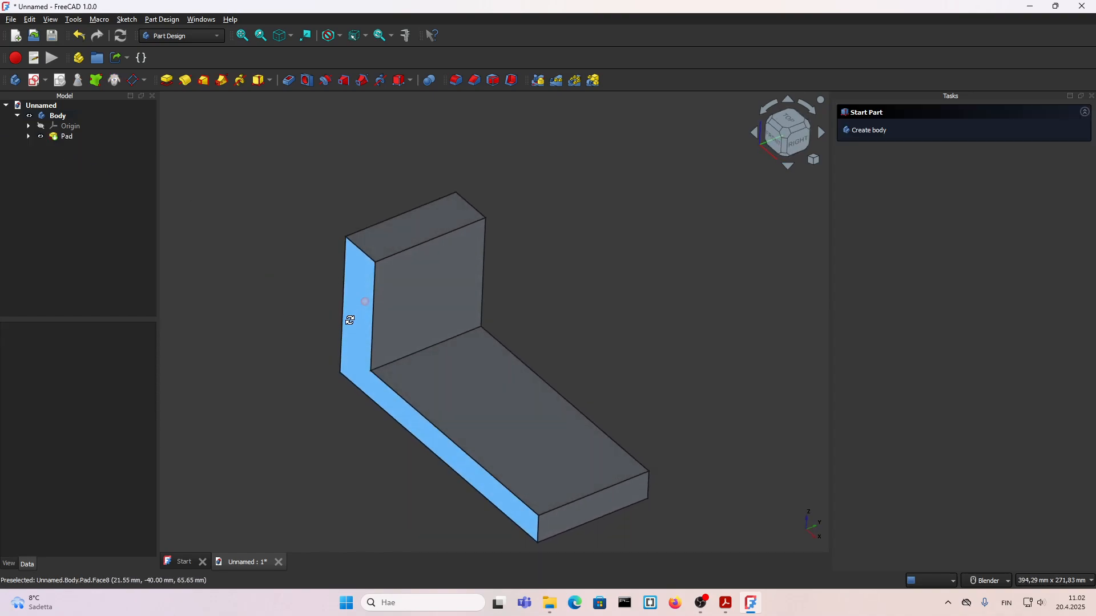
click(420, 300)
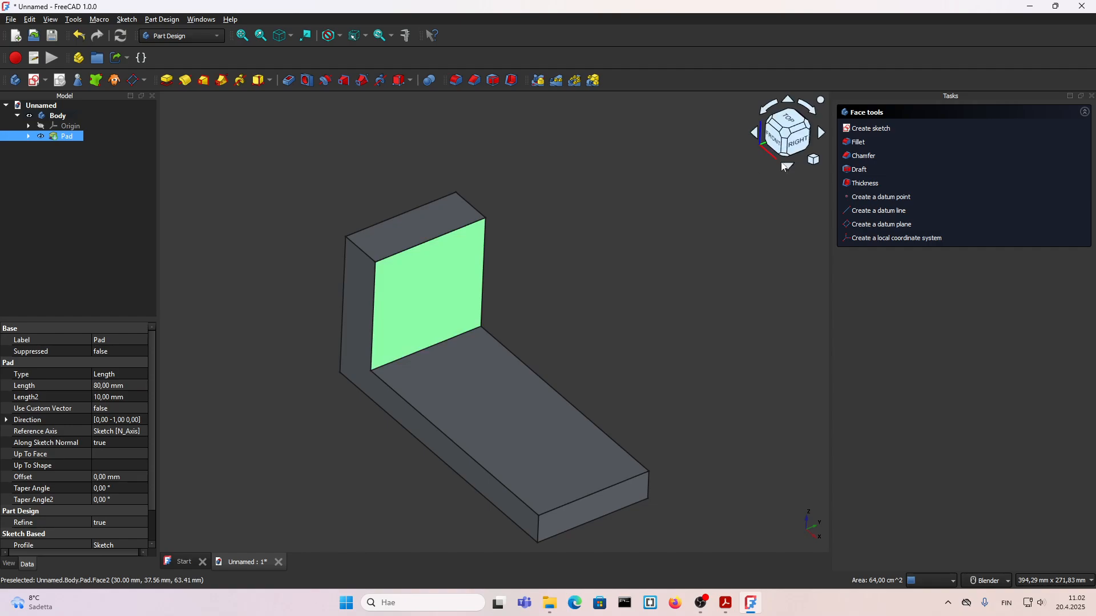
click(871, 128)
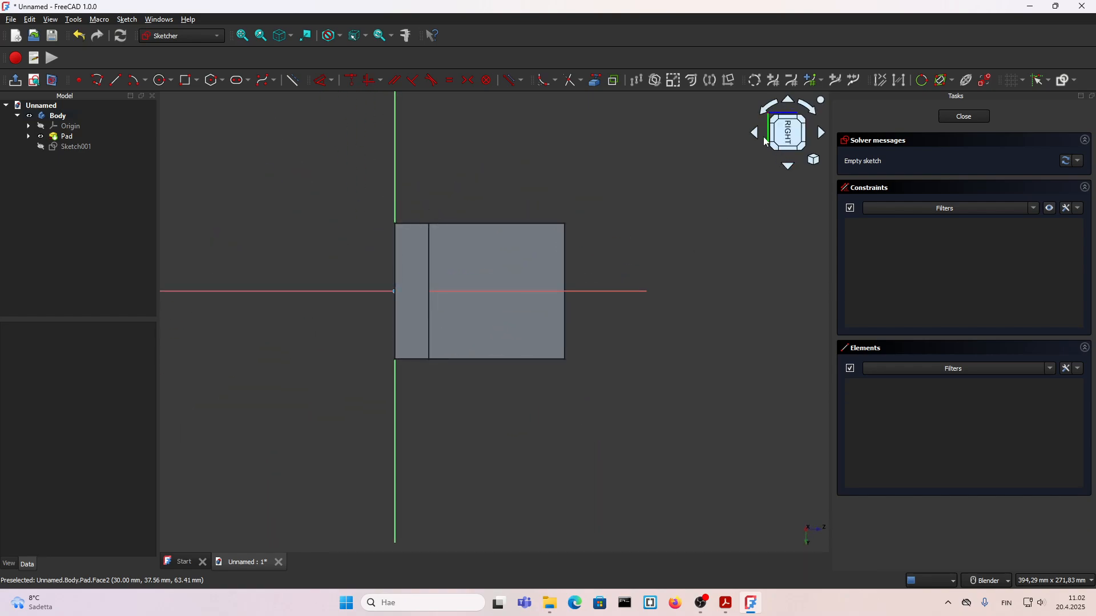
click(765, 112)
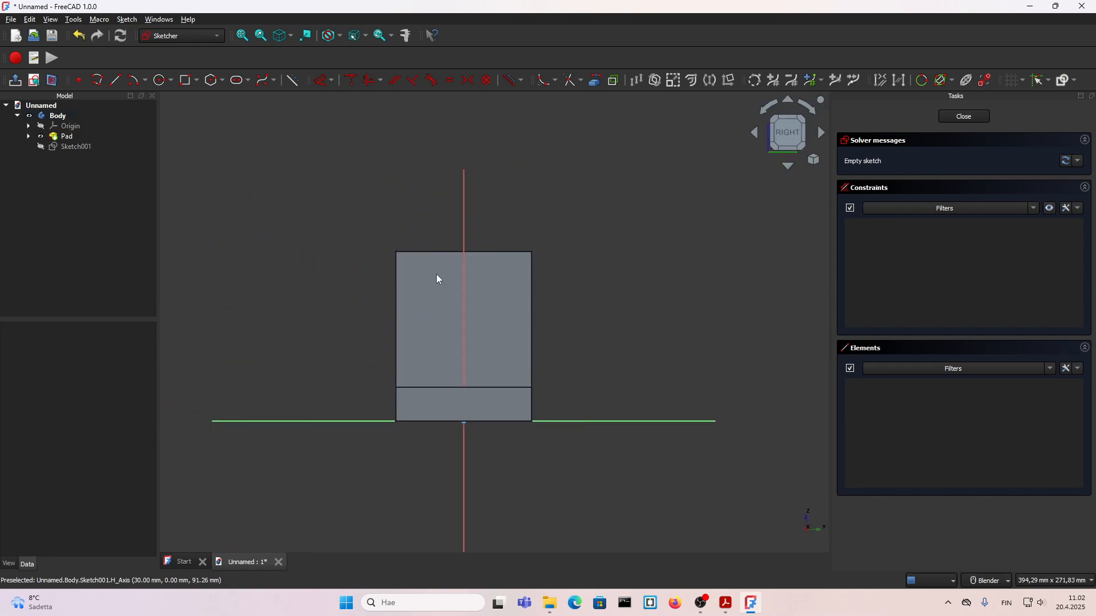
Step: Sketch a centre-point circle about 86 mm in diameter in the empty area beside the upright leg
scroll(465, 264, down, 1)
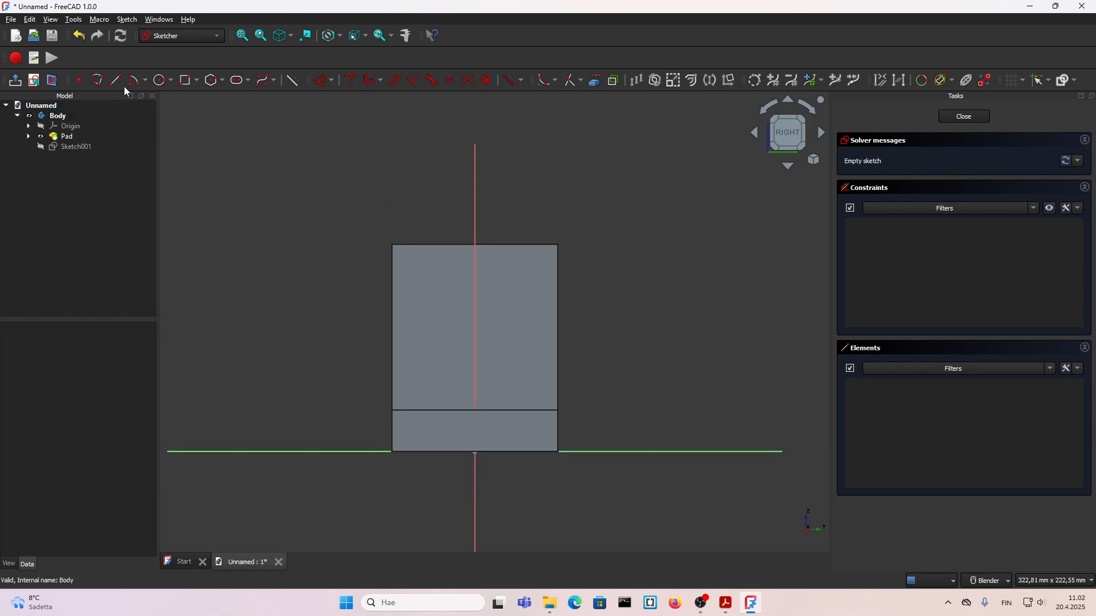
click(159, 81)
scroll(467, 324, down, 1)
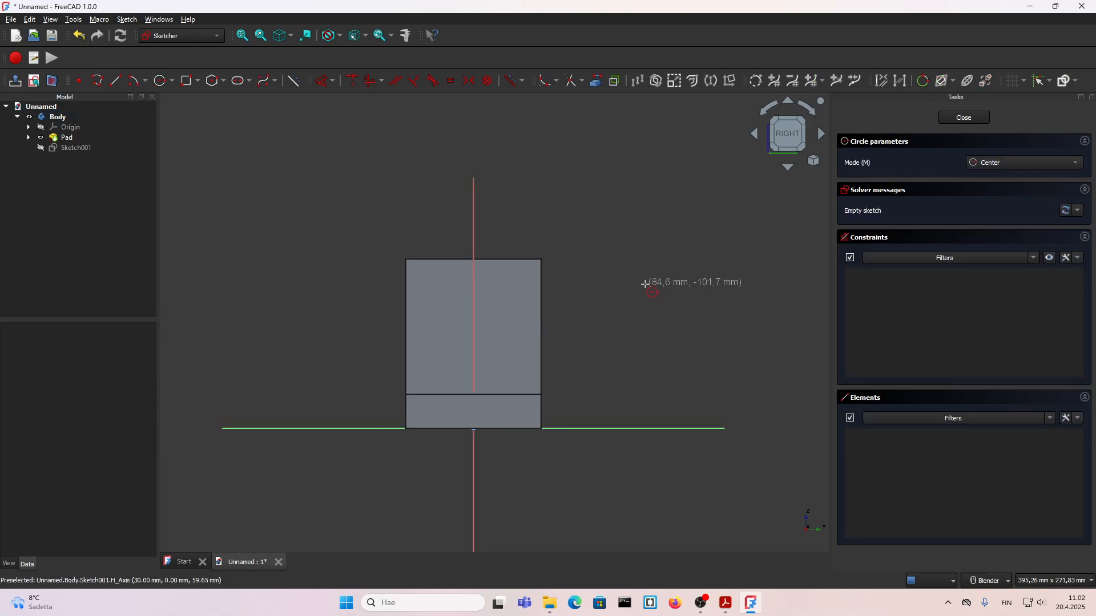
click(645, 284)
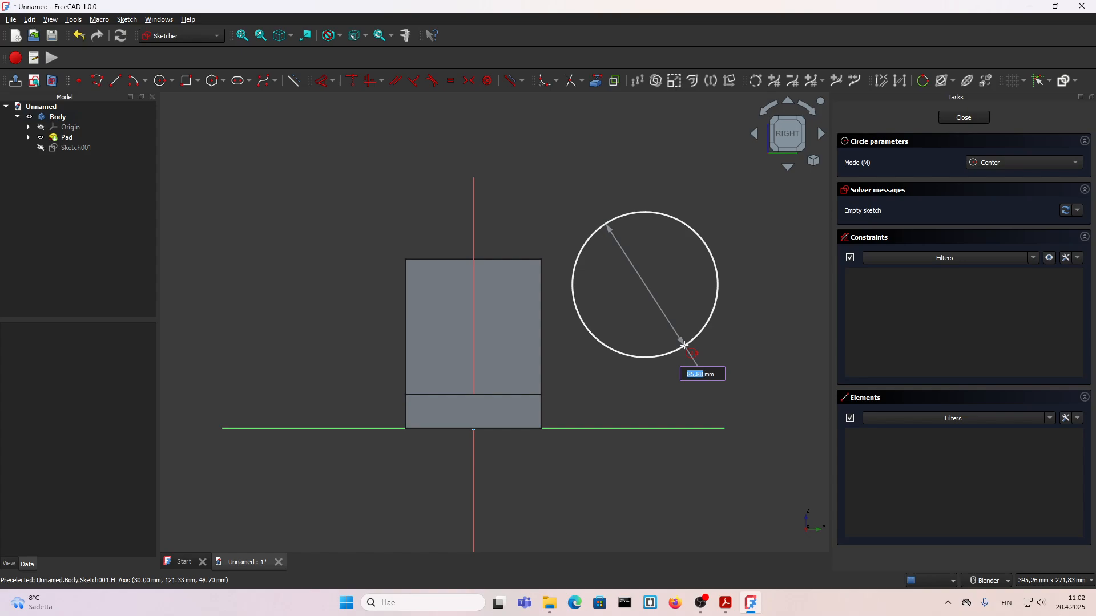
click(684, 346)
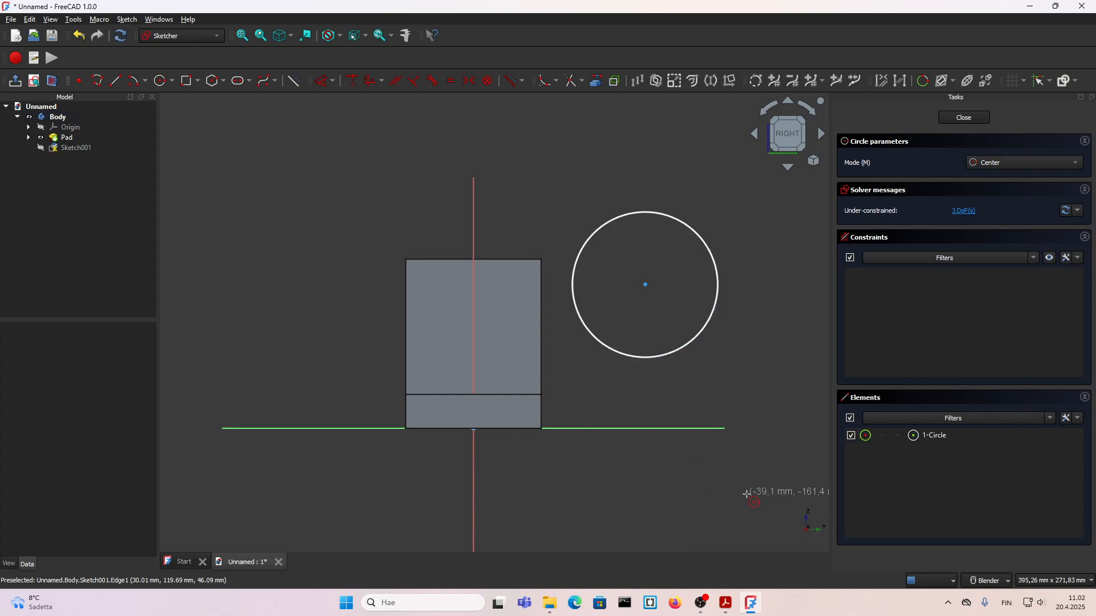
key(Escape)
Step: Check the 7.pdf drawing, set the circle's diameter to 80 mm and place its dimension label above the circle
key(alt+Tab)
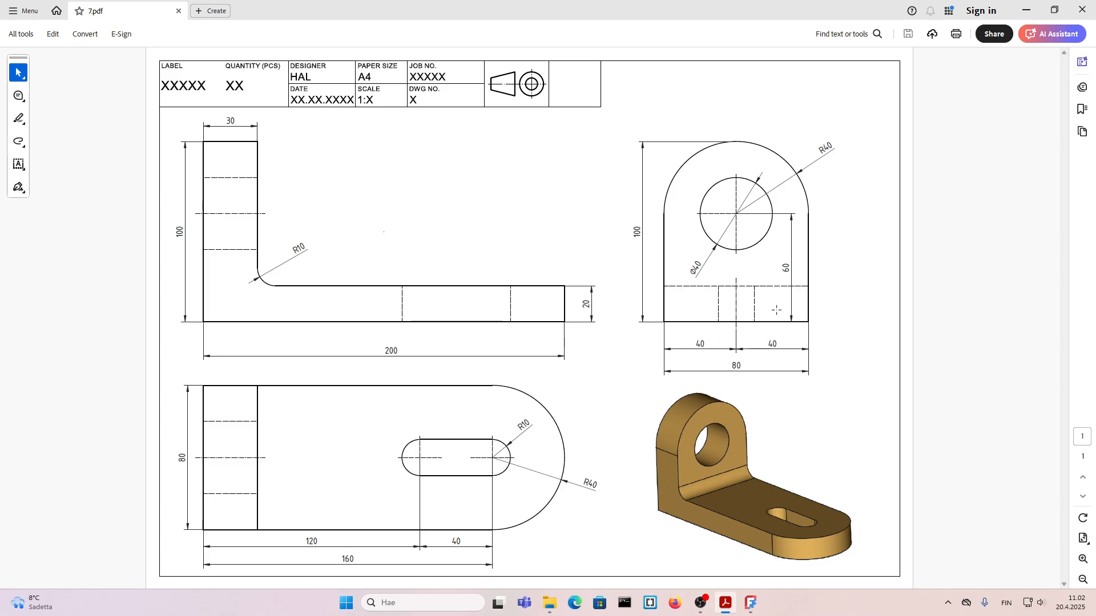
click(751, 603)
click(678, 347)
key(d)
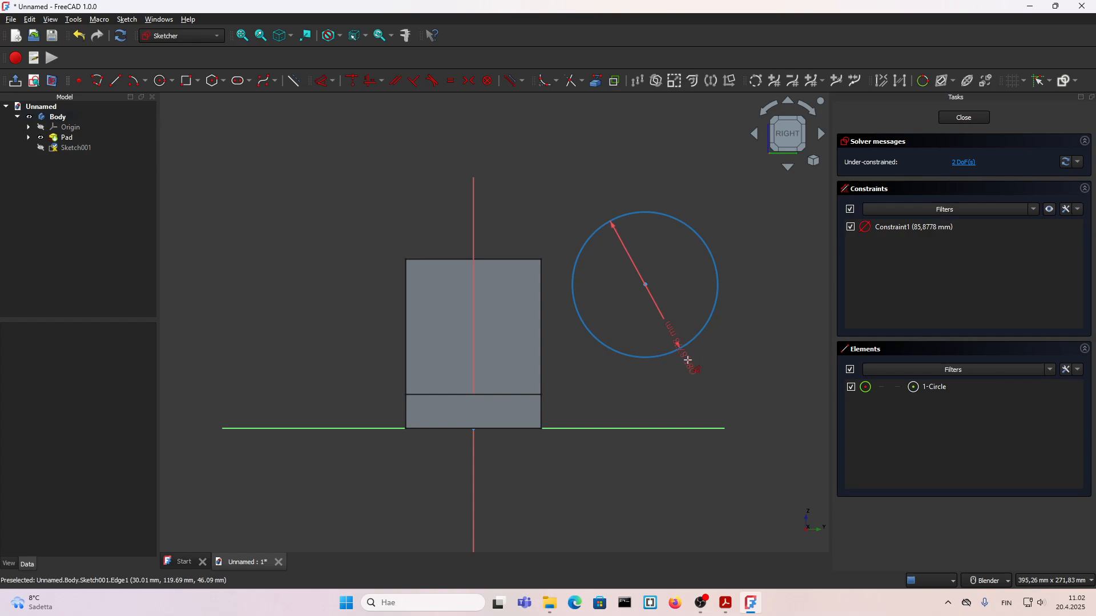
click(726, 377)
text(80)
key(Return)
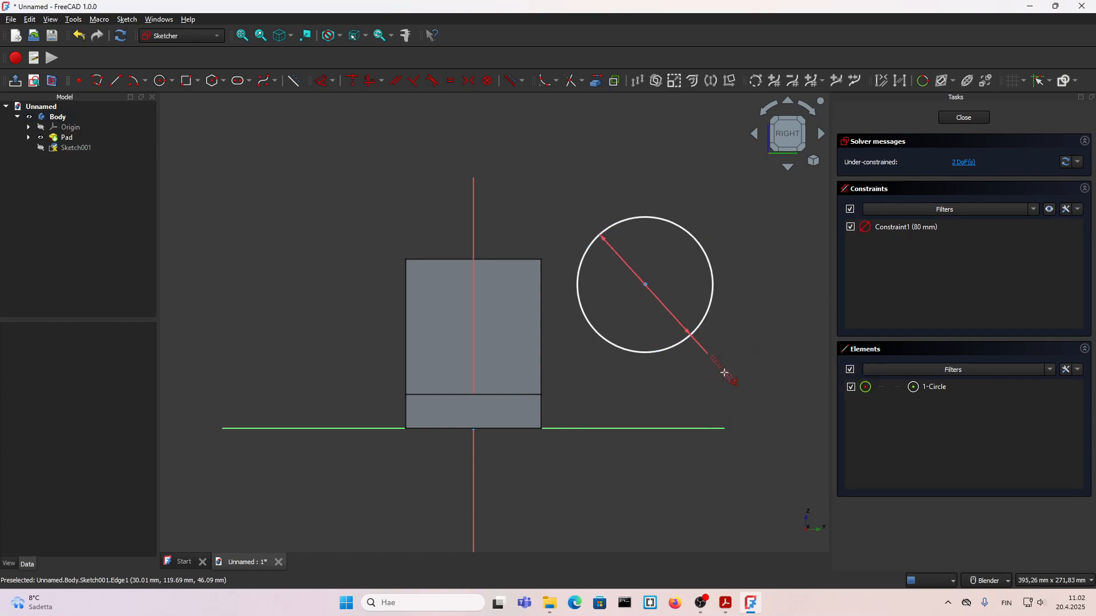
drag(724, 374, 704, 206)
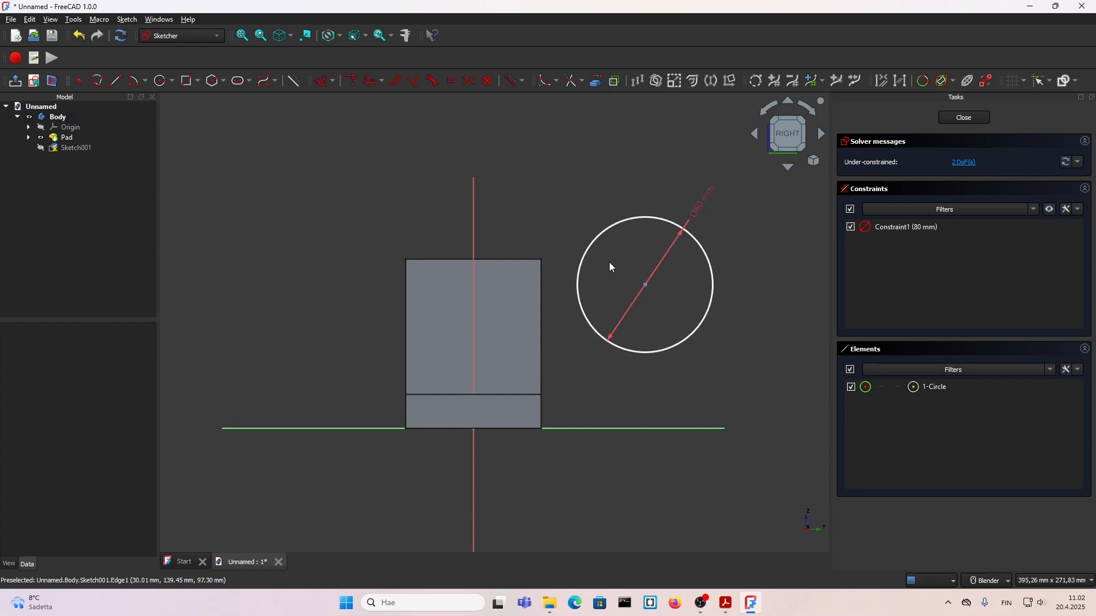
Step: Place three sketch points on the circle's circumference: at its left side, its top and its right side
scroll(609, 262, up, 1)
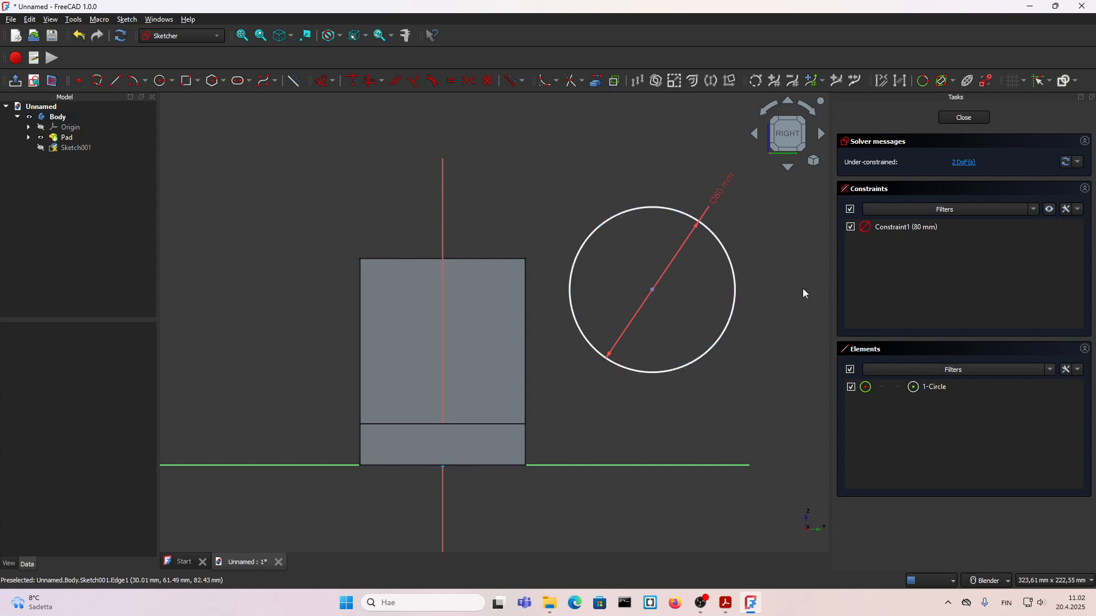
click(80, 85)
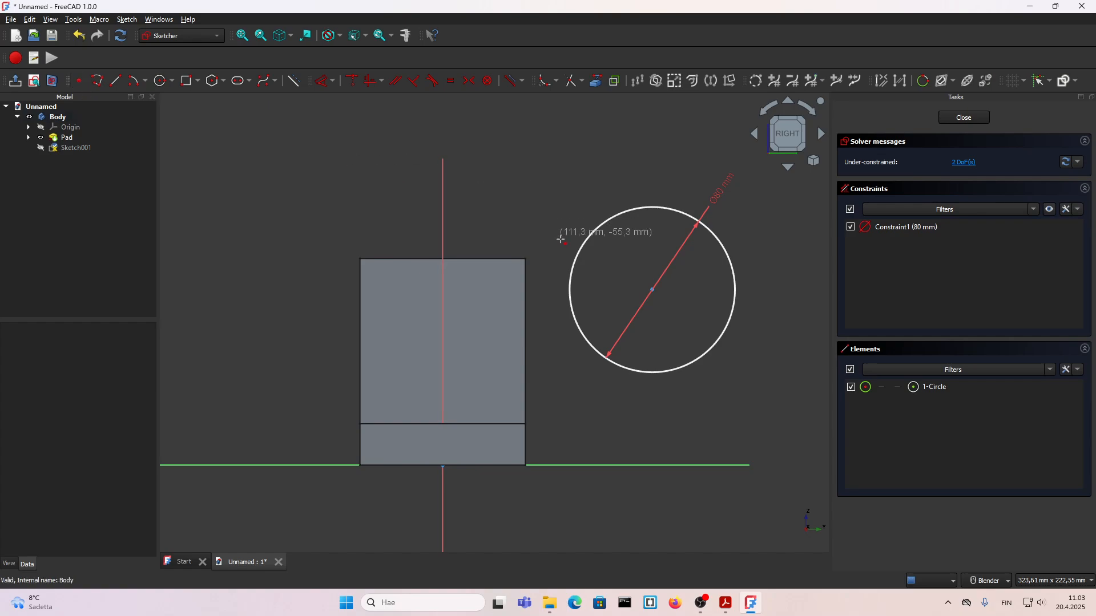
click(570, 287)
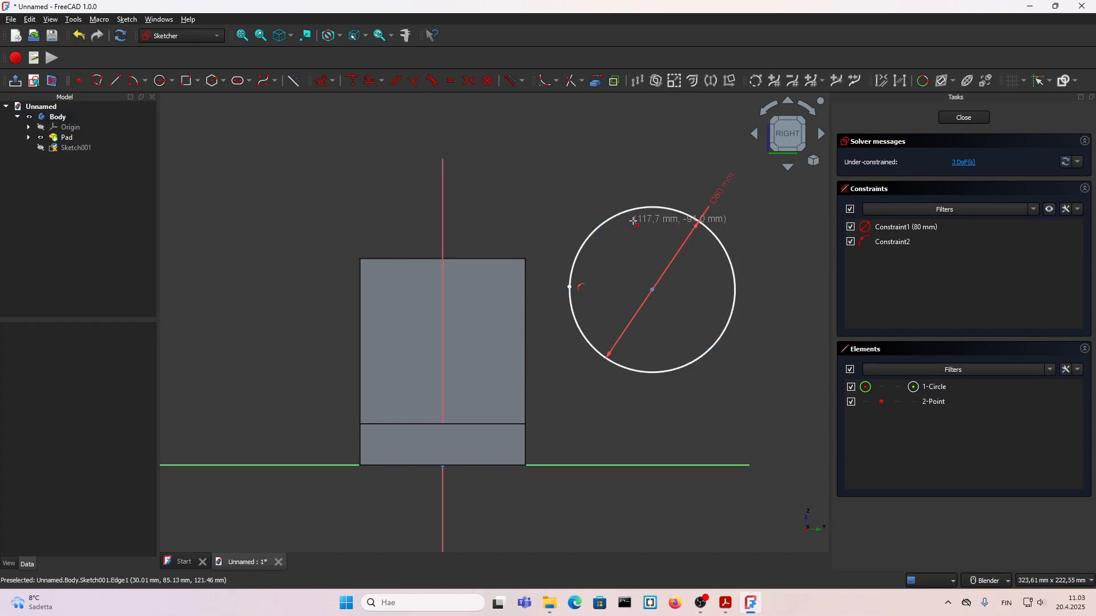
click(655, 208)
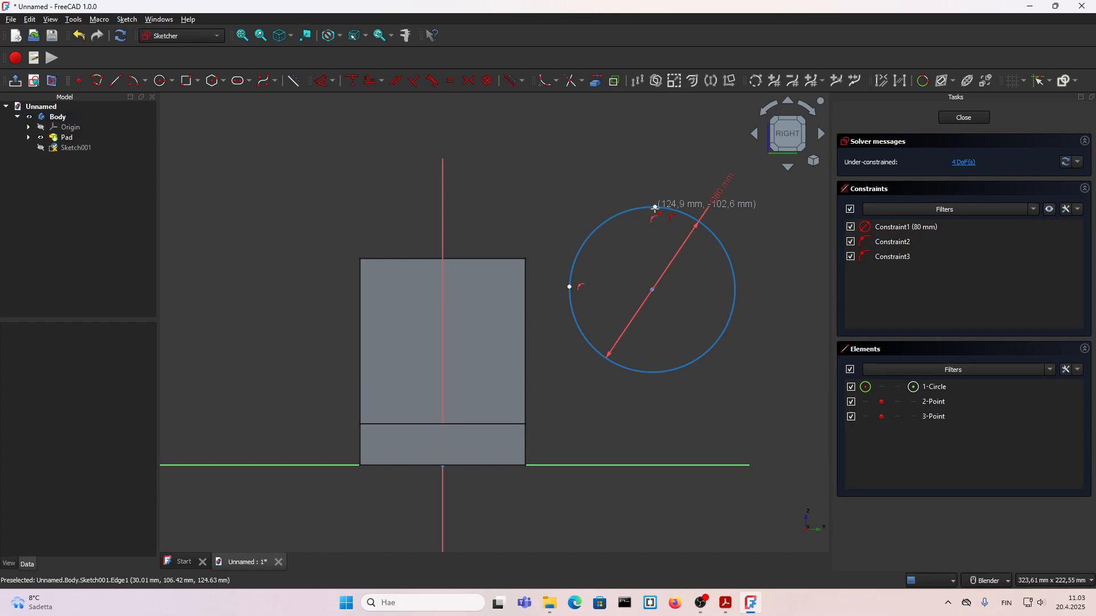
click(736, 288)
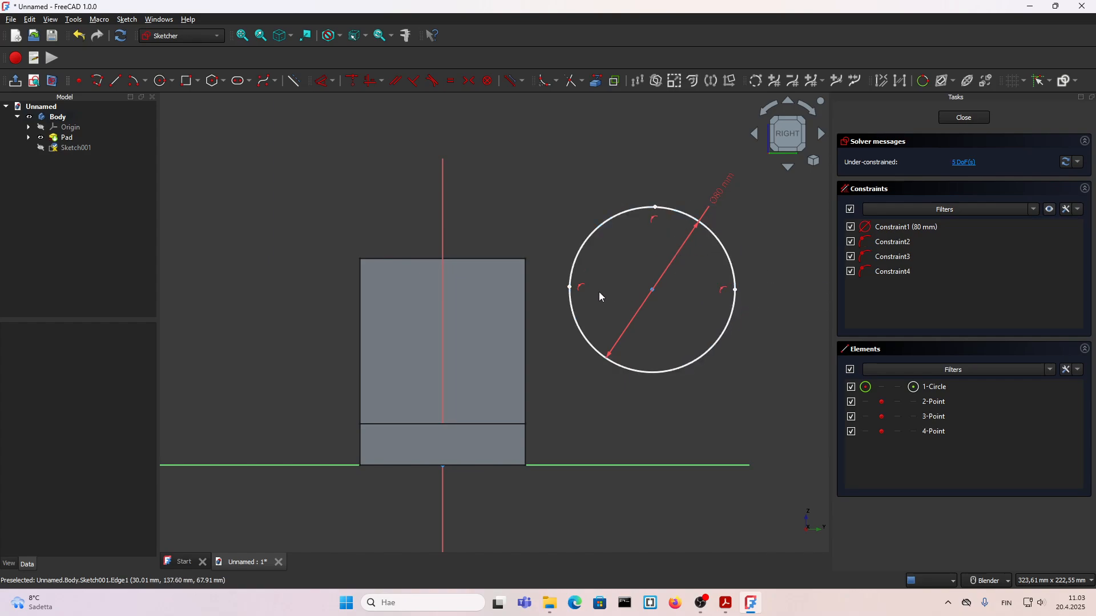
Step: Align the circle's left and right points level with its centre using horizontal/vertical constraints
click(571, 288)
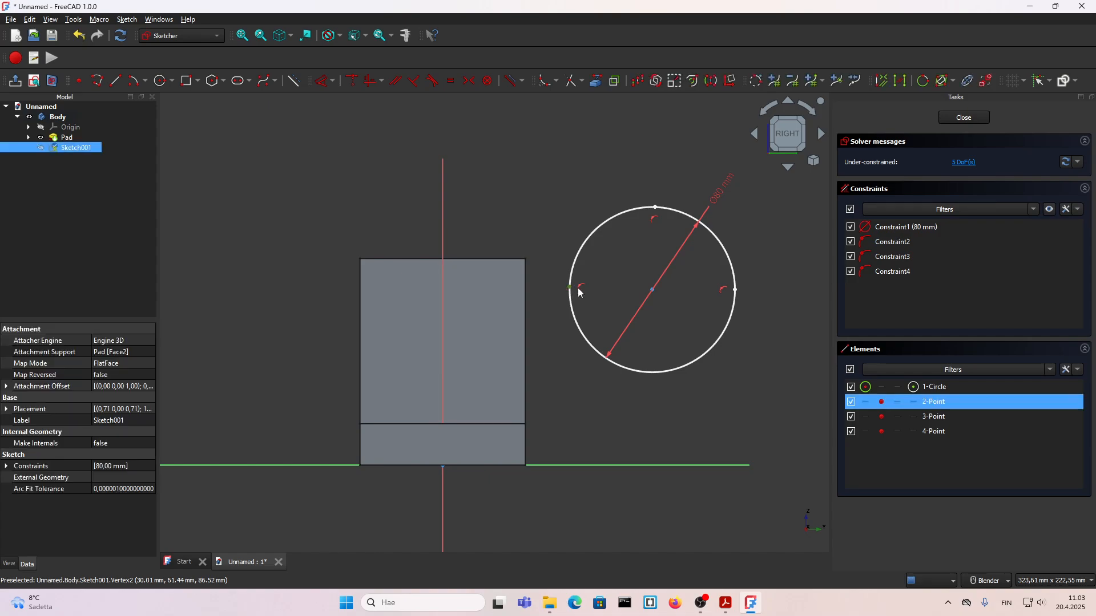
click(653, 292)
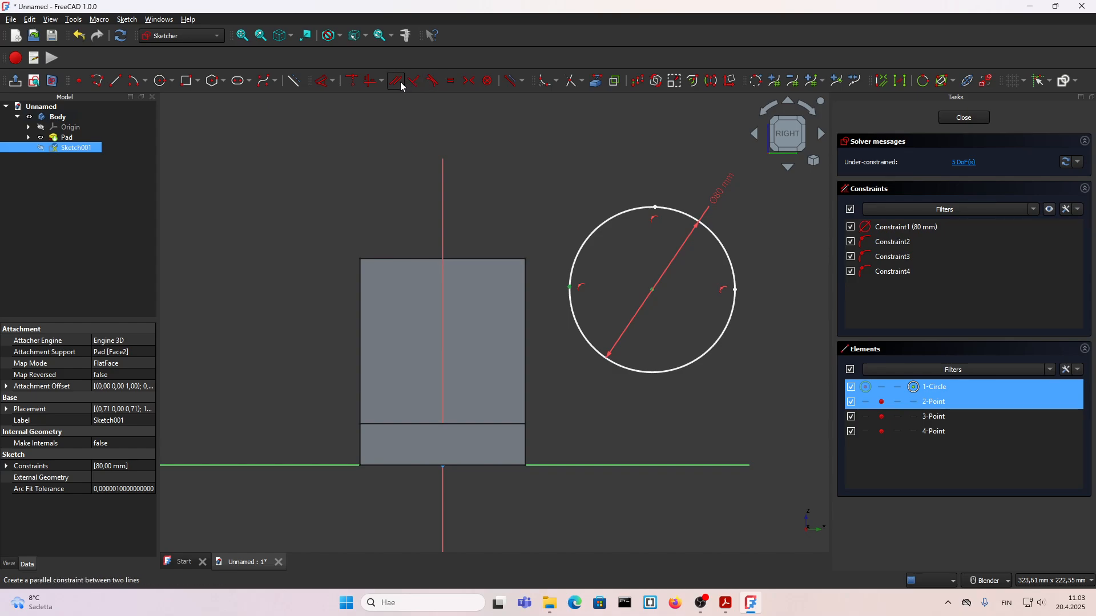
click(371, 86)
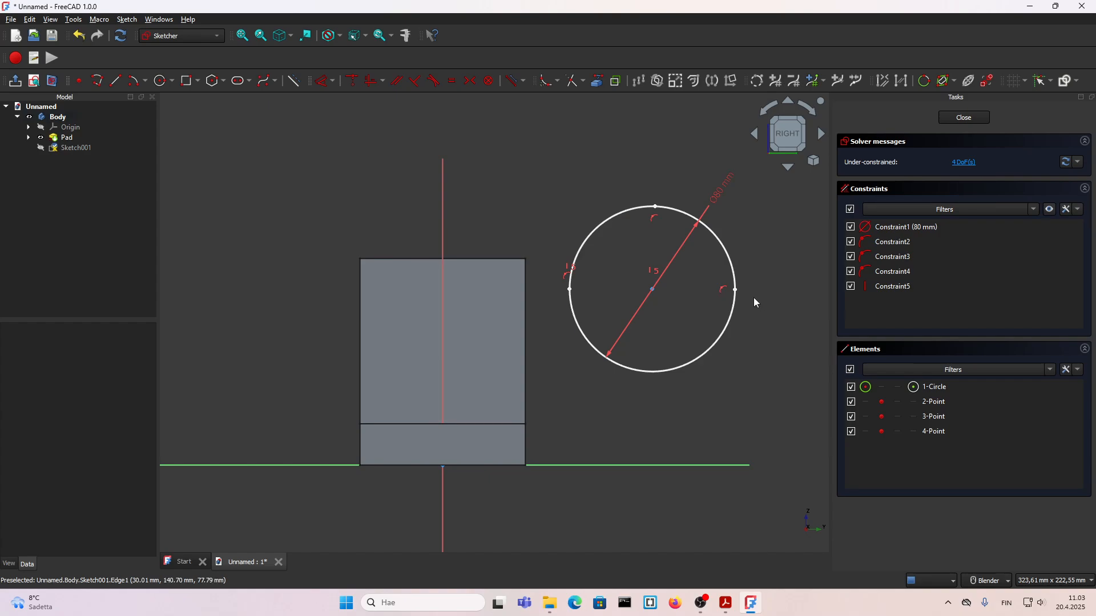
click(735, 289)
click(652, 290)
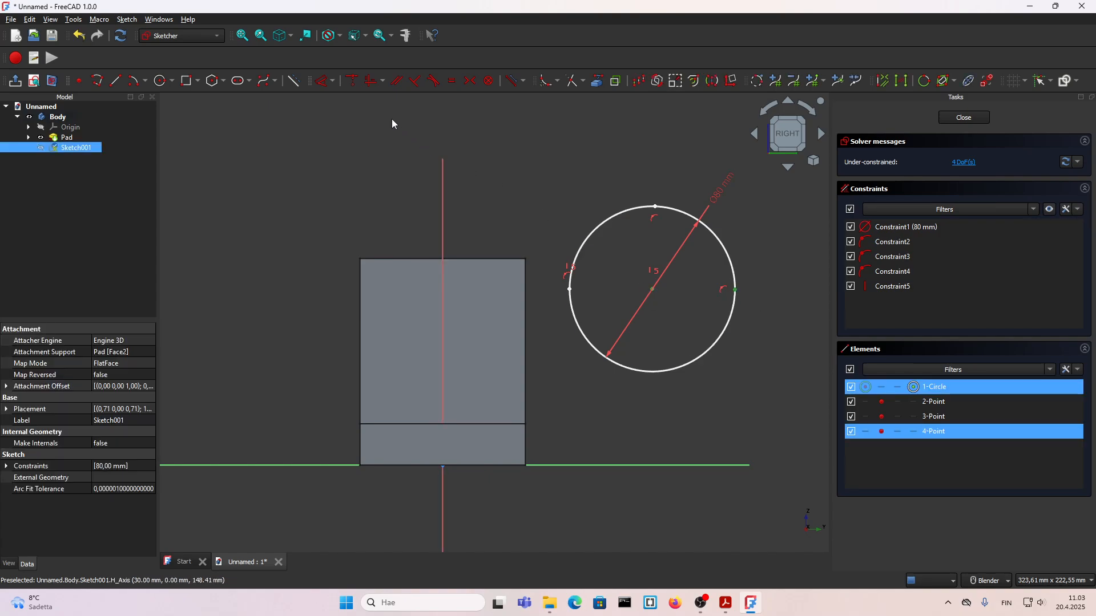
click(371, 80)
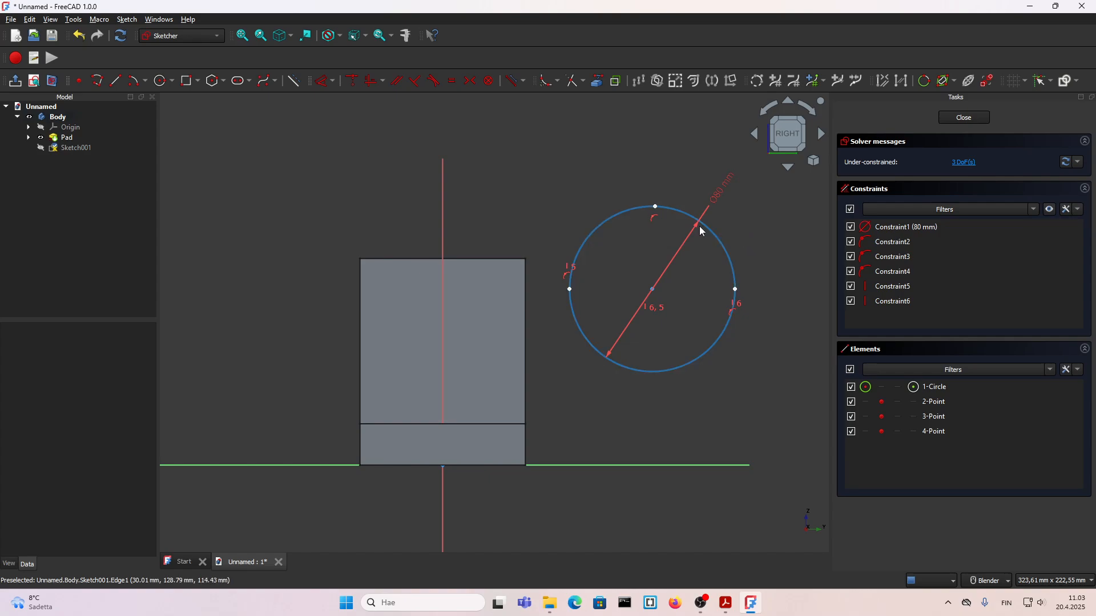
Step: Align the circle's top point with its centre using a horizontal/vertical constraint
click(649, 208)
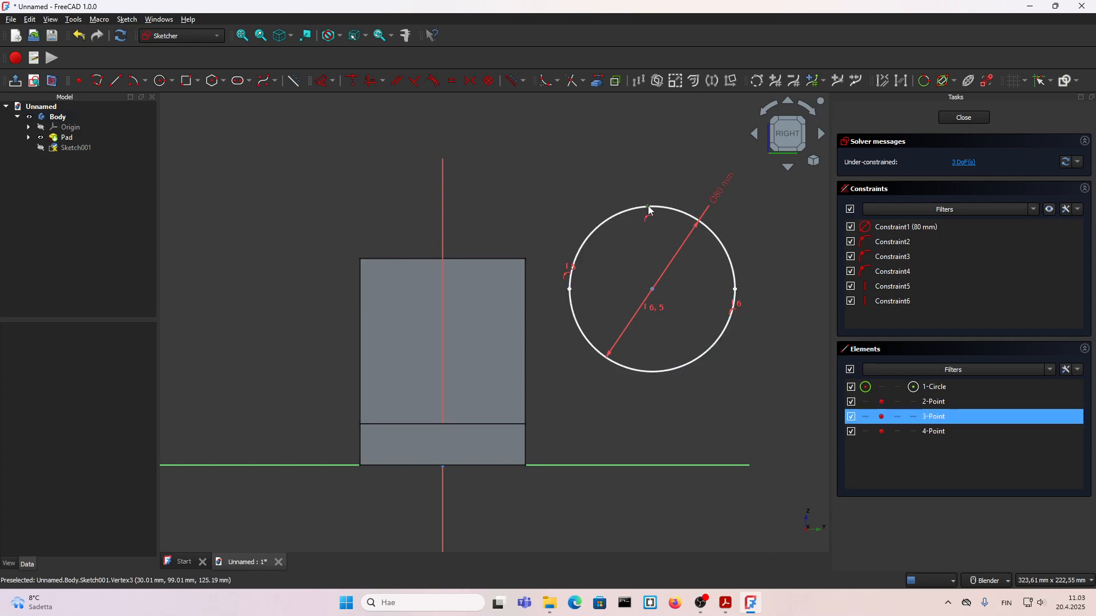
click(653, 290)
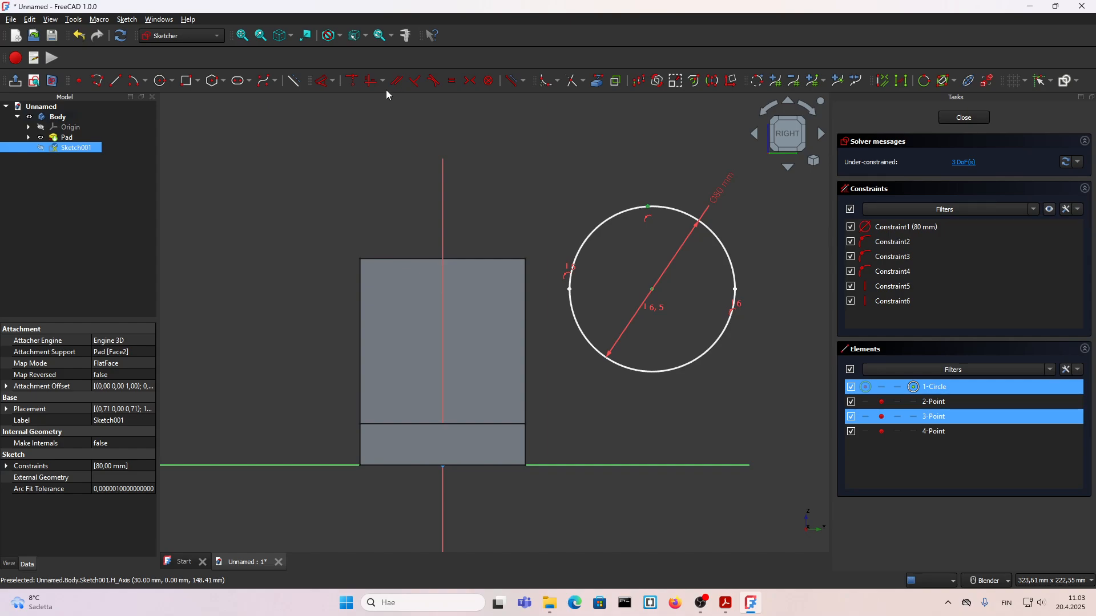
click(373, 81)
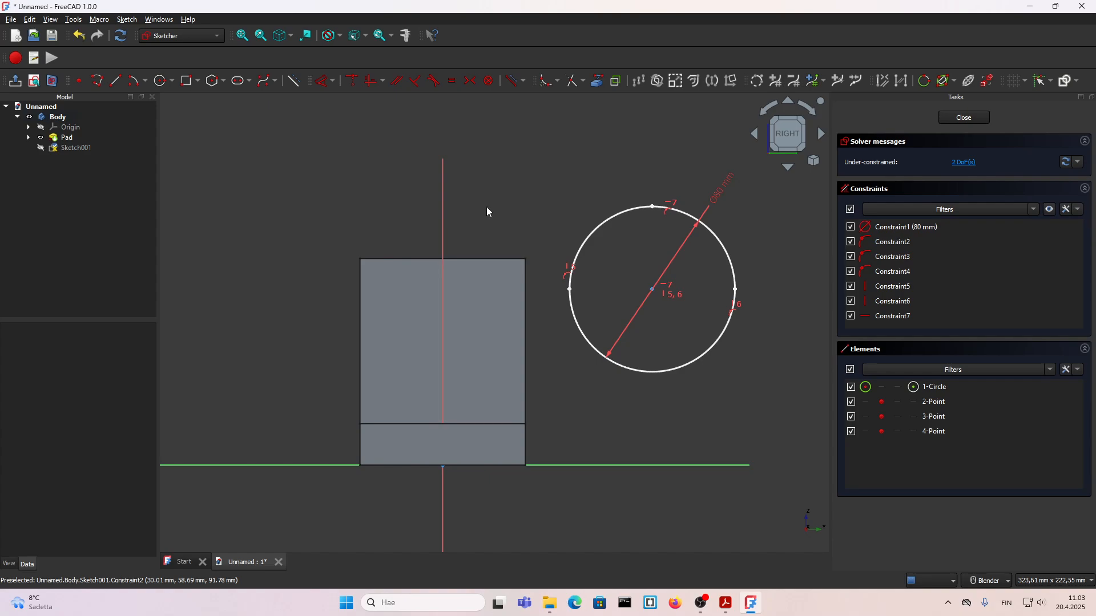
Step: Bring the upright's top edge into the sketch as external geometry
click(597, 81)
scroll(473, 245, up, 1)
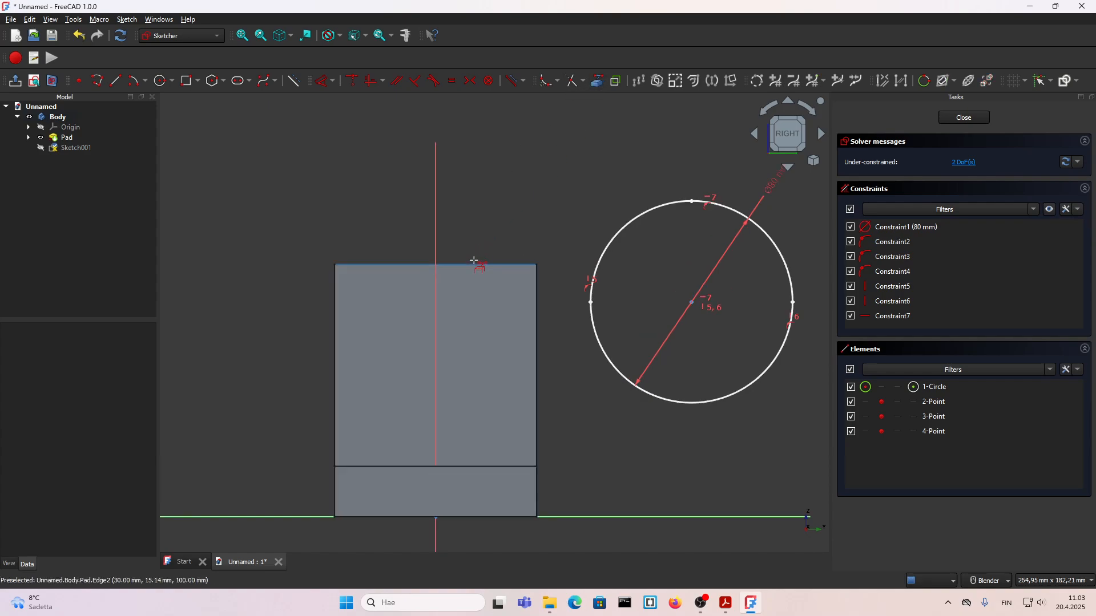
click(475, 264)
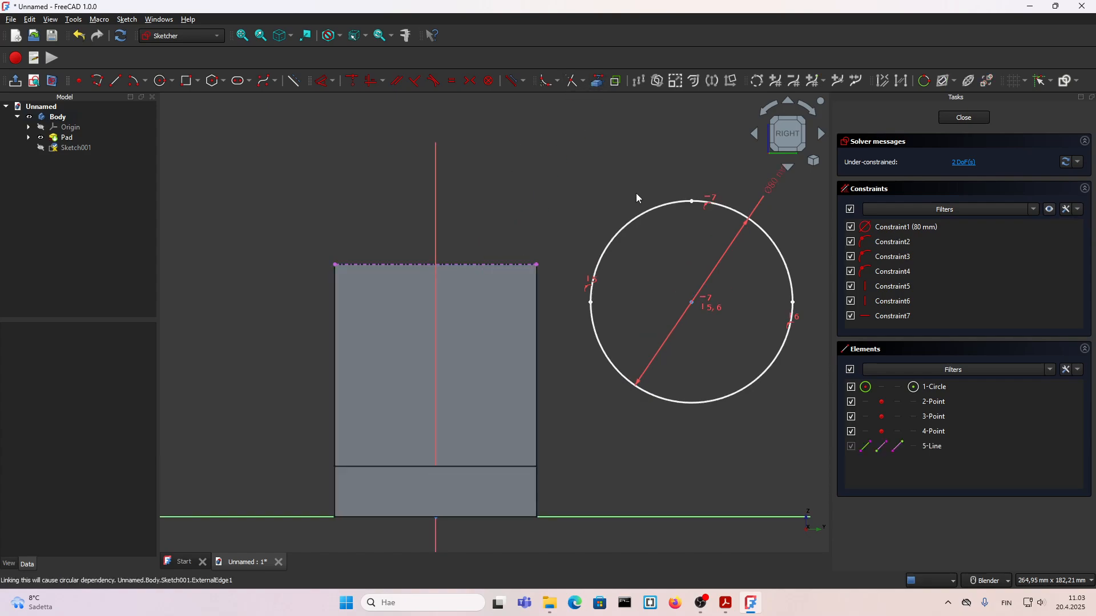
Step: Constrain the circle's top point onto the sketch's vertical axis with a coincident constraint
click(692, 202)
click(439, 225)
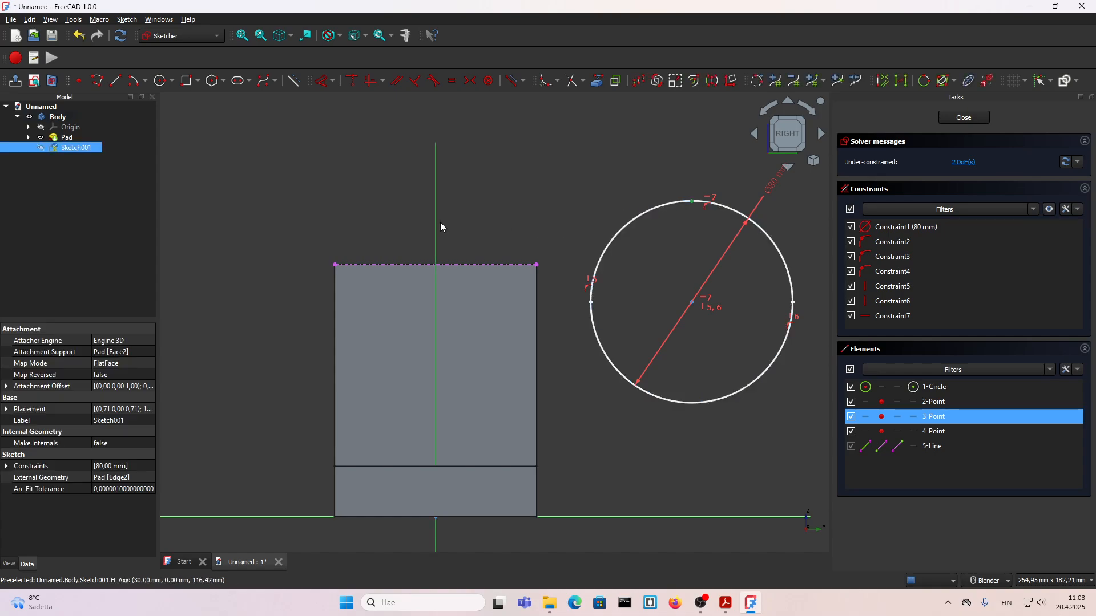
click(588, 176)
click(691, 201)
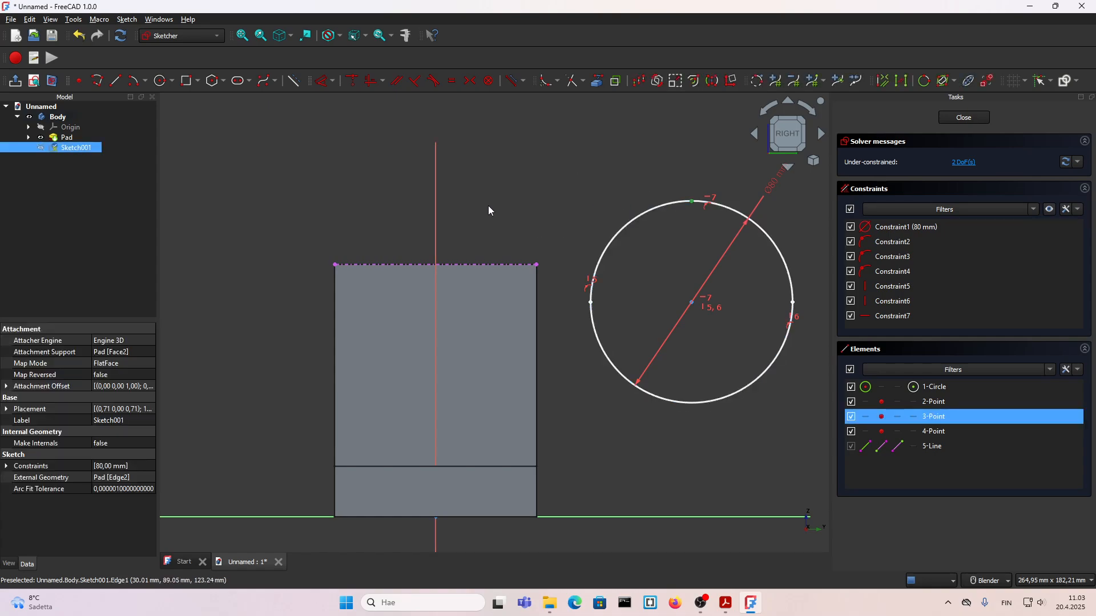
click(434, 210)
key(c)
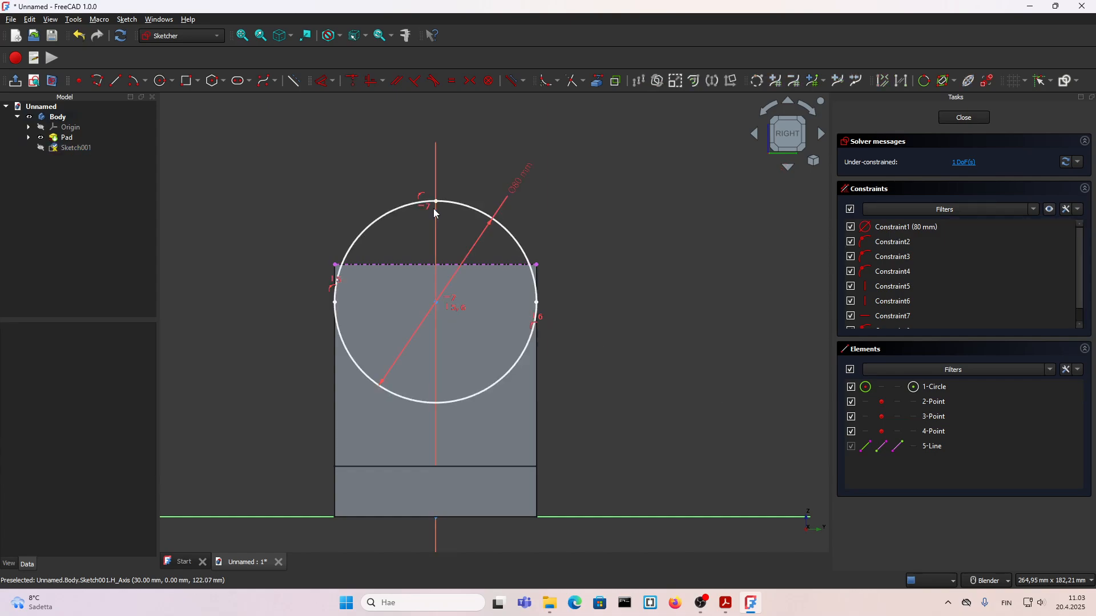
Step: Constrain the circle's top point onto the projected top edge of the upright
click(436, 202)
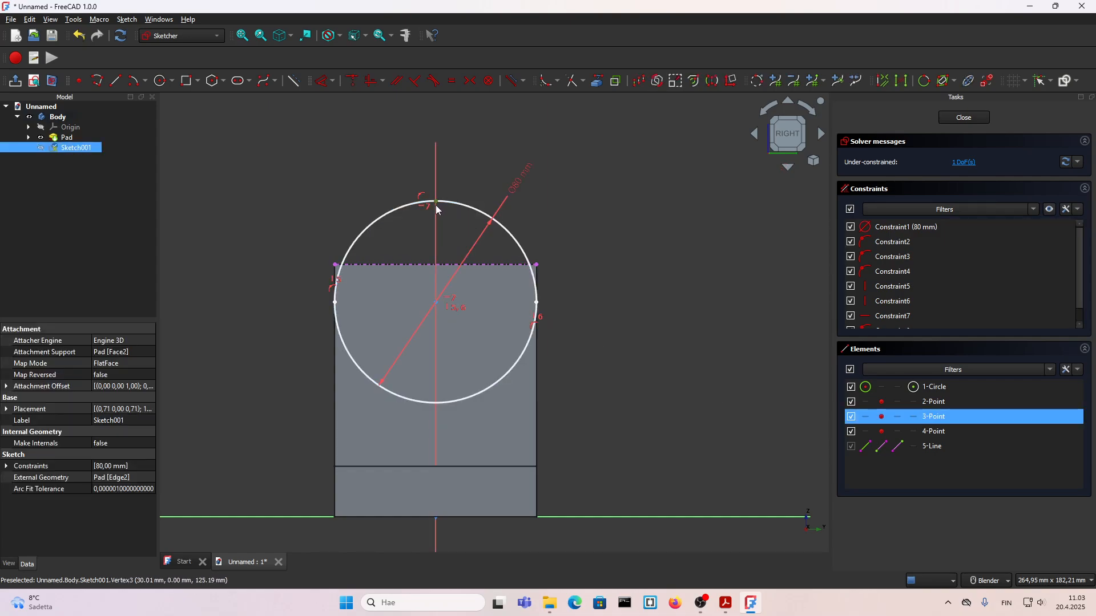
click(401, 264)
key(c)
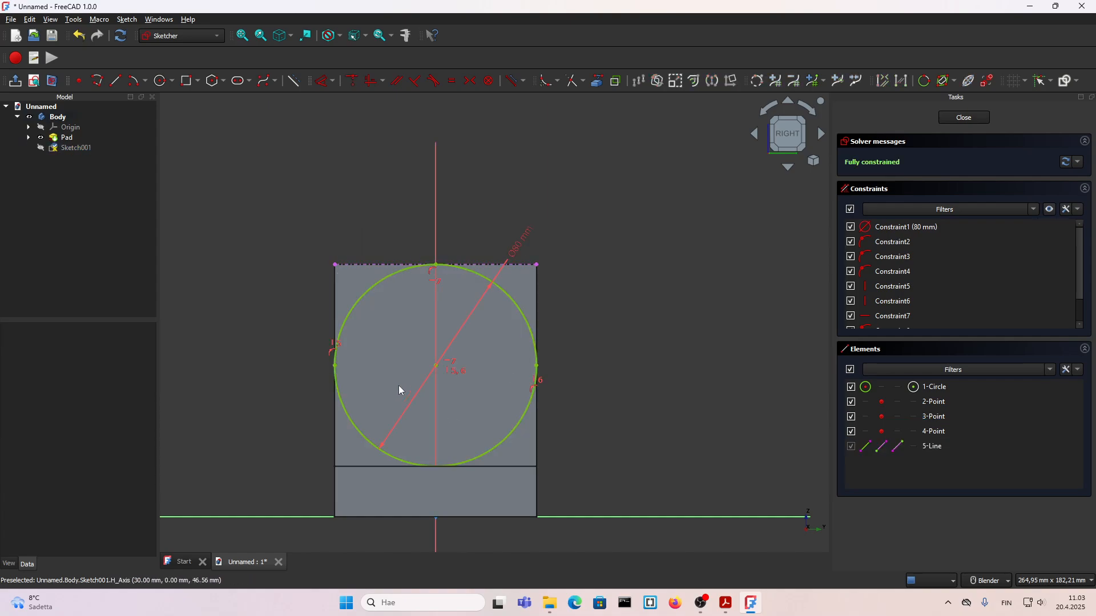
Step: Draw a polyline from the circle's left point through the upright's two upper corners to the circle's right point
scroll(310, 350, up, 2)
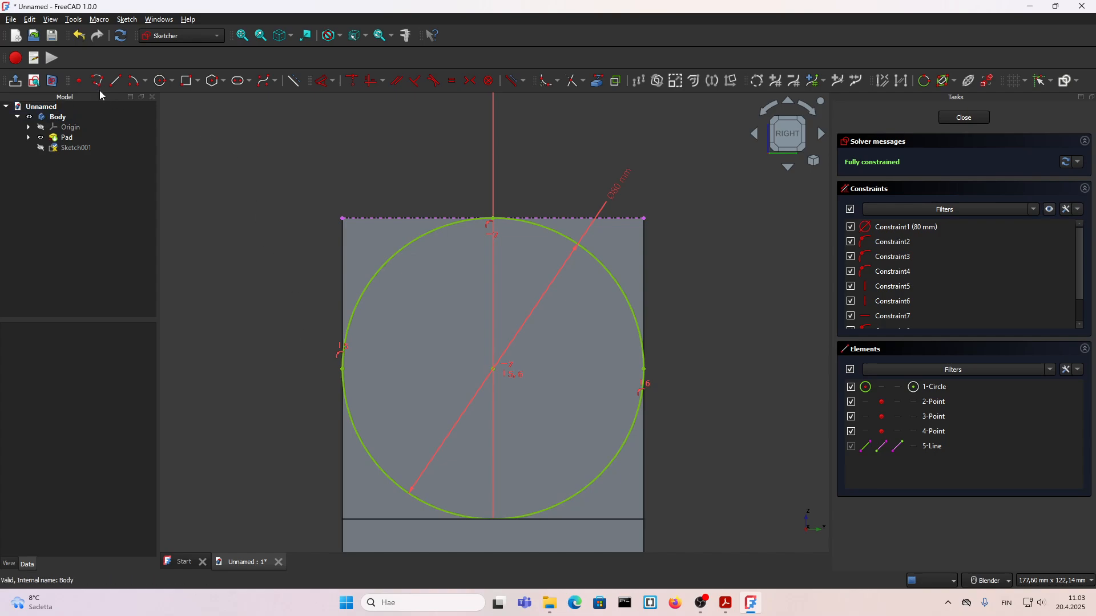
scroll(335, 363, up, 2)
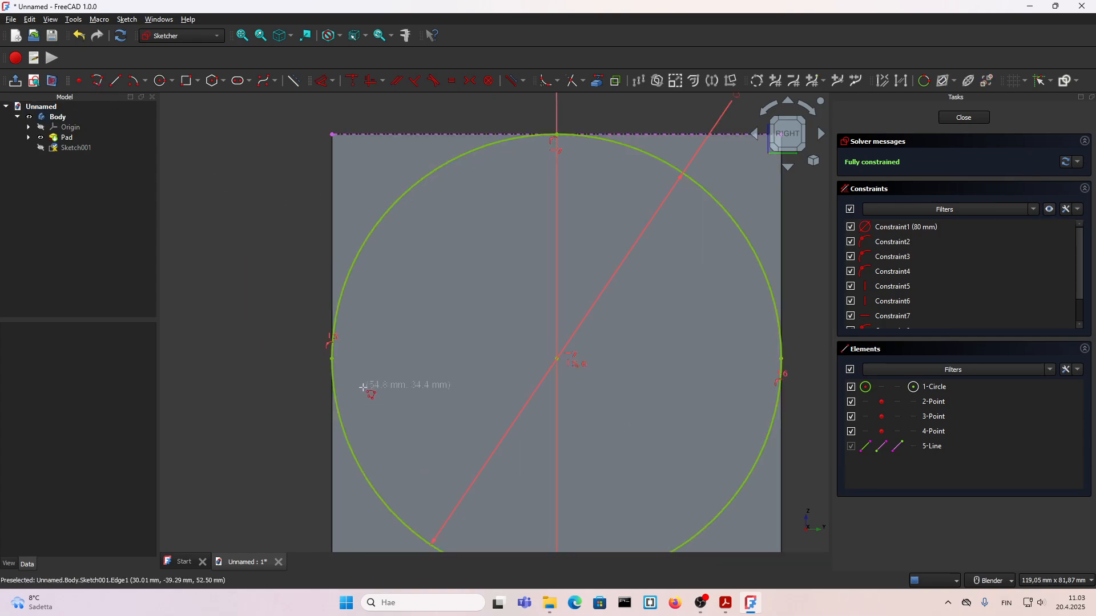
click(332, 359)
scroll(332, 359, down, 2)
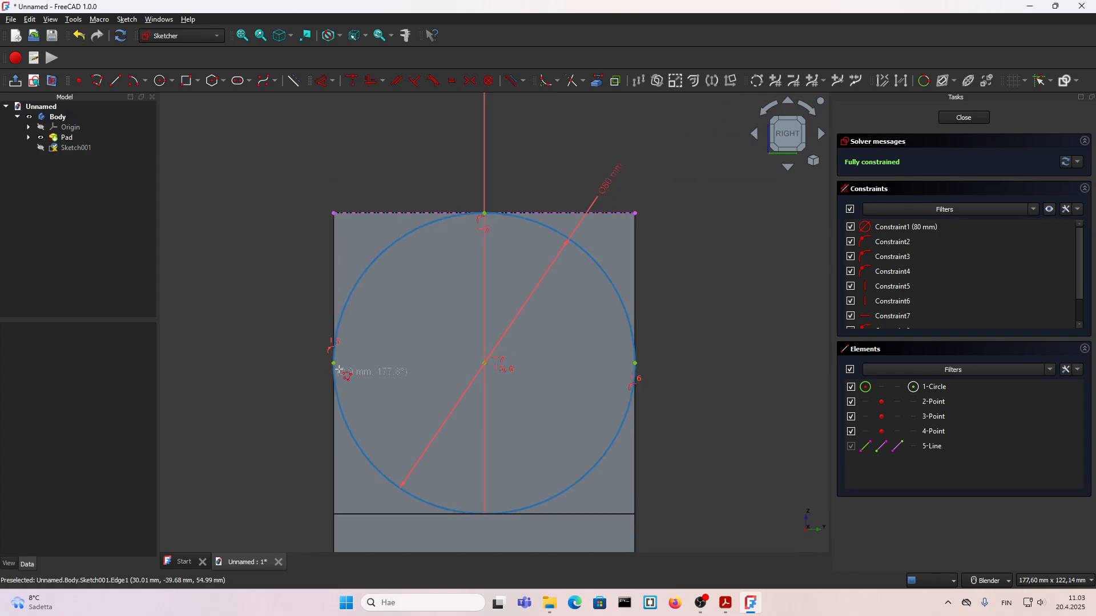
click(332, 211)
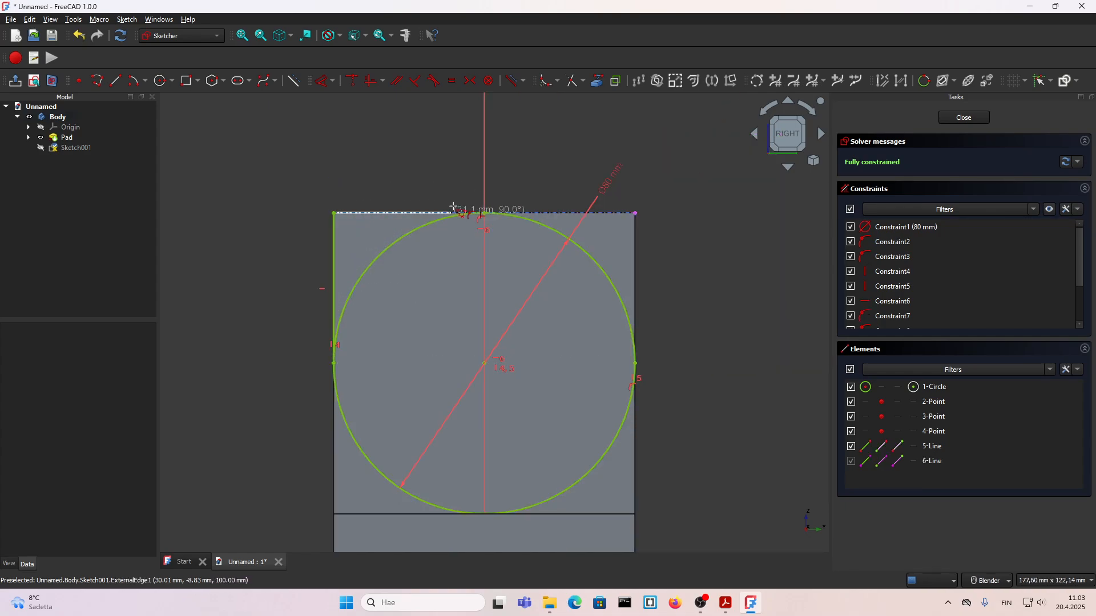
click(637, 214)
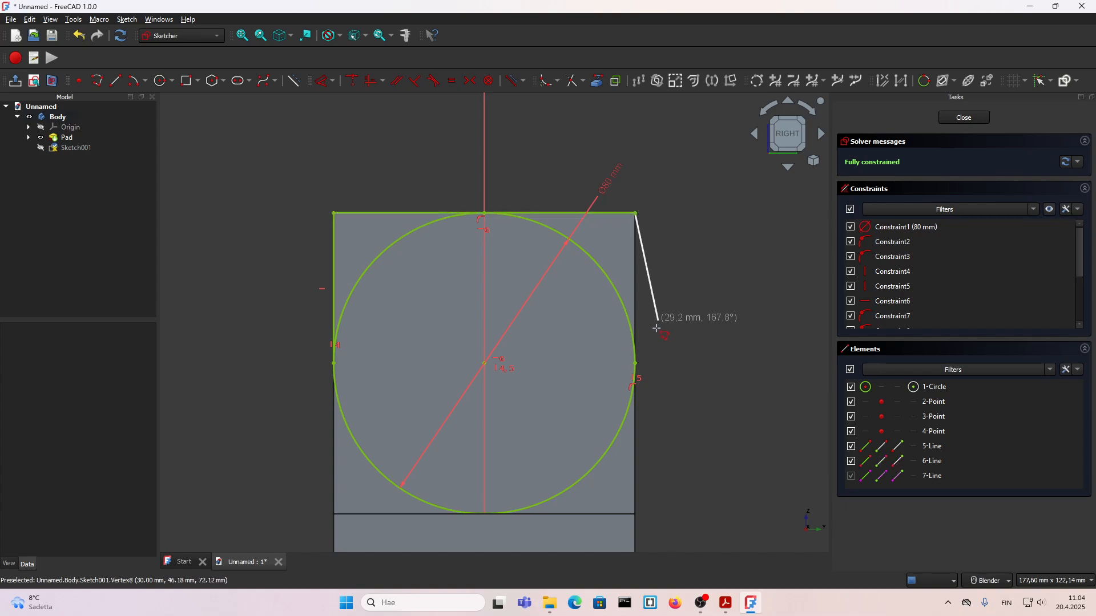
click(637, 361)
right_click(676, 304)
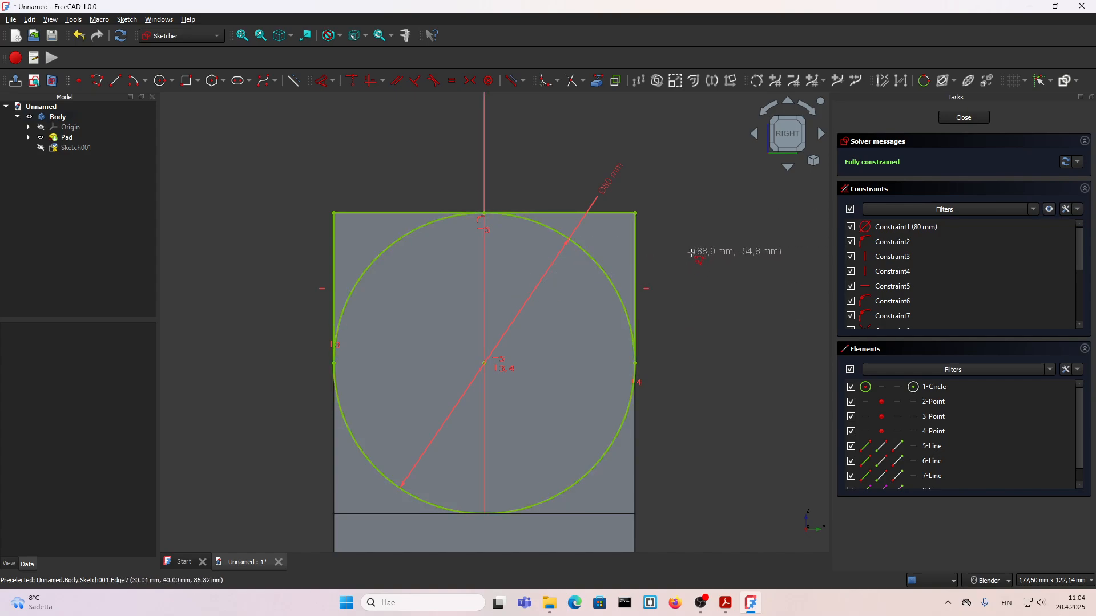
right_click(667, 193)
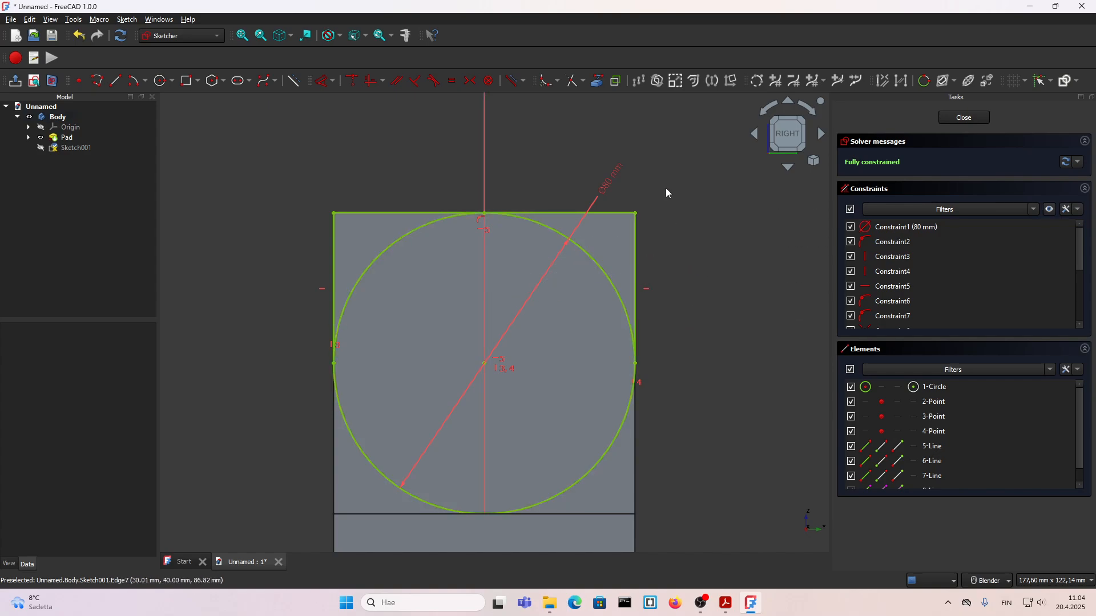
Step: Trim away the circle's lower half and reposition the 80 mm dimension label above the remaining arc
click(571, 85)
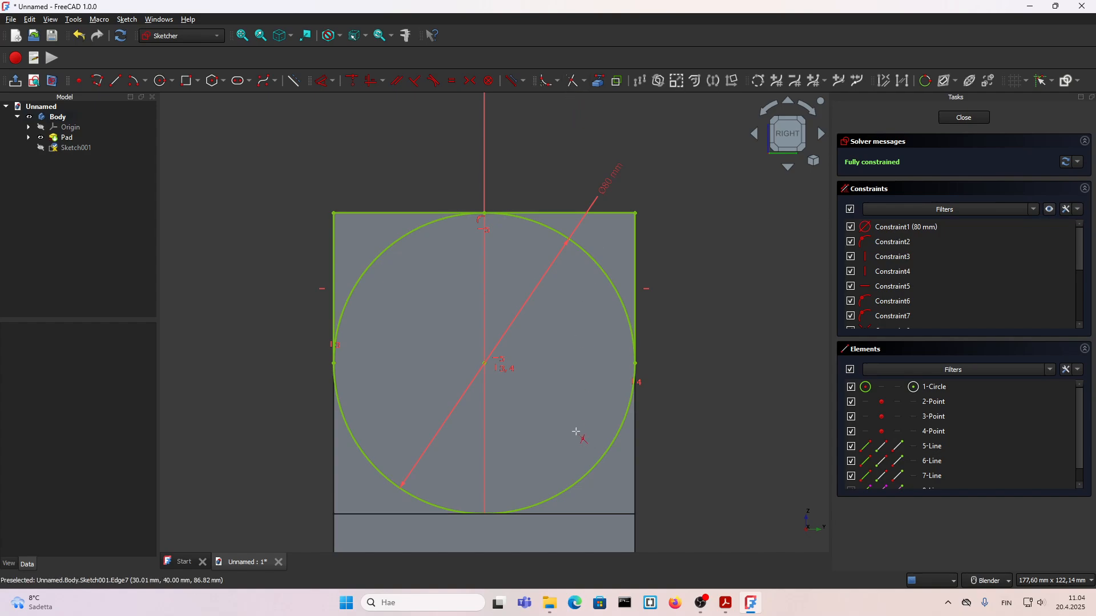
click(596, 472)
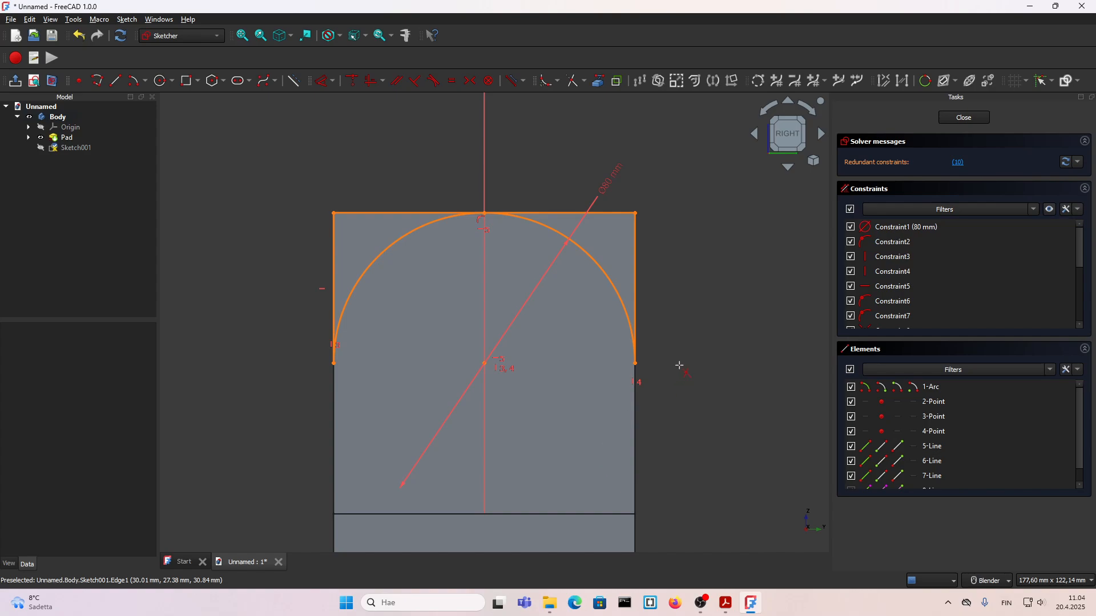
drag(611, 179, 401, 164)
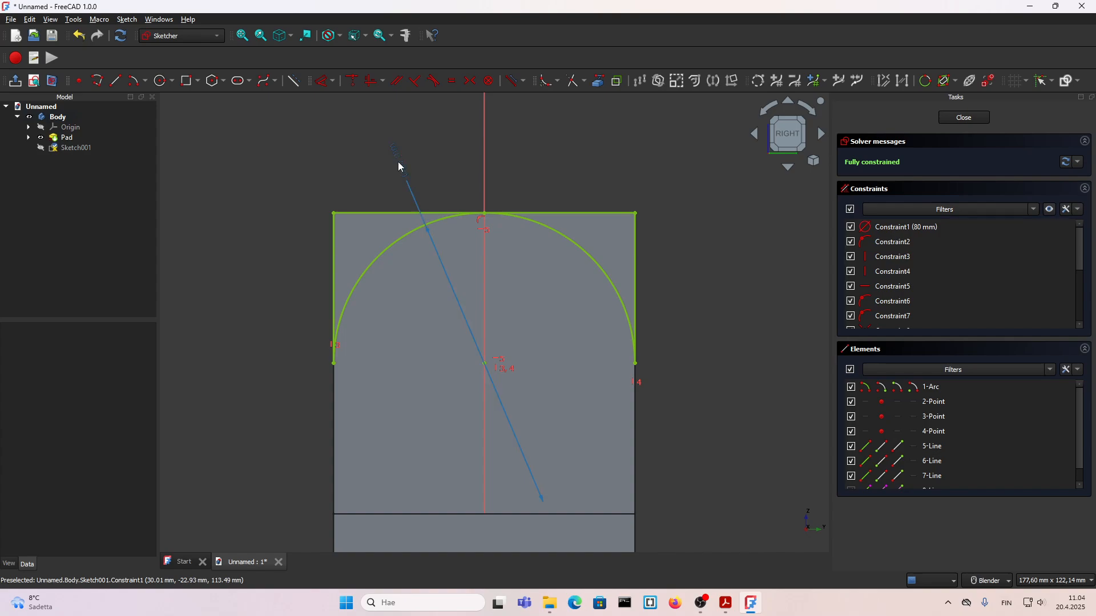
drag(569, 186, 578, 174)
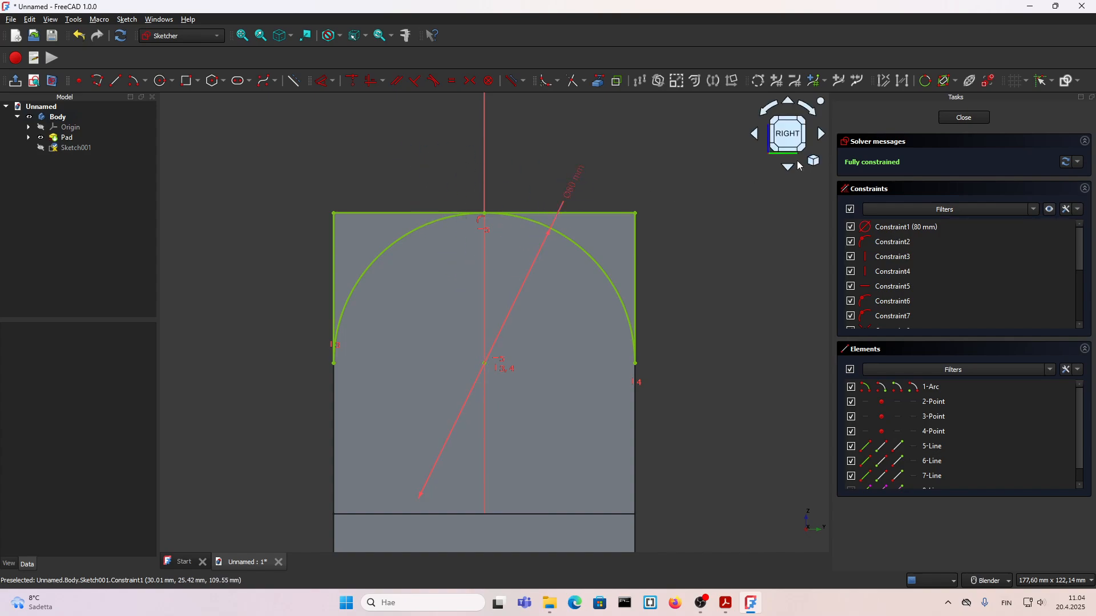
Step: Close the sketch and pocket its corner profile with the Through all type to round the upright's top
click(964, 118)
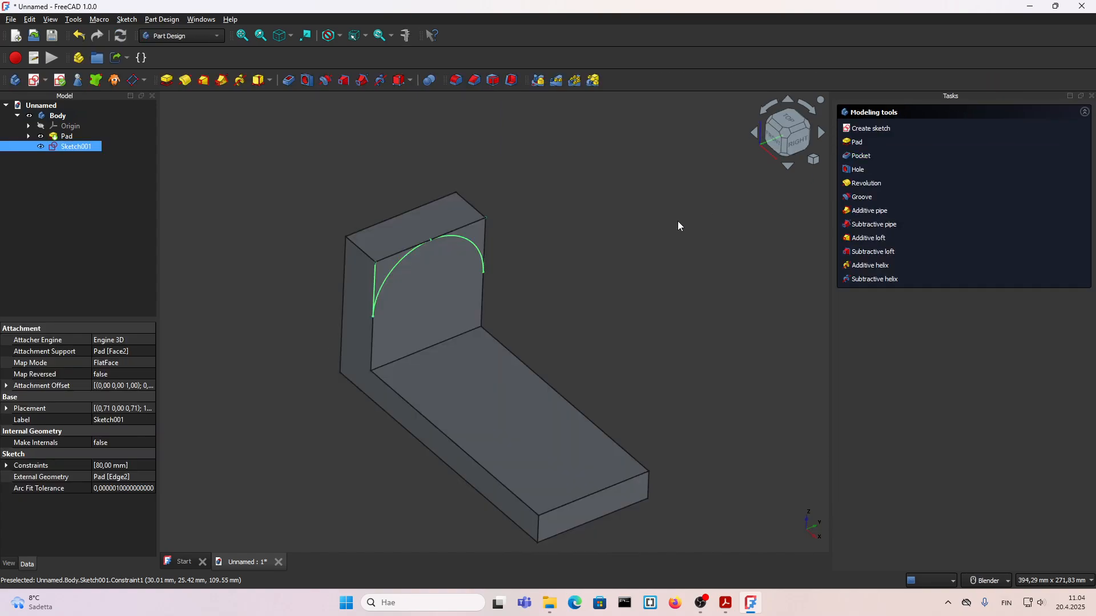
click(861, 155)
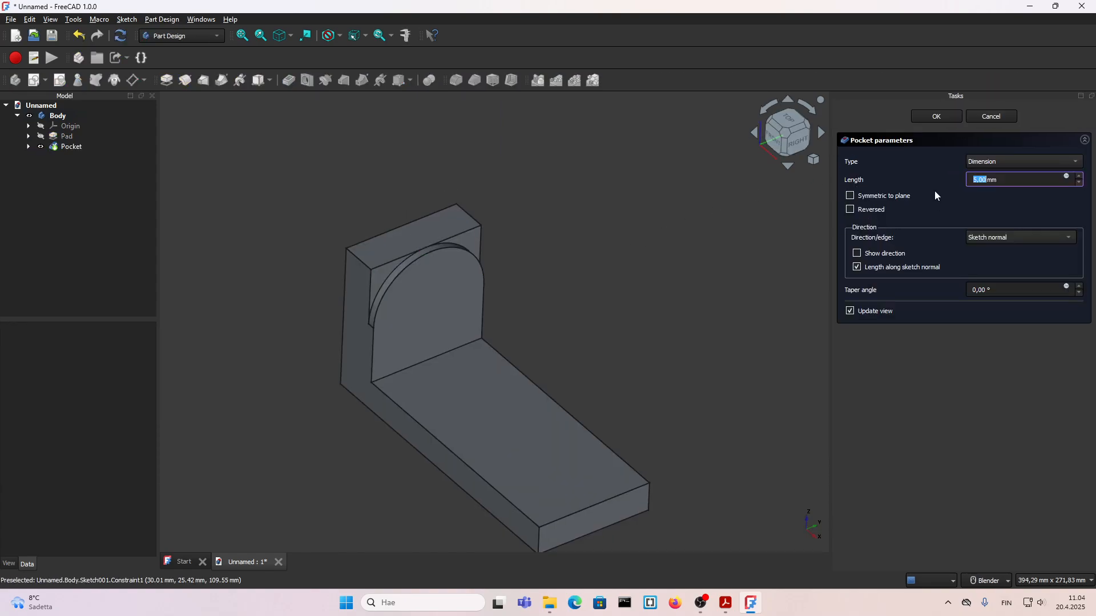
click(985, 163)
click(987, 170)
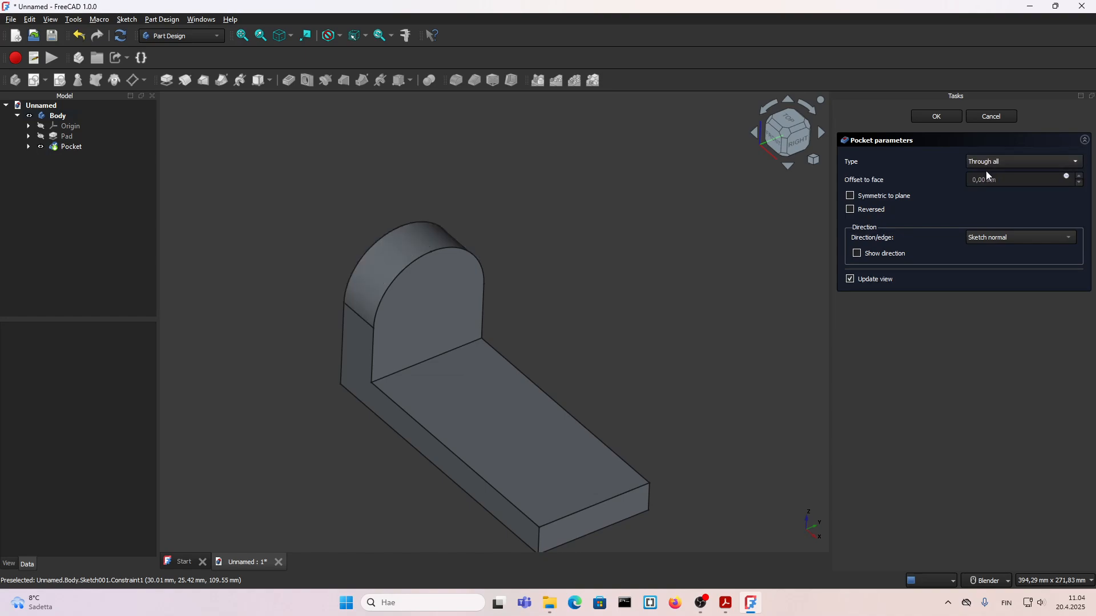
click(930, 120)
Step: Fillet the two vertical edges at the base plate's free end with a 39,999 mm radius
scroll(462, 312, down, 2)
middle_drag(453, 339, 536, 484)
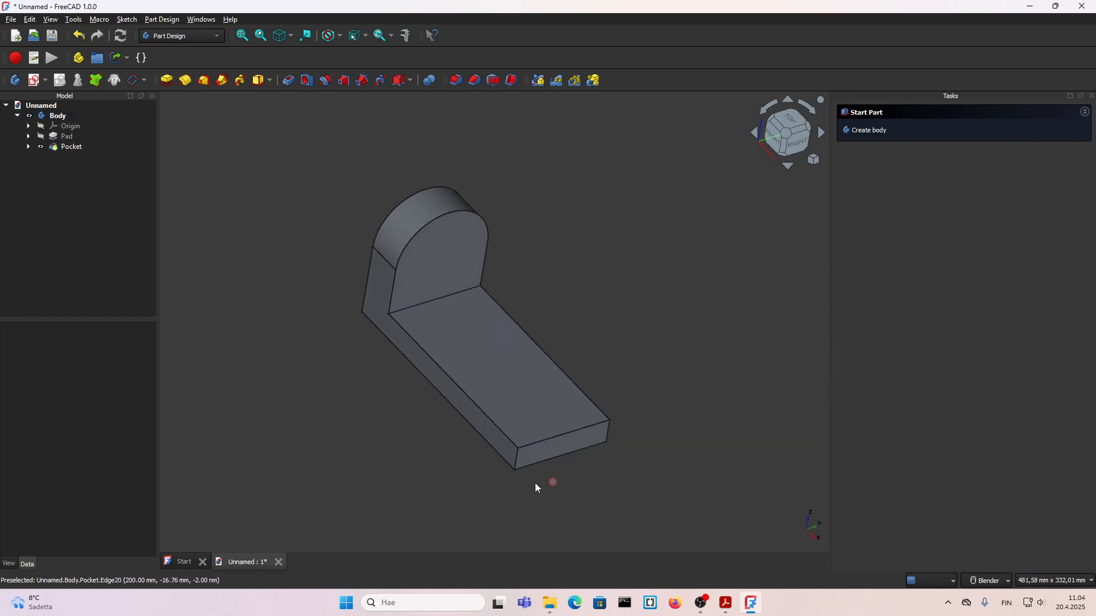
click(516, 466)
ctrl+click(609, 437)
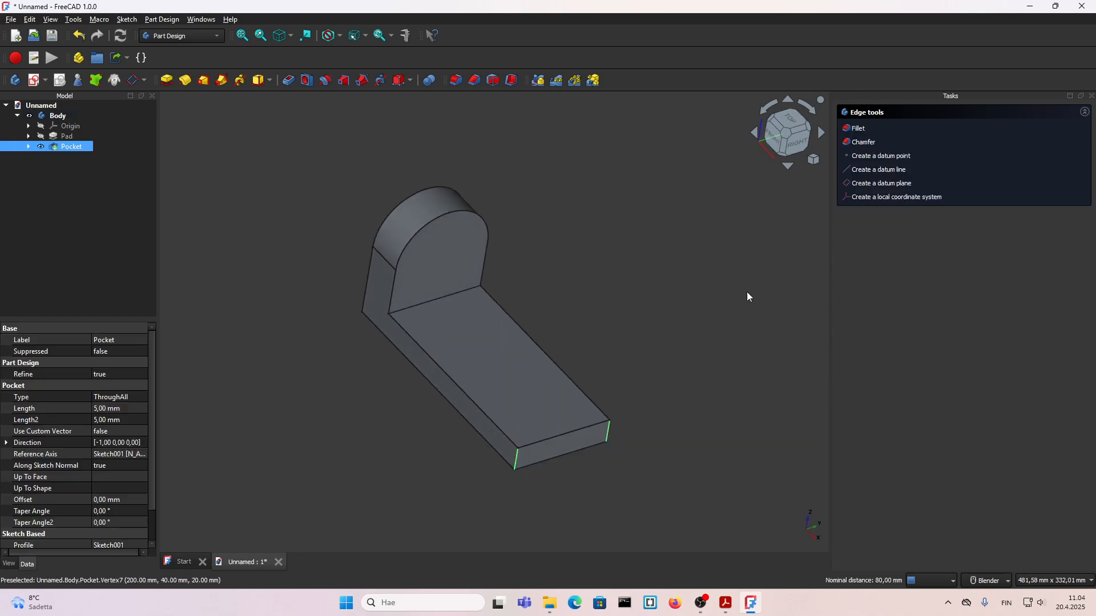
click(856, 129)
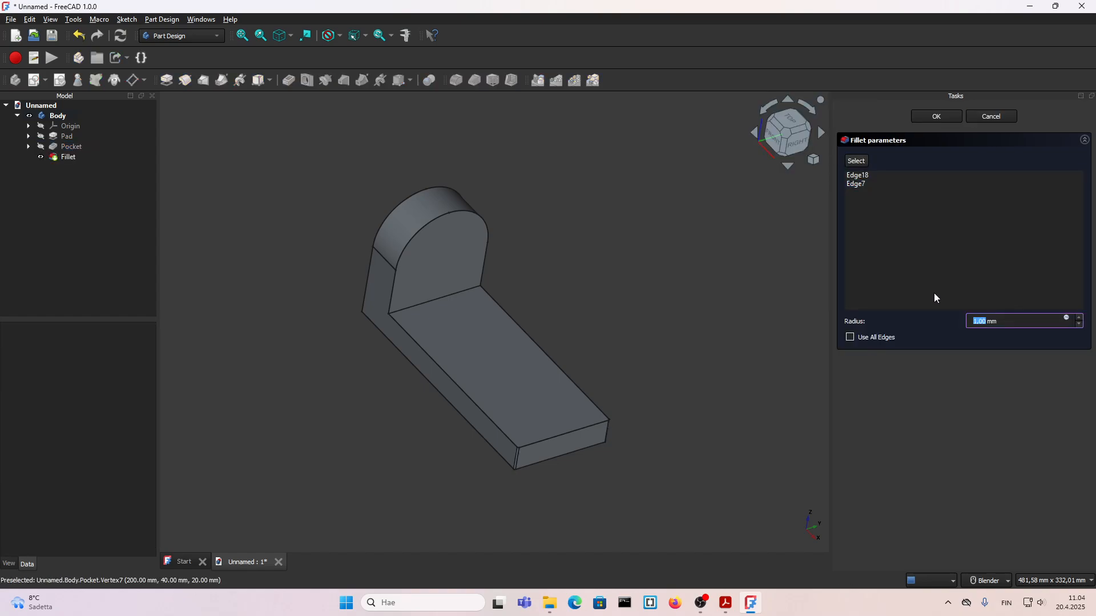
text(39,999)
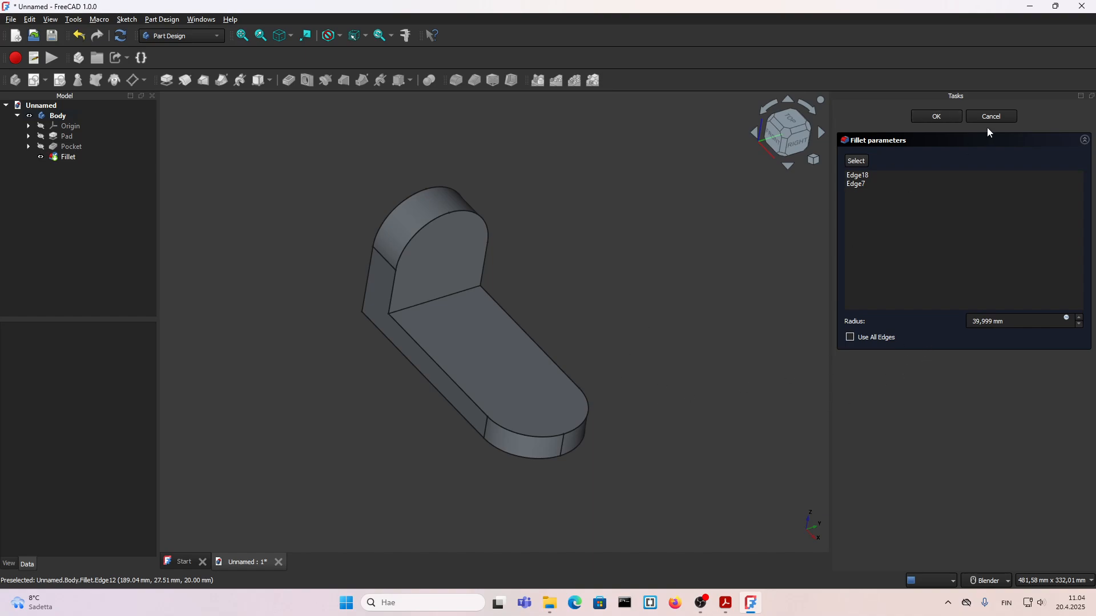
click(936, 117)
Step: Examine the rounded bracket from several angles and check the 7.pdf drawing for the remaining features, returning to FreeCAD
middle_drag(511, 362, 517, 428)
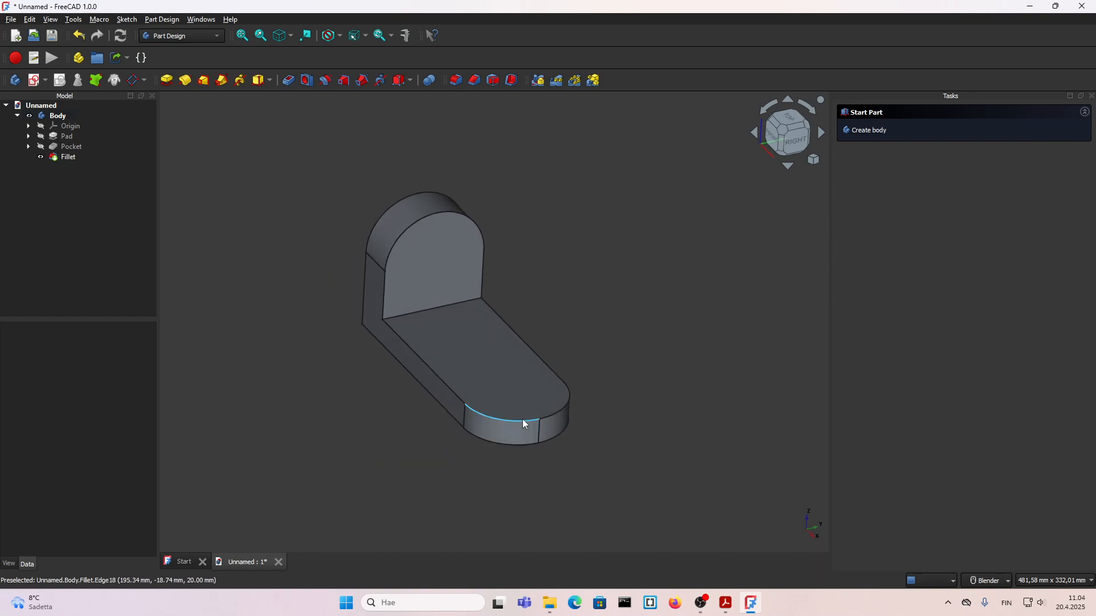
scroll(510, 420, up, 2)
scroll(510, 419, down, 2)
middle_drag(416, 353, 411, 367)
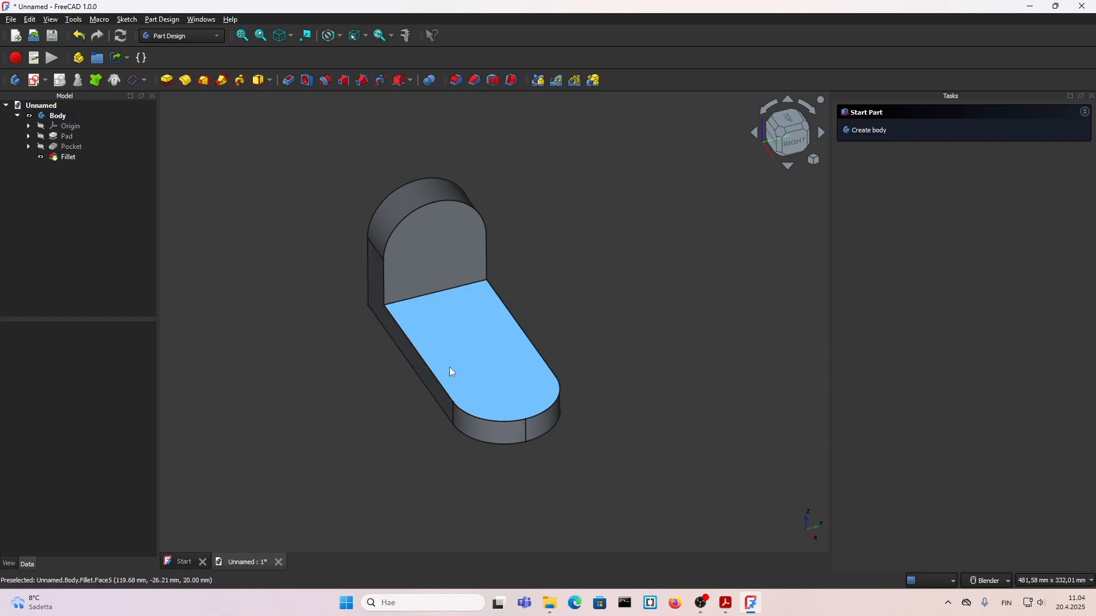
middle_drag(455, 352, 403, 420)
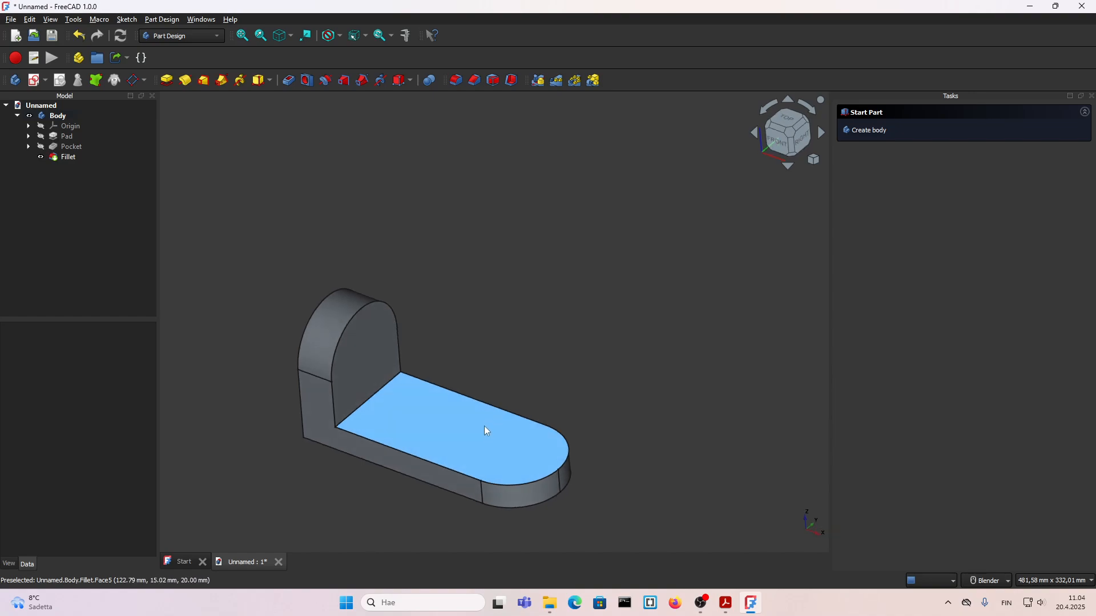
scroll(454, 399, up, 3)
scroll(455, 408, down, 4)
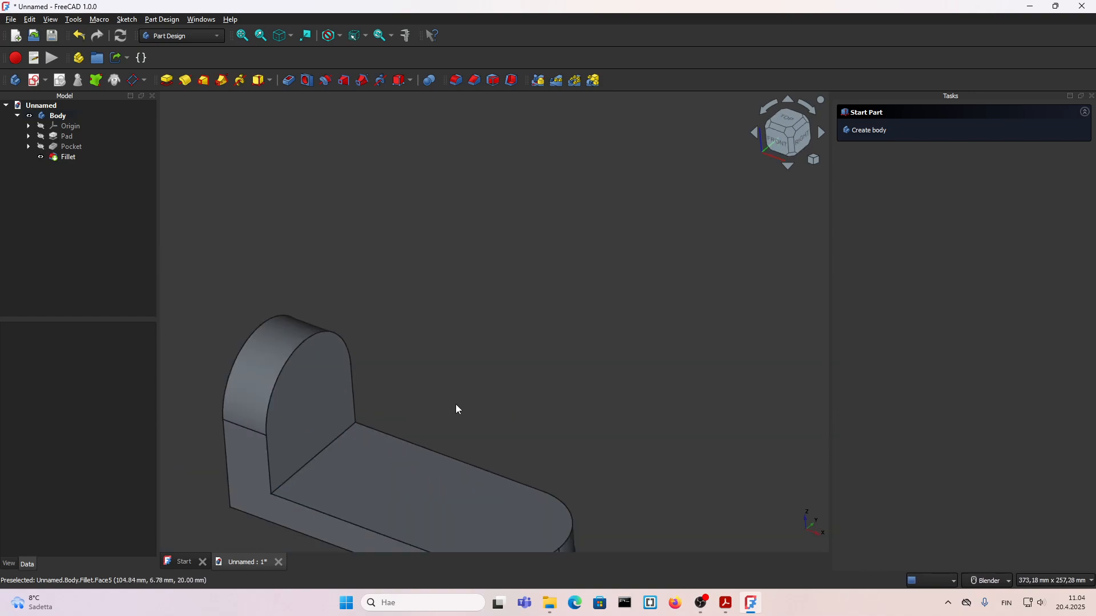
shift+middle_drag(431, 454, 361, 289)
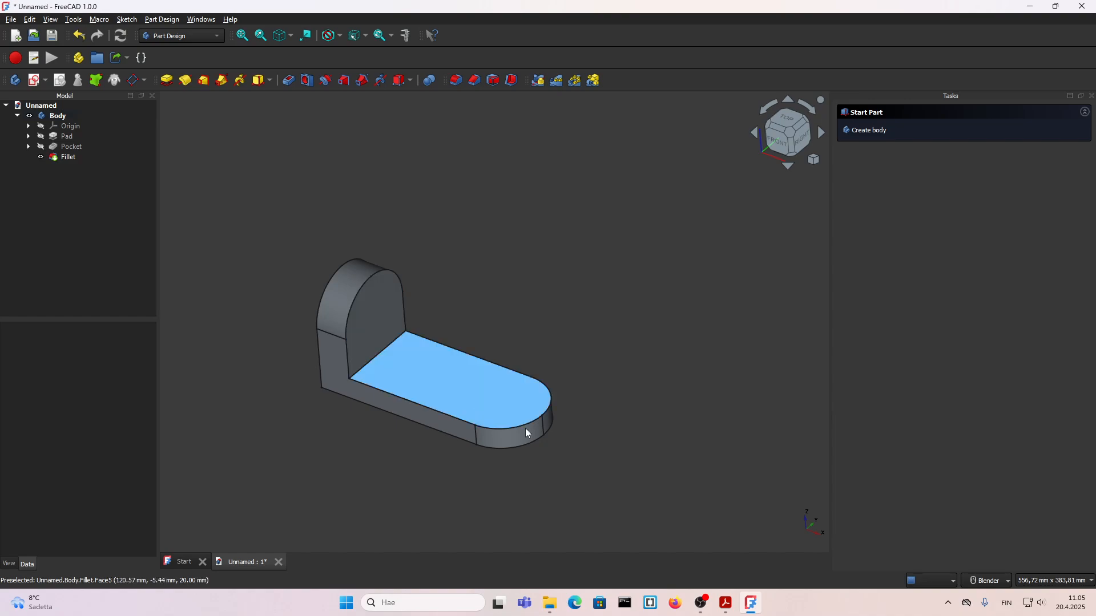
click(748, 606)
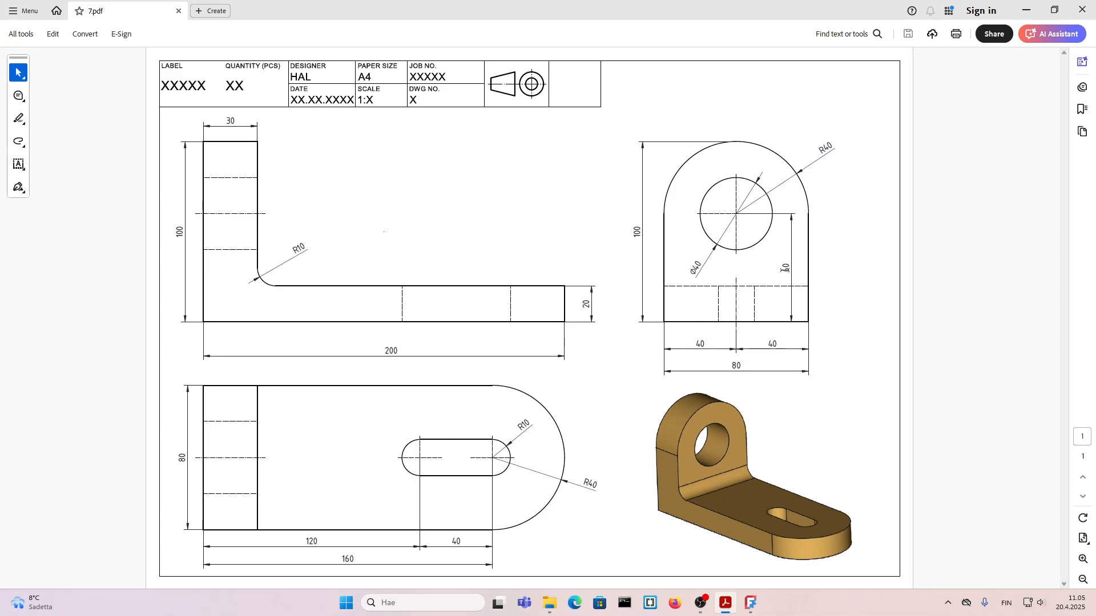
click(750, 603)
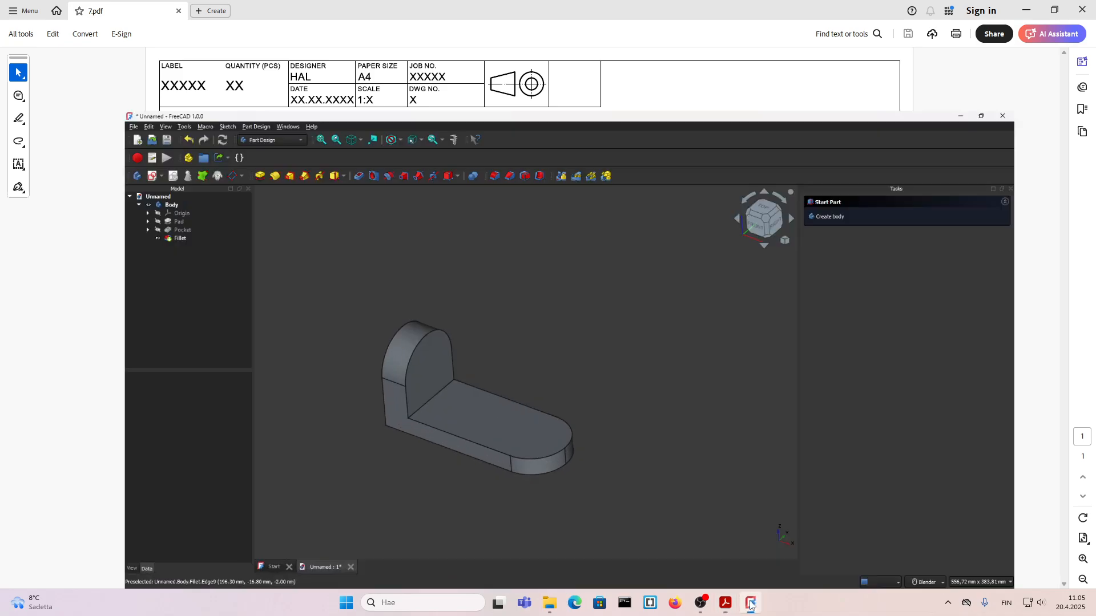
Step: Sketch a 40 mm diameter circle on the upright's inner face, centred on the vertical axis about 76 mm above the base
click(379, 318)
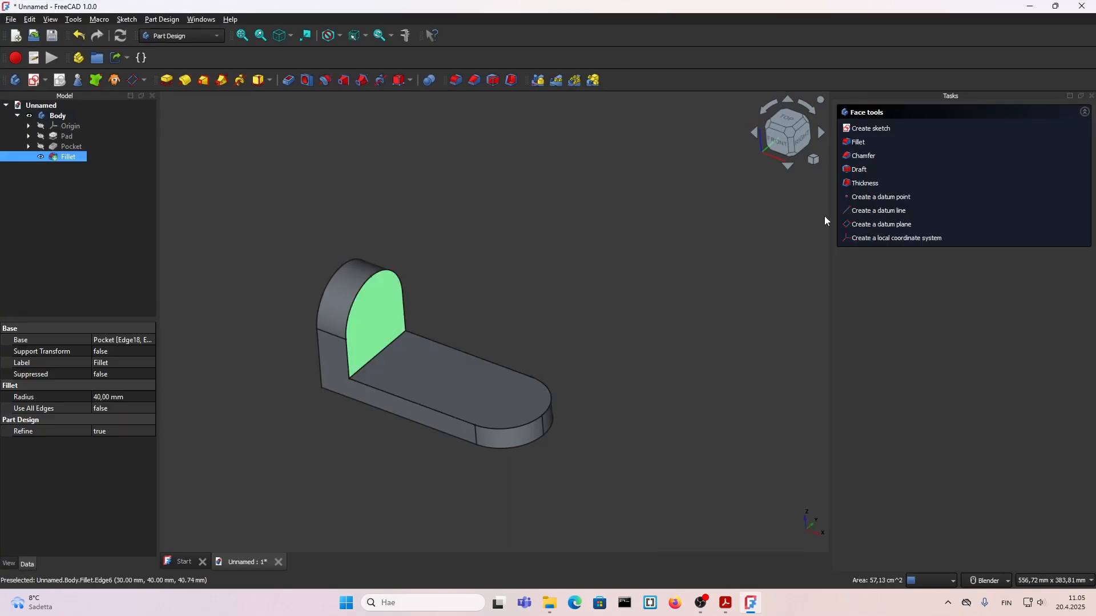
click(867, 129)
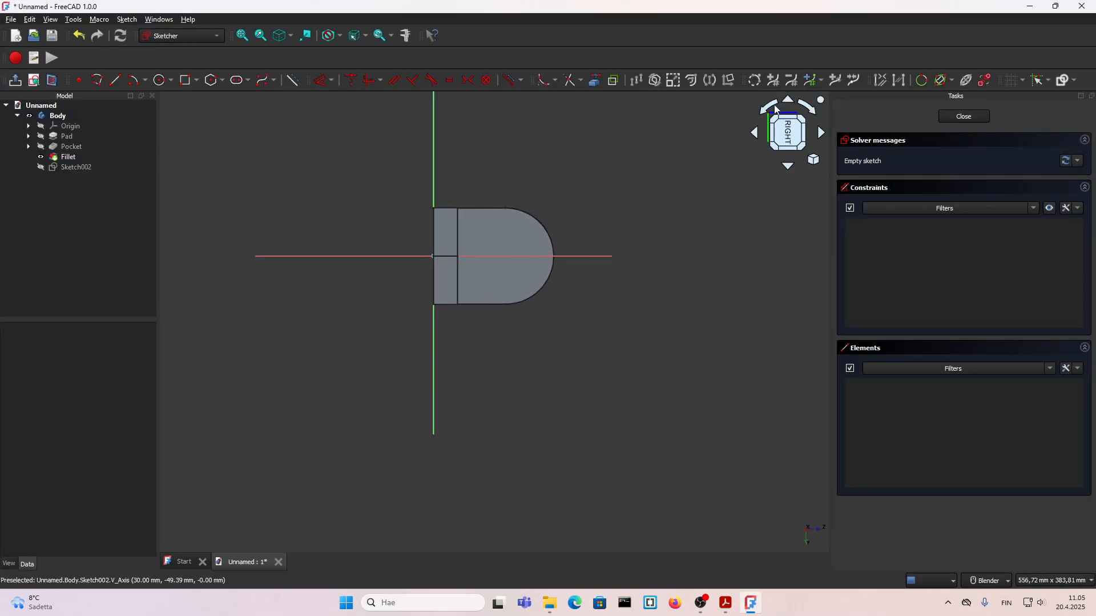
click(808, 107)
scroll(451, 268, up, 3)
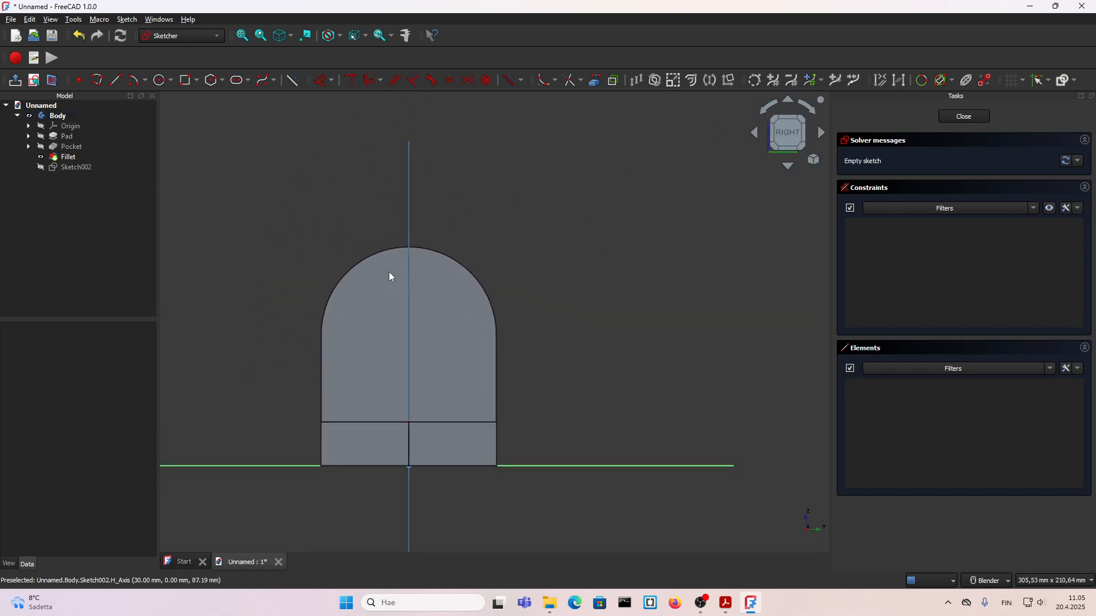
click(161, 80)
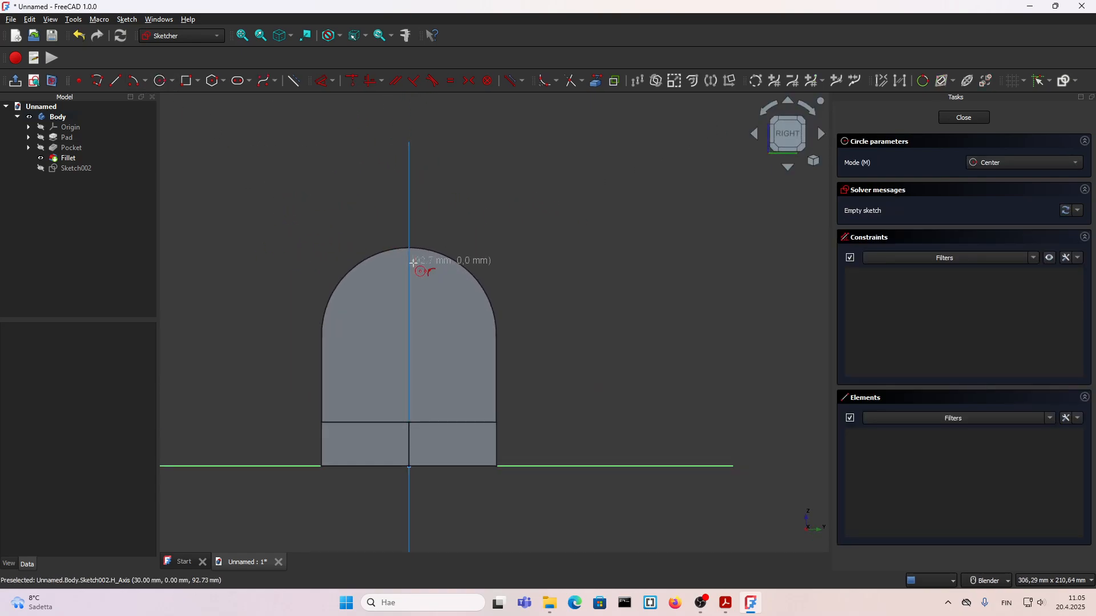
click(408, 300)
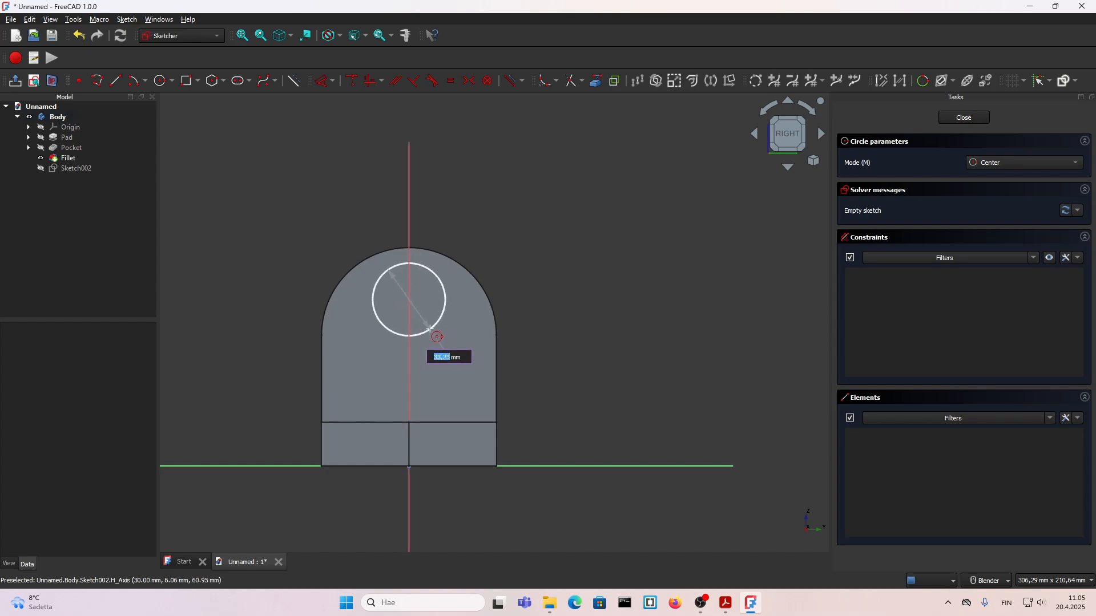
key(Return)
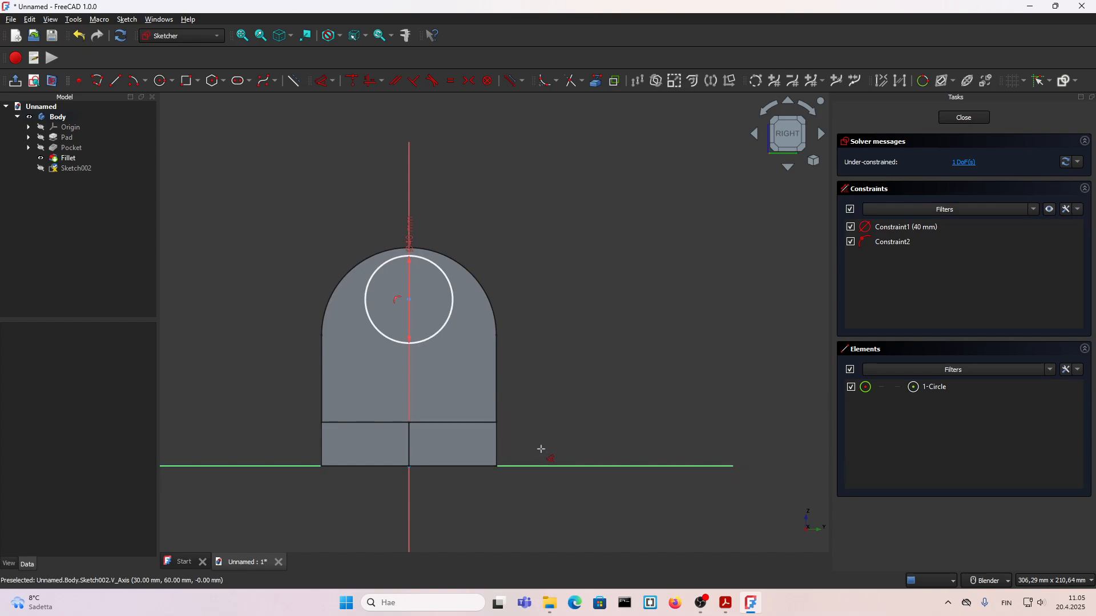
Step: Set the circle centre's height above the horizontal base axis to 60 mm
click(538, 466)
click(410, 301)
key(i)
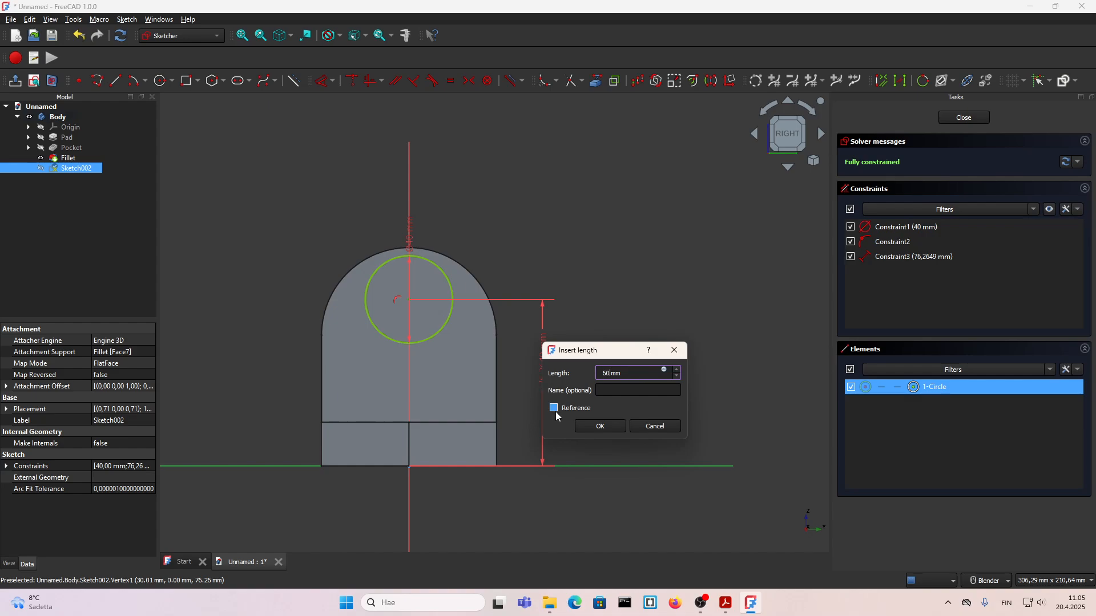
text(60)
click(594, 426)
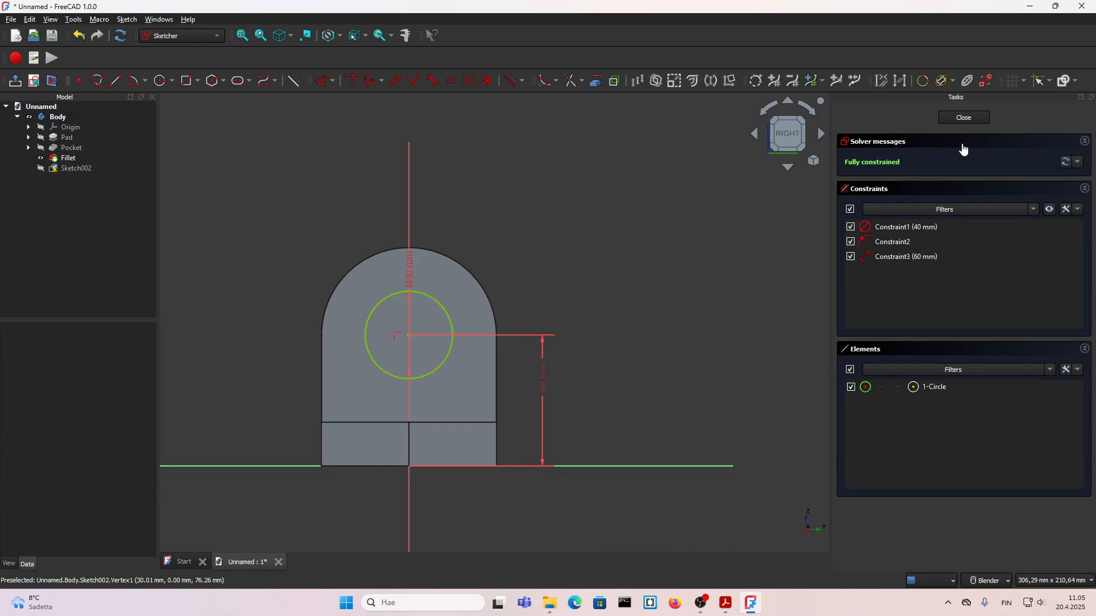
Step: Close the sketch and pocket the circle with the Through all type to cut the upright's hole
click(964, 118)
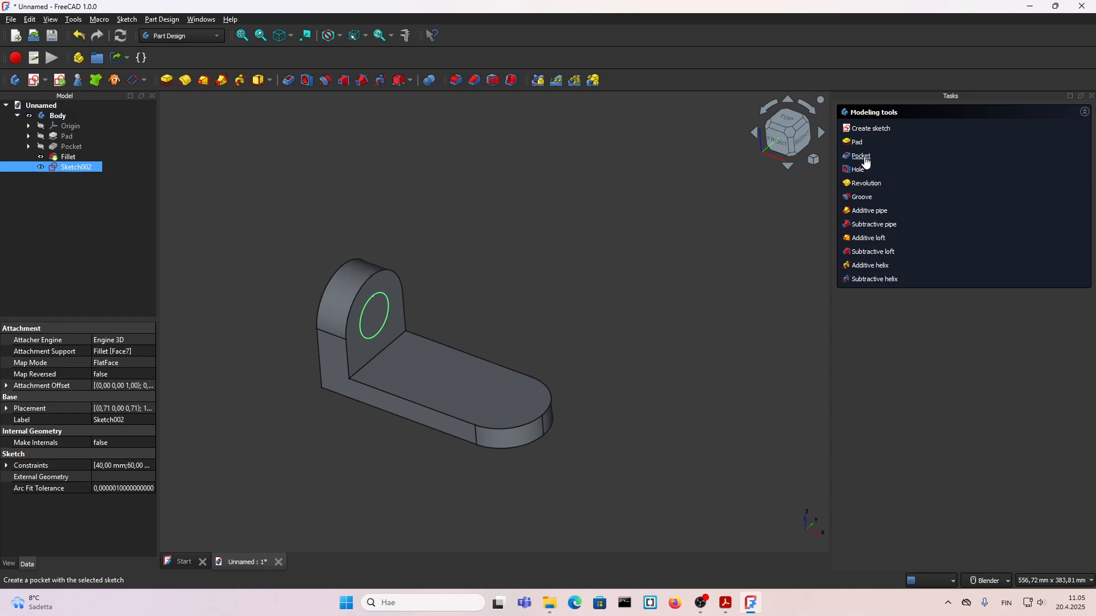
click(866, 161)
click(979, 164)
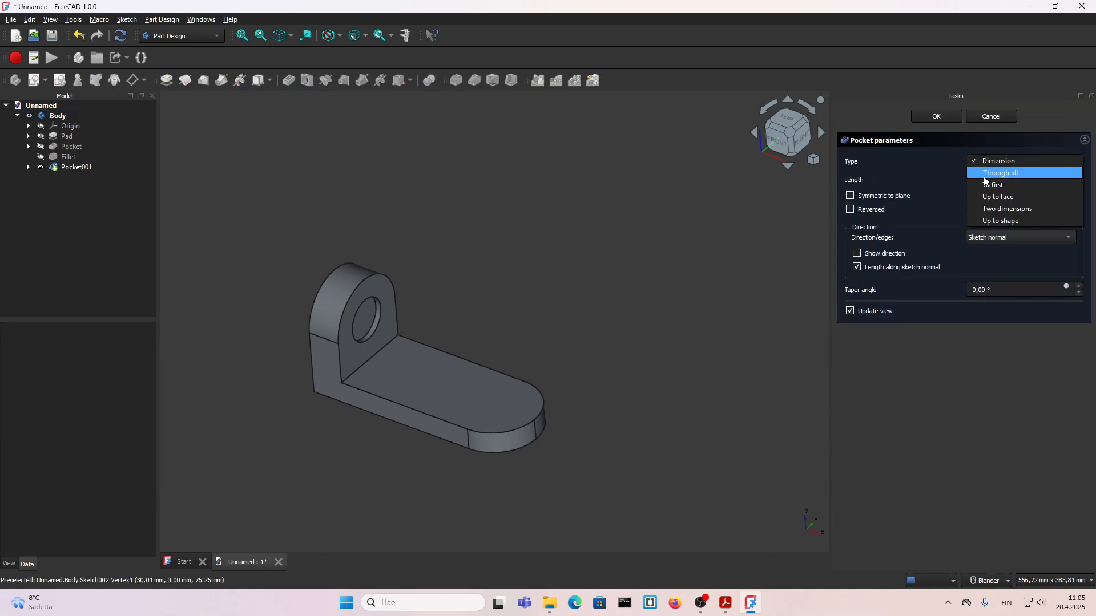
click(1000, 173)
click(917, 117)
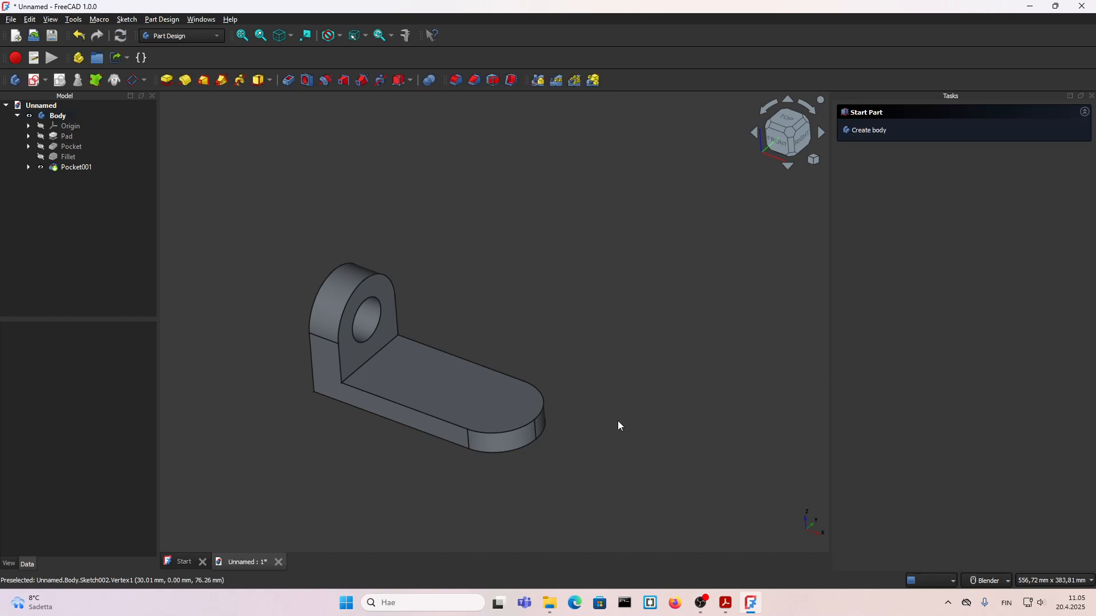
Step: Examine the base plate's top face and check the slot dimensions in the 7.pdf drawing, returning to FreeCAD
scroll(440, 377, up, 3)
middle_drag(441, 377, 367, 355)
scroll(365, 351, down, 2)
click(494, 419)
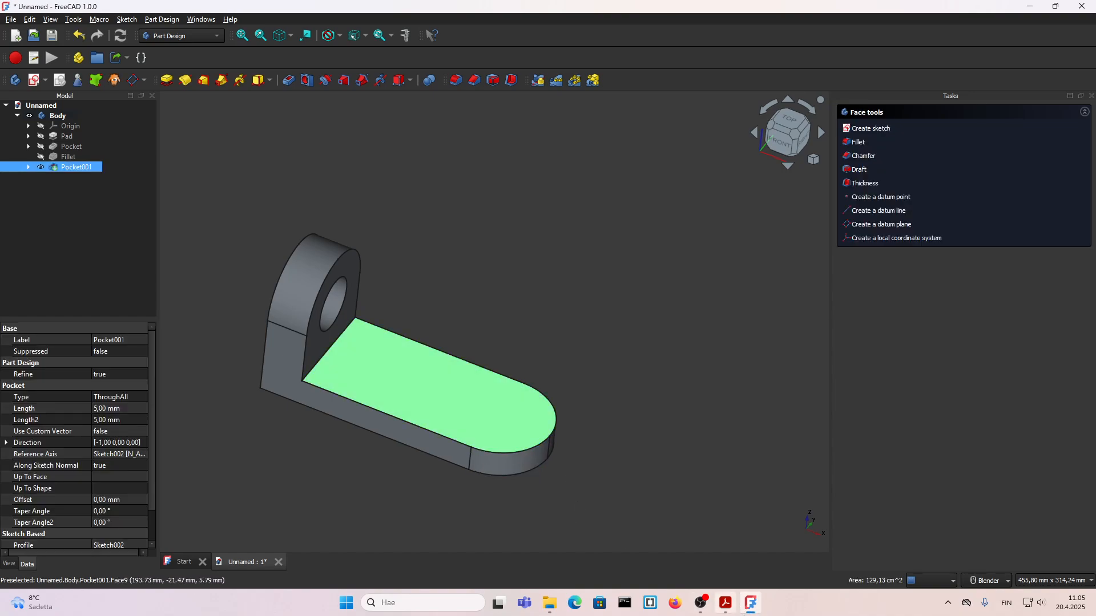
click(728, 608)
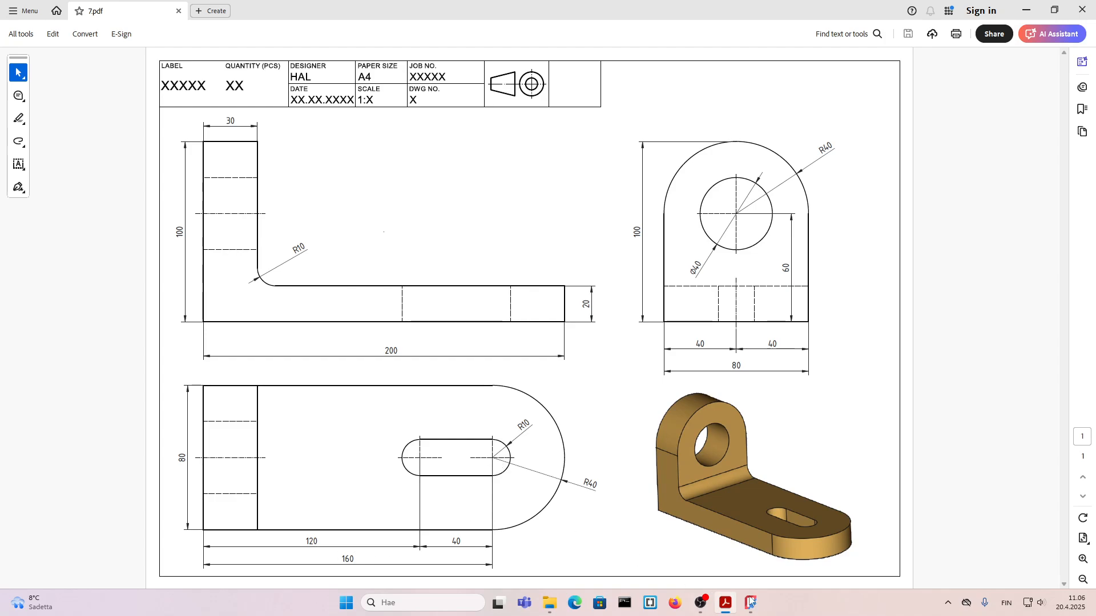
mouse_move(752, 603)
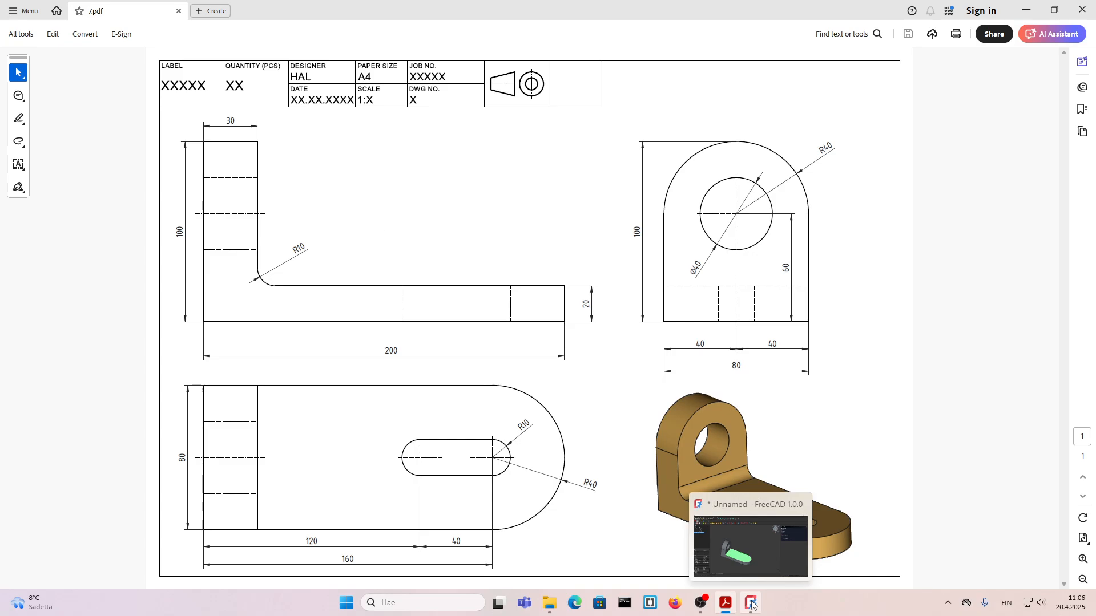
click(752, 603)
Step: Start a sketch on the base plate's top face and turn the view so the rounded end faces right
click(604, 398)
click(506, 395)
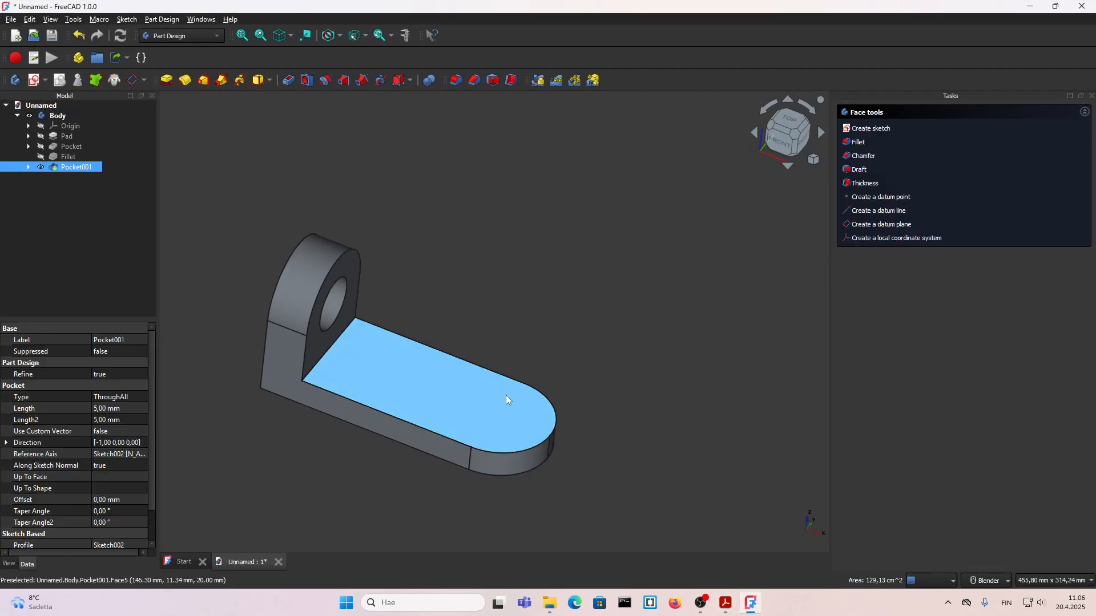
click(871, 128)
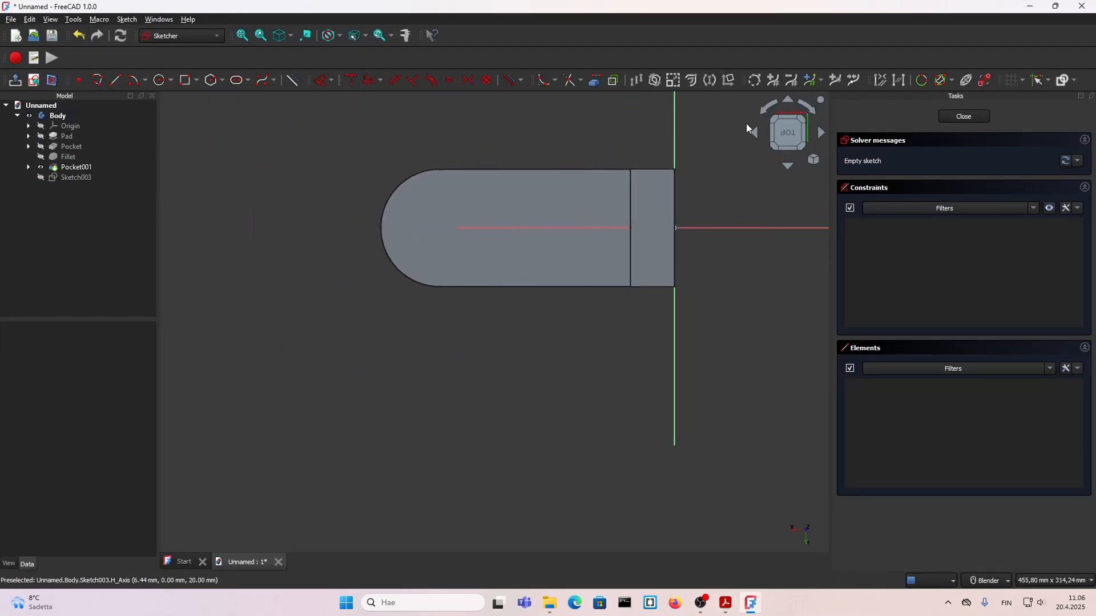
click(771, 108)
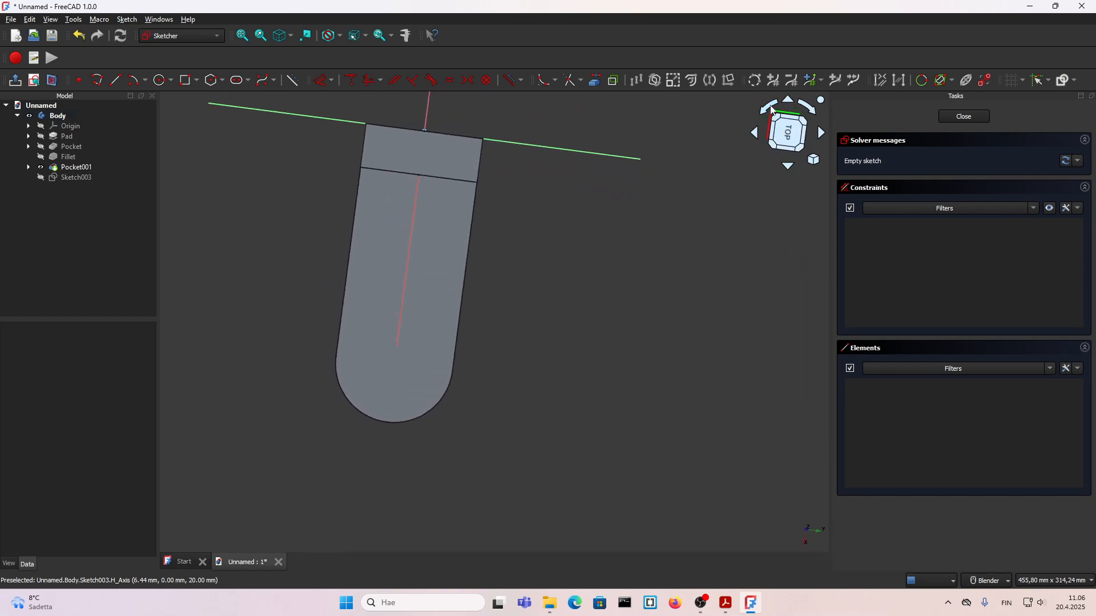
click(772, 110)
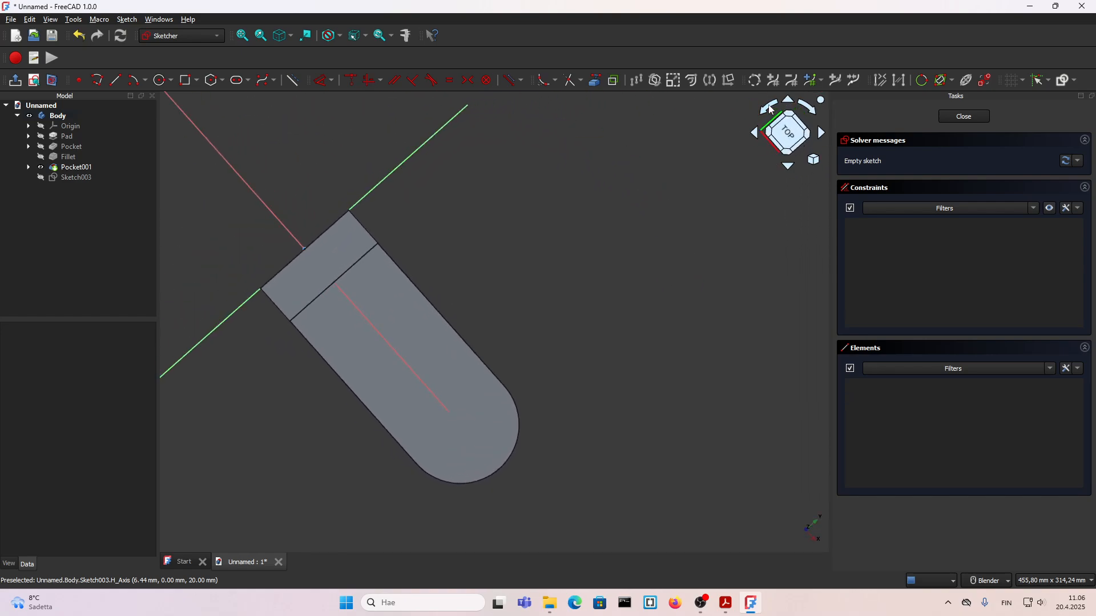
click(787, 133)
scroll(530, 433, up, 3)
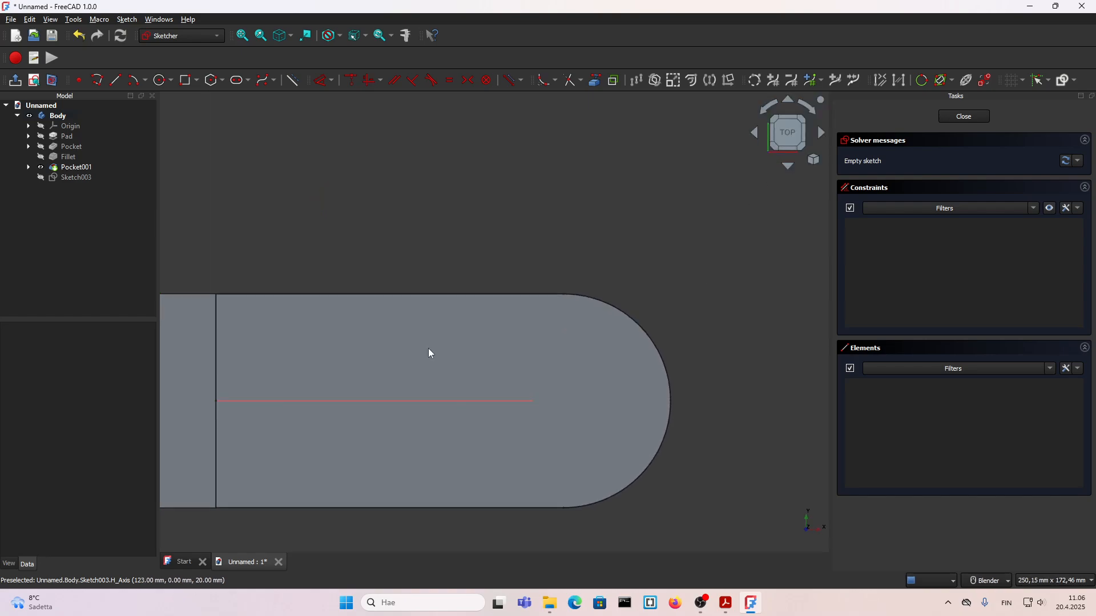
Step: Draw a horizontal slot on the base plate's centreline with its arc centres about 29 mm apart
click(237, 83)
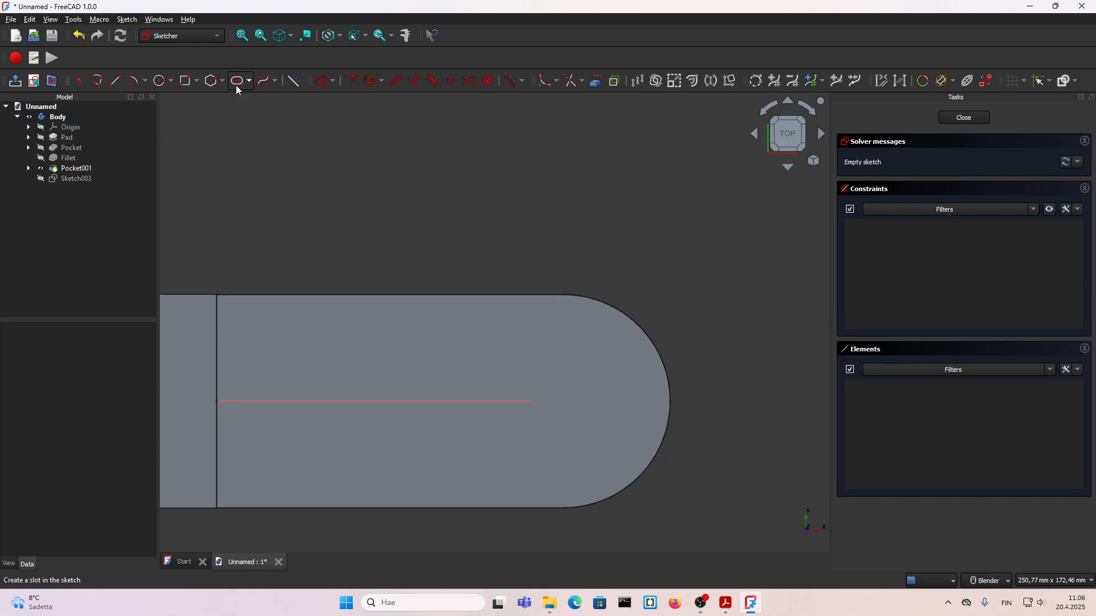
click(445, 402)
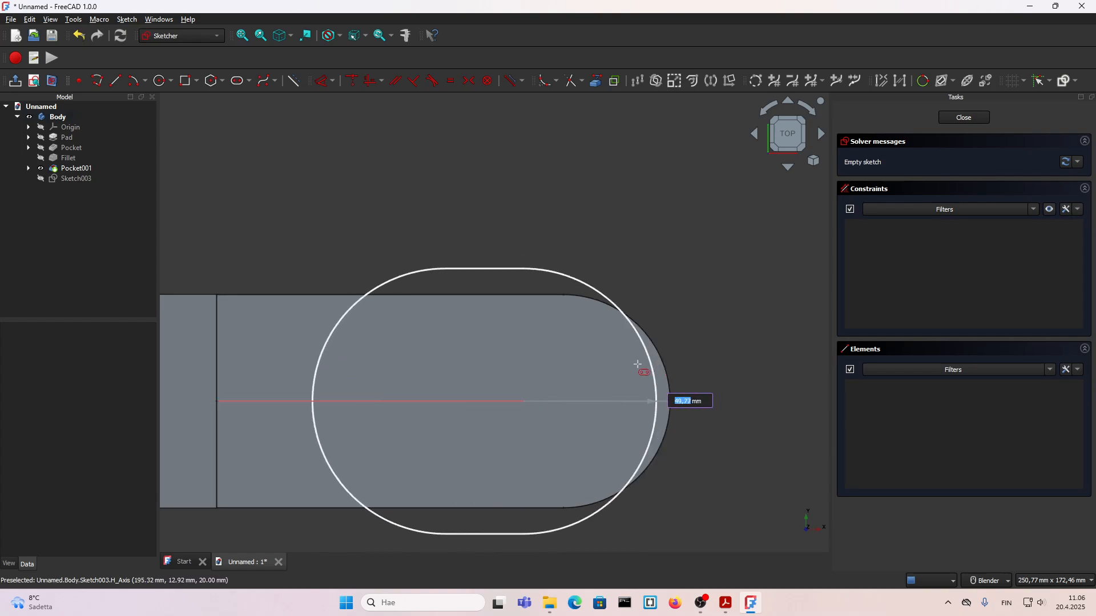
click(524, 401)
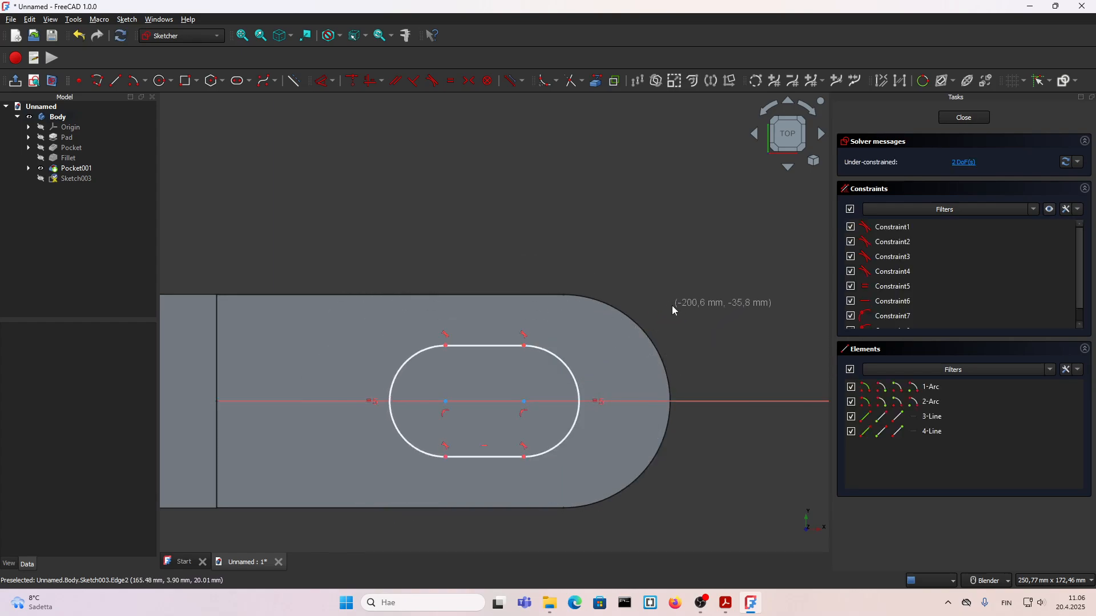
scroll(606, 306, down, 2)
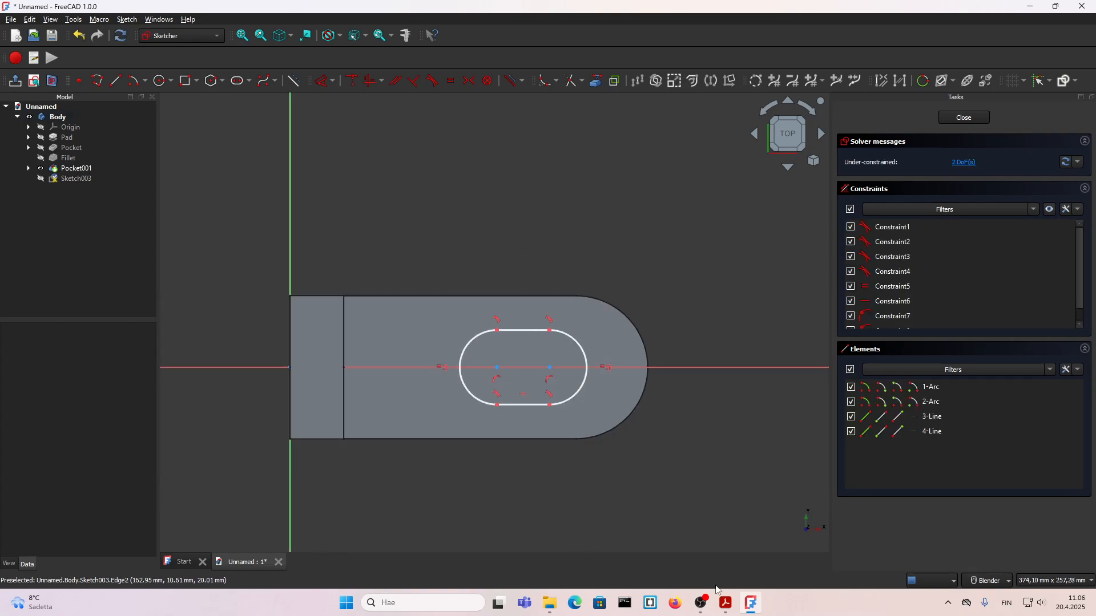
Step: Check the slot's position in the 7.pdf drawing and try to constrain its nearer arc centre 120 mm from the vertical axis
click(726, 603)
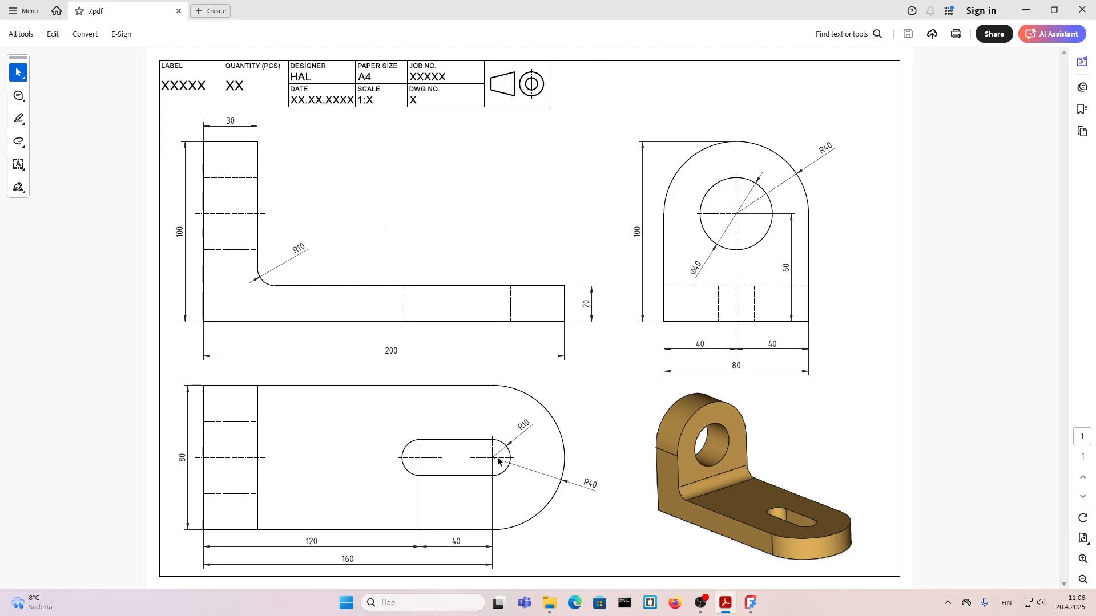
click(751, 603)
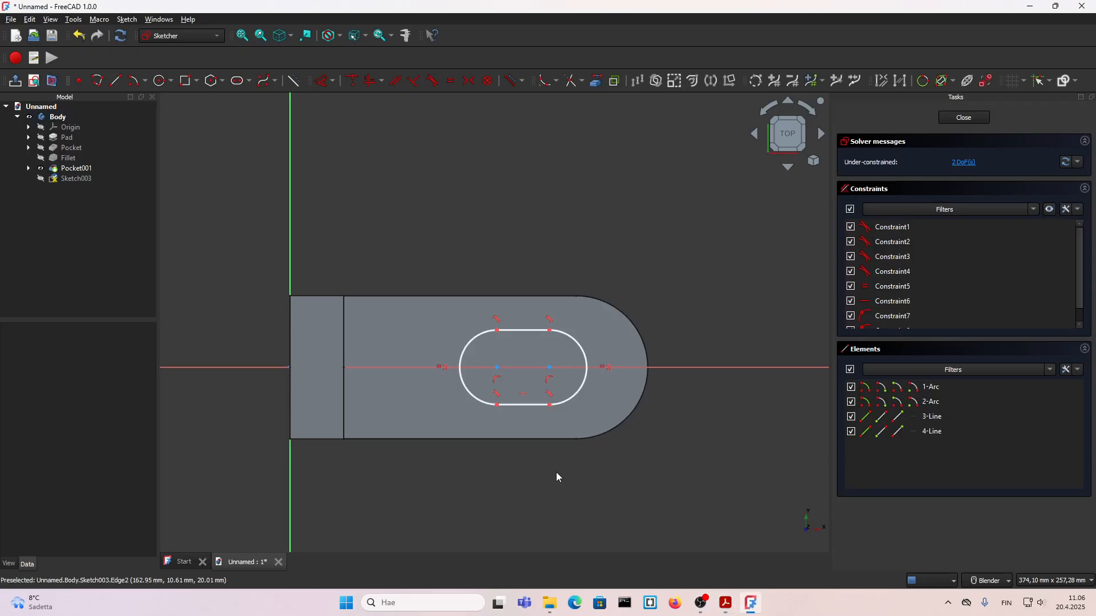
click(289, 481)
click(497, 367)
key(l)
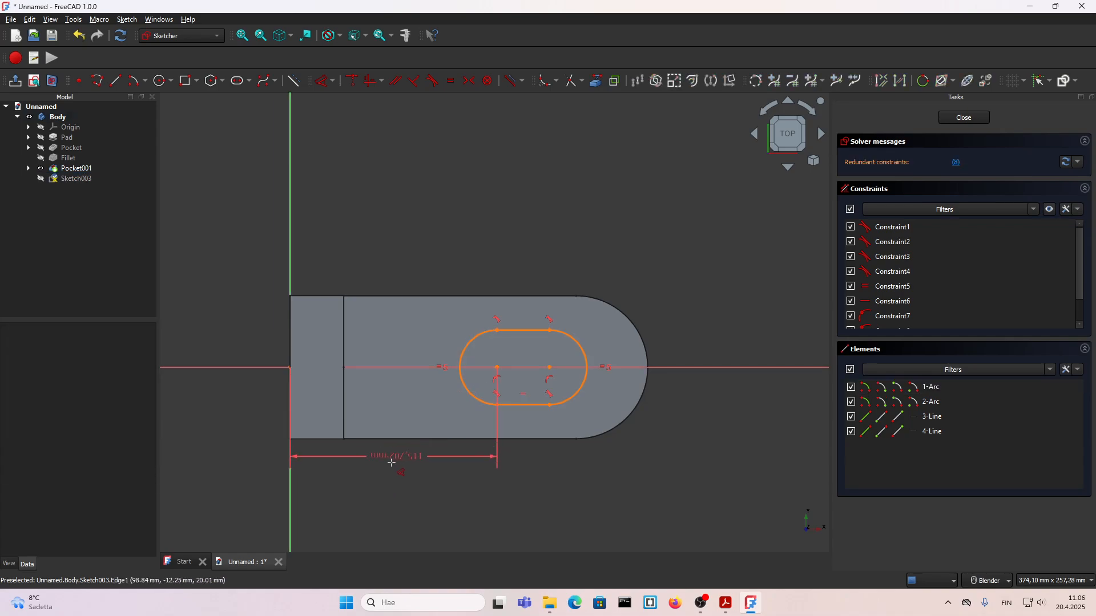
double_click(388, 477)
text(120)
key(Return)
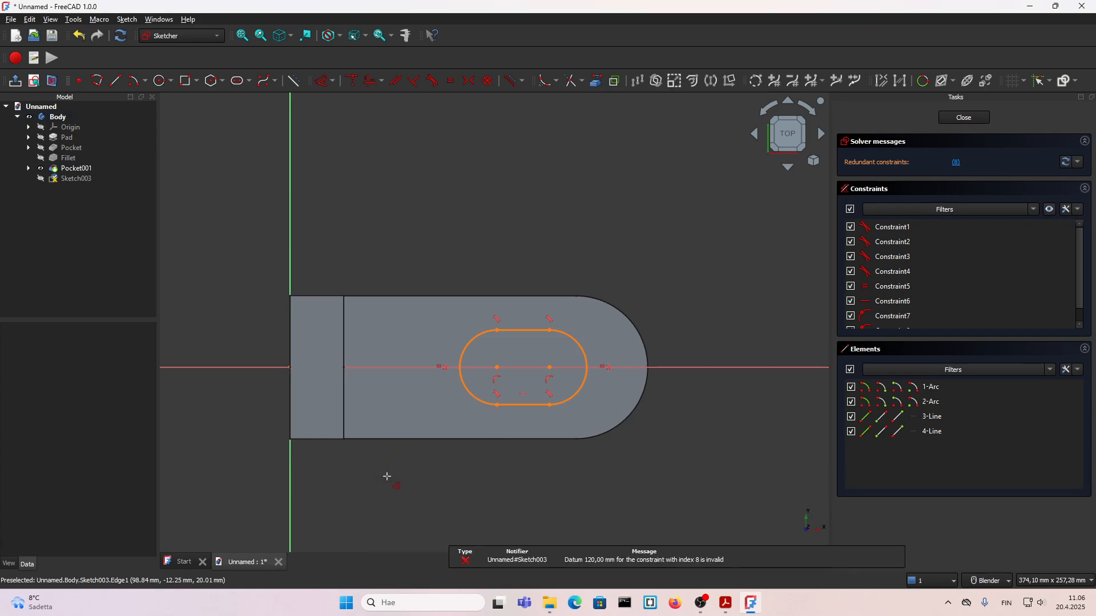
Step: Retry the 120 mm distance constraint between the vertical axis and the slot's nearer arc centre
scroll(431, 435, down, 3)
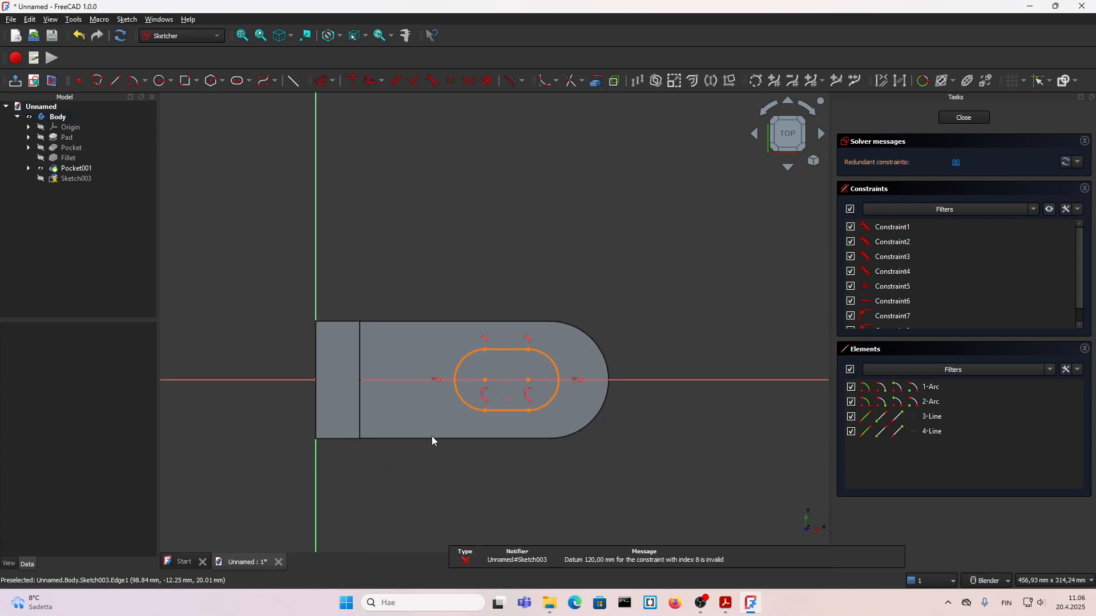
scroll(442, 484, up, 2)
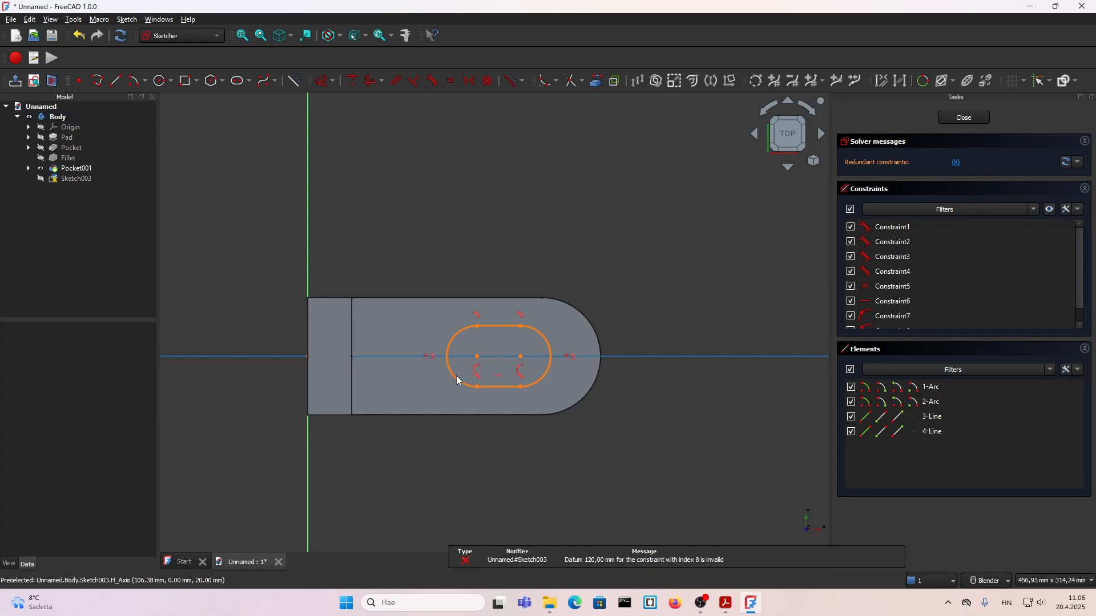
click(316, 454)
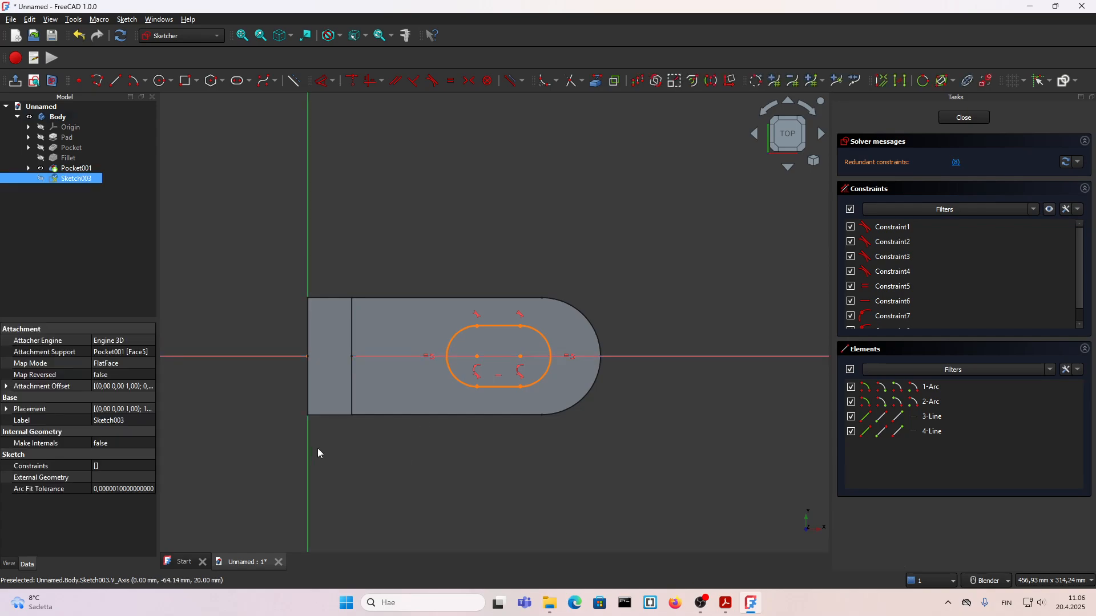
click(477, 359)
key(d)
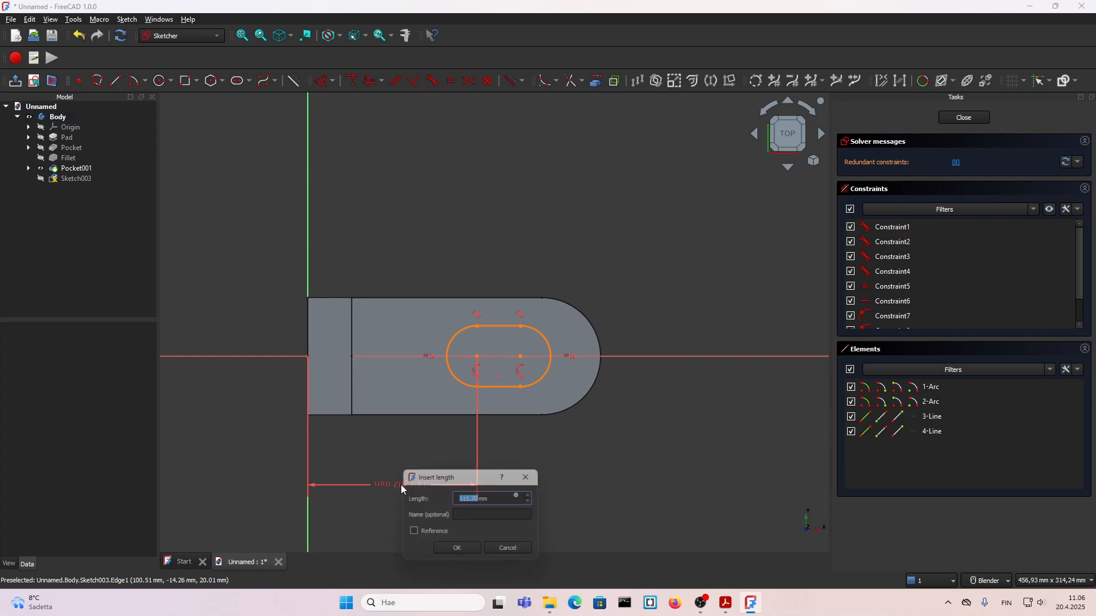
click(400, 486)
text(120)
key(Return)
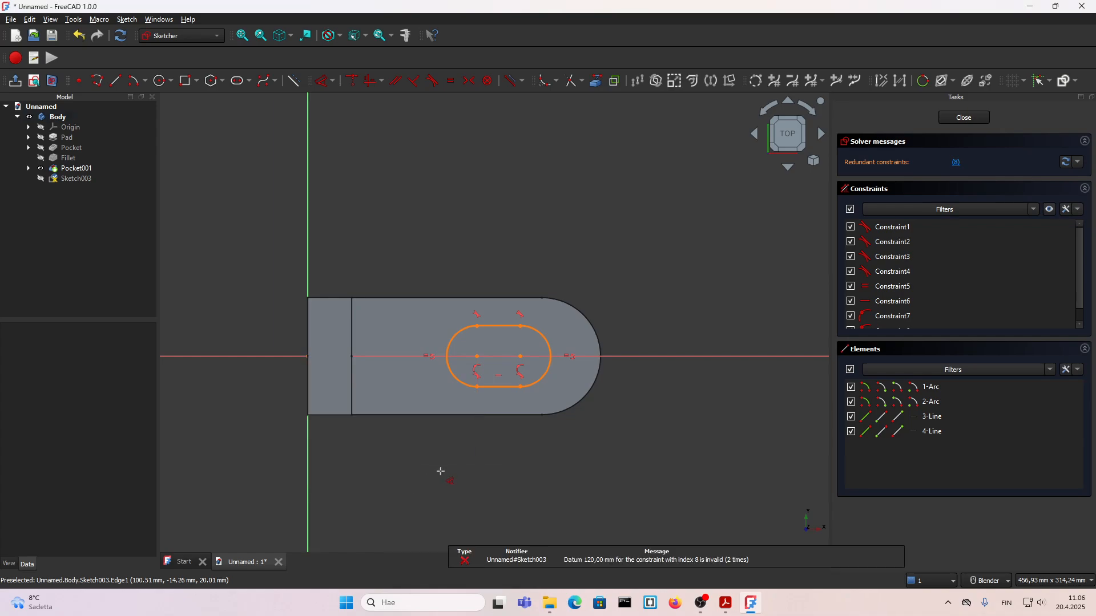
Step: Try to constrain the distance between the slot's two arc centres to 40 mm
scroll(519, 390, up, 2)
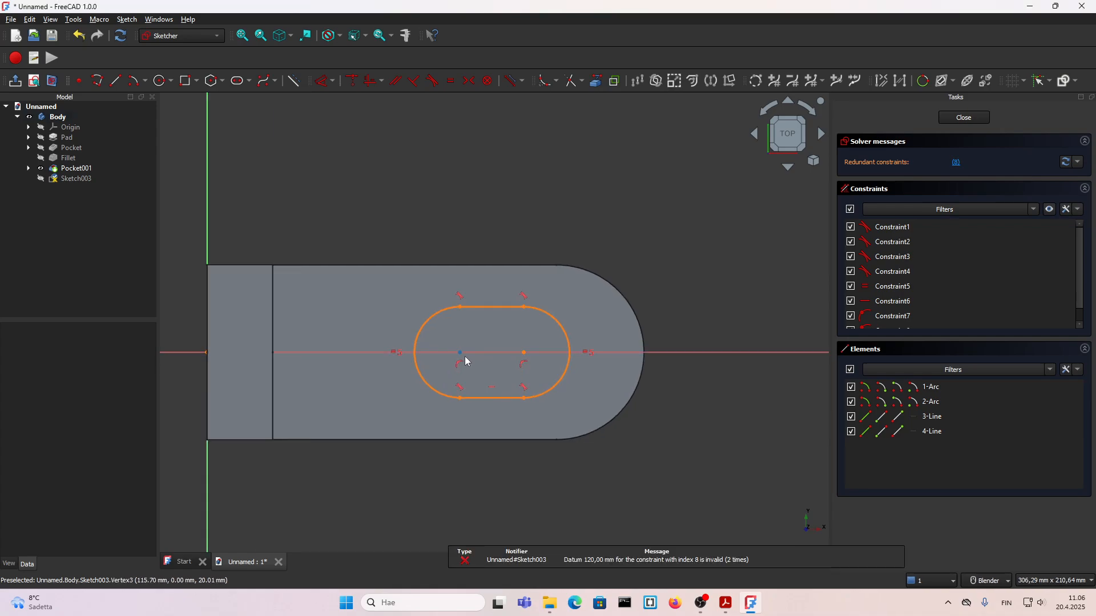
click(461, 353)
click(524, 352)
key(d)
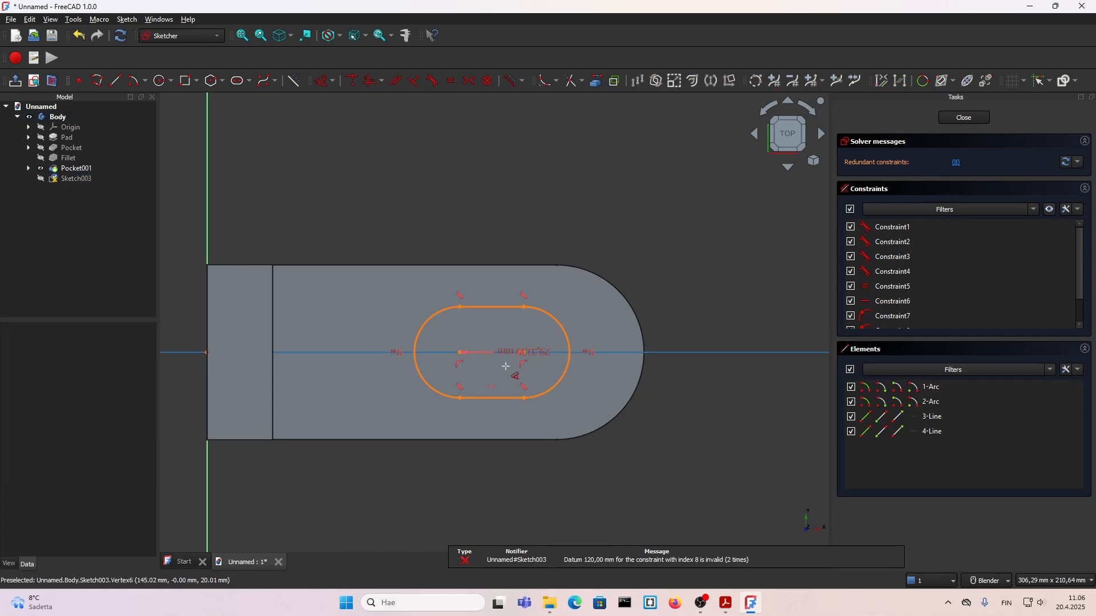
scroll(482, 428, down, 1)
click(483, 476)
text(40)
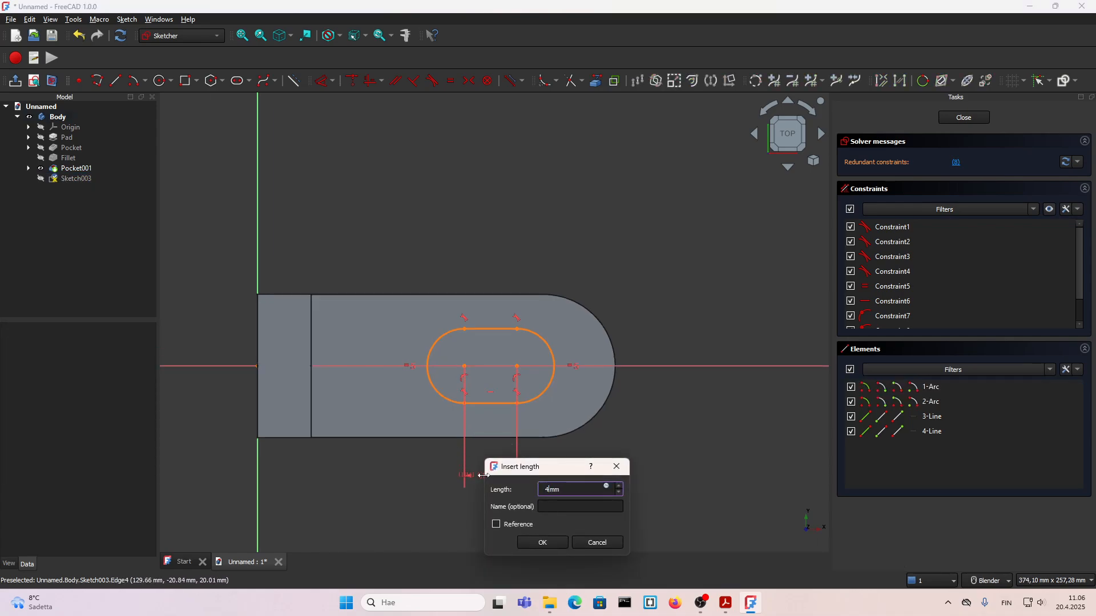
key(Return)
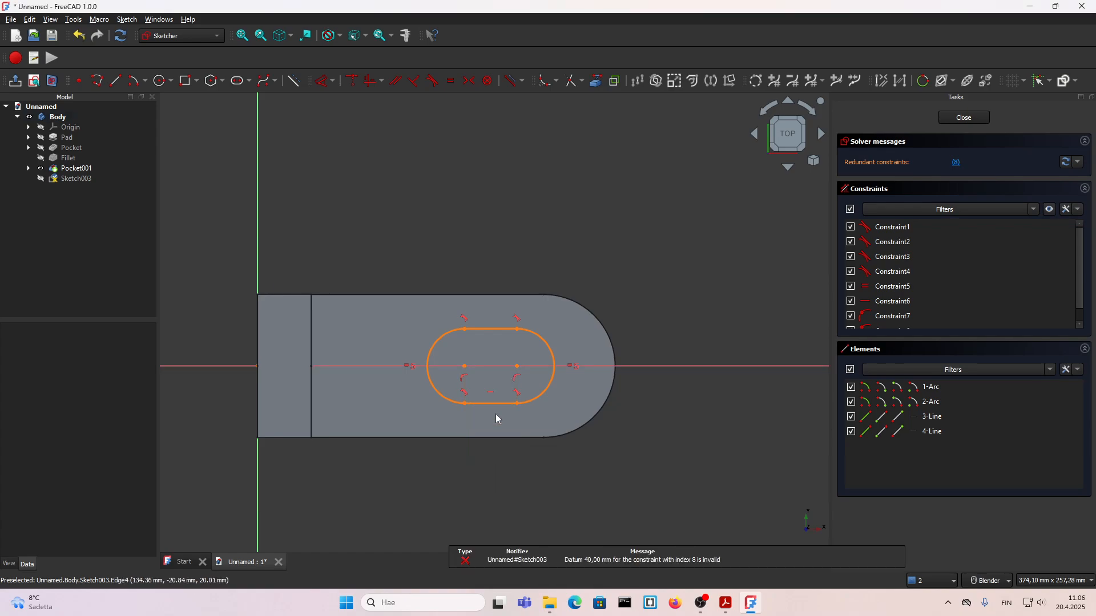
Step: Pull the slot outline narrower and constrain the radius of its outer end arc to 10 mm
mouse_move(492, 404)
mouse_down()
mouse_move(455, 421)
mouse_move(485, 417)
mouse_move(503, 397)
mouse_up()
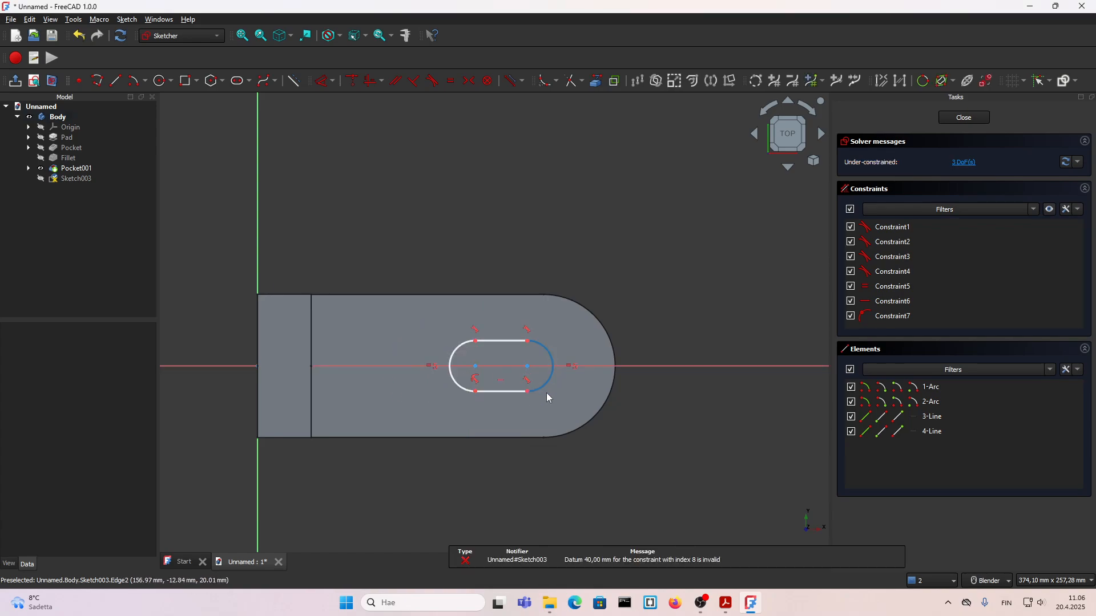
click(549, 383)
key(d)
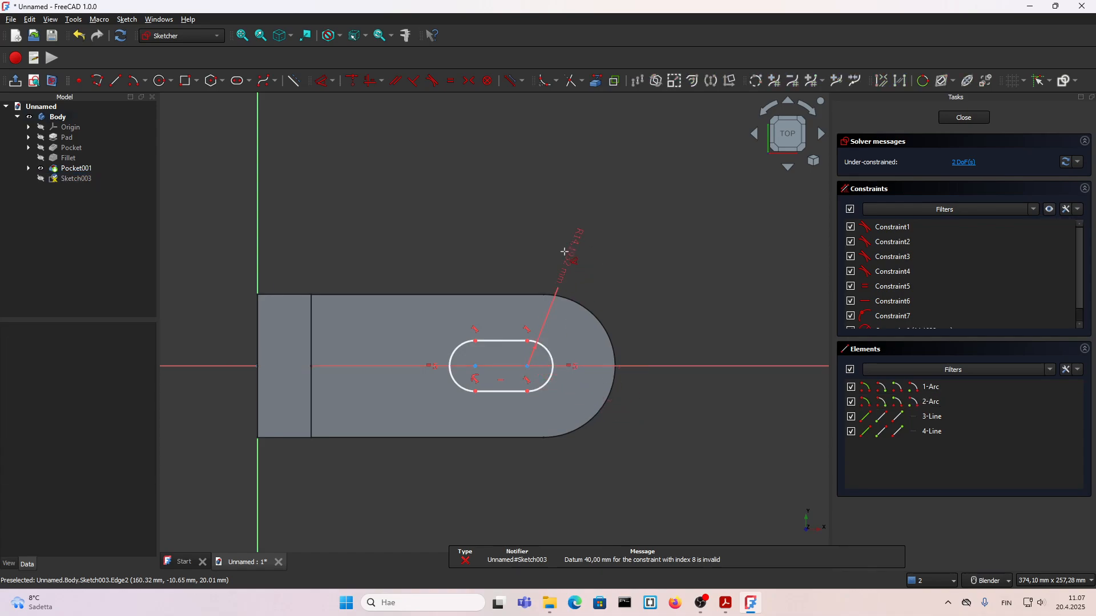
scroll(574, 334, up, 1)
click(574, 334)
text(10)
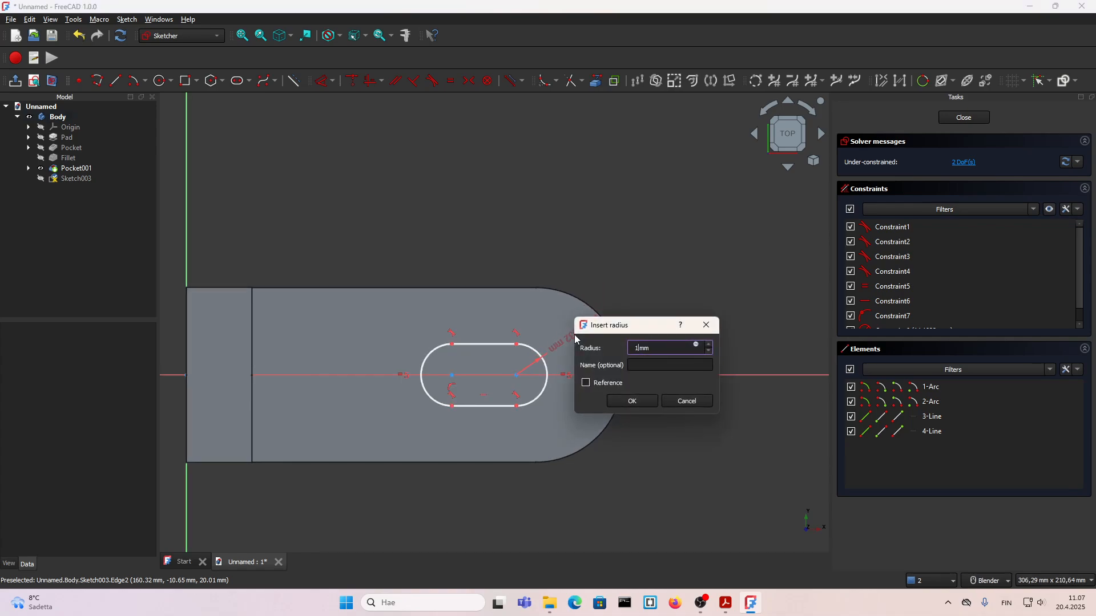
click(623, 398)
scroll(583, 371, down, 2)
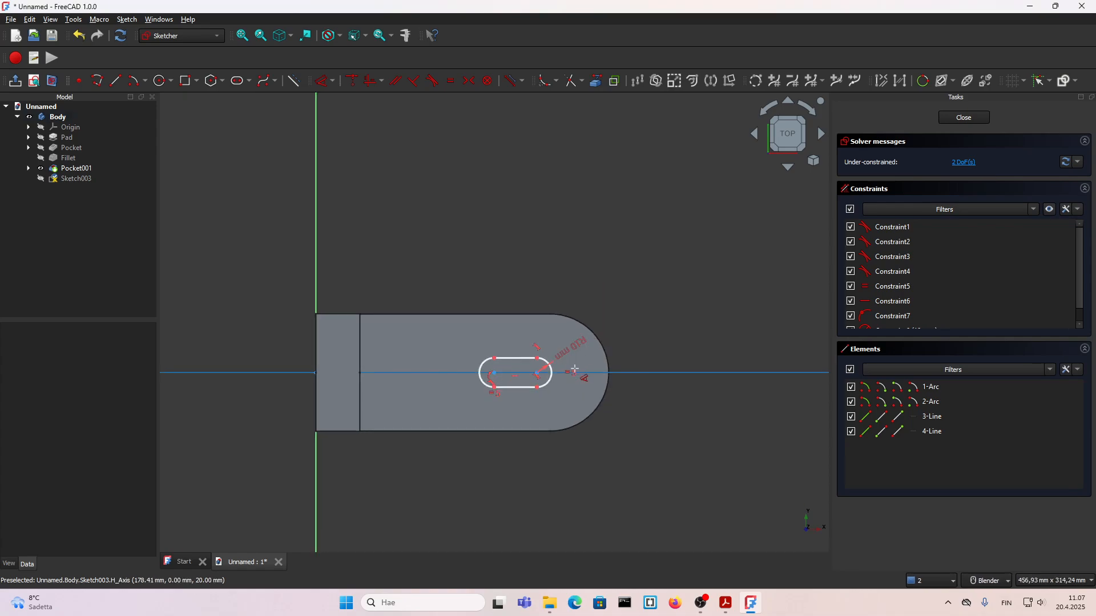
Step: Constrain the slot's nearer arc centre 120 mm from the vertical axis
scroll(452, 433, up, 2)
click(255, 474)
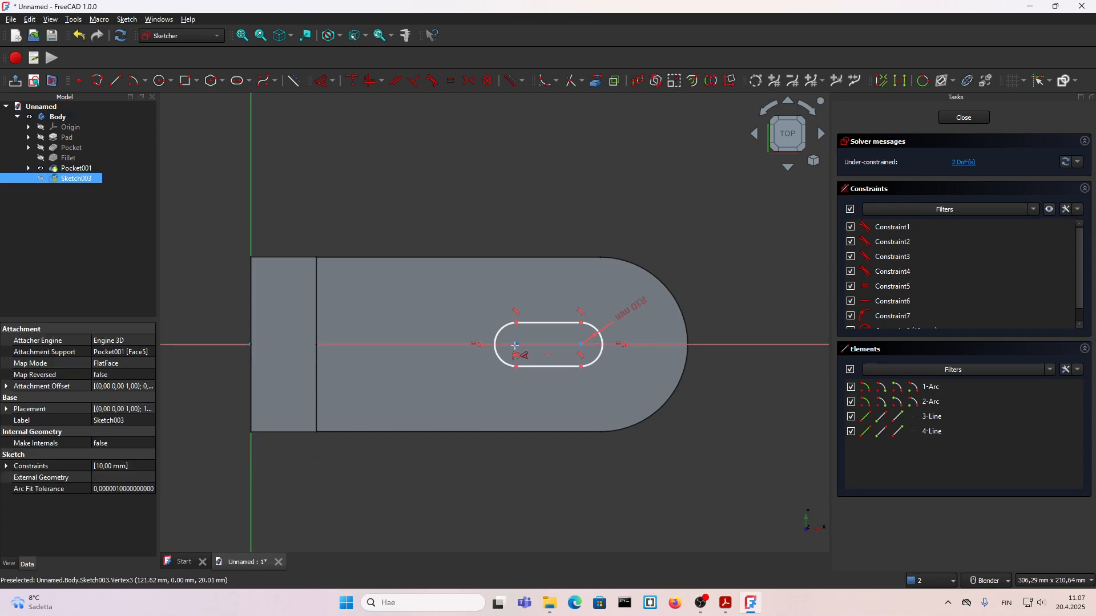
click(515, 345)
click(386, 463)
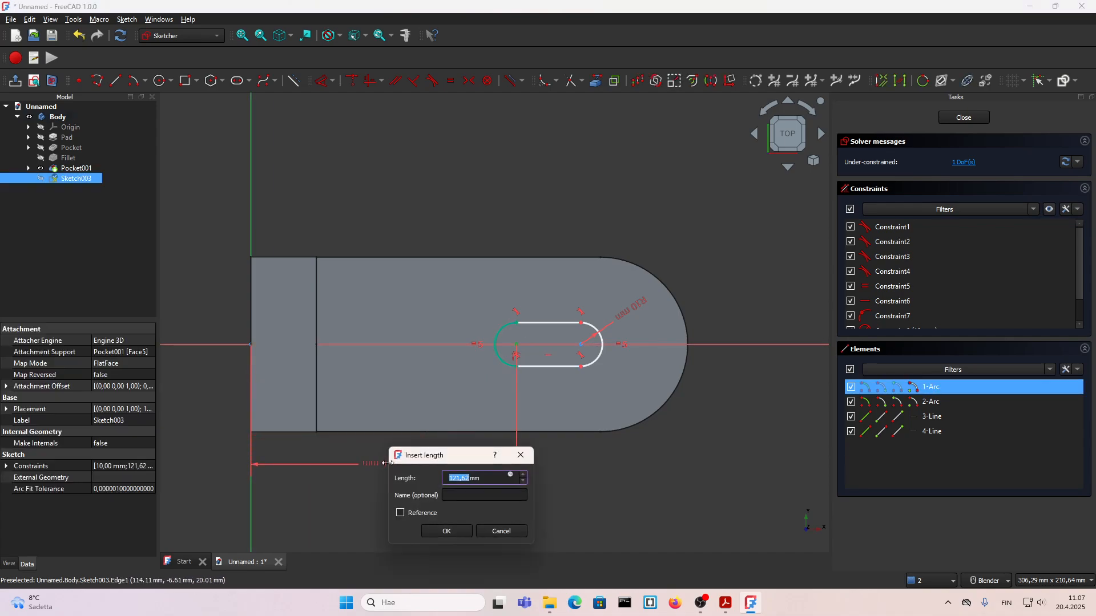
text(120)
key(Return)
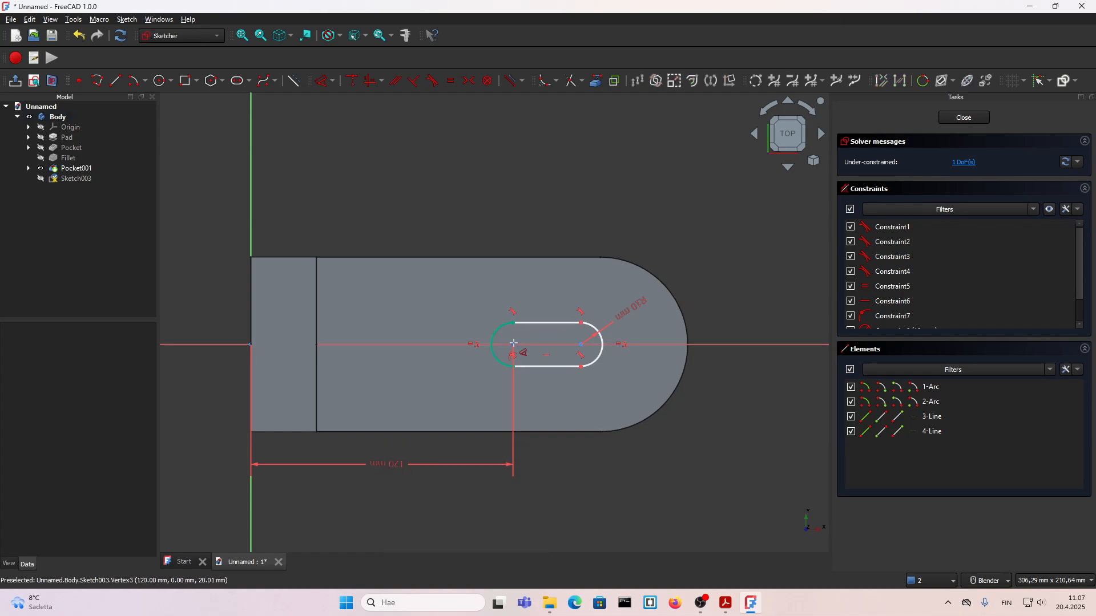
Step: Set the distance between the slot's arc centres to 40 mm and compare the slot with the 7.pdf drawing
click(520, 344)
click(581, 345)
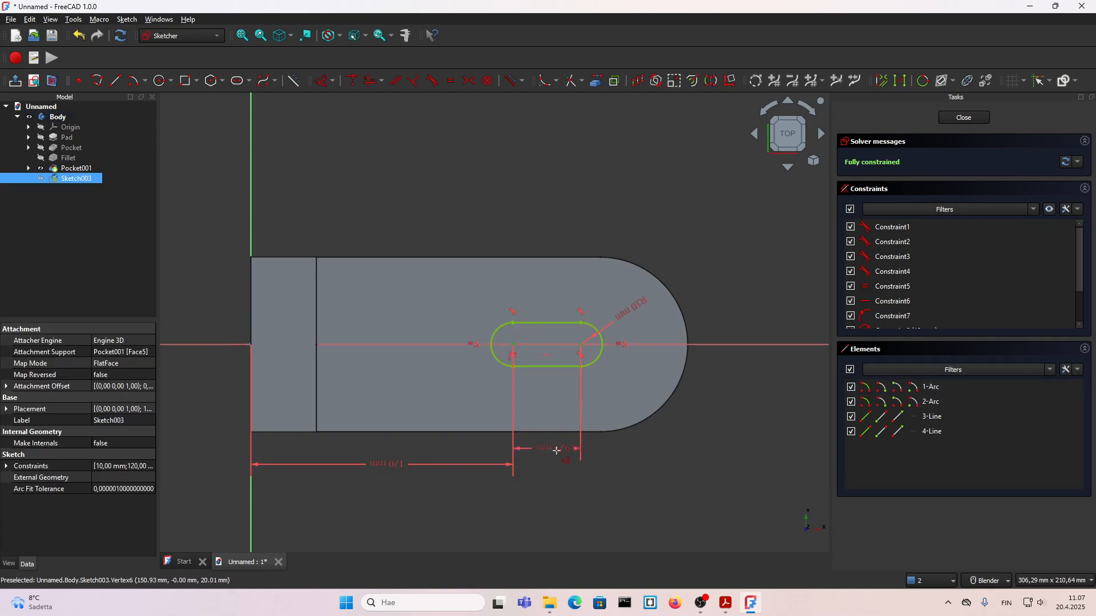
click(551, 463)
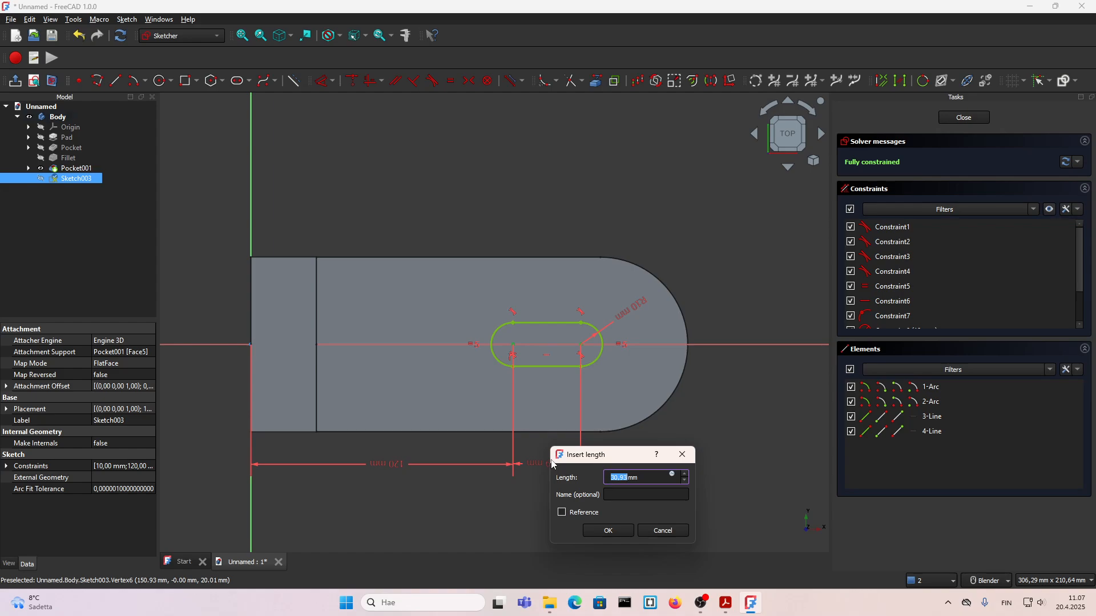
text(40)
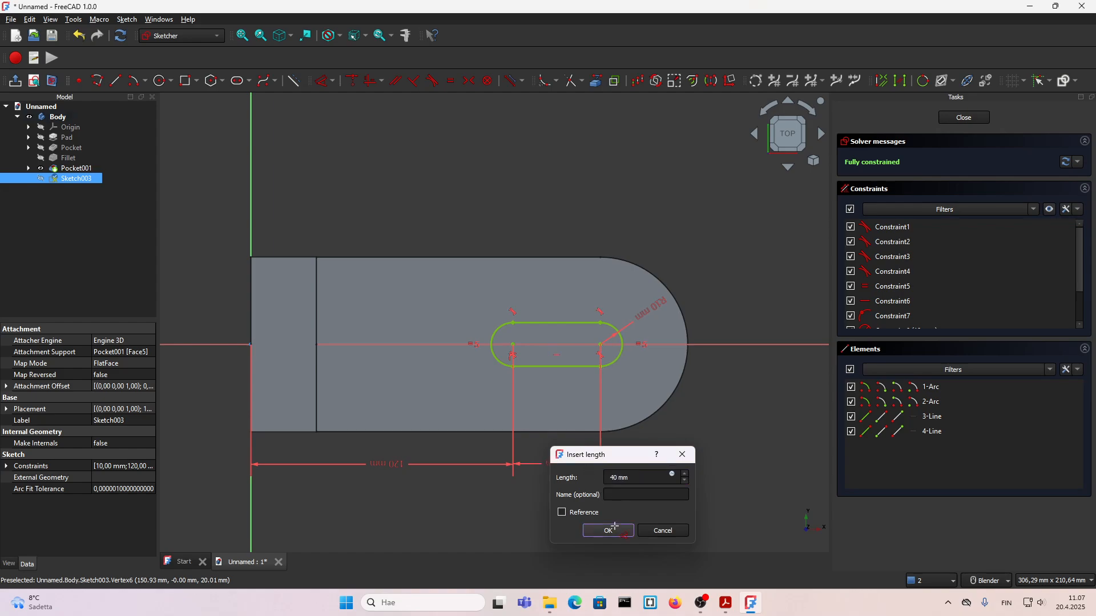
click(609, 531)
scroll(558, 462, down, 2)
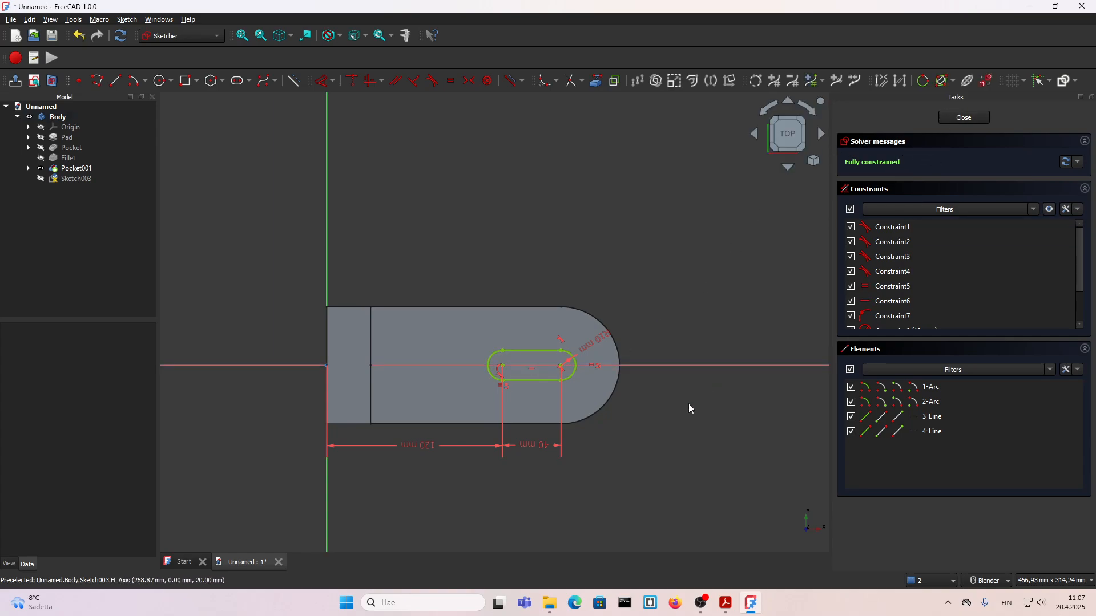
scroll(482, 456, up, 1)
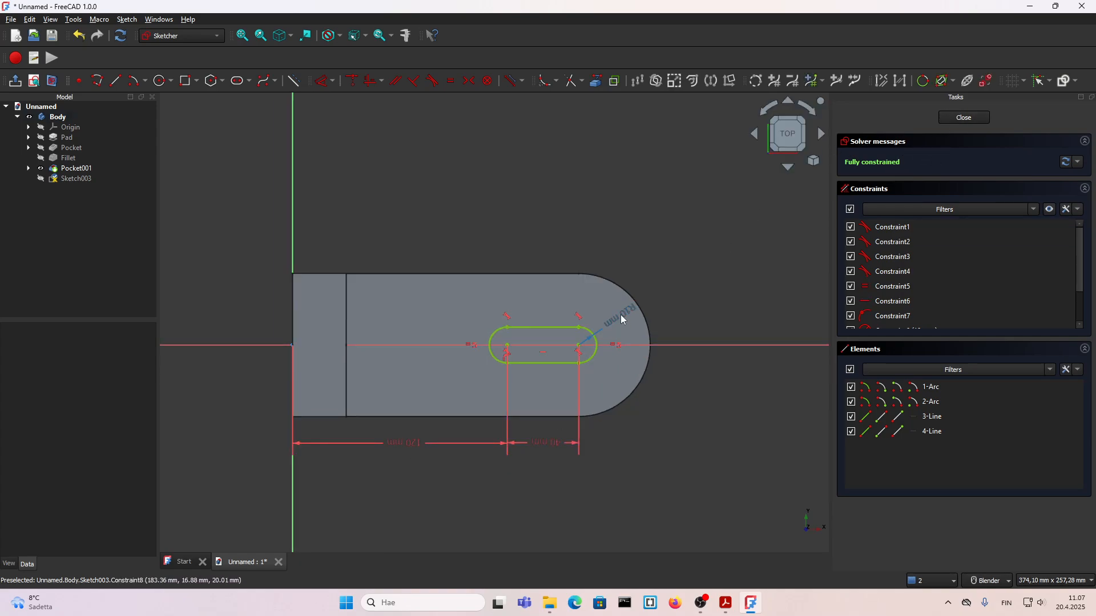
click(727, 603)
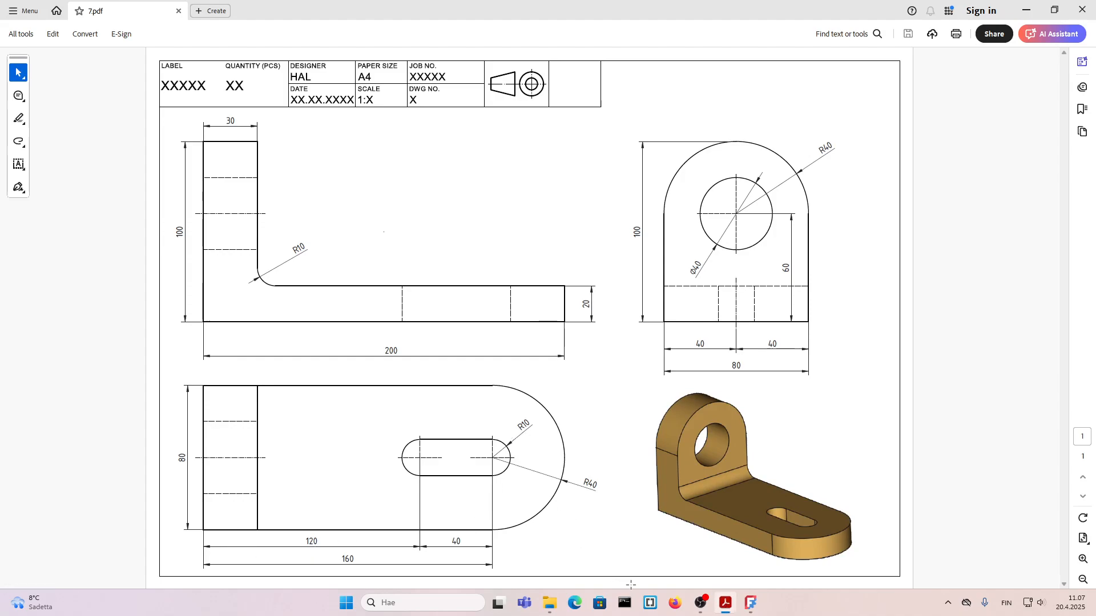
click(751, 604)
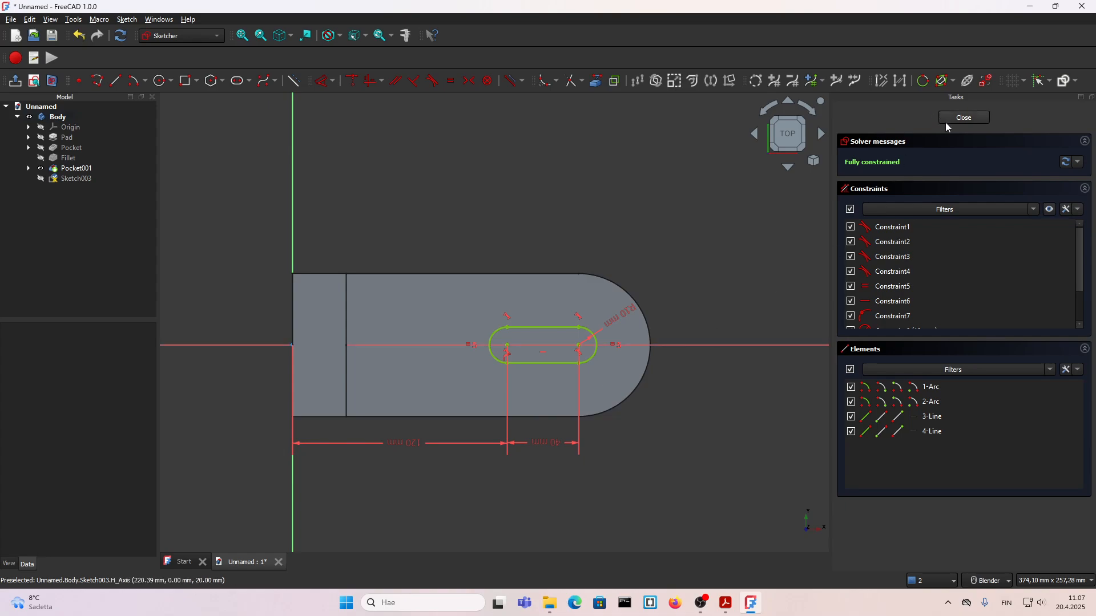
Step: Finish the slot sketch and pocket it through the base plate with the Through all type
click(964, 117)
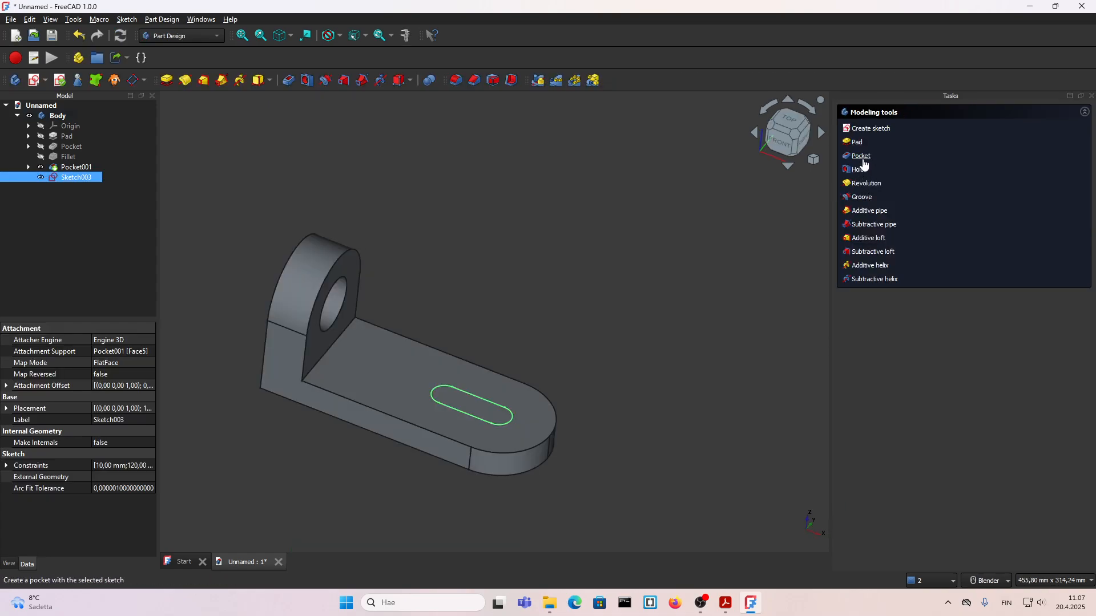
click(863, 159)
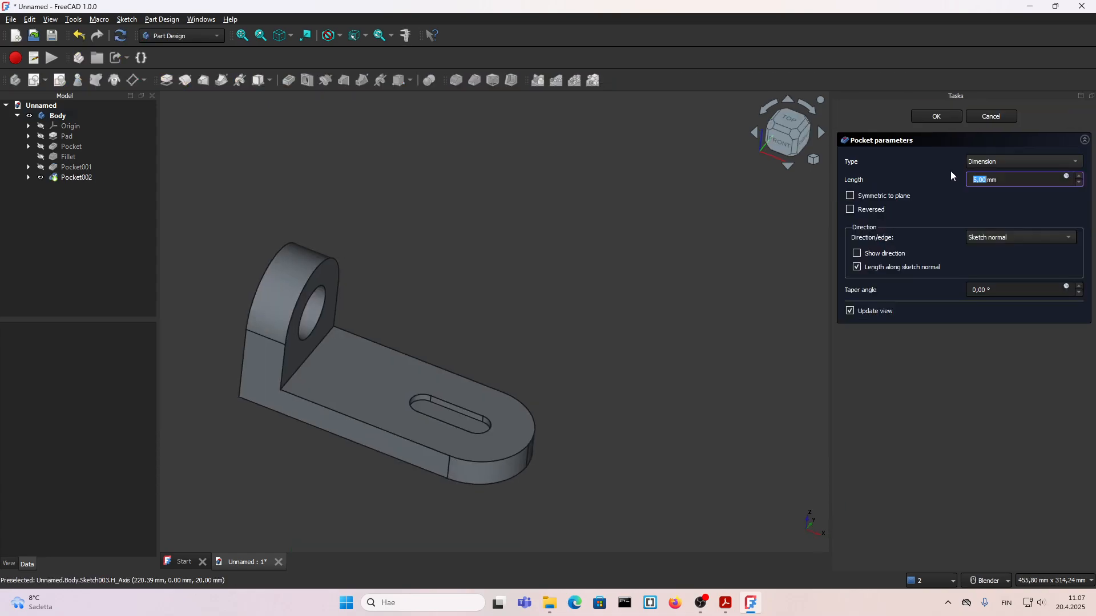
click(997, 168)
click(999, 172)
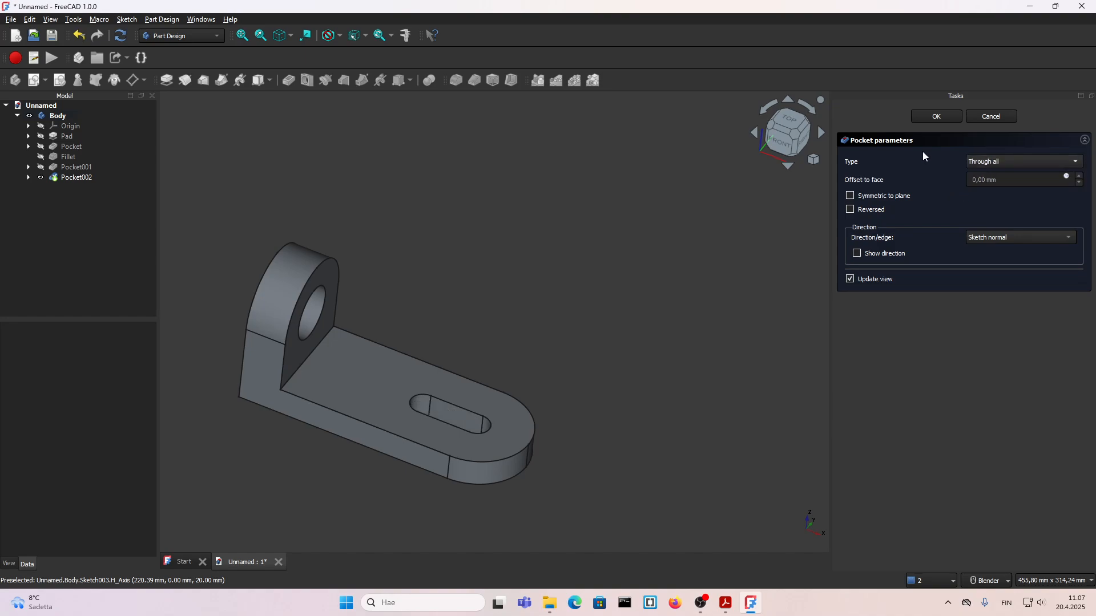
click(938, 117)
scroll(462, 310, down, 2)
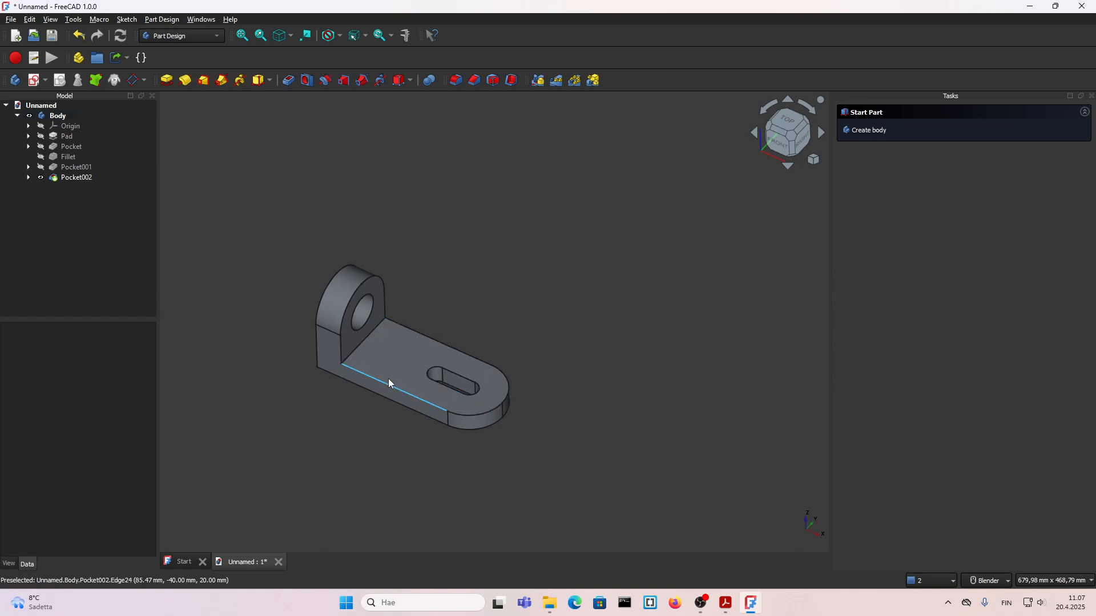
scroll(357, 371, up, 3)
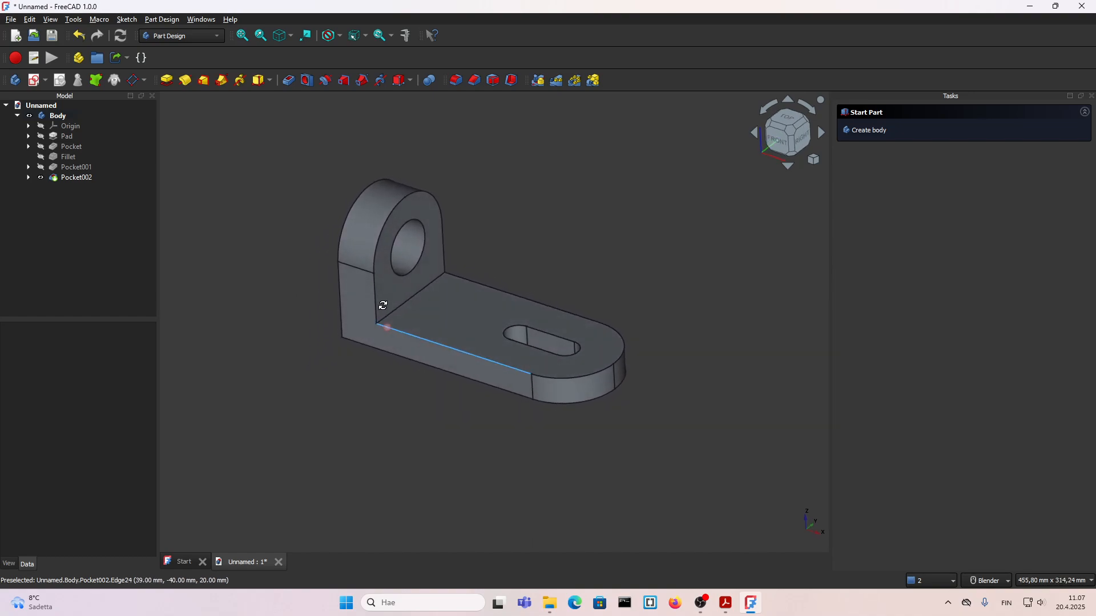
middle_drag(383, 306, 469, 292)
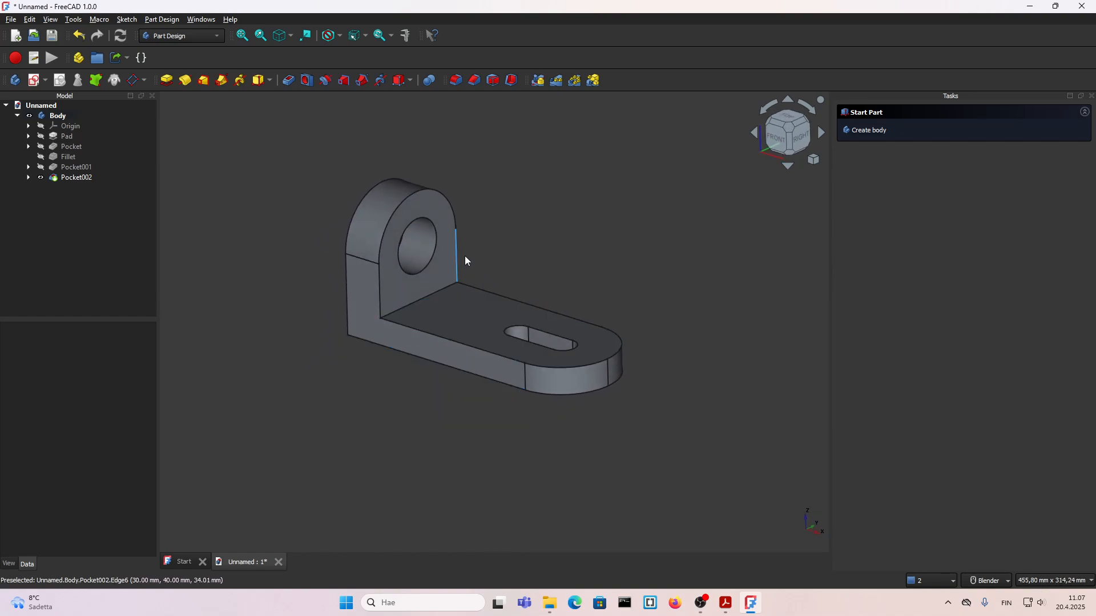
middle_drag(468, 242, 450, 250)
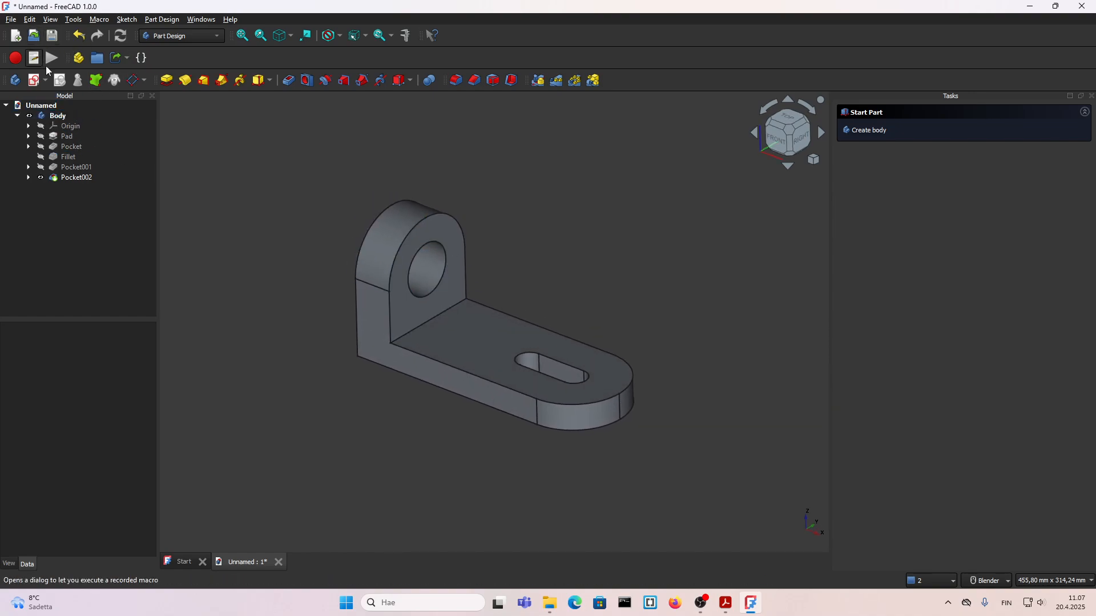
Step: Switch to the TechDraw workbench
click(195, 40)
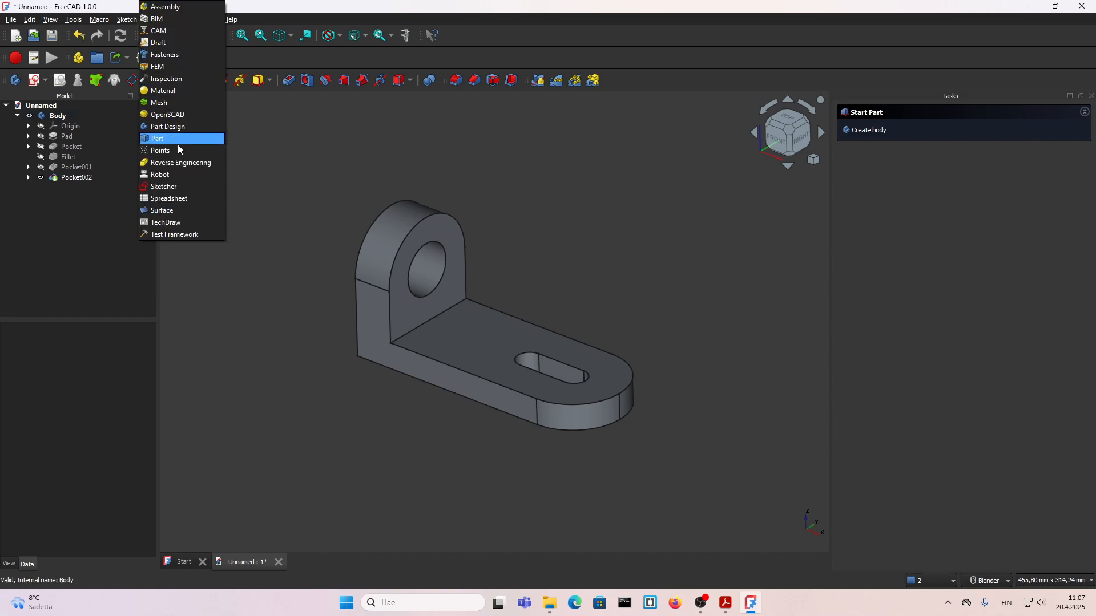
click(174, 226)
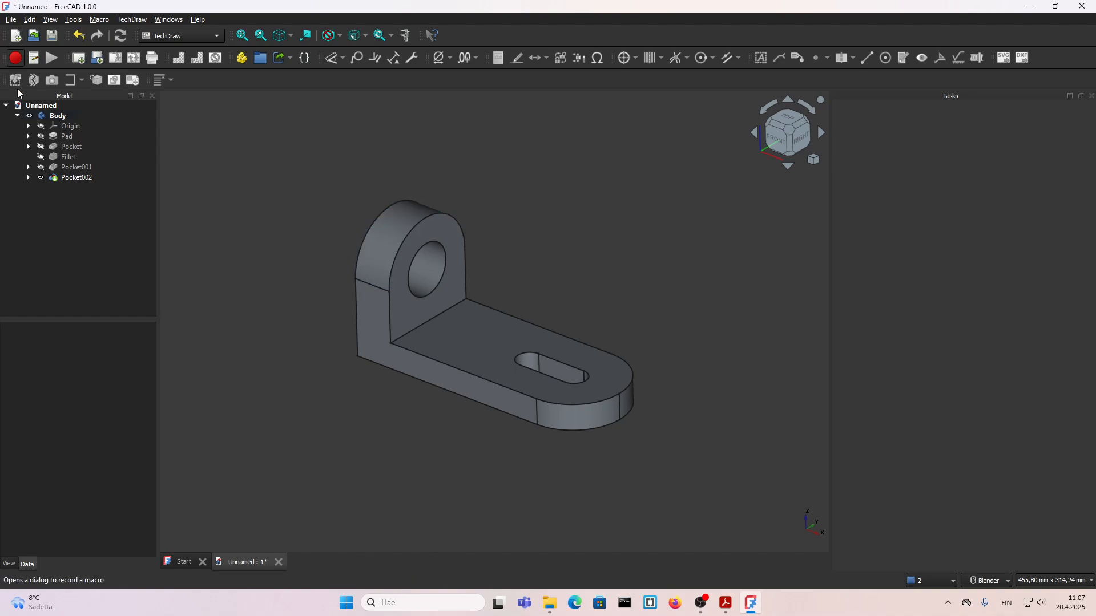
click(94, 130)
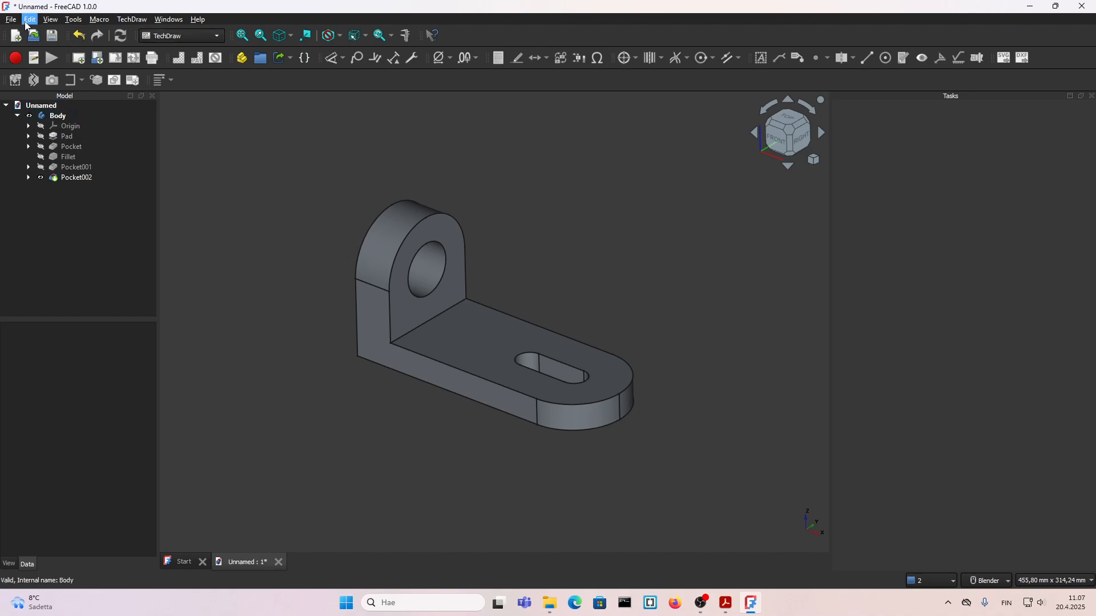
Step: Review the TechDraw general, scale and dimension preferences, including the available arrow styles
click(30, 19)
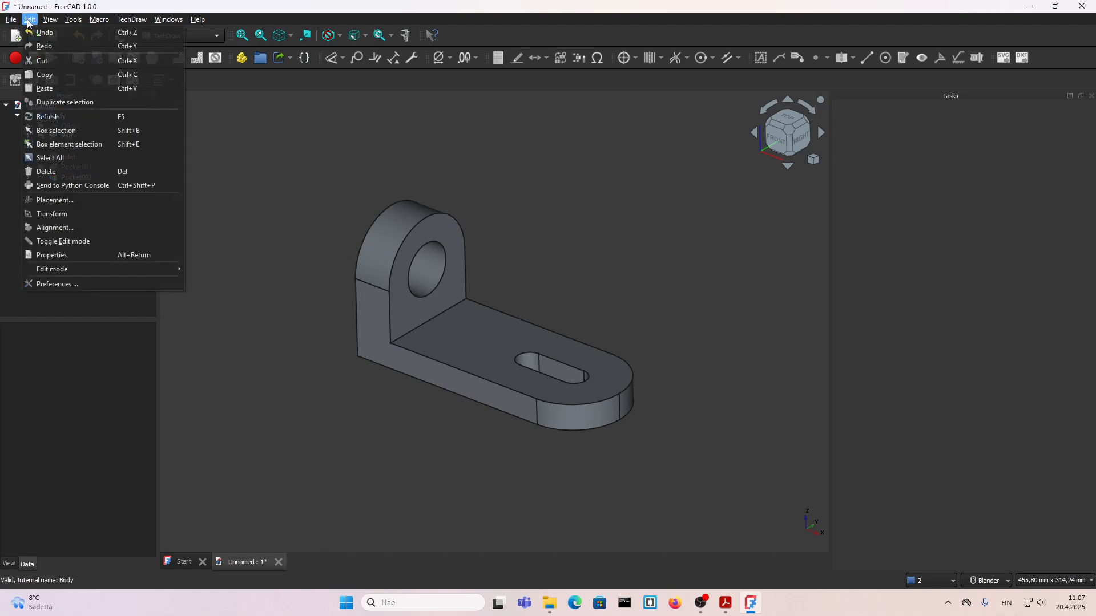
click(57, 284)
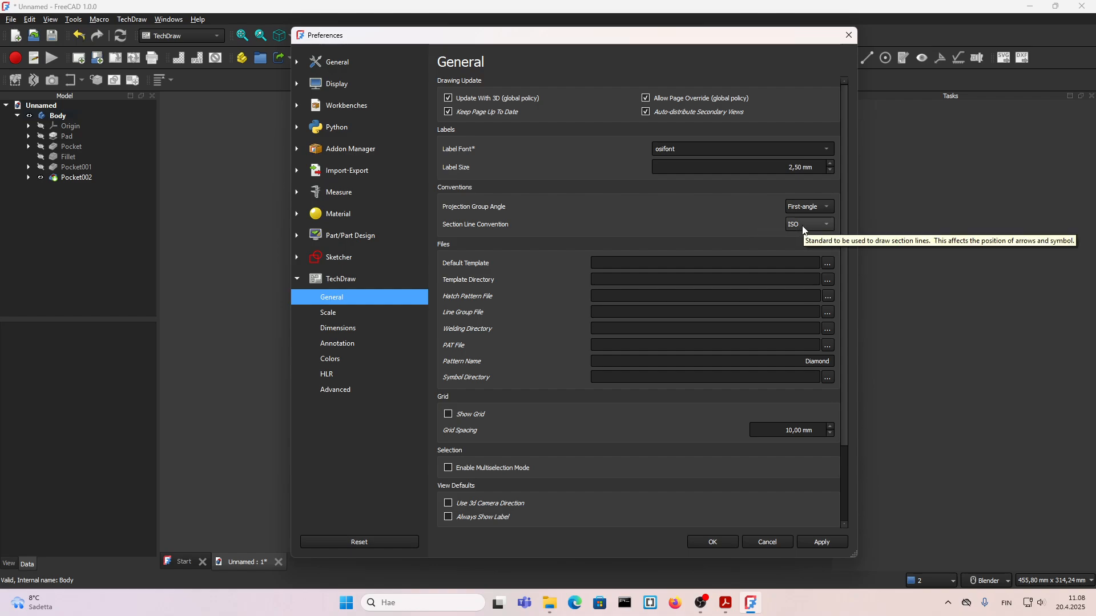
scroll(516, 417, down, 3)
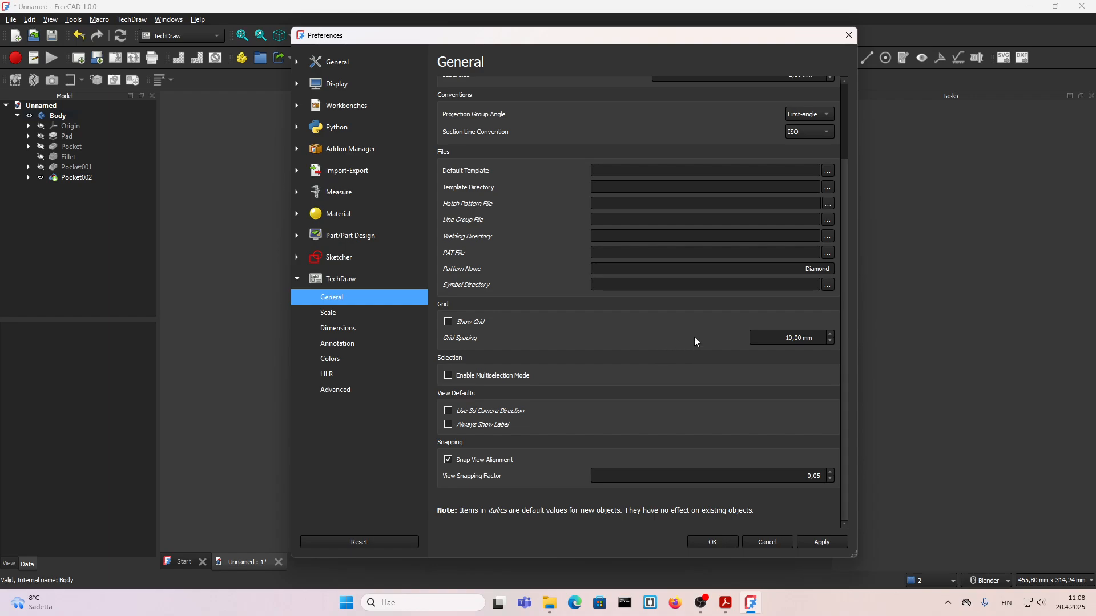
click(337, 314)
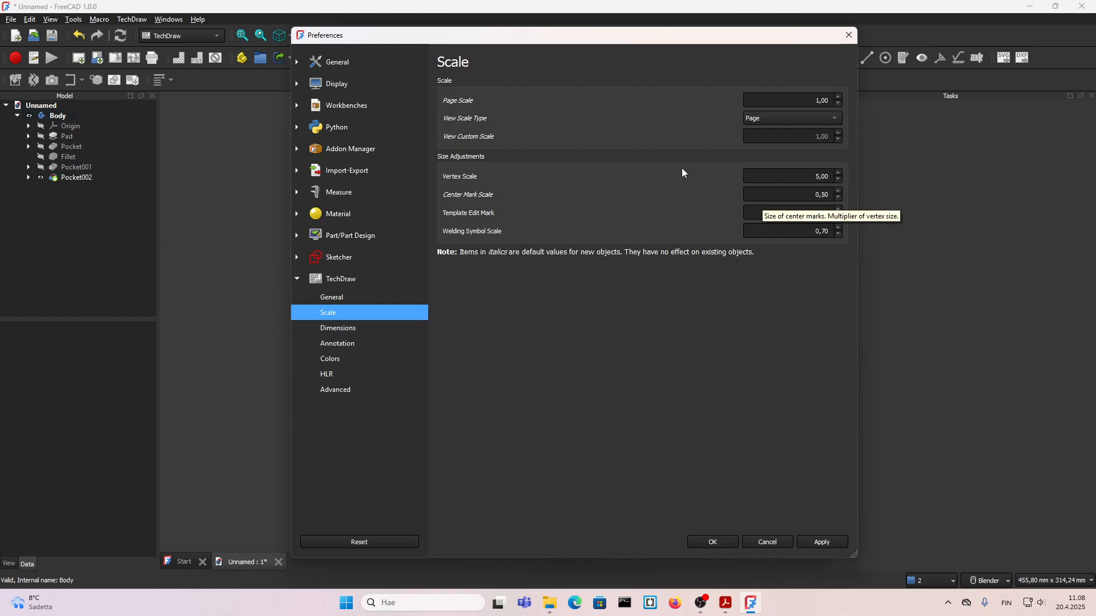
click(352, 330)
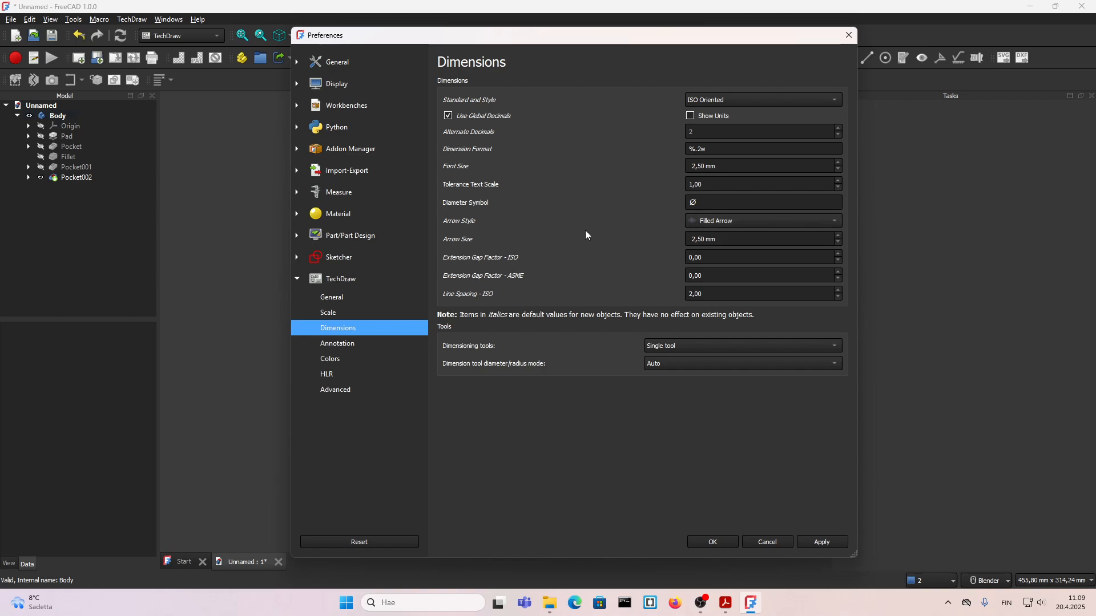
click(718, 222)
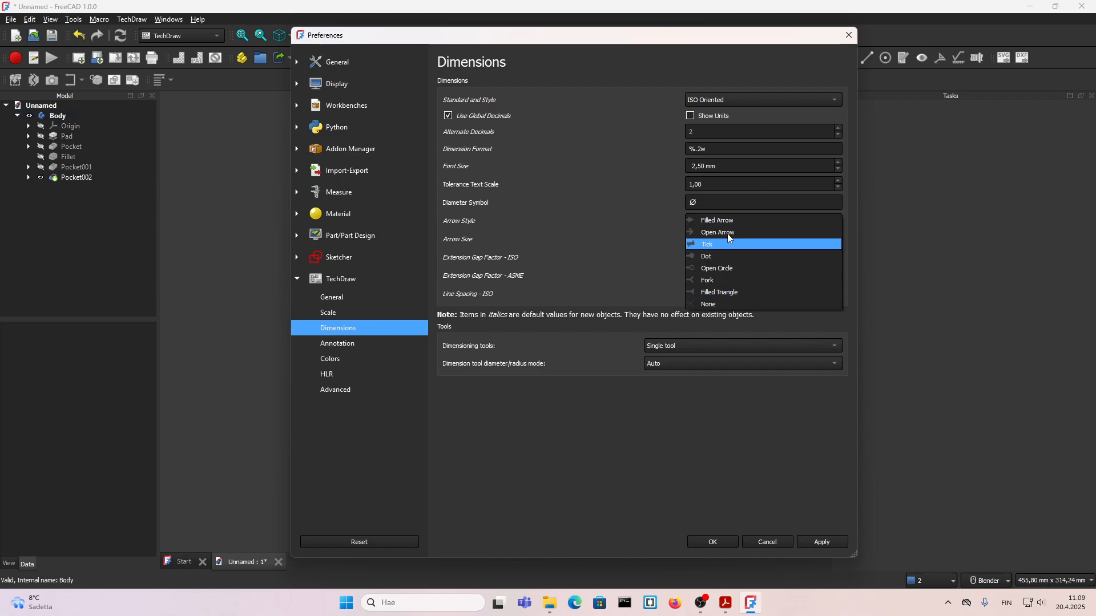
click(632, 218)
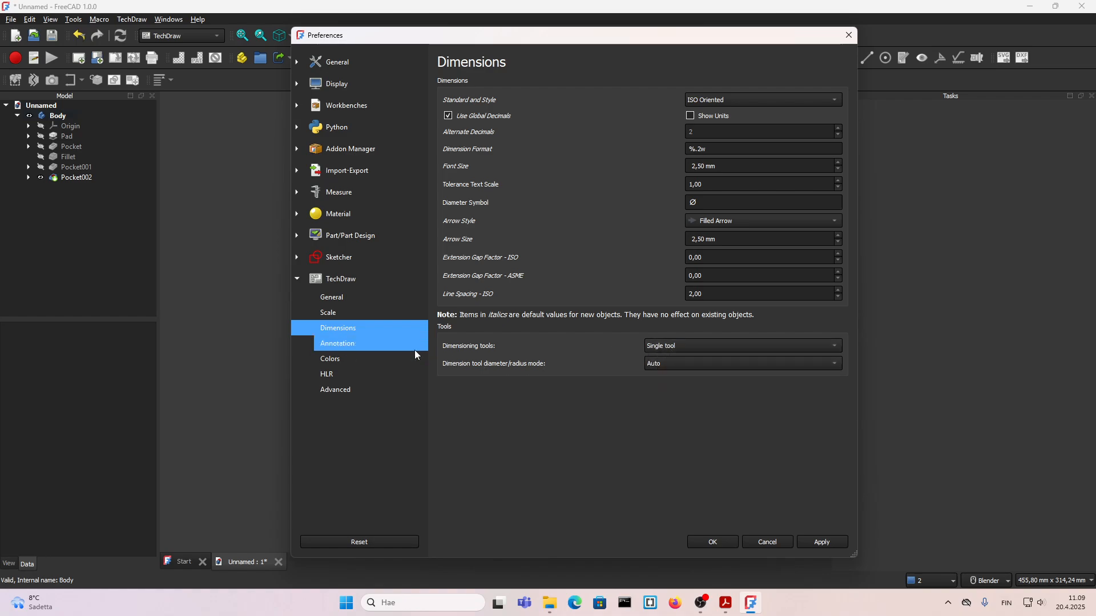
Step: In the TechDraw annotation preferences, try Dot as the balloon leader end and check the line standard and line width group
click(345, 344)
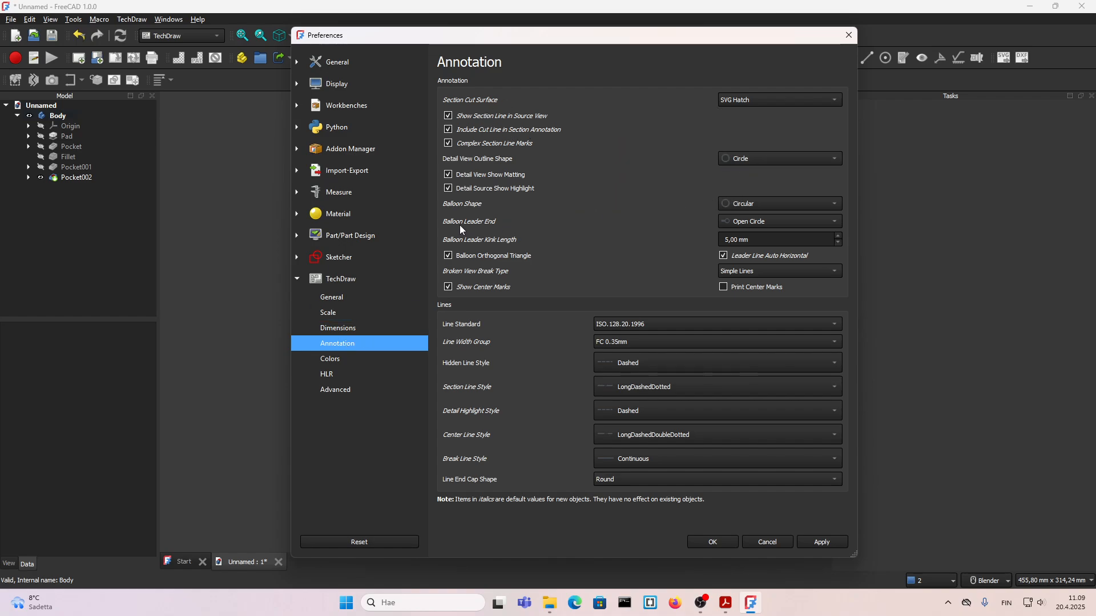
click(760, 222)
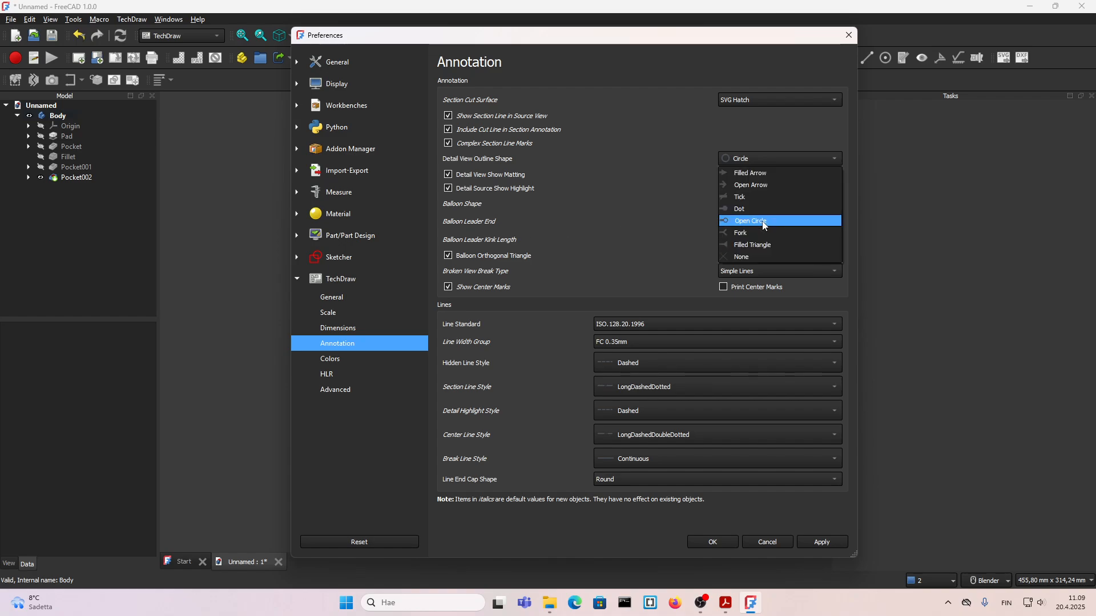
click(742, 209)
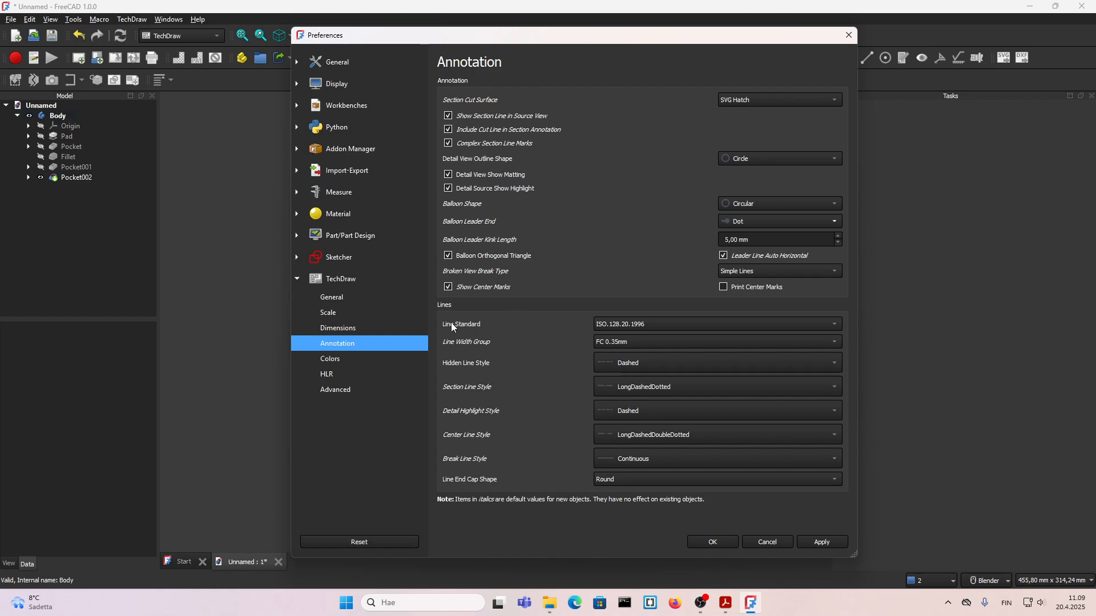
click(622, 326)
click(626, 325)
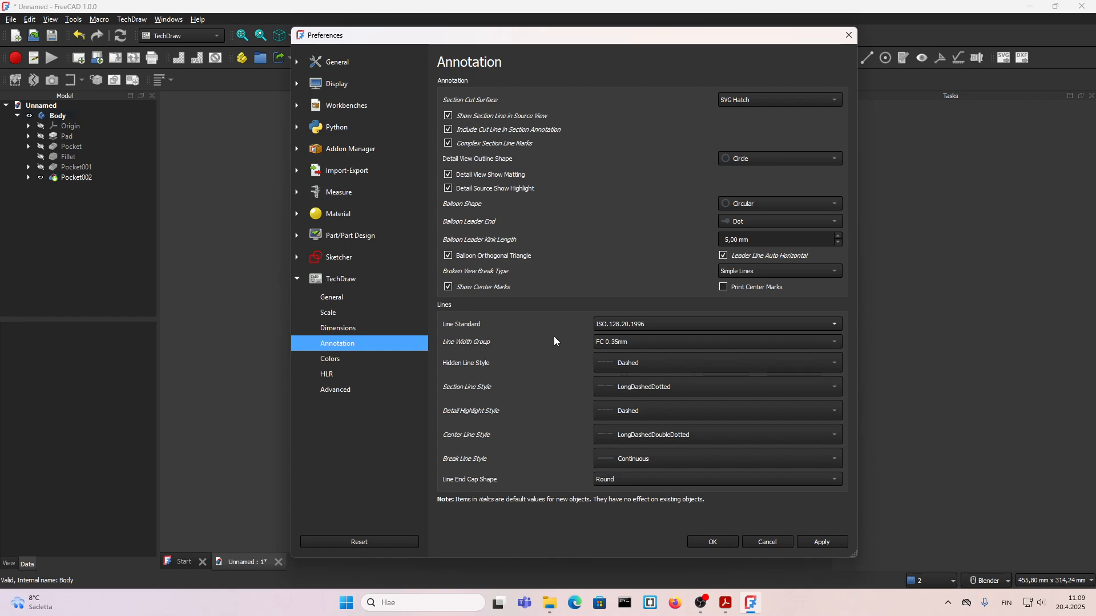
click(598, 342)
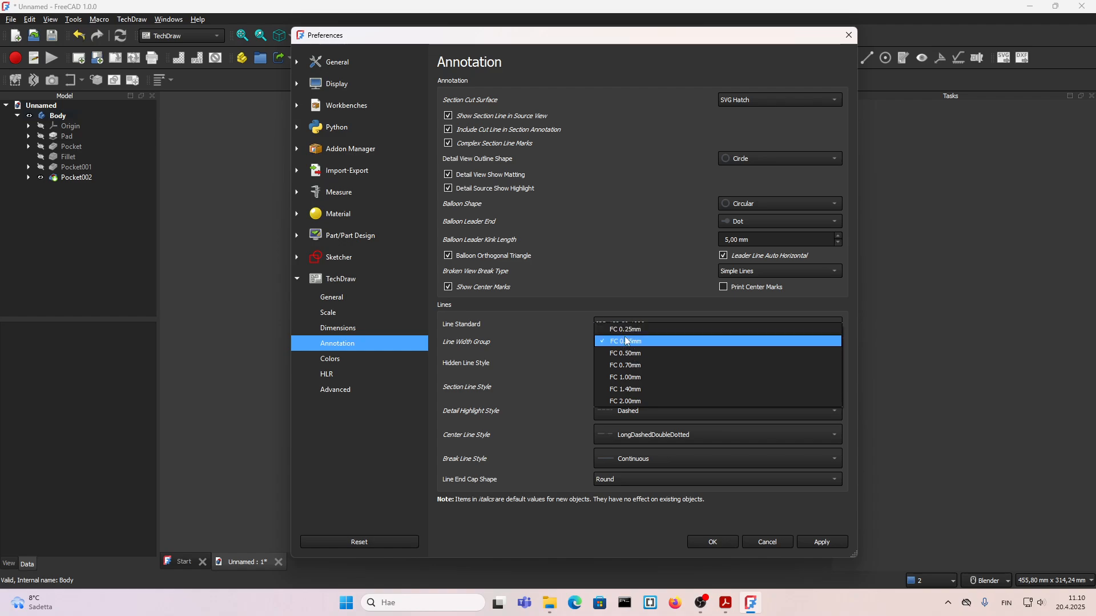
click(620, 341)
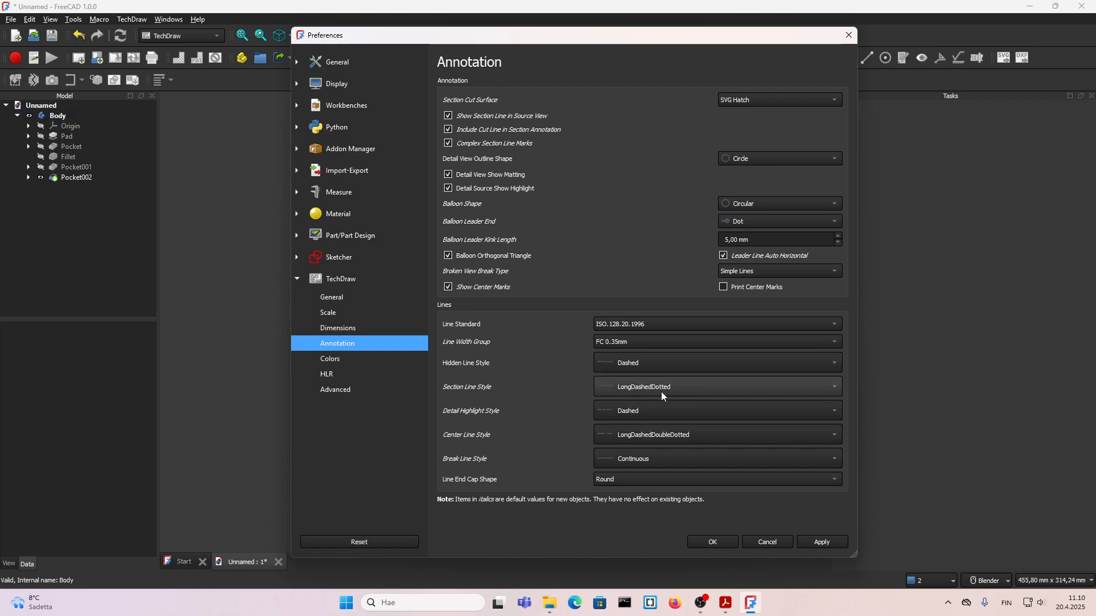
Step: Look through the TechDraw colour, HLR and advanced preferences and close the preferences without saving changes
click(336, 361)
click(336, 376)
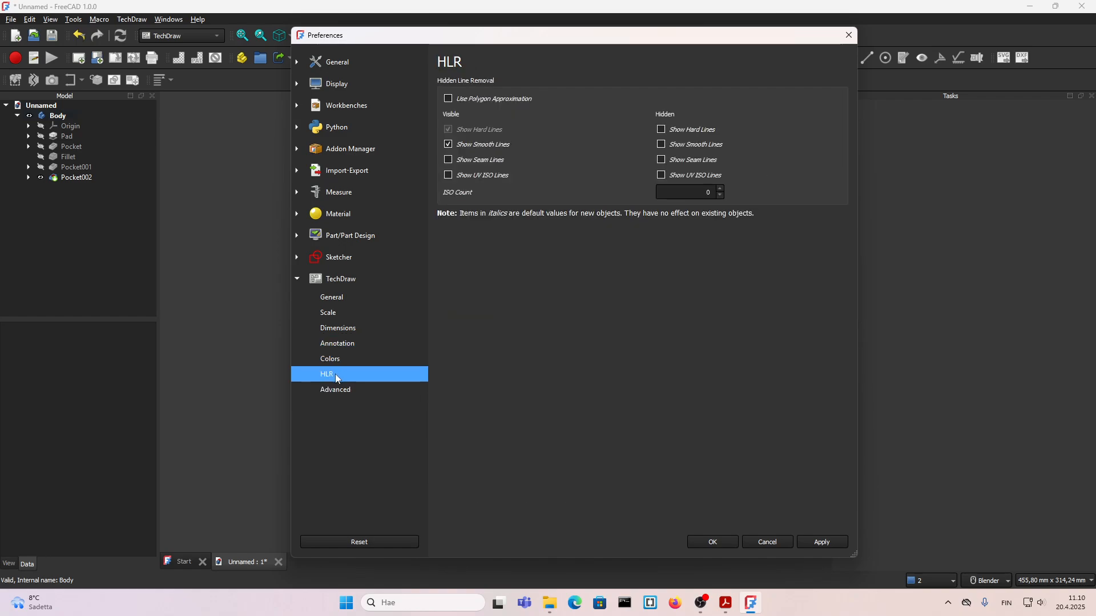
click(335, 389)
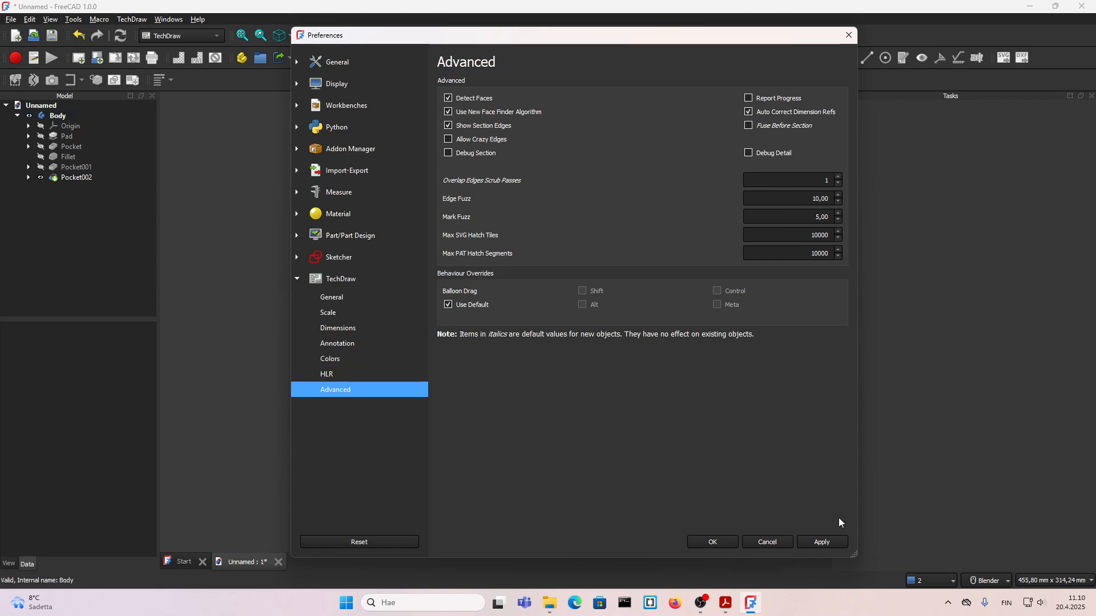
click(768, 542)
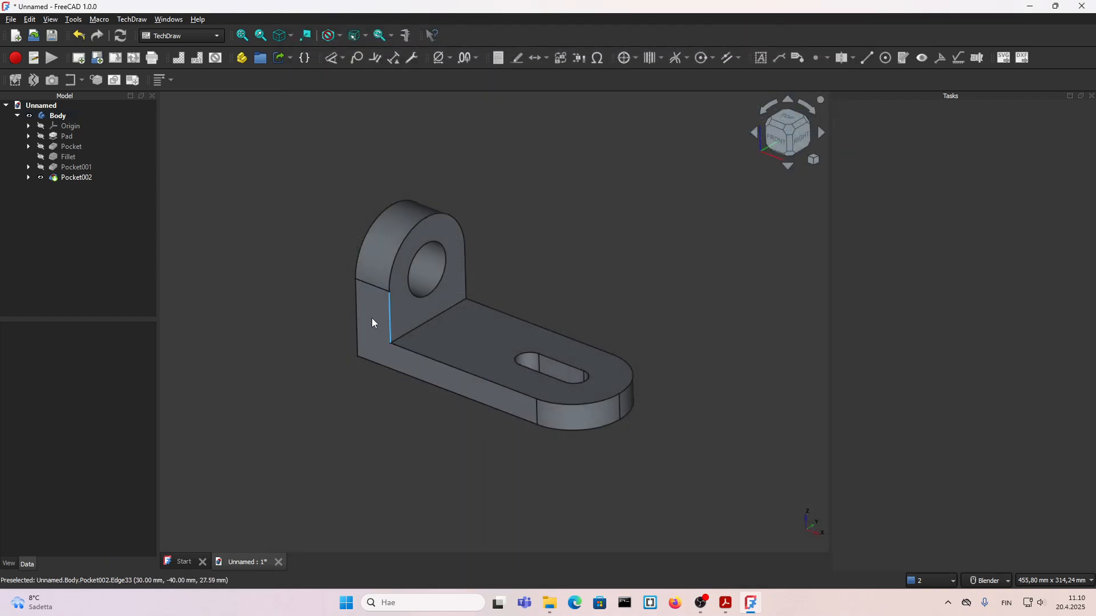
click(29, 19)
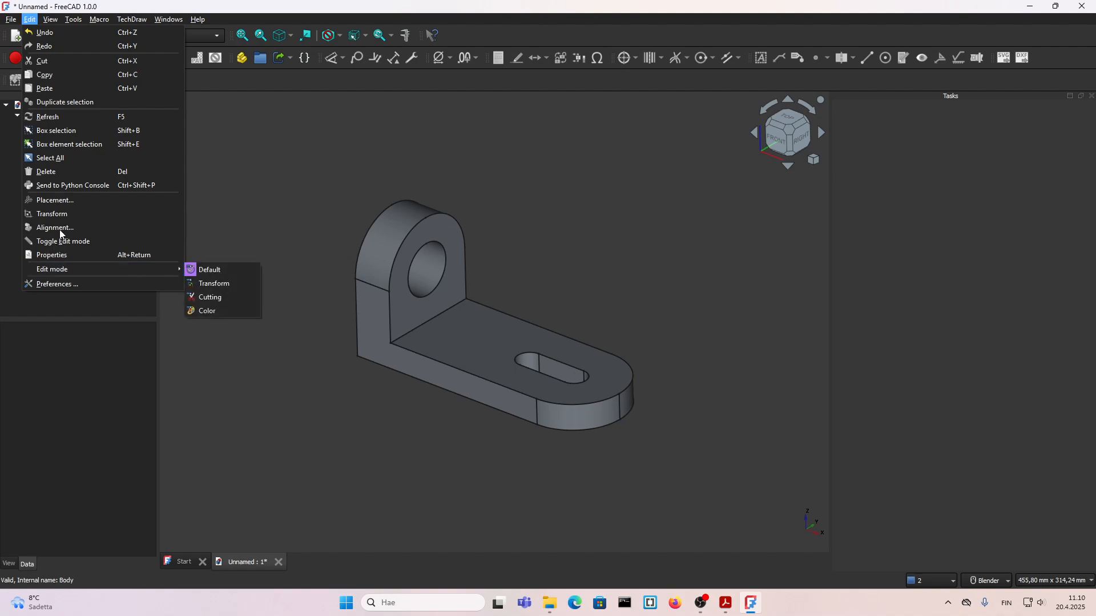
click(342, 187)
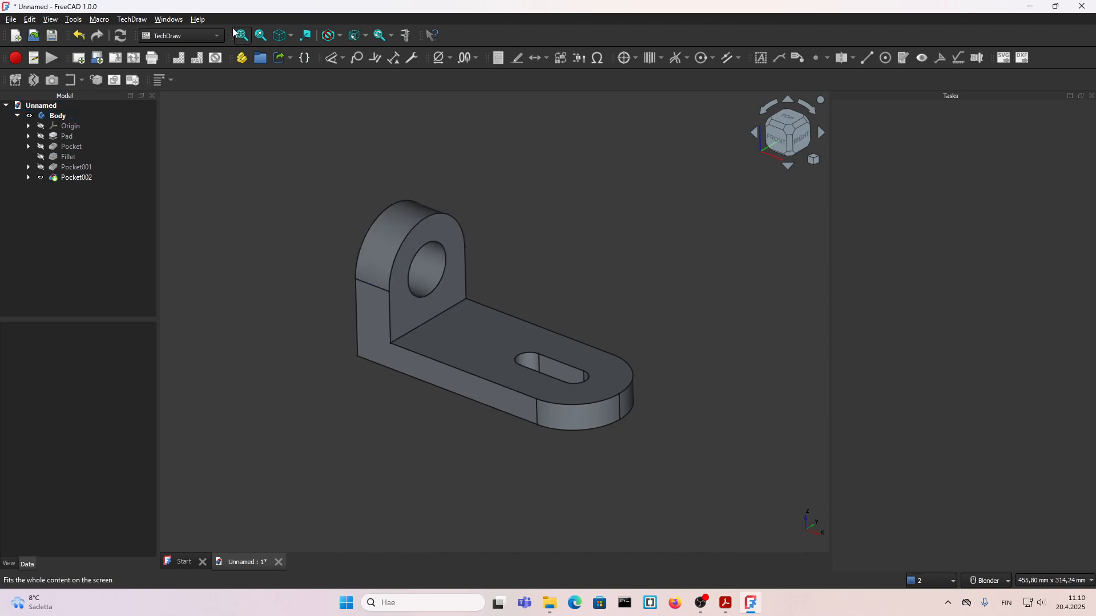
Step: Insert a drawing page using the ENG_A4_Land_r template from the downloads folder and check its editable label field without changing it
click(98, 59)
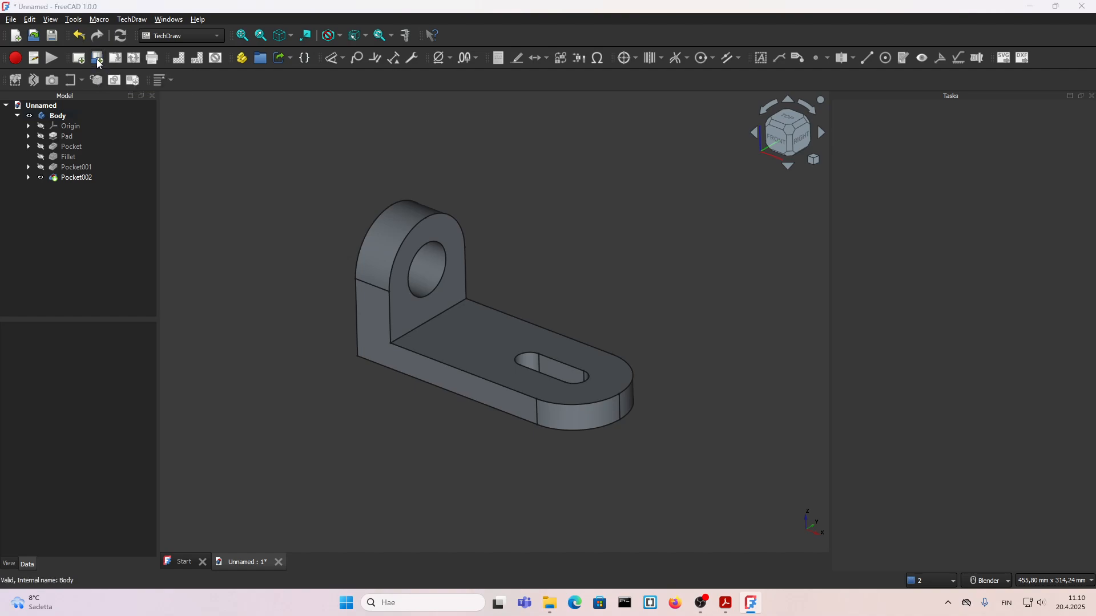
scroll(338, 251, down, 6)
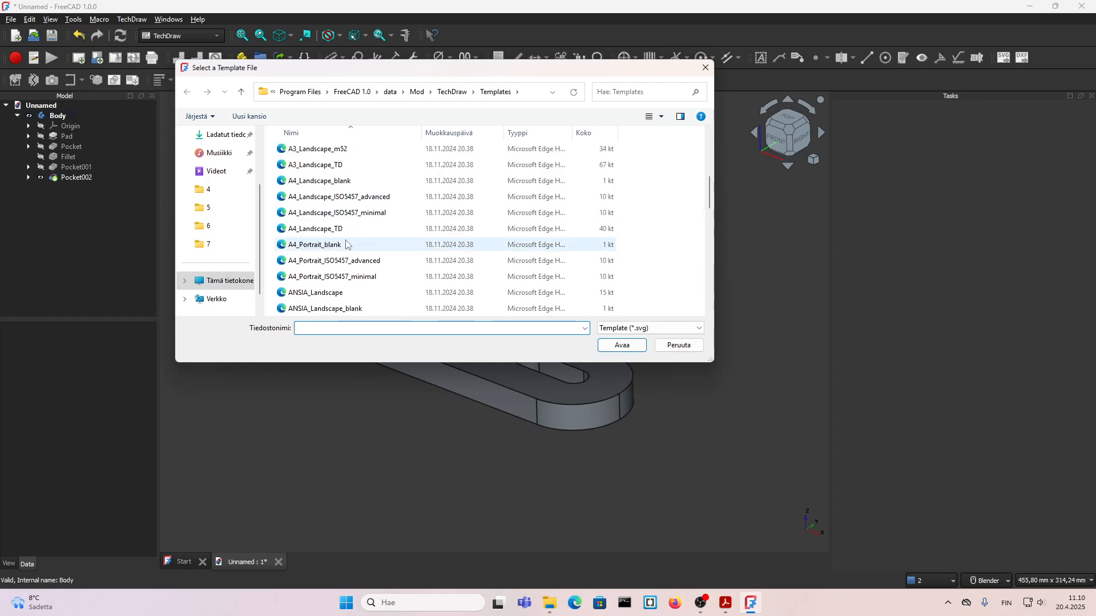
scroll(345, 268, up, 6)
scroll(348, 299, down, 5)
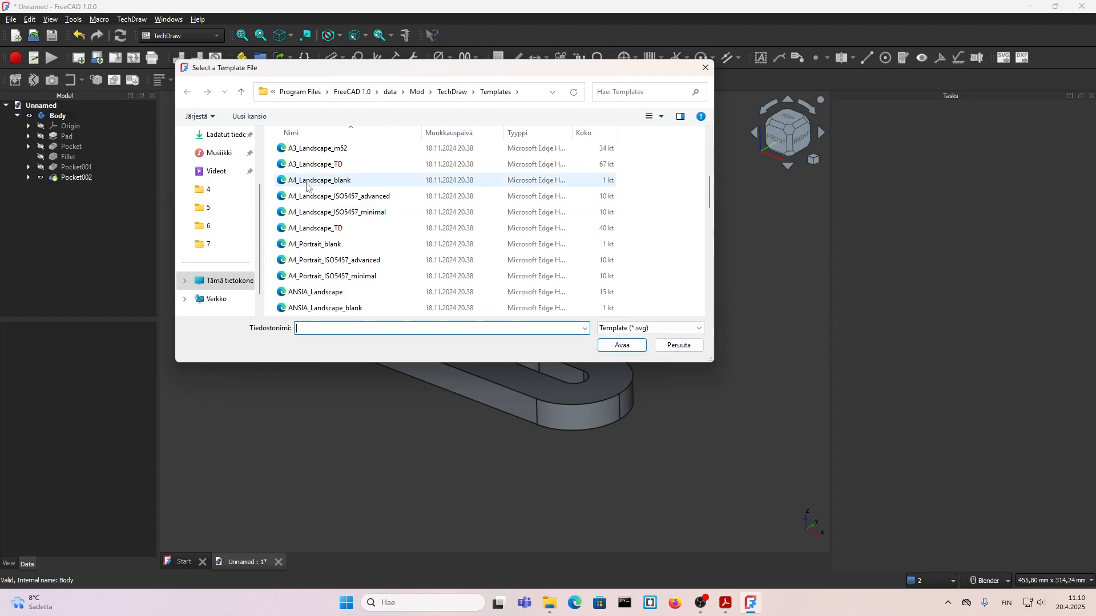
scroll(294, 245, up, 5)
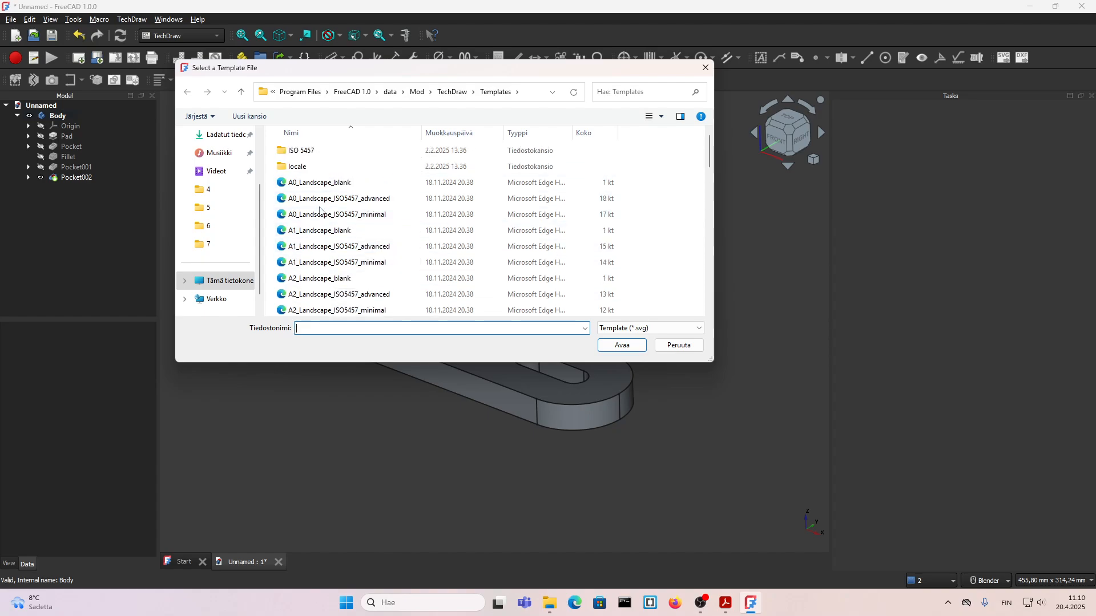
scroll(231, 208, up, 3)
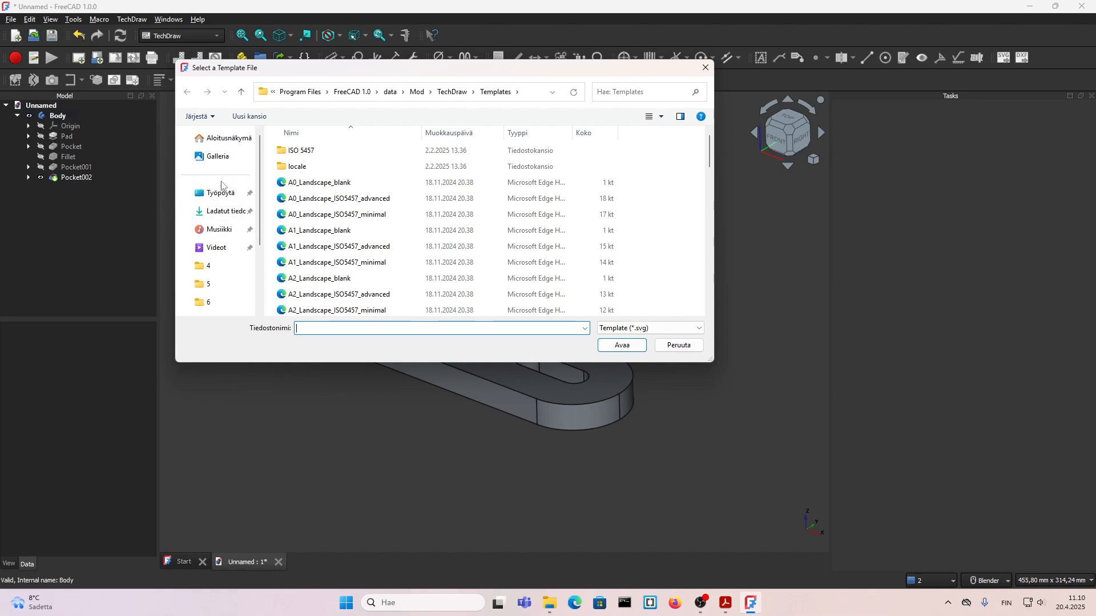
click(221, 217)
click(311, 183)
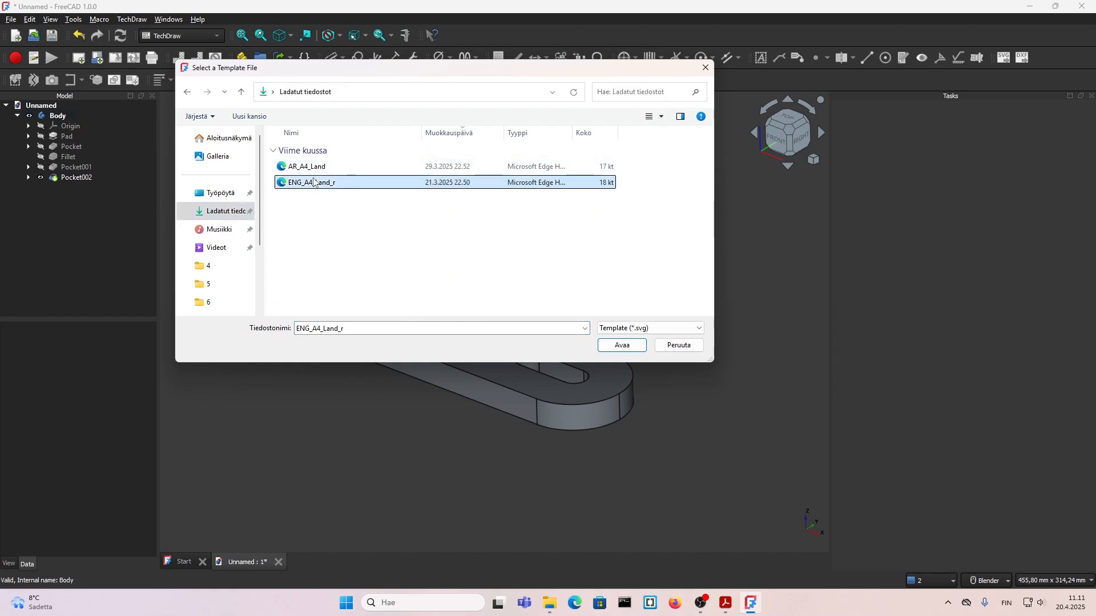
click(623, 346)
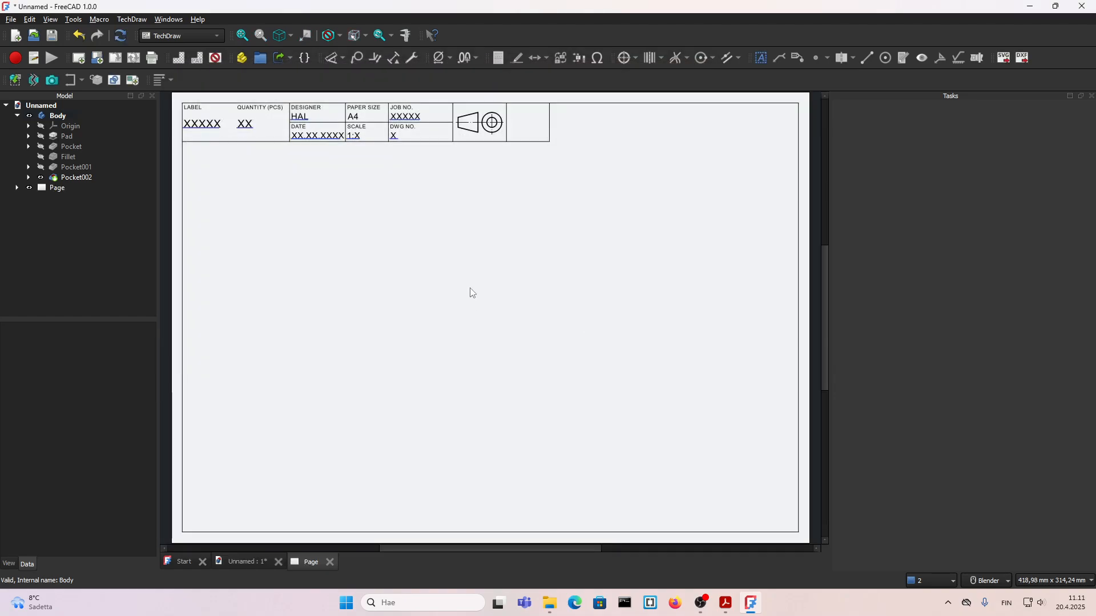
click(198, 129)
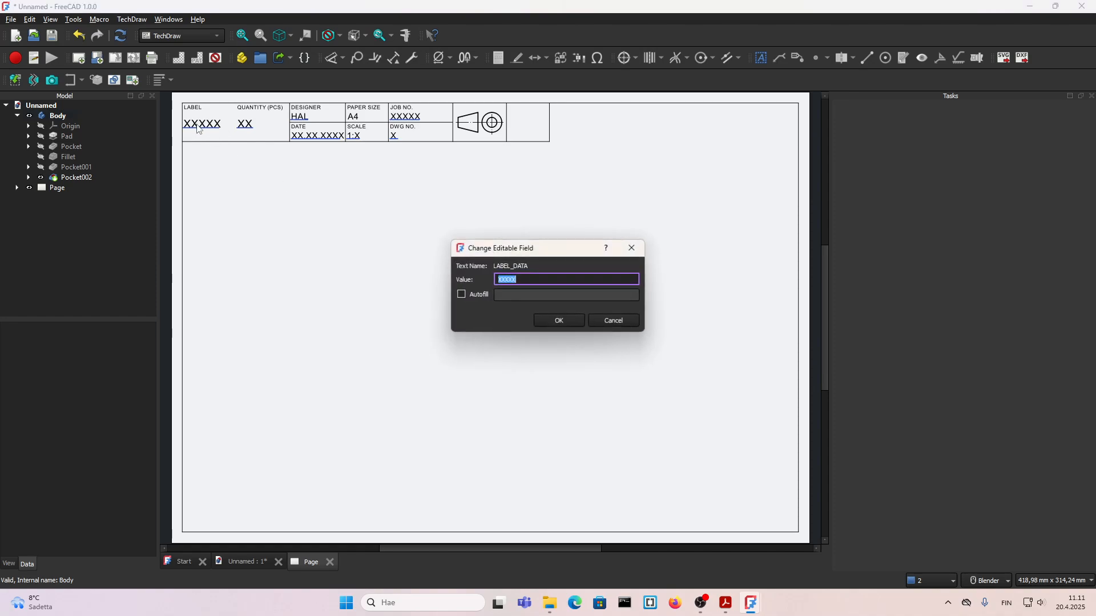
click(614, 319)
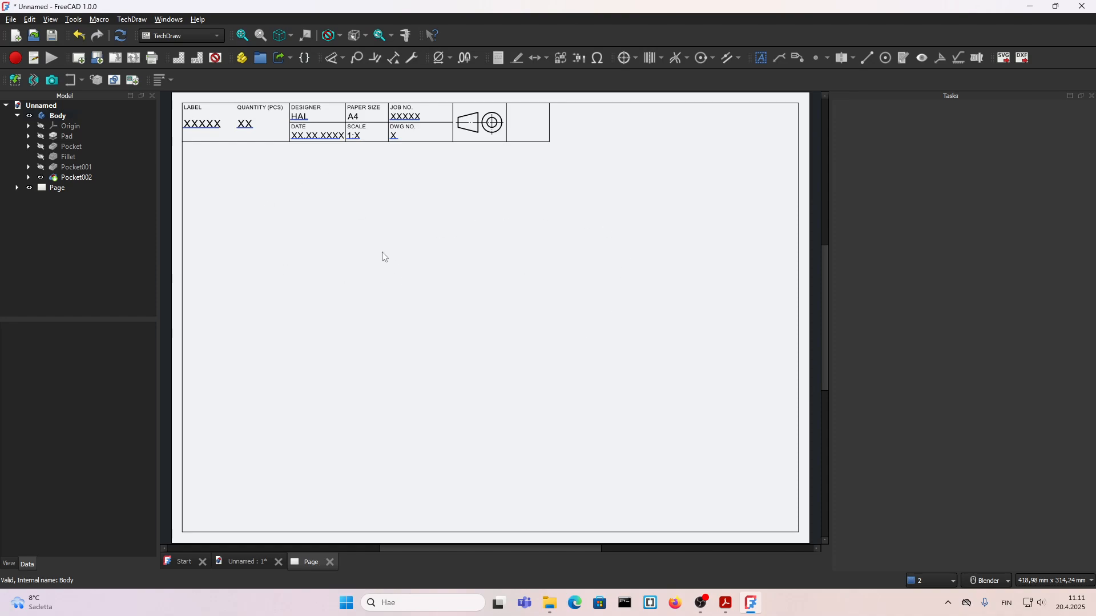
Step: Insert a view of the Body on the page with a custom scale of 1:2
click(59, 117)
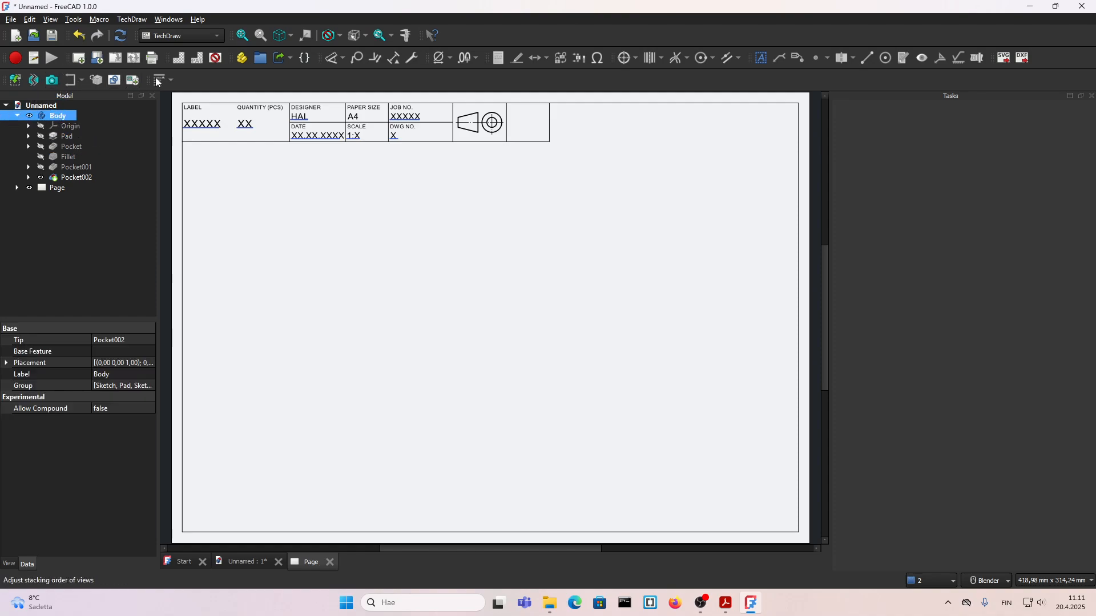
click(13, 80)
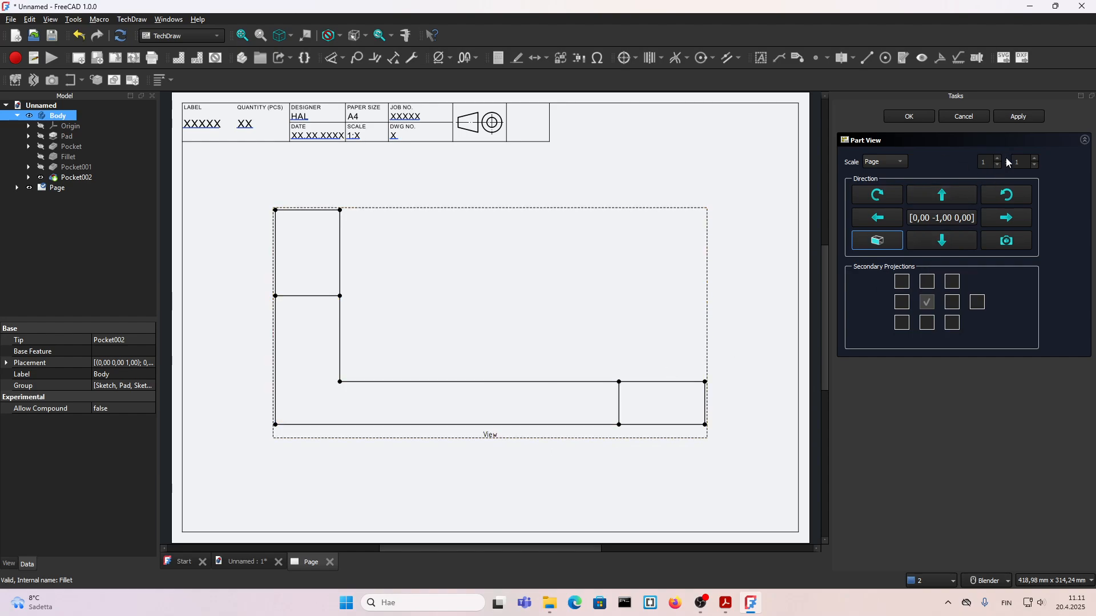
click(884, 162)
click(905, 183)
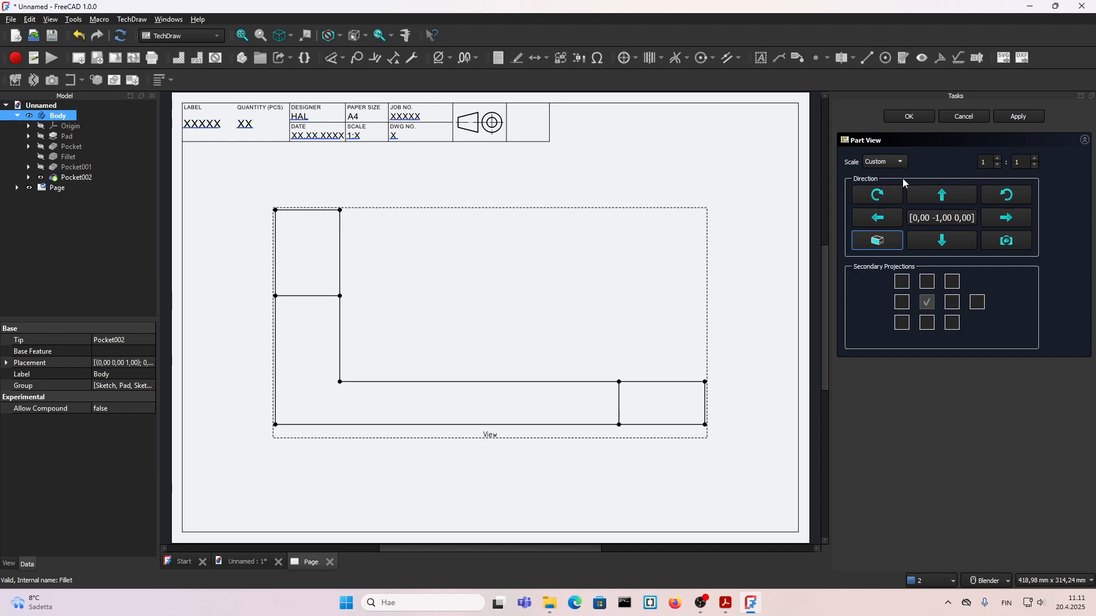
click(1016, 164)
click(988, 164)
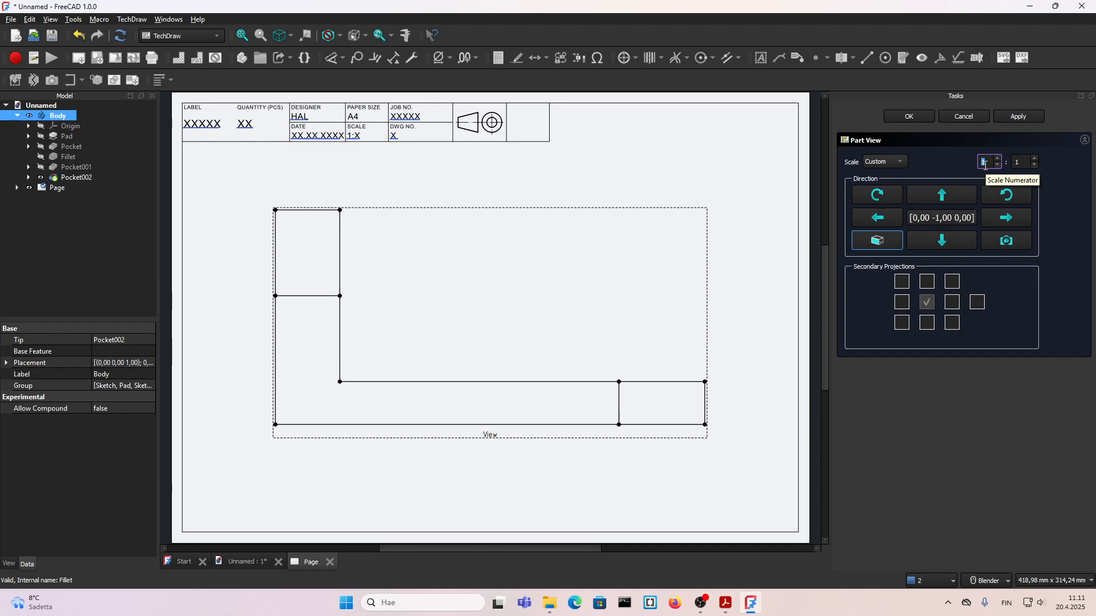
click(1018, 164)
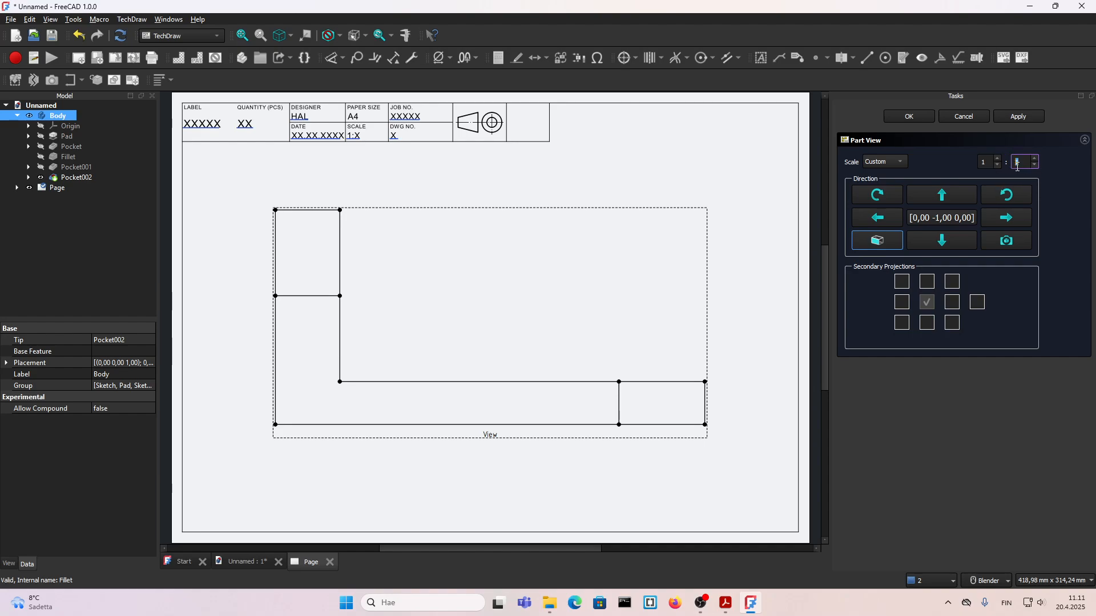
key(Return)
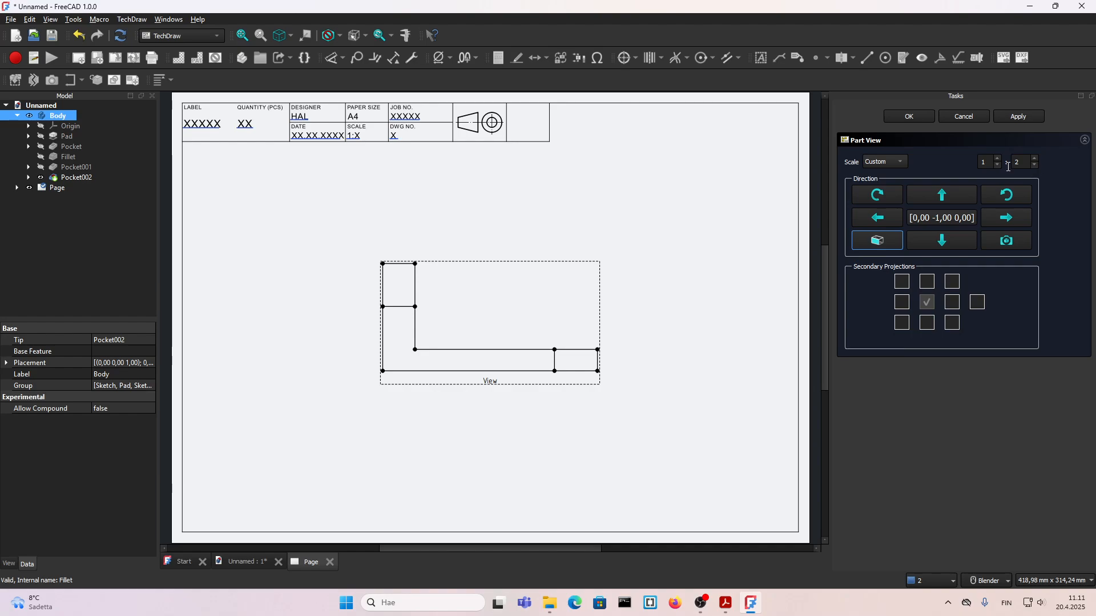
Step: Move the view to about X 110 mm, Y 135 mm on the page and rotate its direction down to show the bracket from above
drag(495, 381, 340, 300)
click(346, 314)
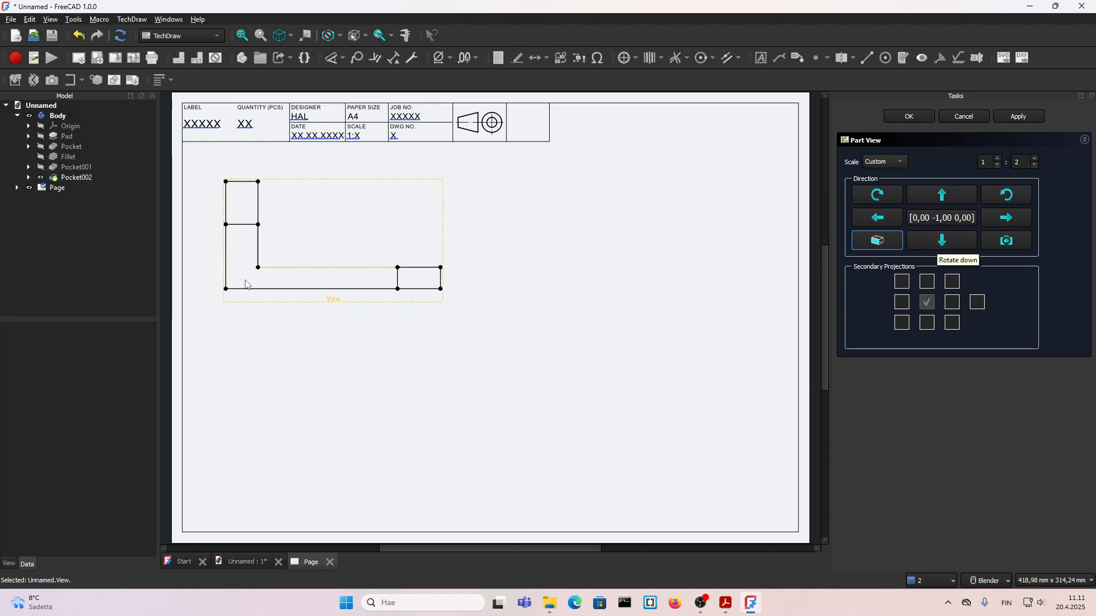
drag(358, 299, 434, 315)
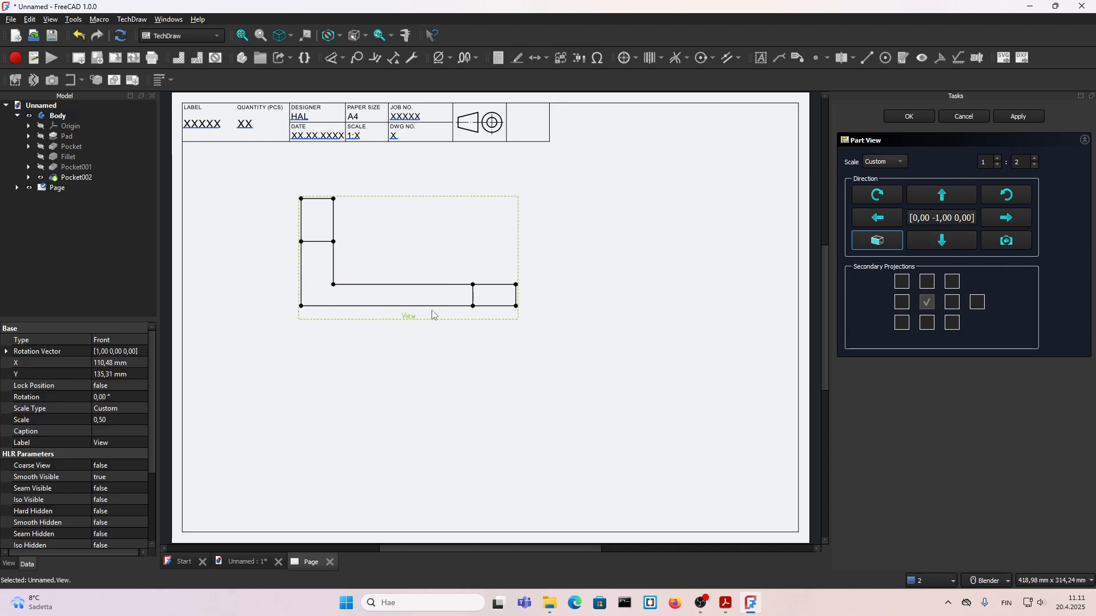
click(943, 242)
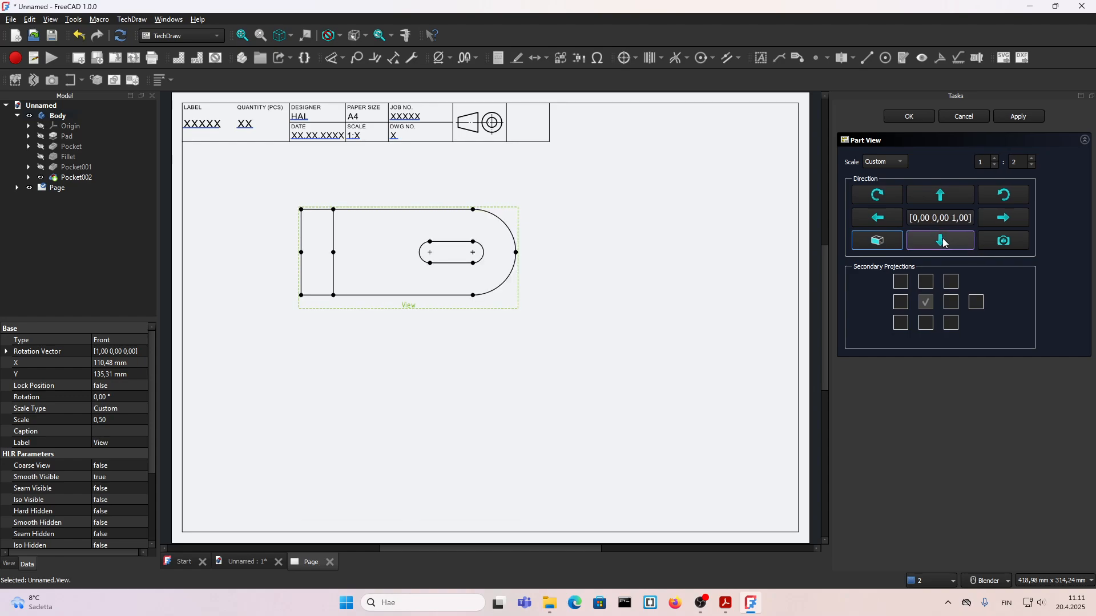
Step: Try the view's direction and rotation options and finish with the L-shaped front view facing direction 0, -1, 0
click(941, 195)
click(1010, 220)
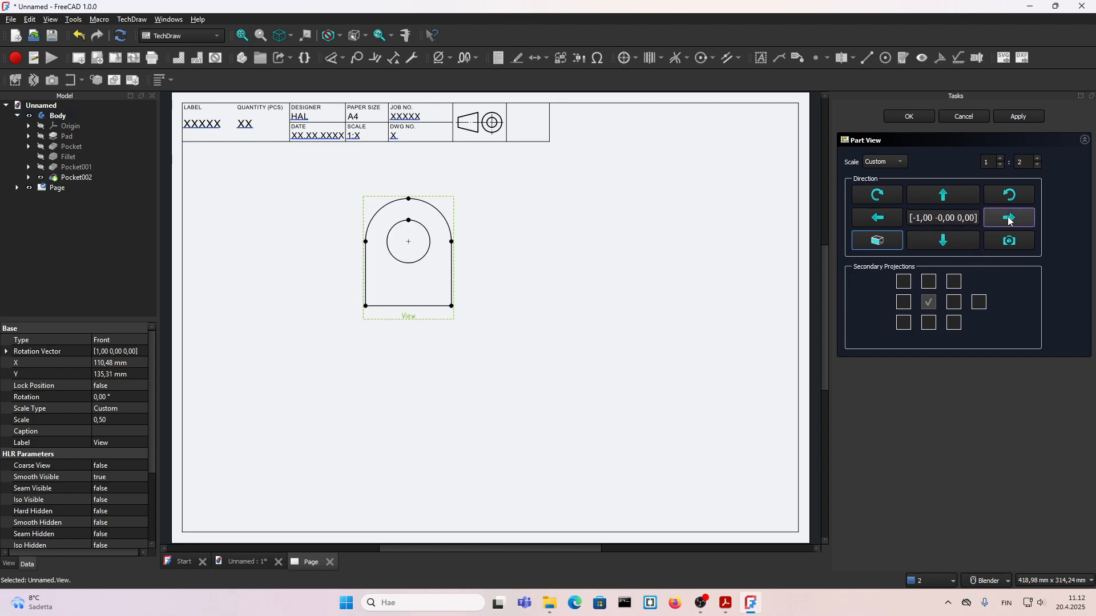
click(870, 217)
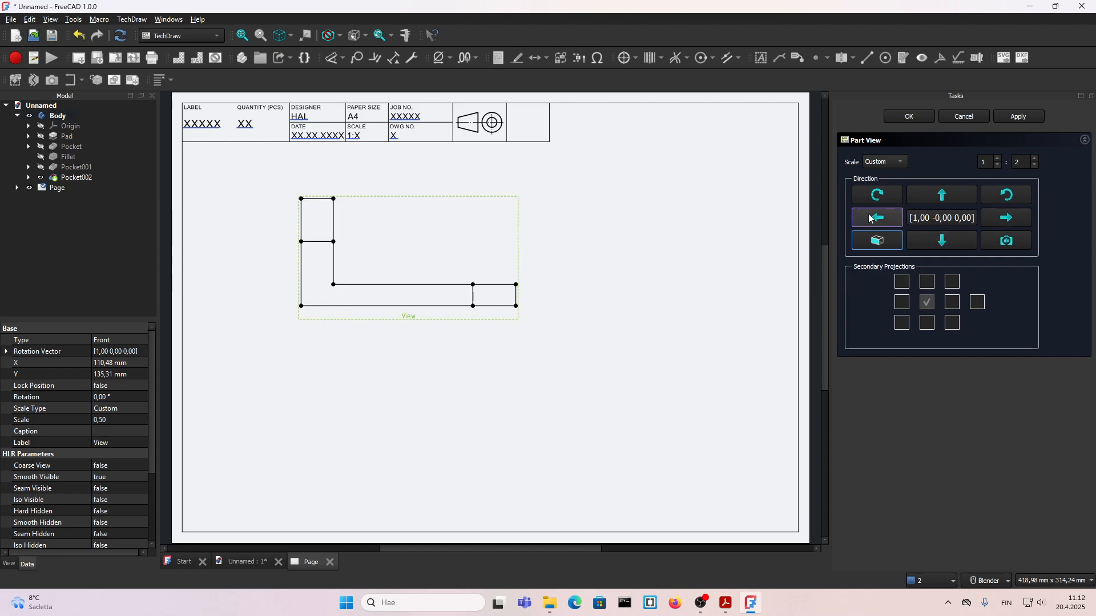
click(1004, 224)
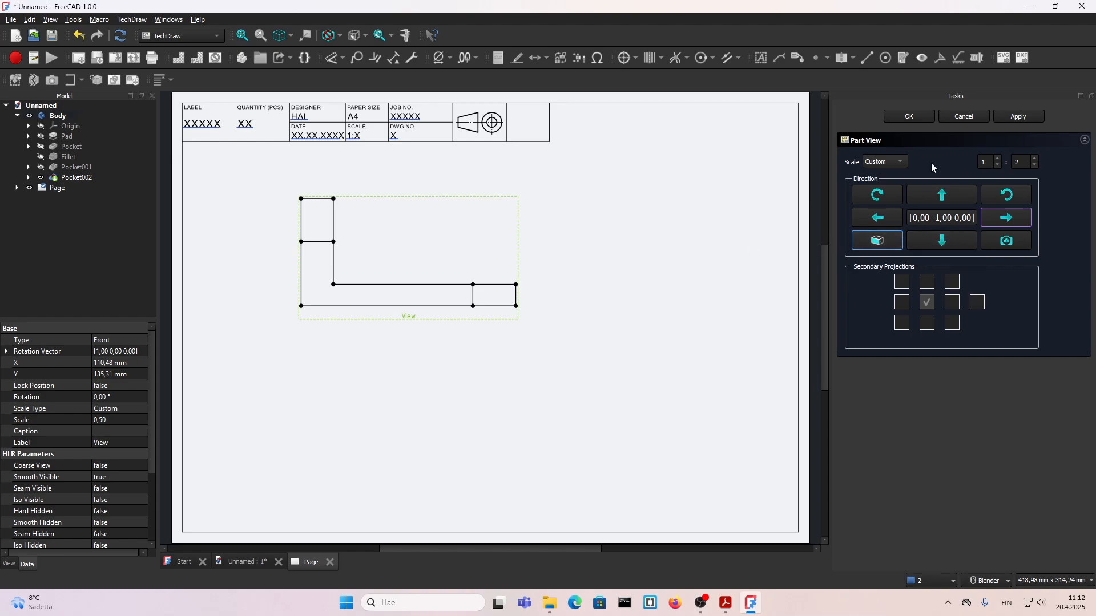
click(868, 197)
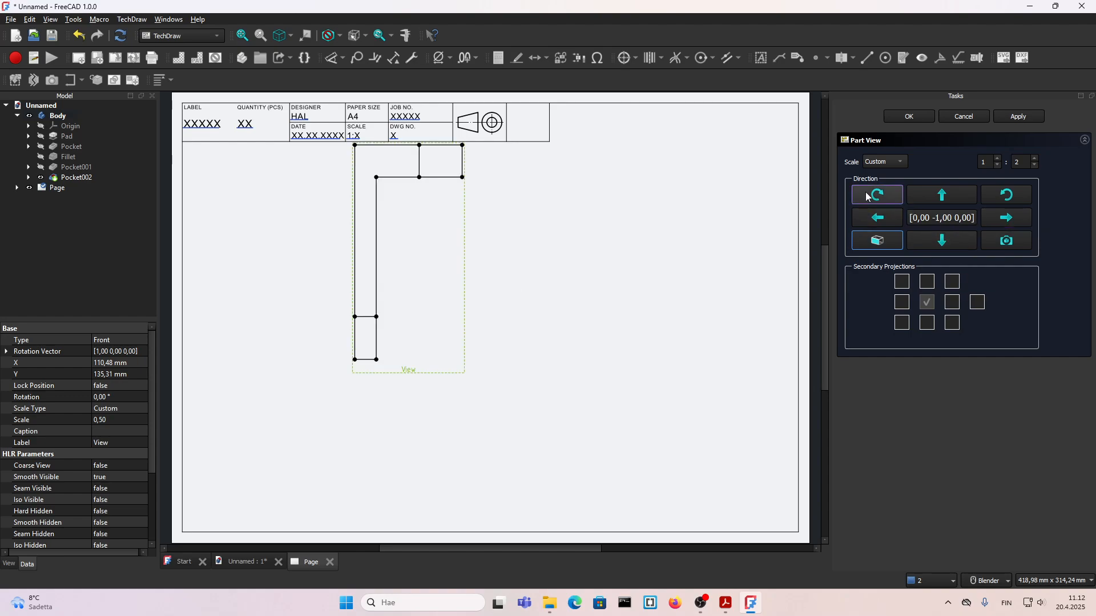
click(1002, 199)
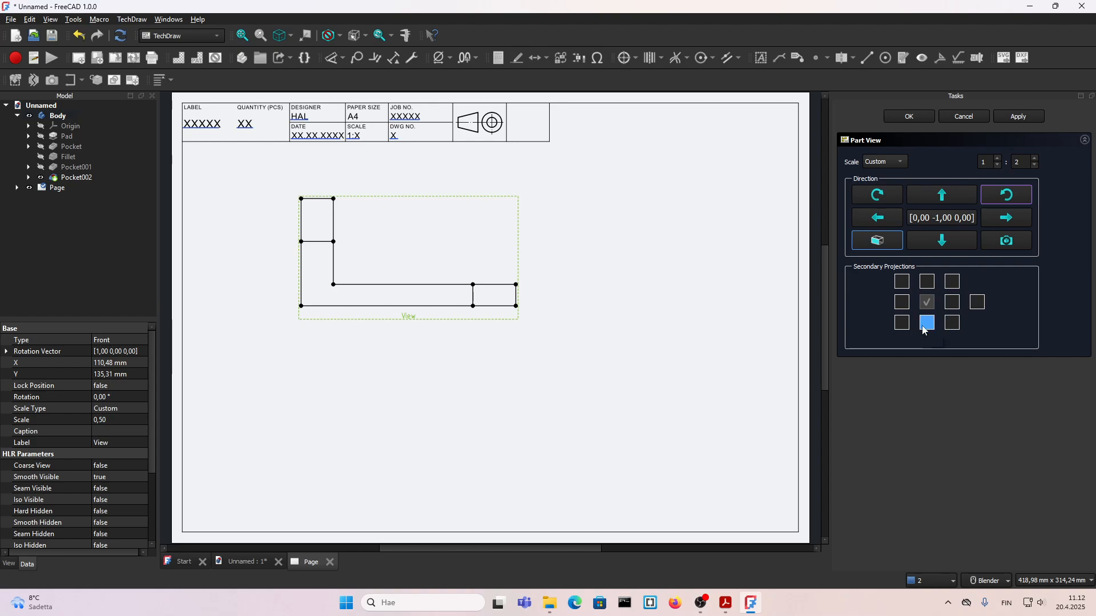
Step: Add all nine secondary projections around the front view, including the diagonal ones and the Rear view
click(902, 281)
click(902, 302)
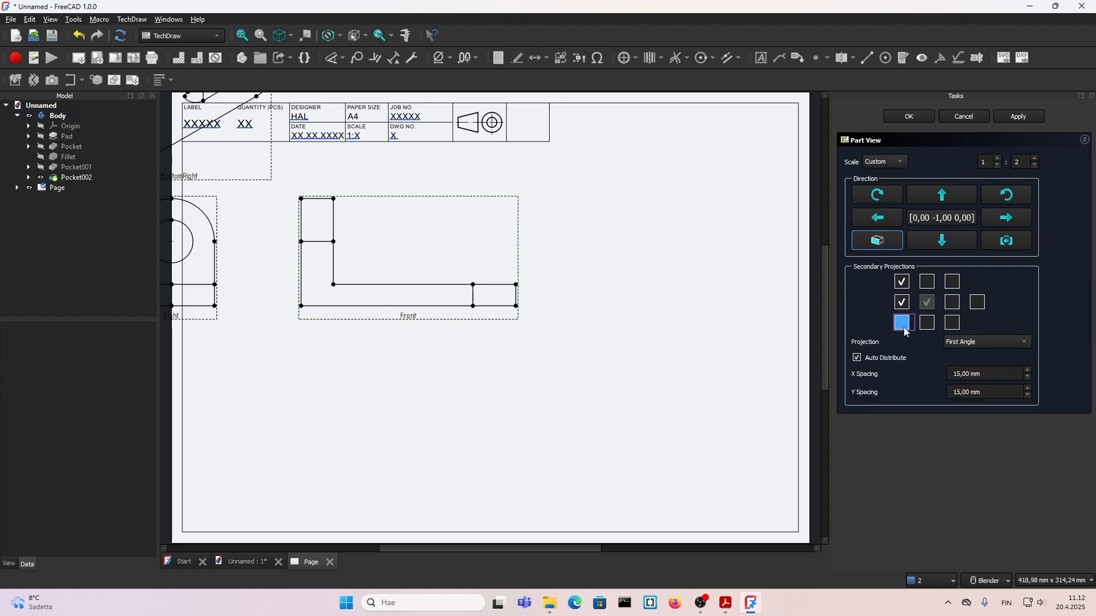
click(902, 323)
click(927, 323)
click(952, 322)
click(952, 302)
click(951, 281)
click(927, 281)
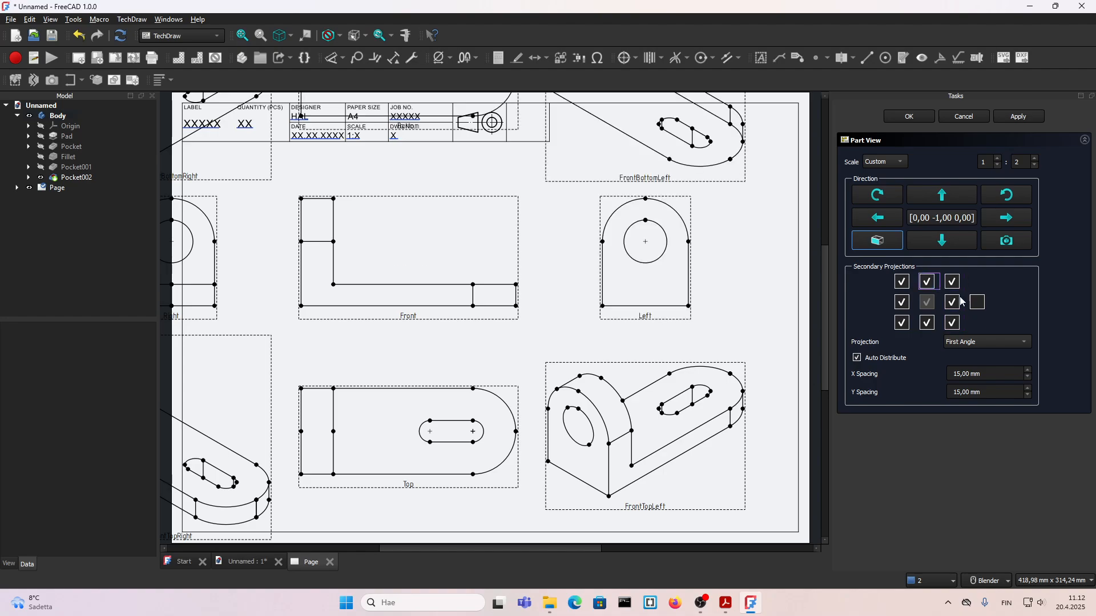
click(977, 302)
Step: Shift the projection group towards the middle of the page and set its custom scale to 1:3
scroll(583, 340, down, 3)
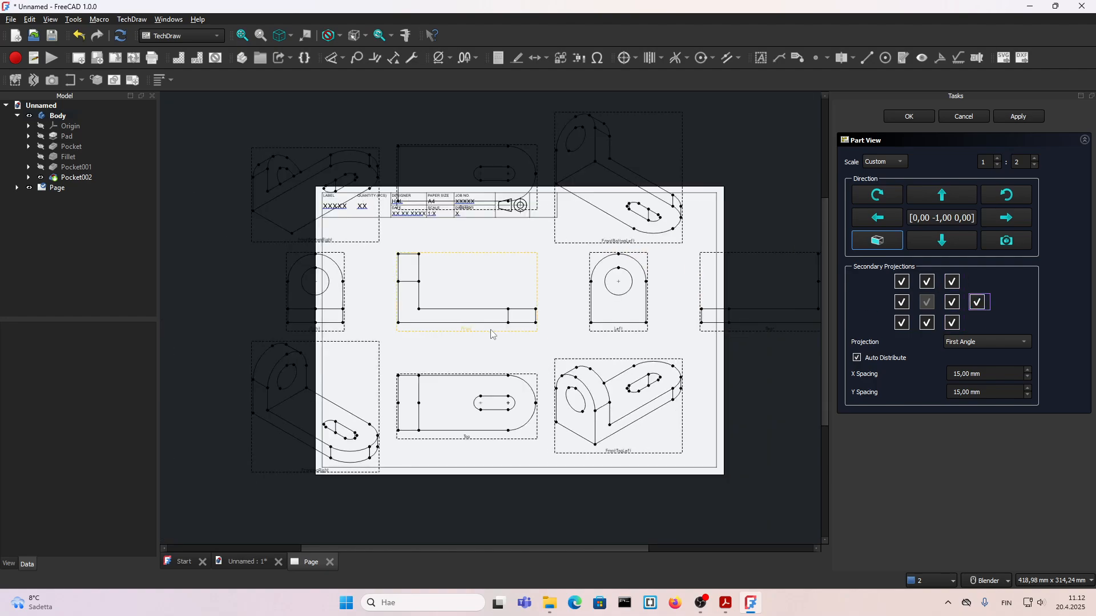
click(498, 346)
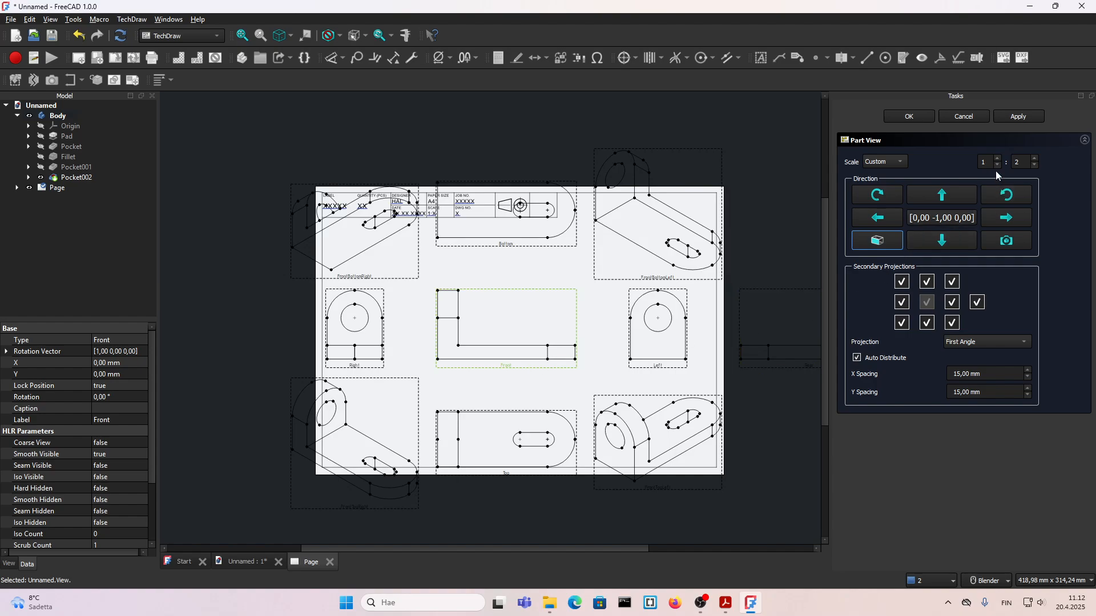
double_click(1010, 166)
click(1058, 195)
click(500, 446)
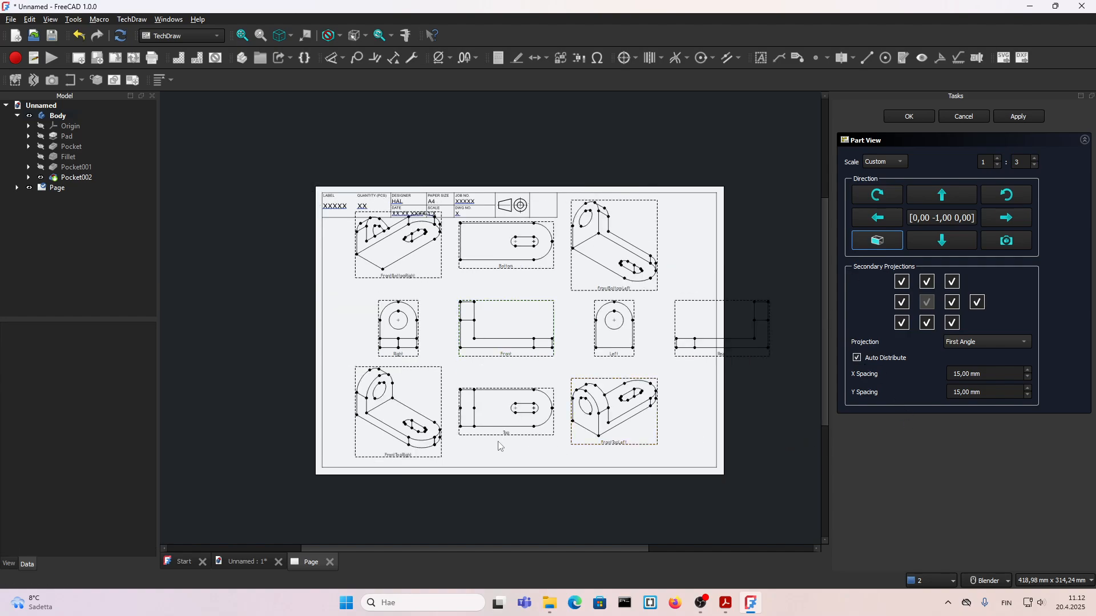
scroll(502, 378, up, 3)
click(494, 372)
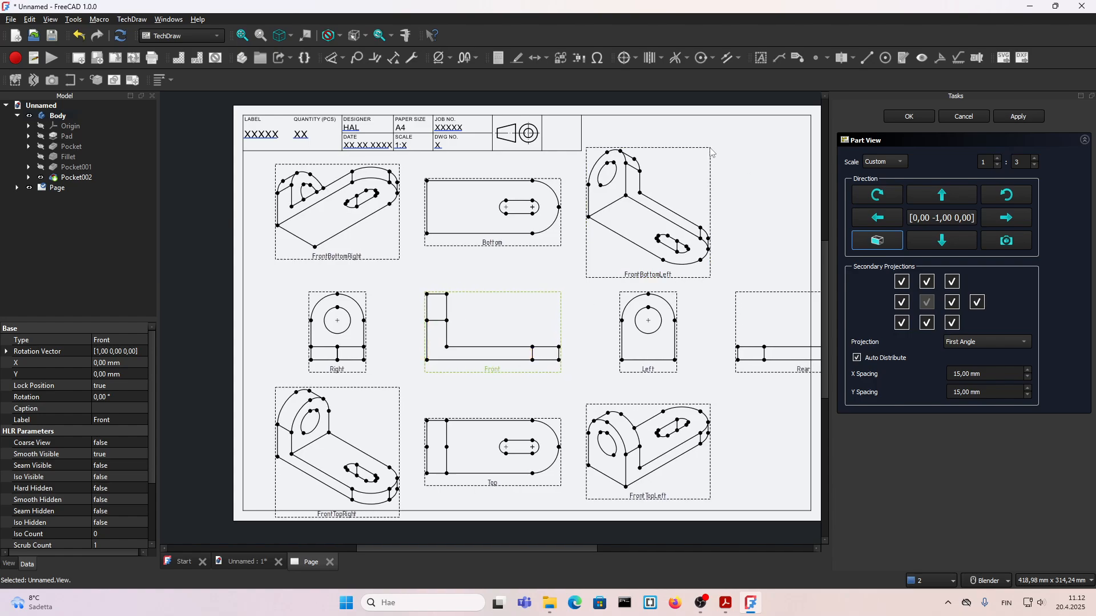
Step: Remove all nine secondary projections so that only the front view stays on the page
click(902, 322)
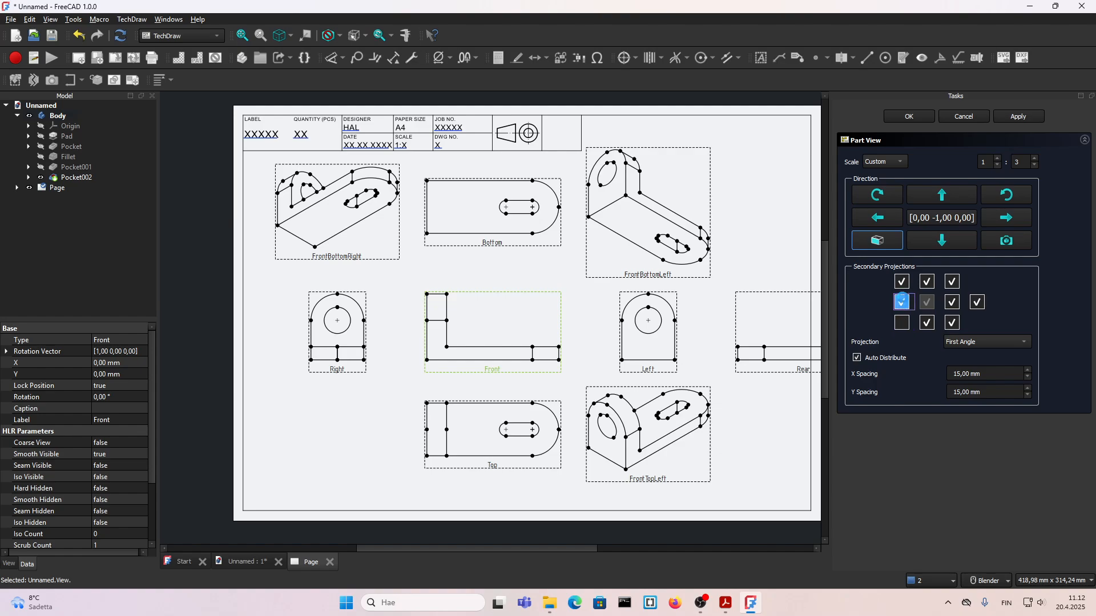
click(902, 302)
click(927, 281)
click(952, 282)
click(952, 302)
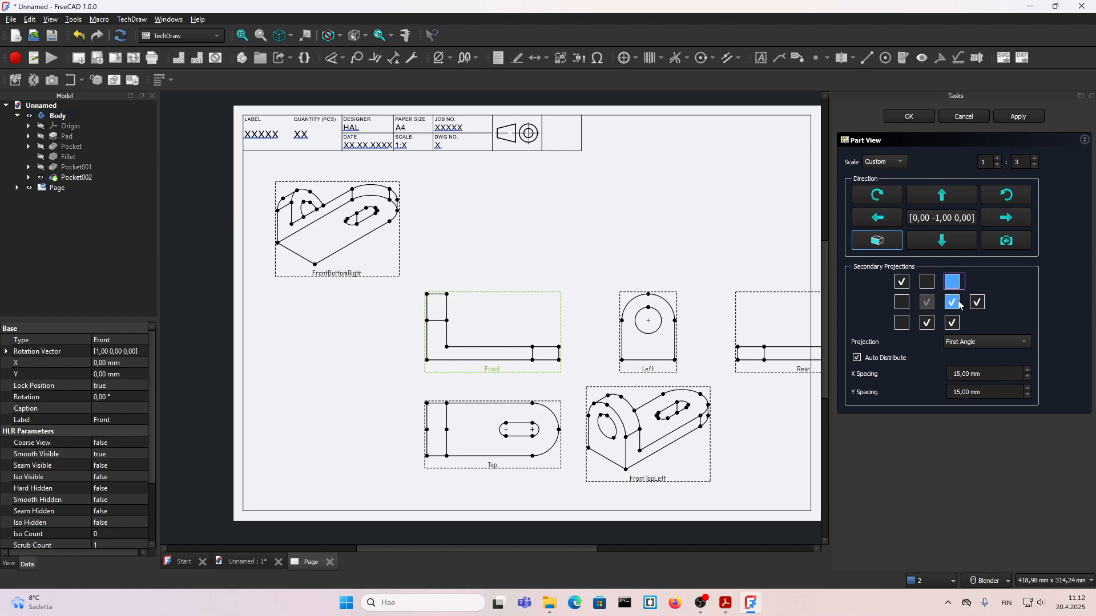
click(953, 323)
click(927, 323)
click(902, 282)
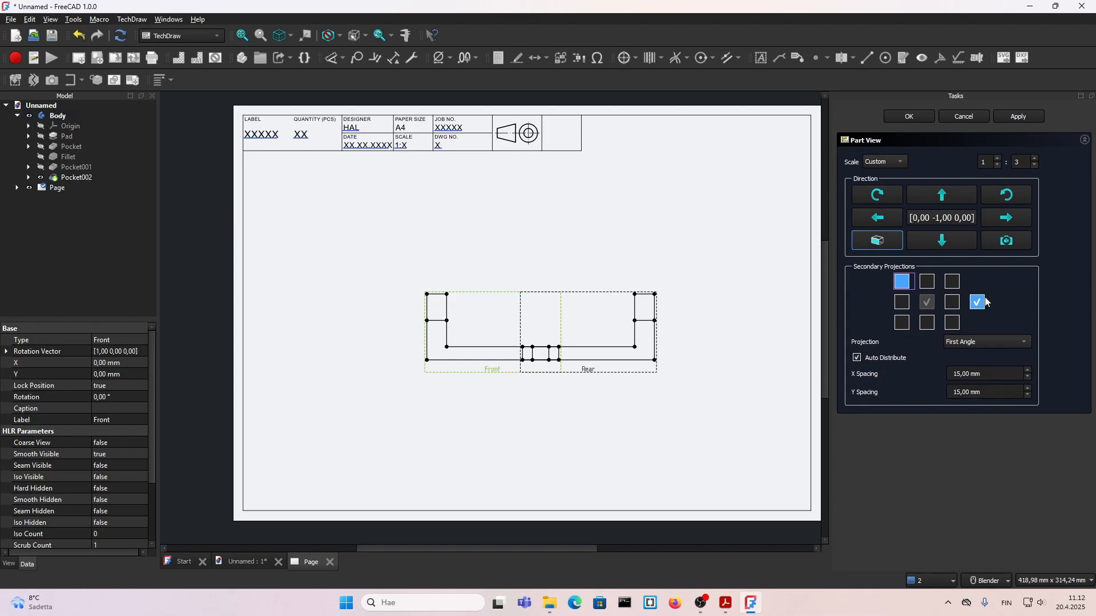
click(978, 303)
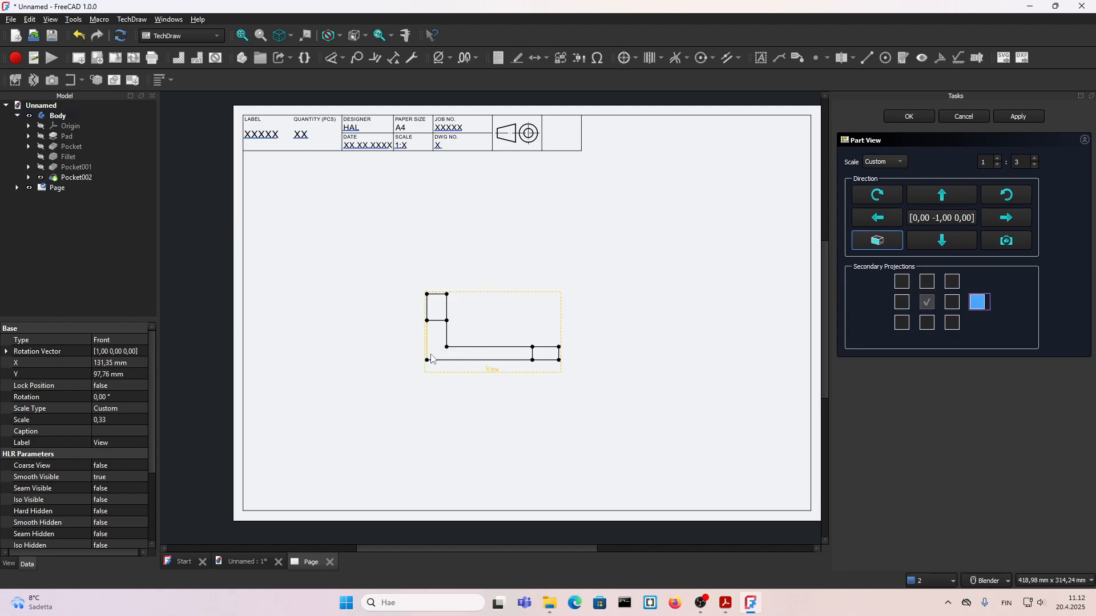
Step: Move the front view to about X 88 mm, Y 140 mm and add the Top projection
drag(497, 372, 406, 286)
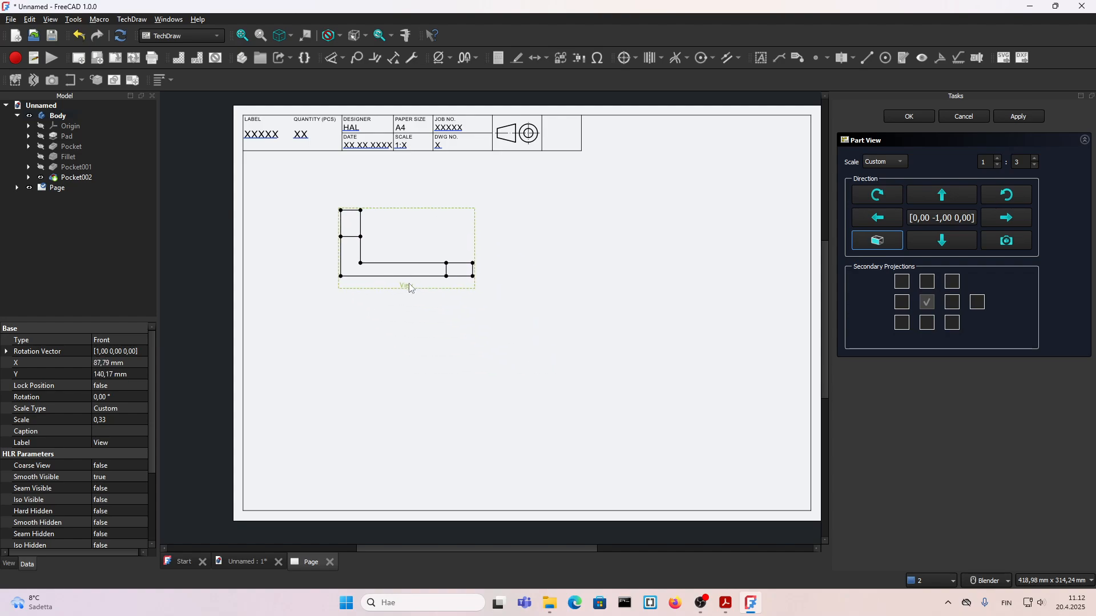
click(927, 323)
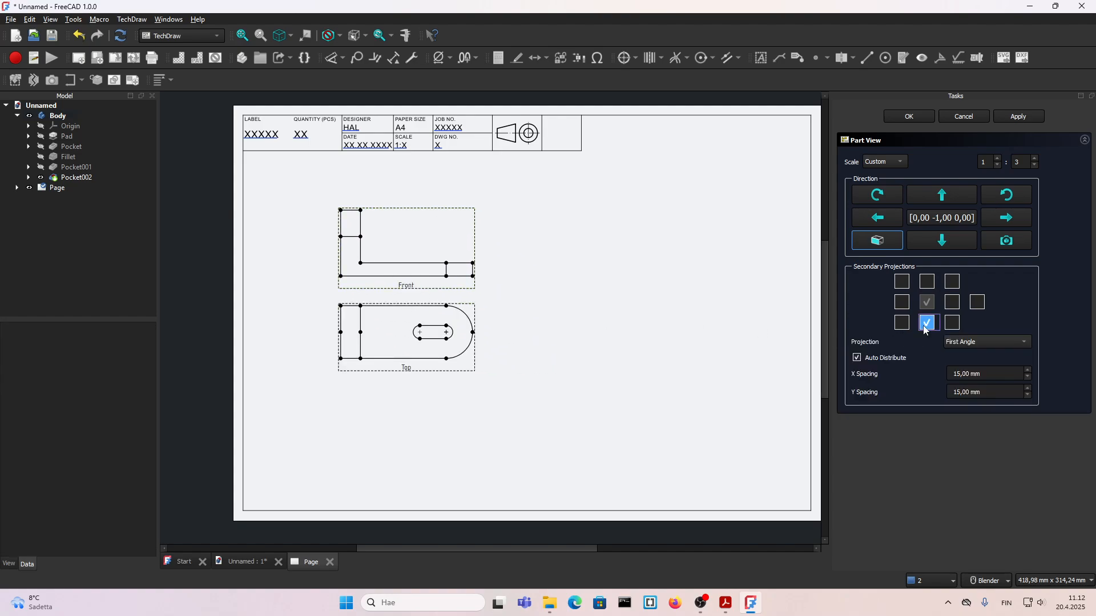
Step: Add the FrontTopLeft projection and move it to about X 100 mm, Y -53 mm relative to the group
click(952, 323)
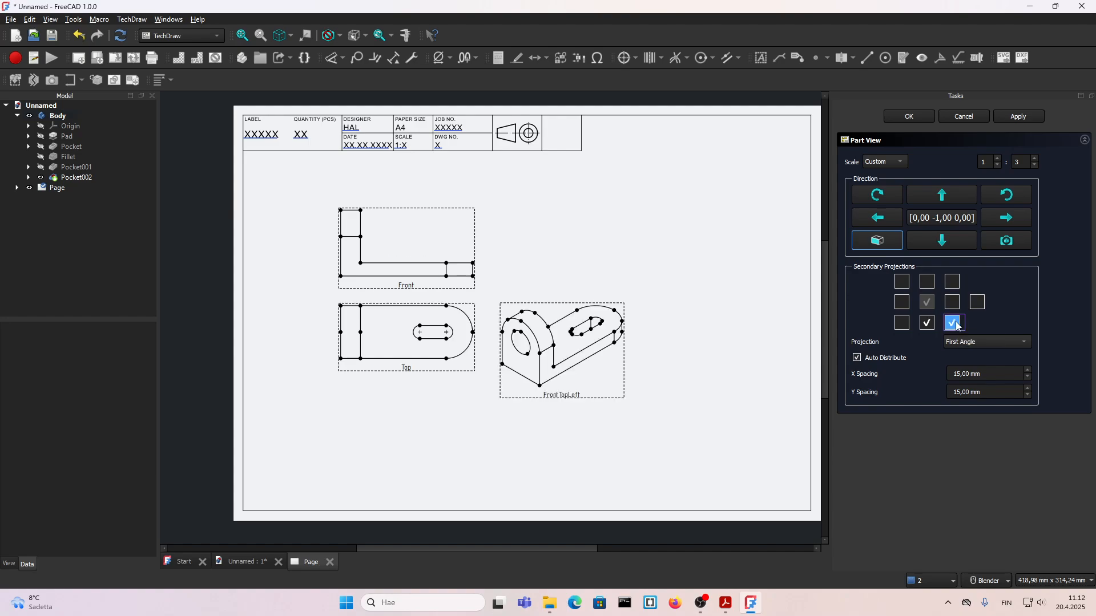
scroll(565, 394, up, 3)
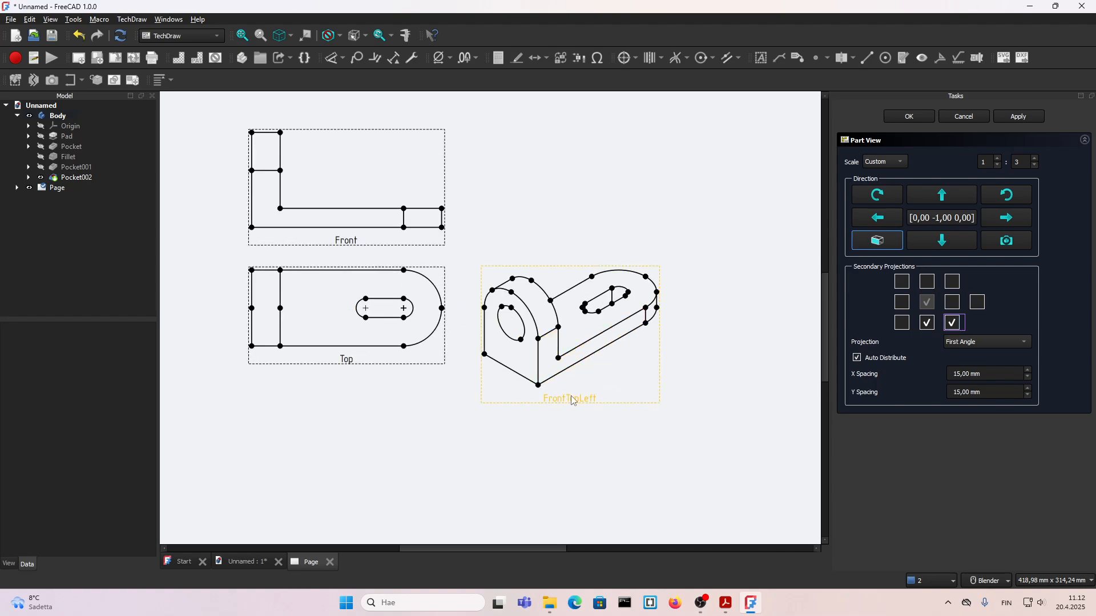
click(594, 398)
scroll(595, 400, down, 2)
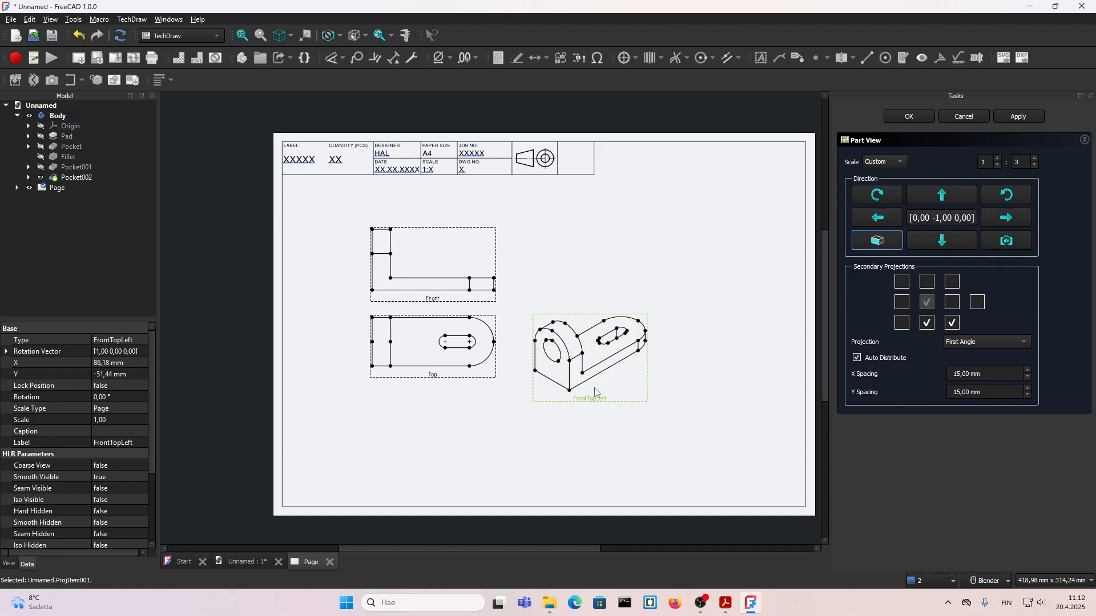
drag(592, 401, 617, 405)
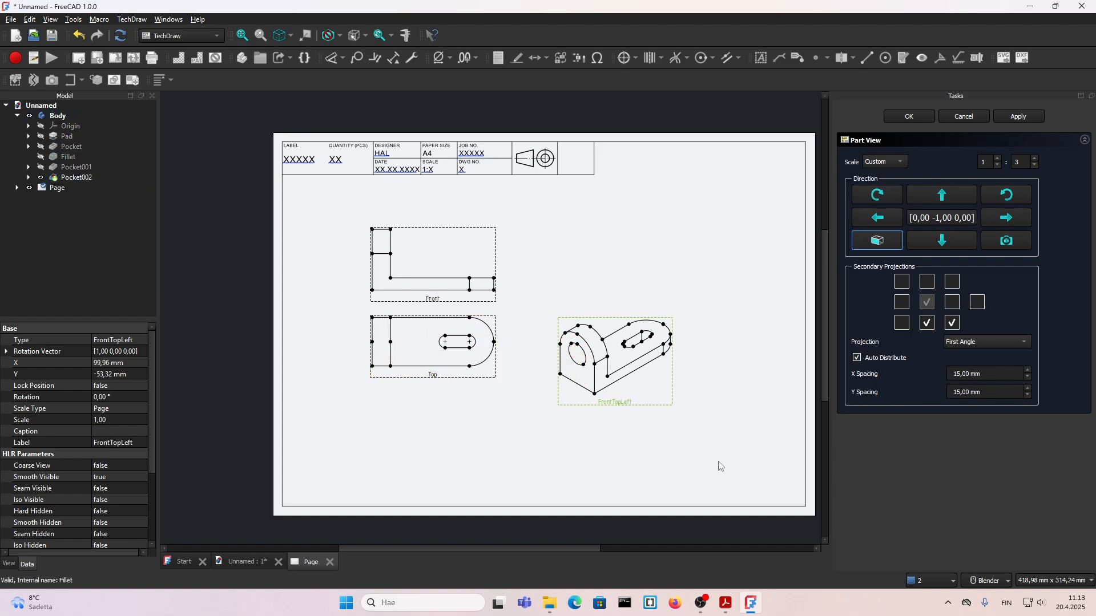
Step: Replace the FrontTopLeft projection with the Left projection and set the group's custom scale to 1:2
click(952, 303)
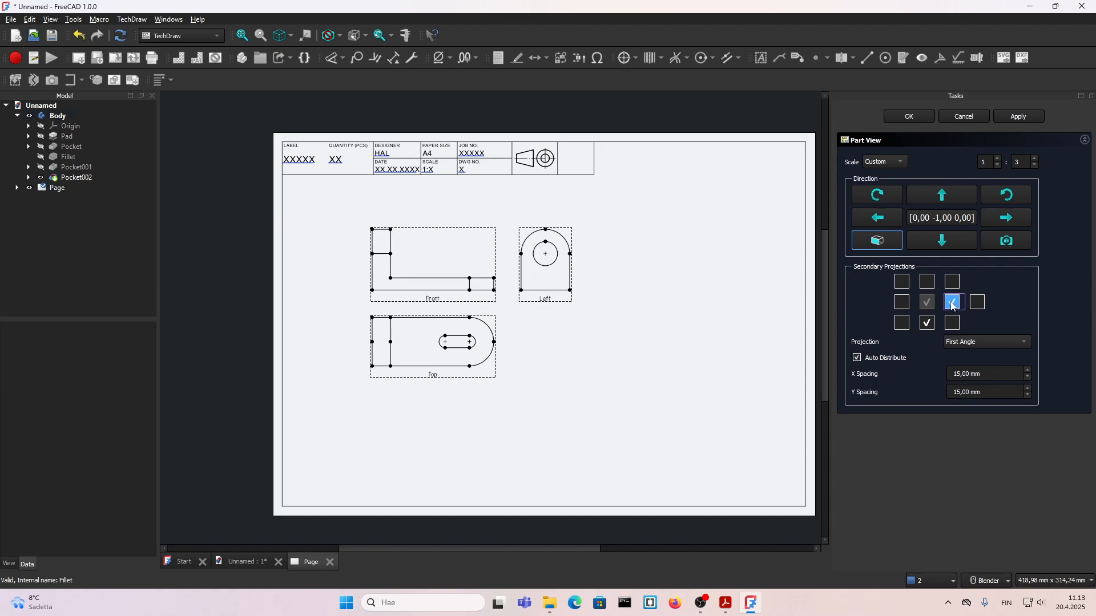
scroll(429, 297, up, 1)
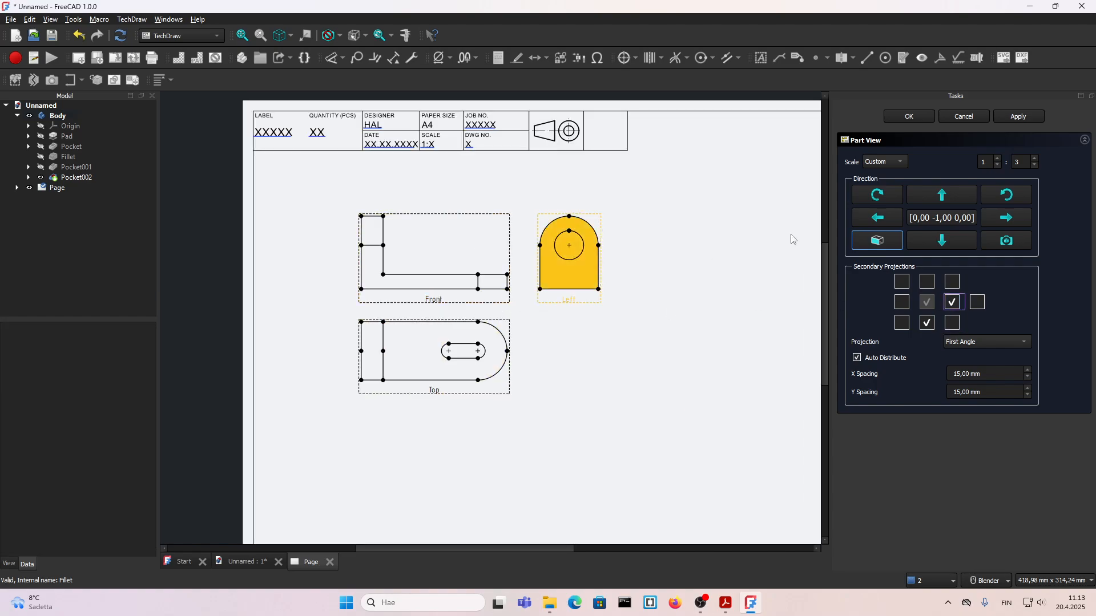
click(1034, 165)
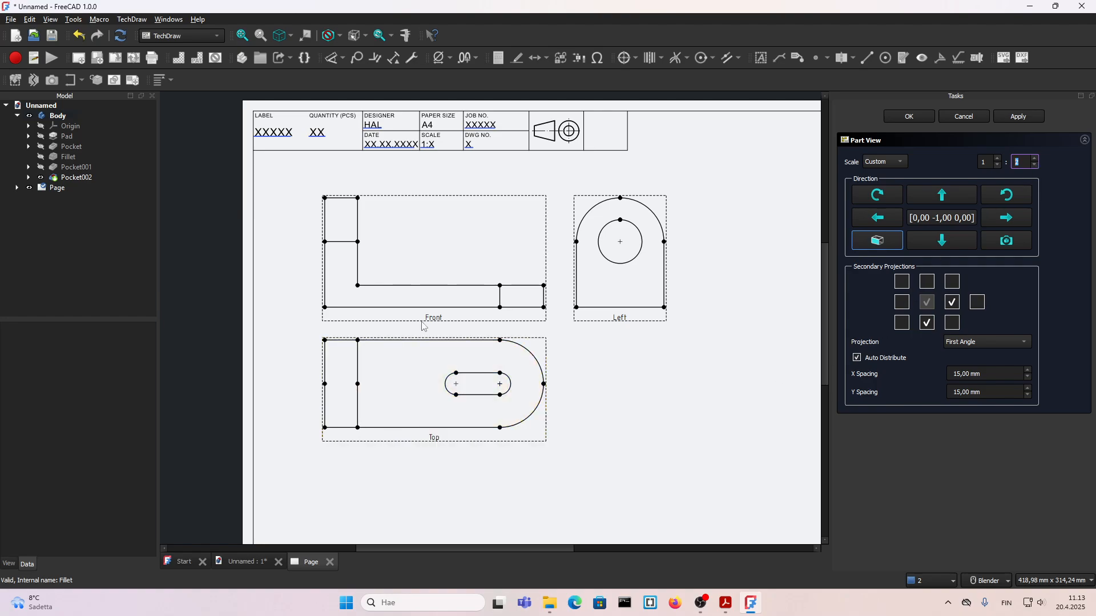
Step: Try Third Angle as the group's projection type and set it back to First Angle
click(968, 342)
click(969, 354)
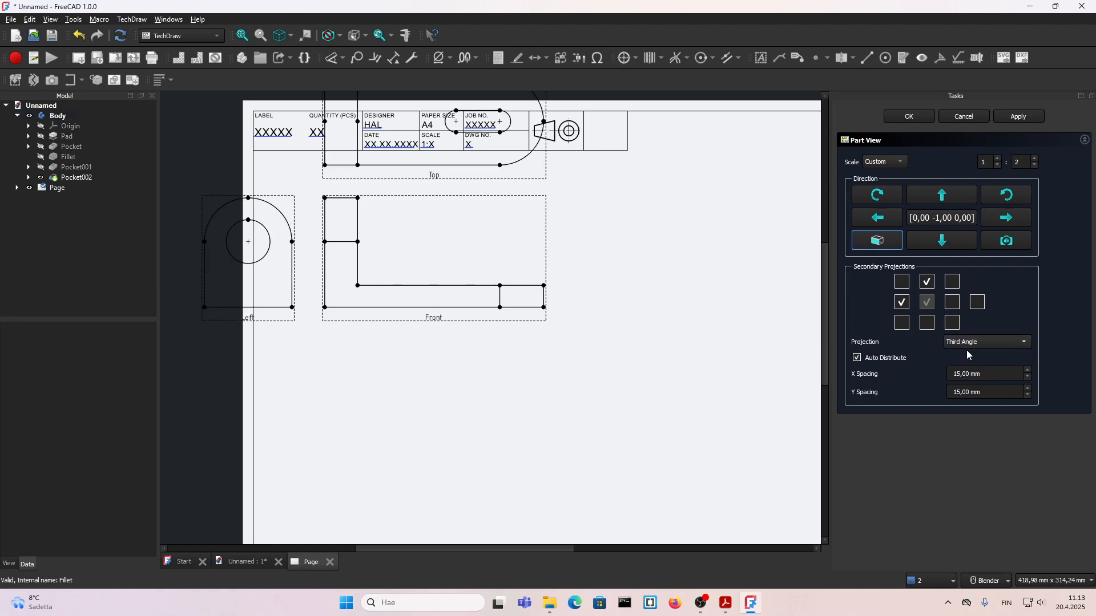
click(967, 348)
click(967, 330)
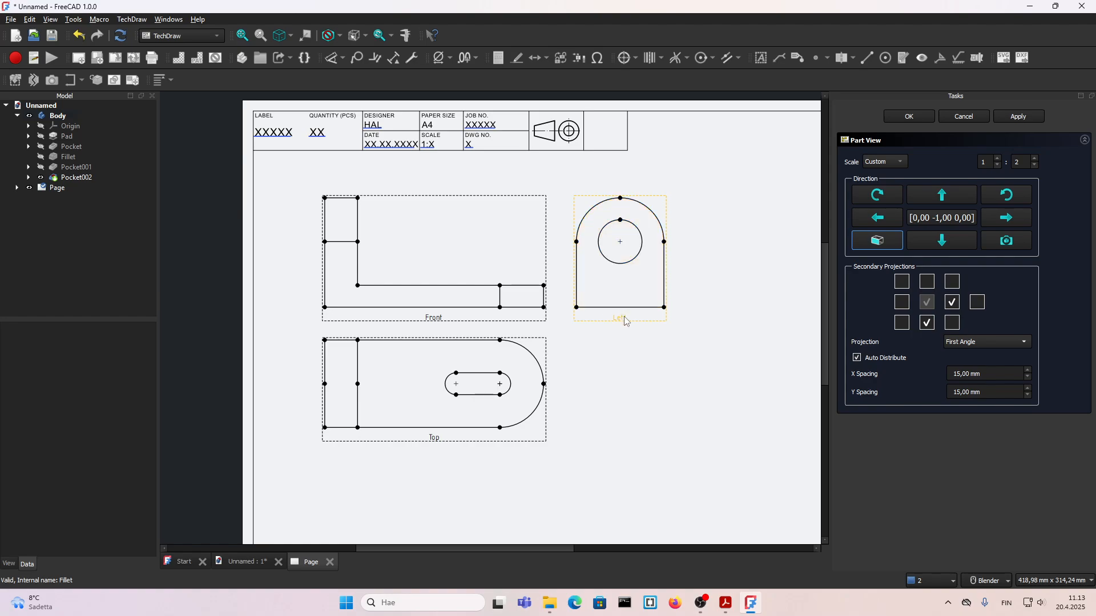
Step: Move the Left view away from the Front view and the Top view down to about Y -90 mm, and accept the projection settings
drag(625, 316, 685, 330)
drag(435, 439, 452, 503)
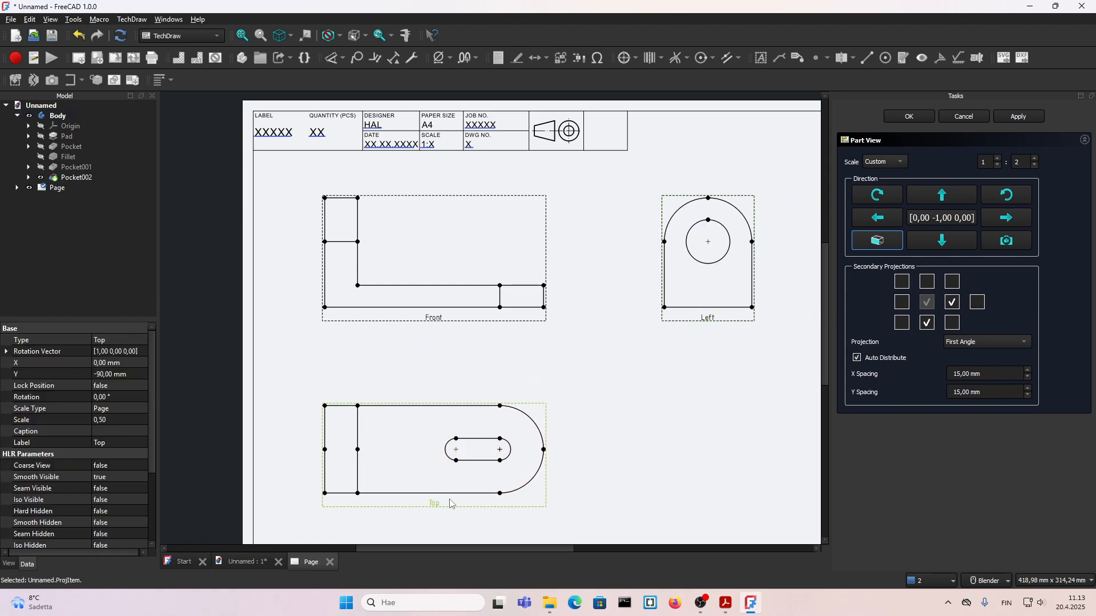
click(908, 117)
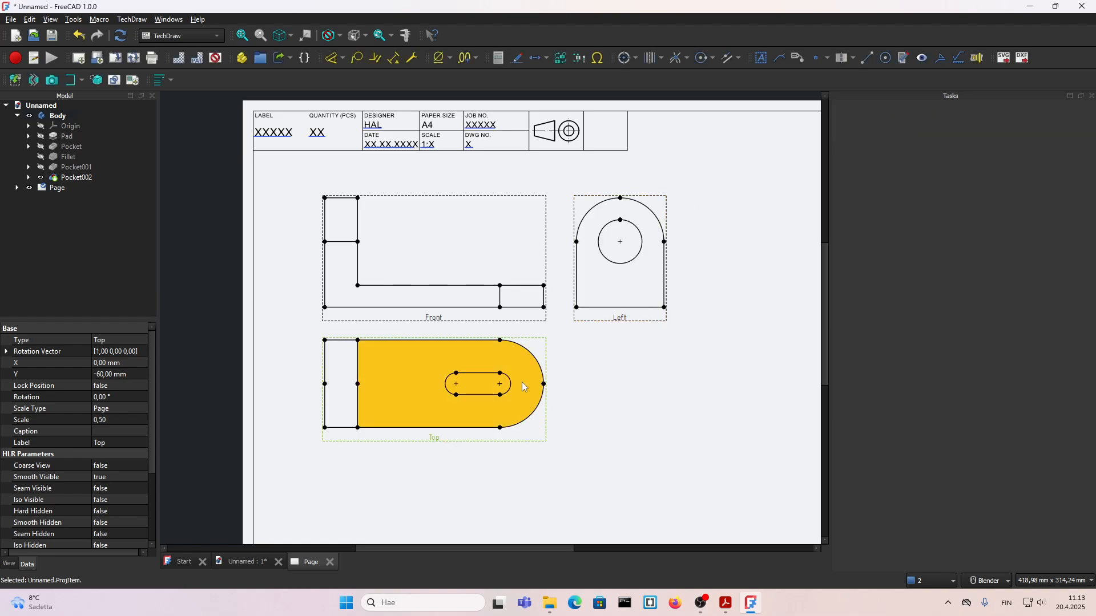
Step: Spread the Left view outwards, shift the group up slightly, move the Top view to about Y -105 mm and recompute the document
drag(434, 438, 434, 477)
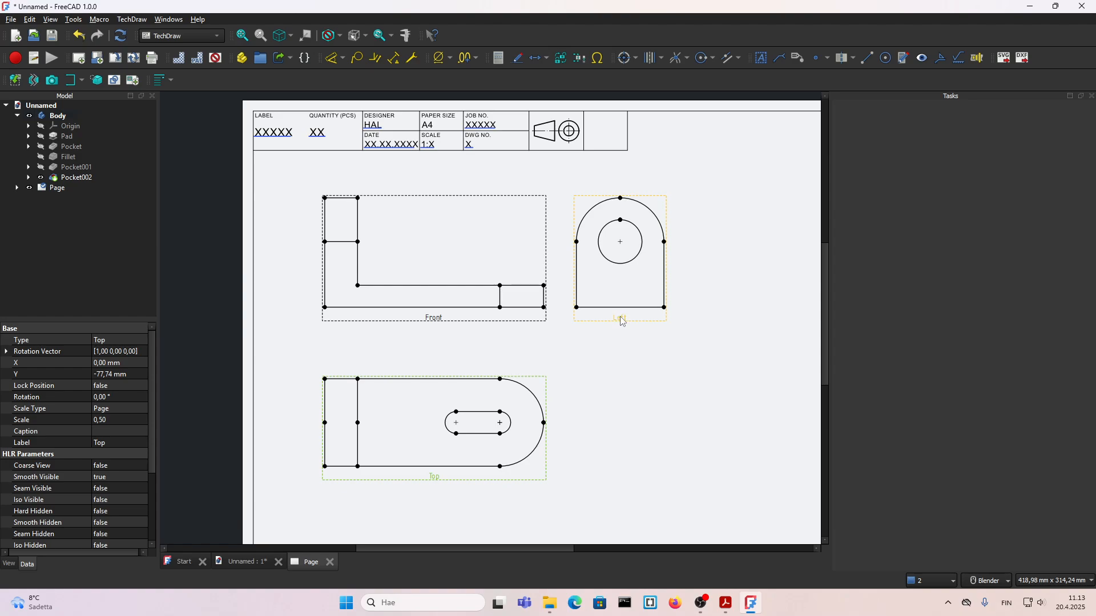
drag(620, 318, 702, 319)
drag(449, 317, 448, 301)
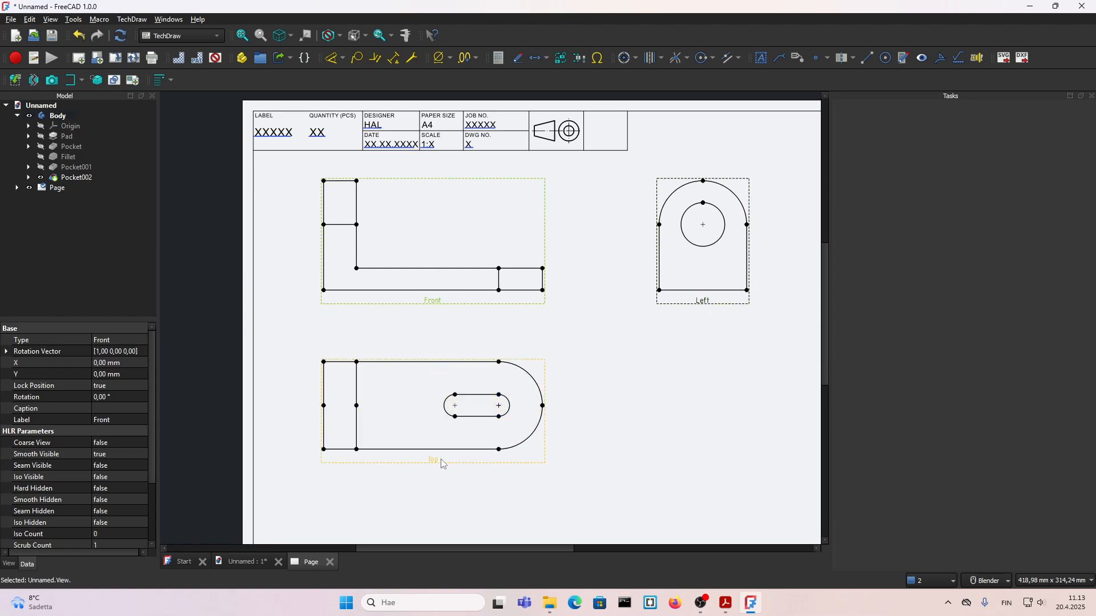
drag(447, 468, 447, 528)
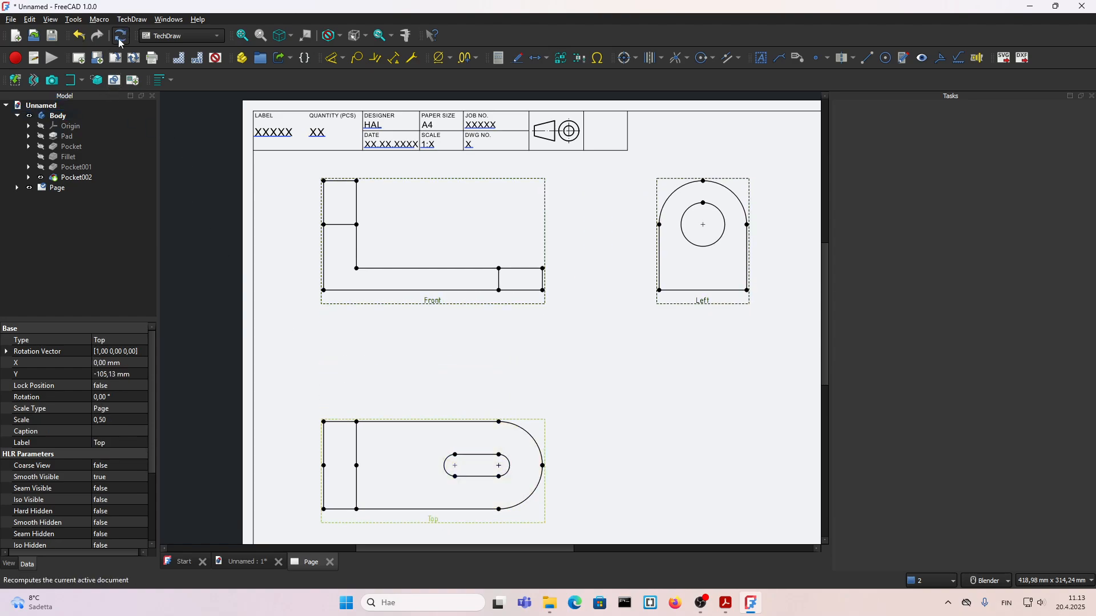
click(119, 42)
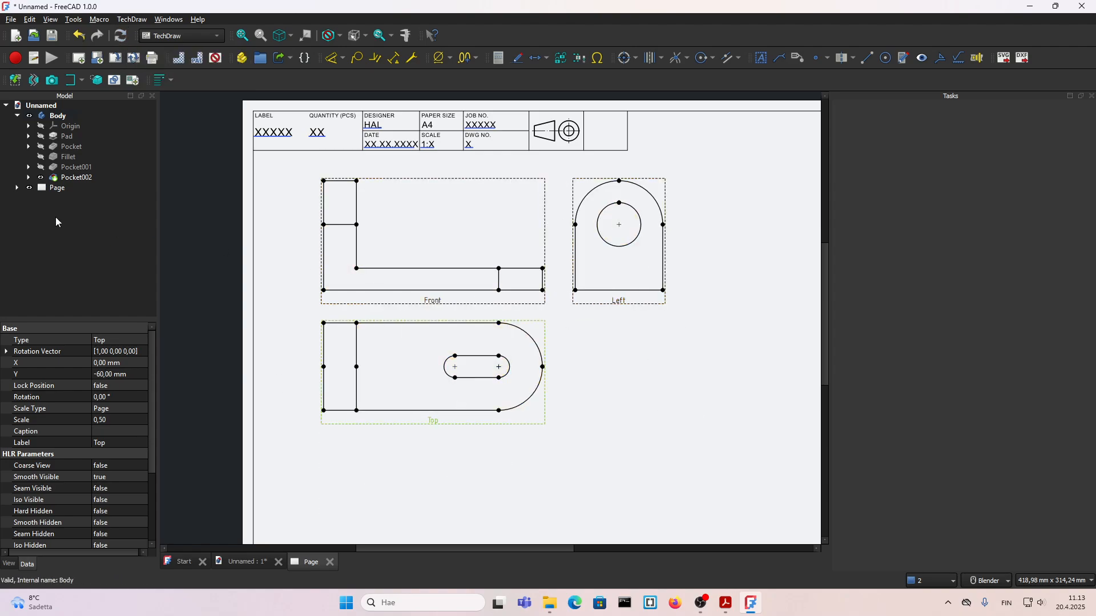
Step: Open the page's projection group for editing, turn off Auto Distribute and accept the change
click(22, 188)
click(16, 188)
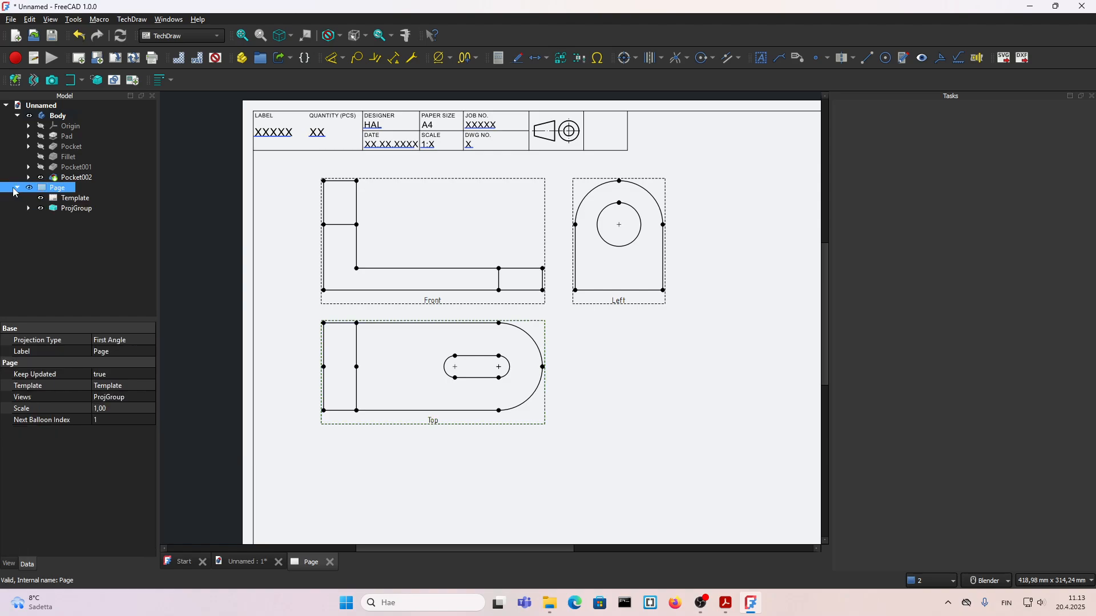
double_click(65, 209)
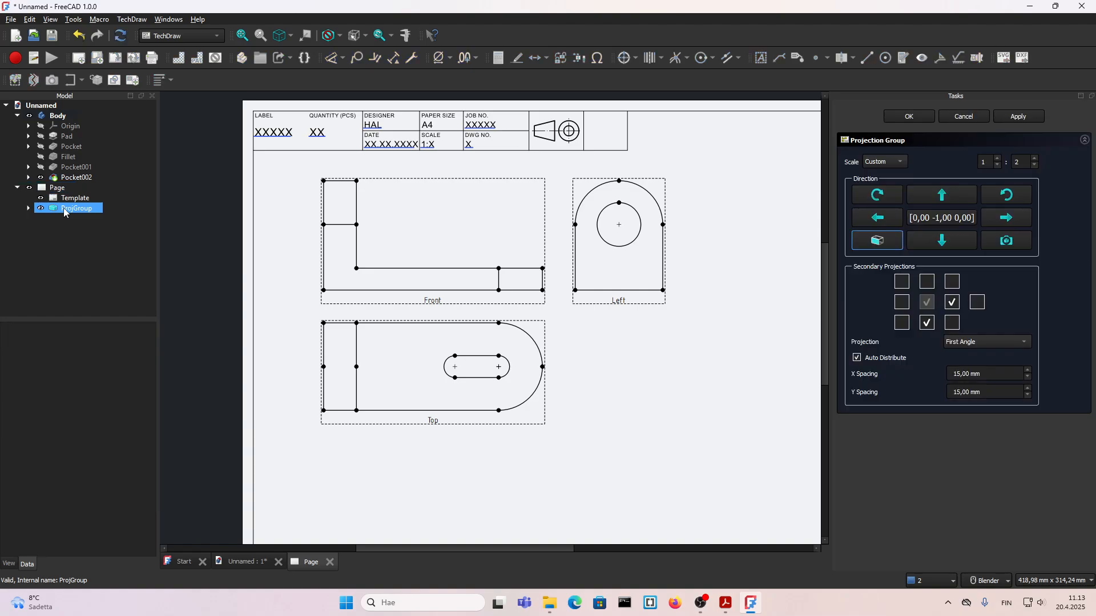
click(858, 358)
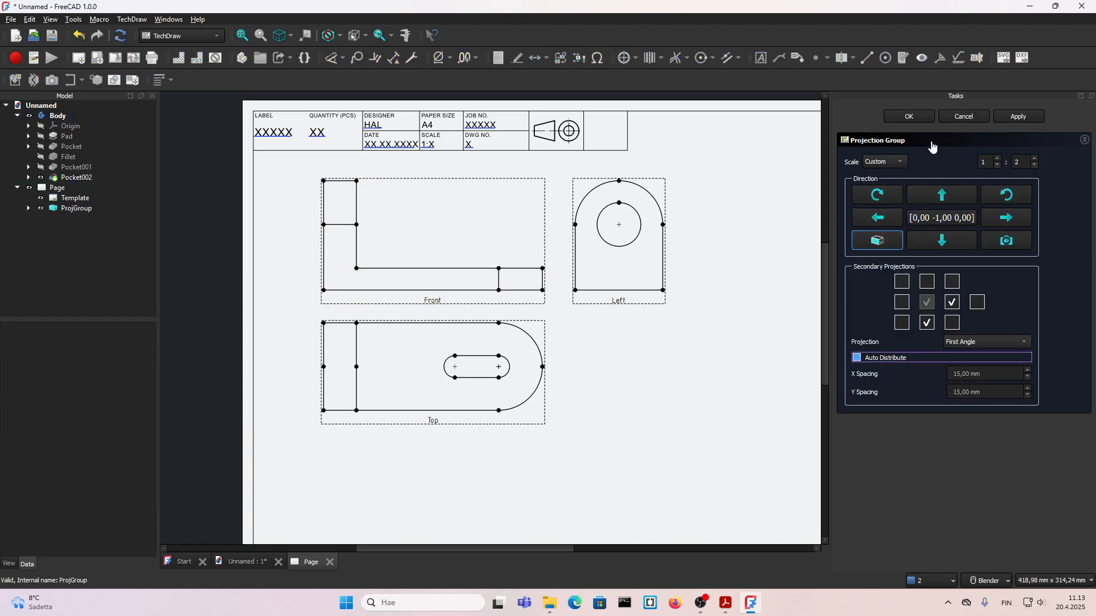
click(912, 116)
Step: Move the Left and Top views farther from the Front view and shift the whole group slightly down and left
drag(619, 305, 680, 311)
drag(453, 423, 452, 460)
drag(430, 301, 410, 321)
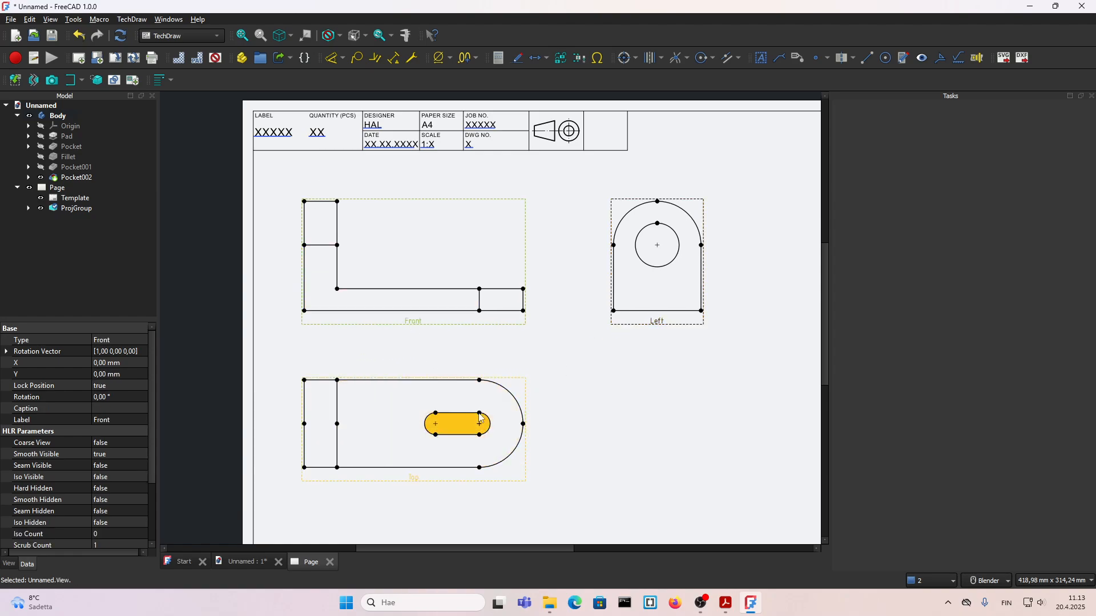
click(605, 388)
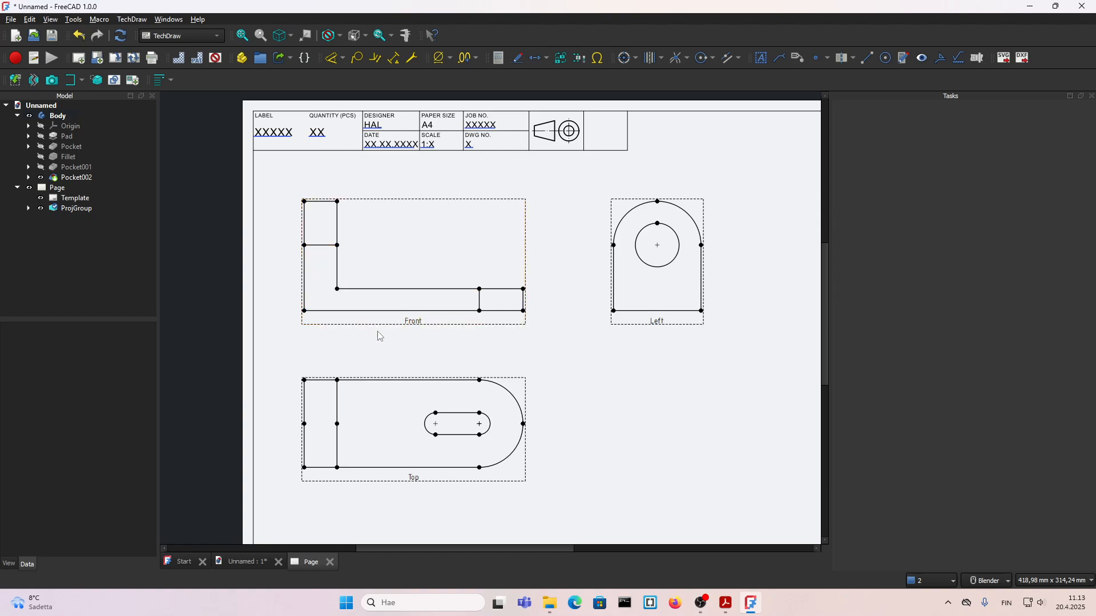
Step: Select the horizontal edge across the upright leg in the Front view
scroll(409, 385, up, 1)
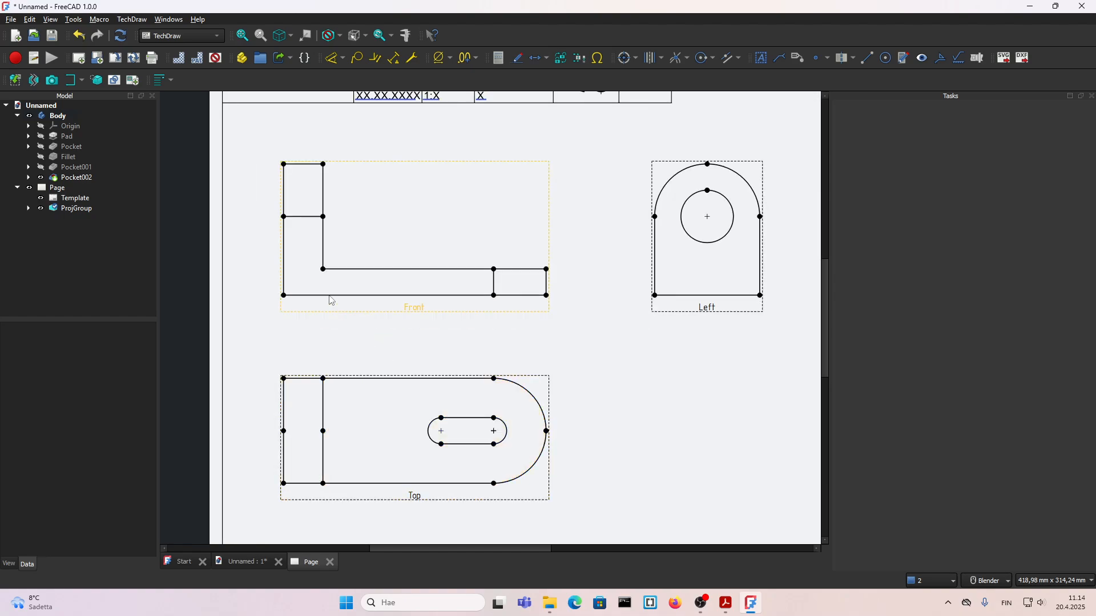
click(301, 217)
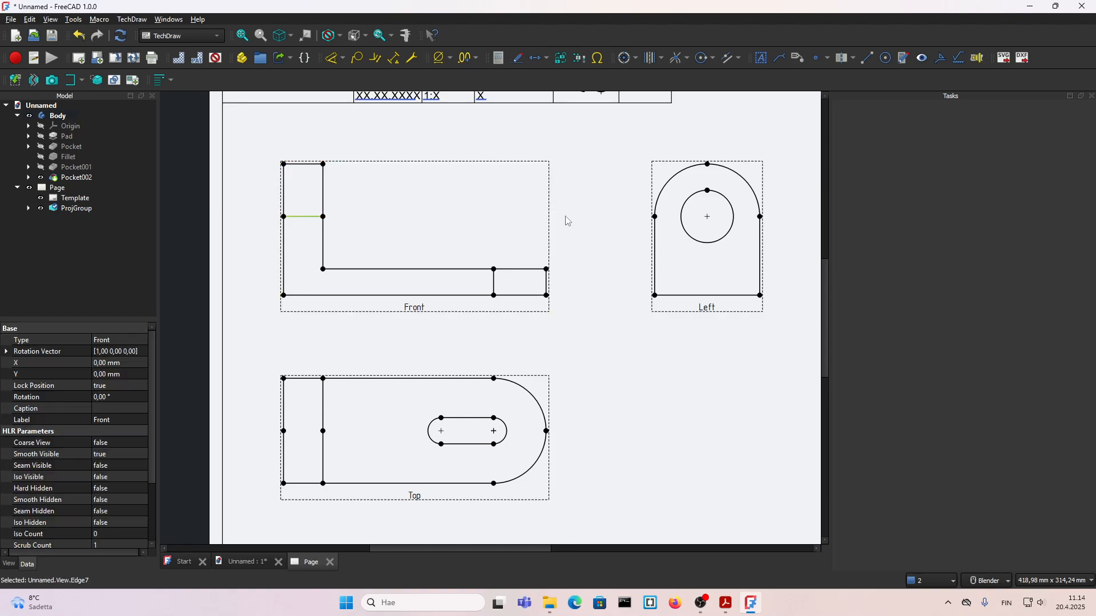
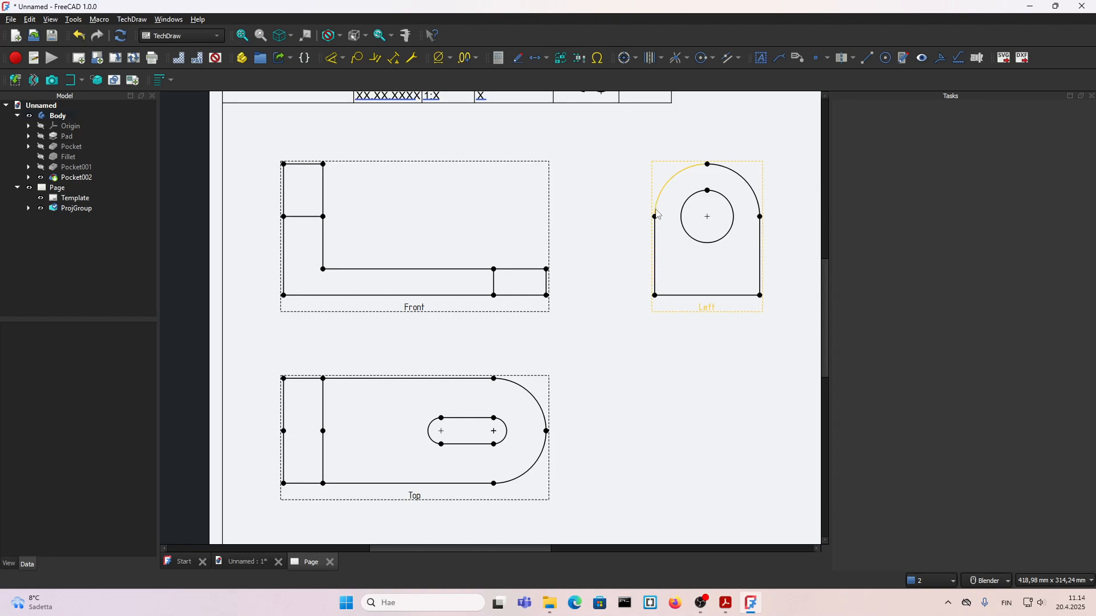
Step: Hide the horizontal edge across the upright leg in the Front view by setting its line visibility to False
click(300, 217)
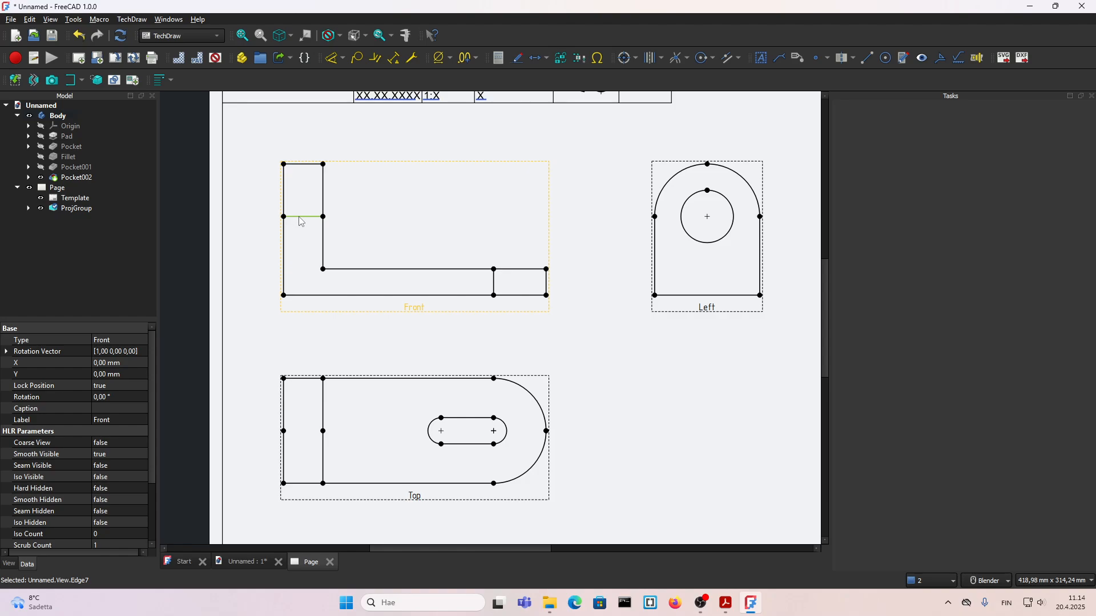
double_click(299, 217)
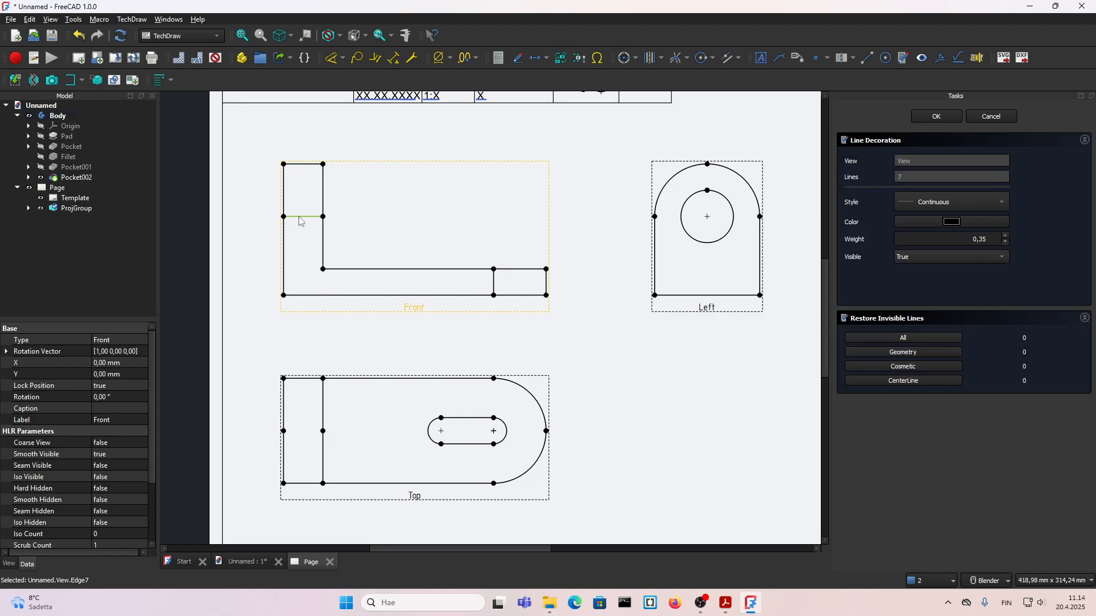
click(914, 262)
click(918, 251)
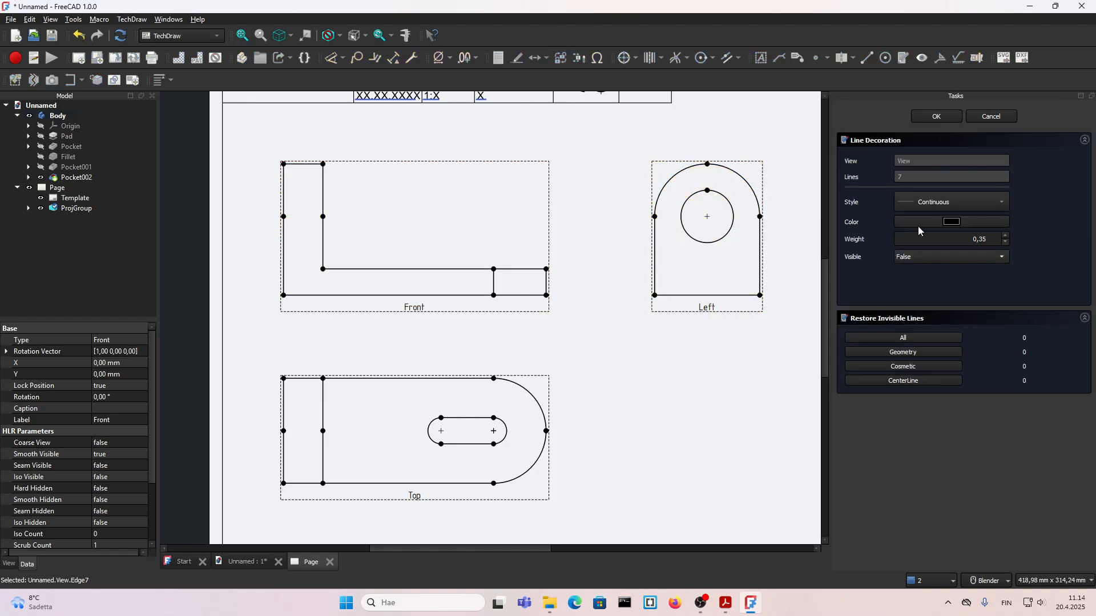
click(943, 120)
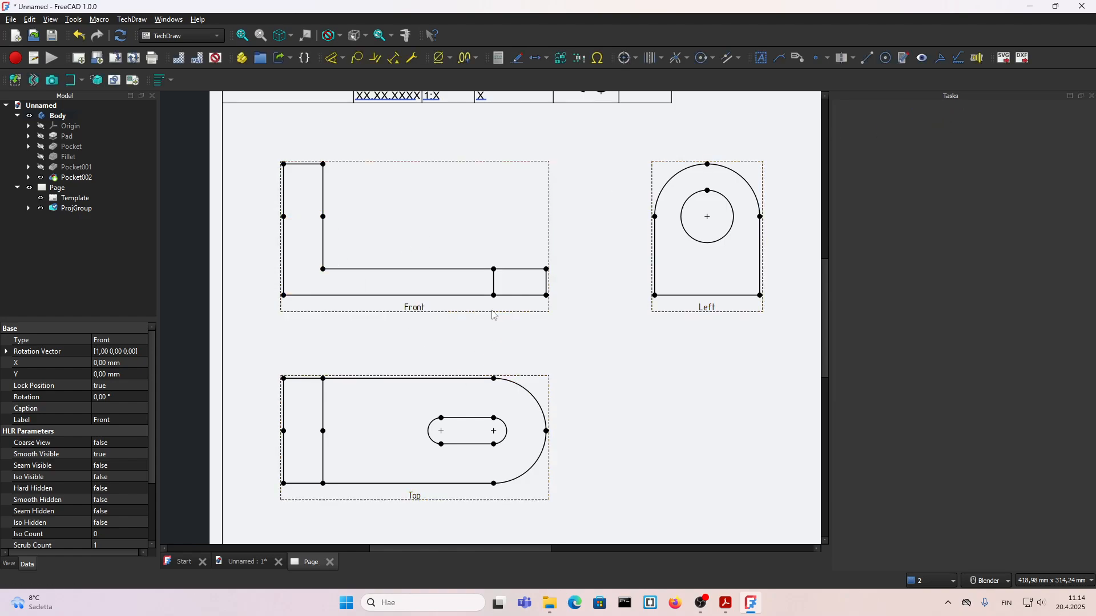
Step: Hide the short vertical edge near the rounded end of the base in the Front view
double_click(495, 289)
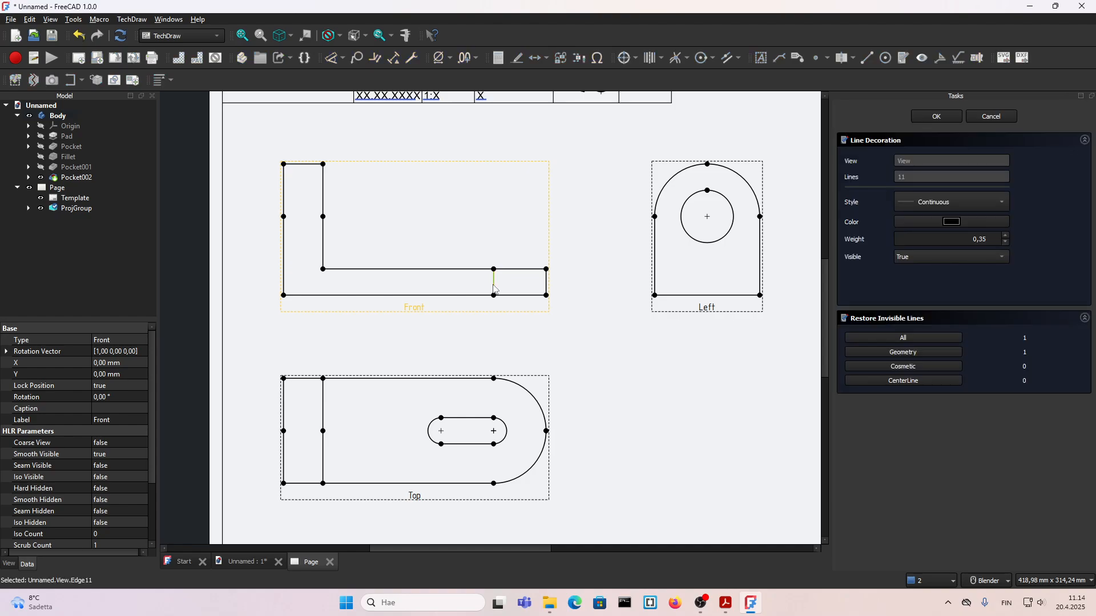
click(916, 257)
click(919, 245)
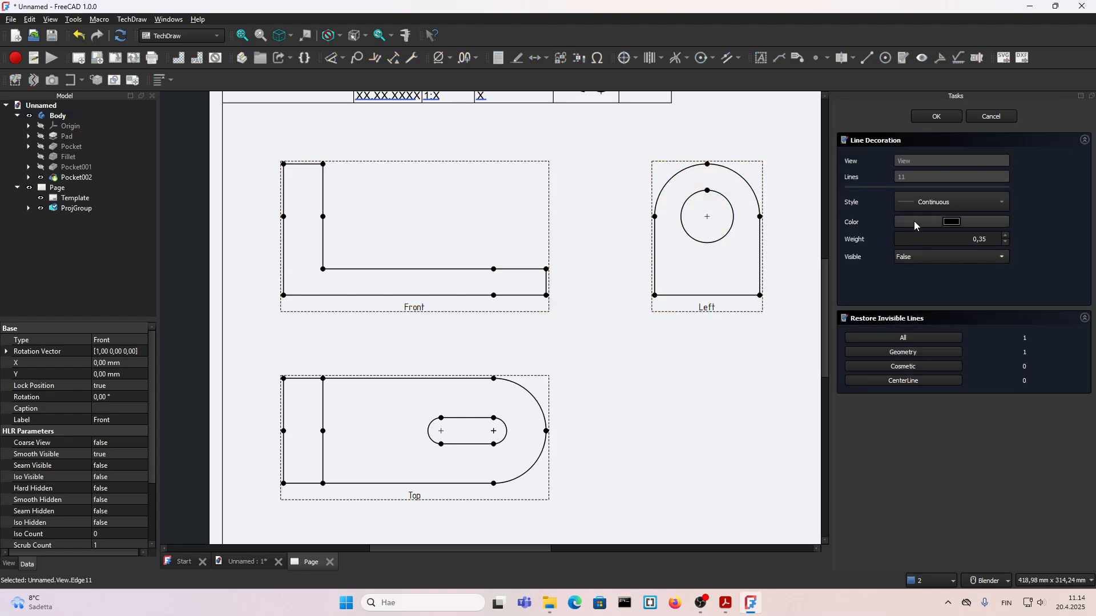
click(936, 116)
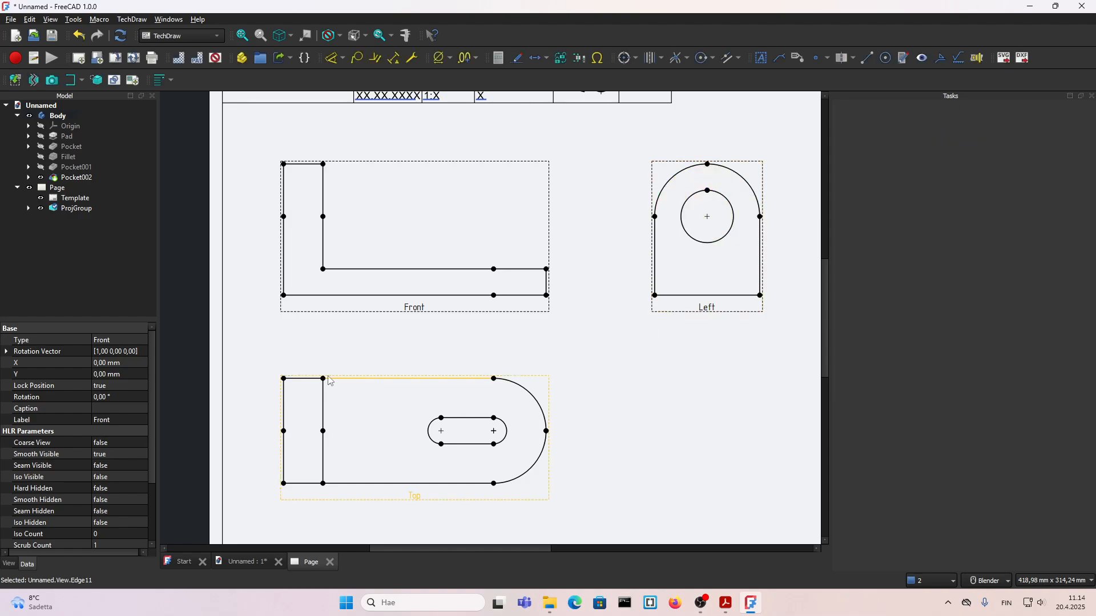
click(603, 419)
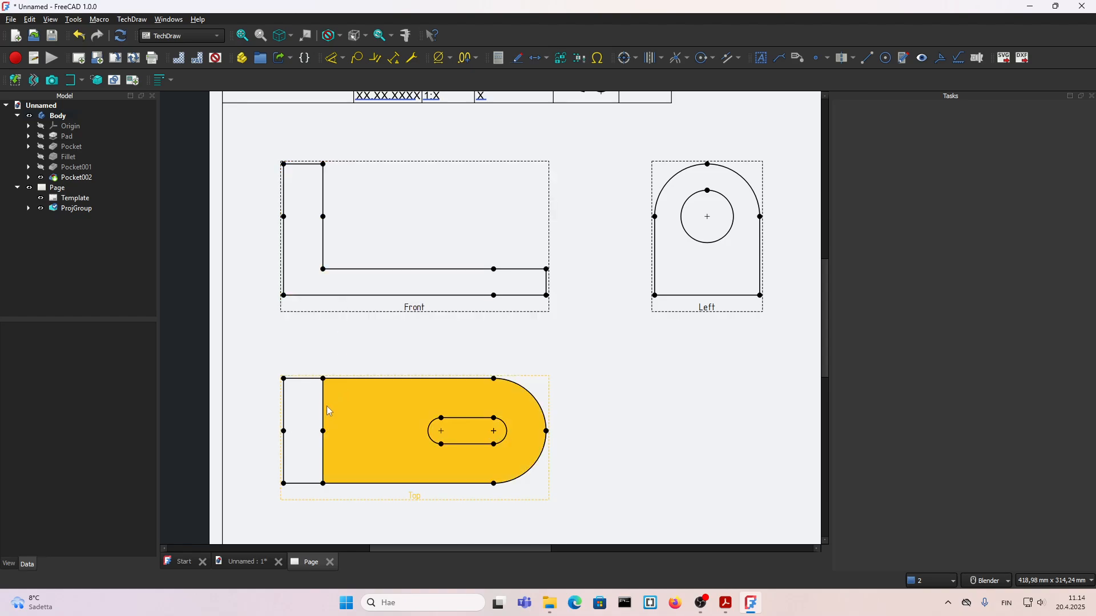
Step: Fillet the 3D model's inner corner edge between the upright leg and the base with a 10 mm radius in Part Design, checking 7.pdf
double_click(56, 116)
click(378, 389)
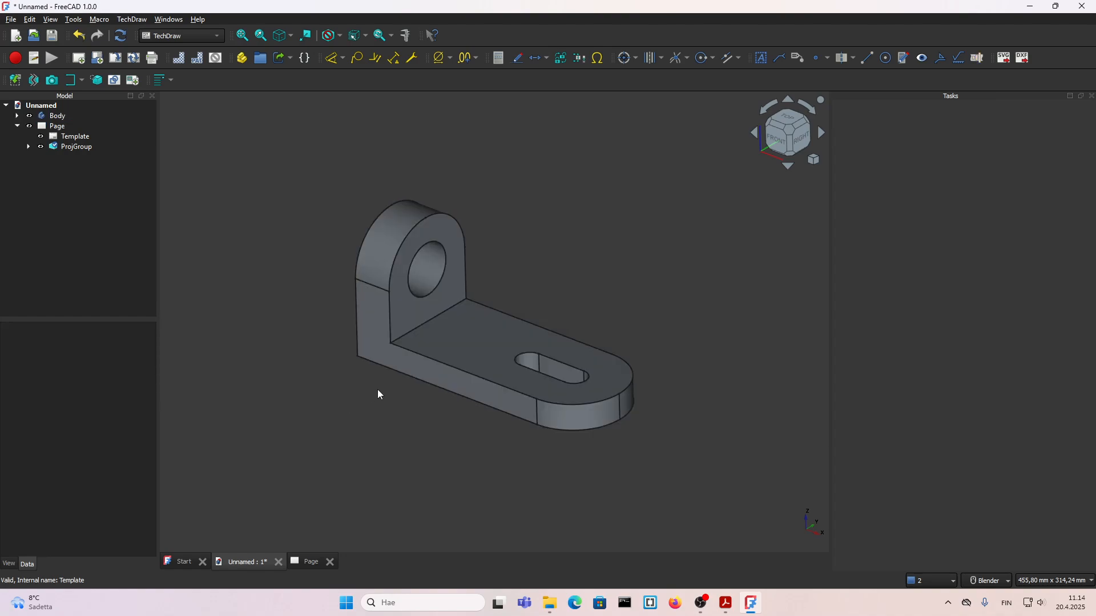
click(409, 331)
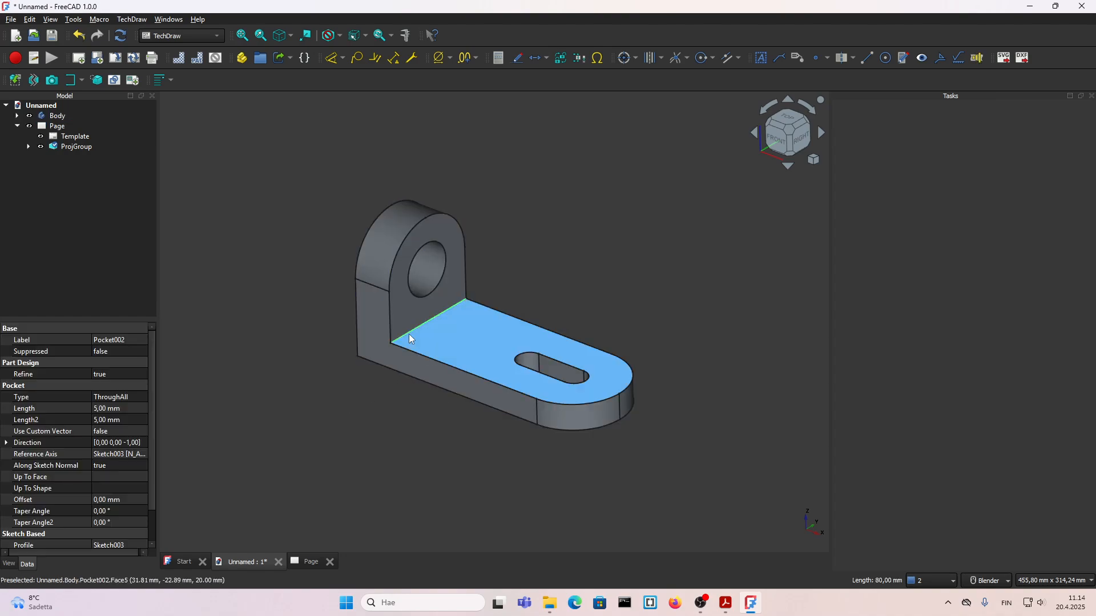
click(182, 37)
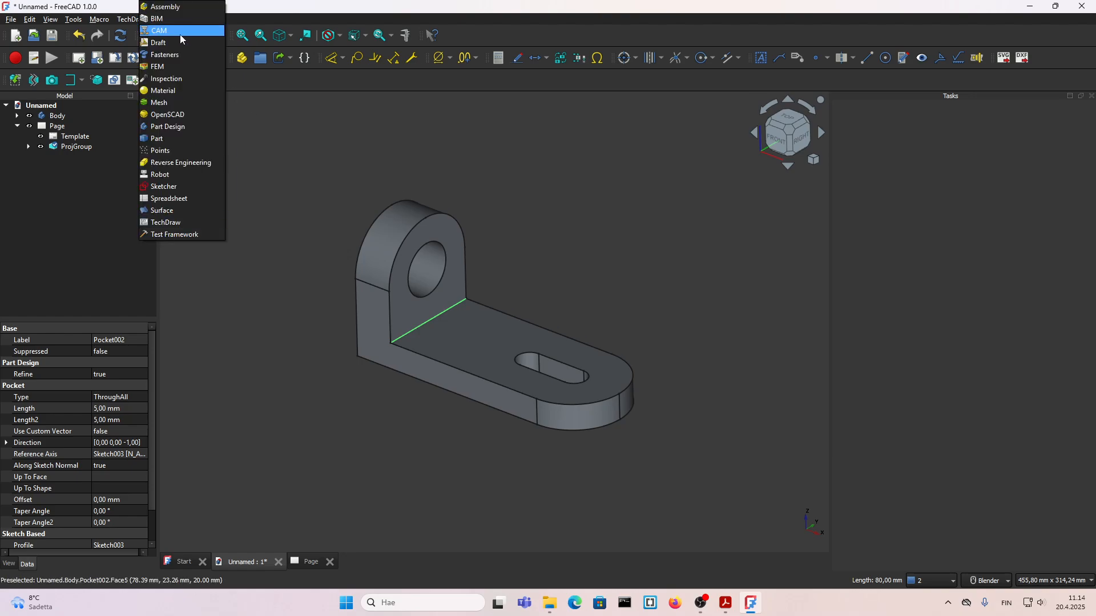
click(176, 127)
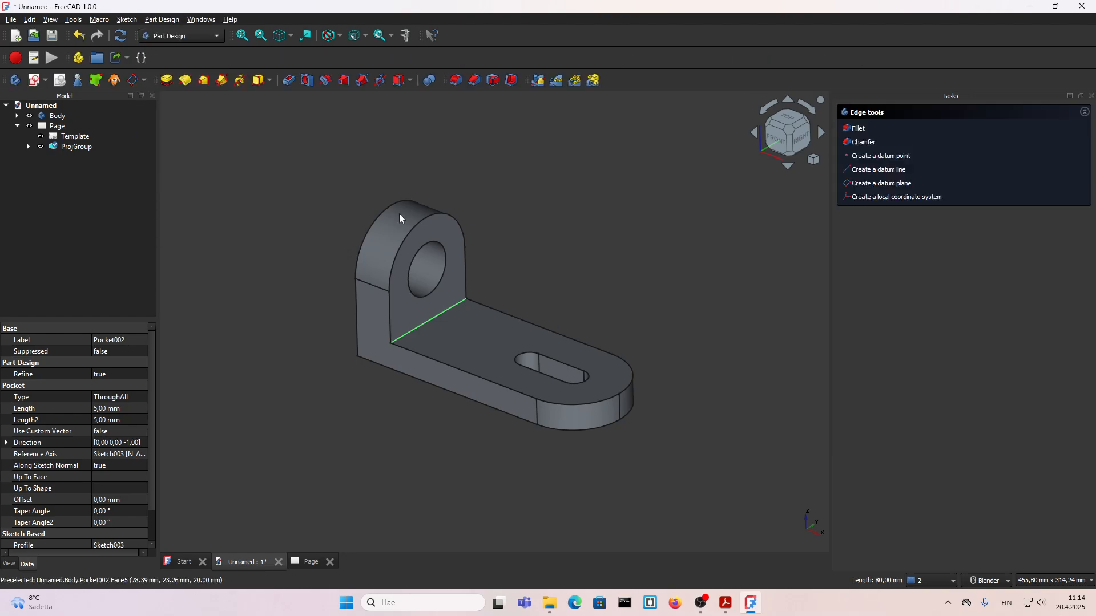
click(443, 312)
click(856, 129)
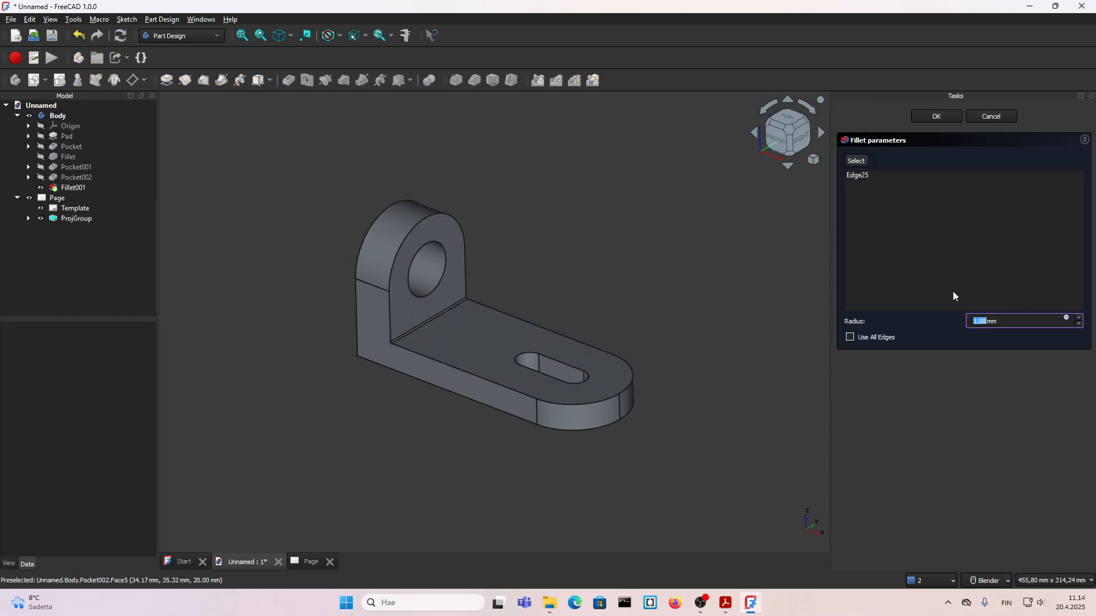
click(748, 603)
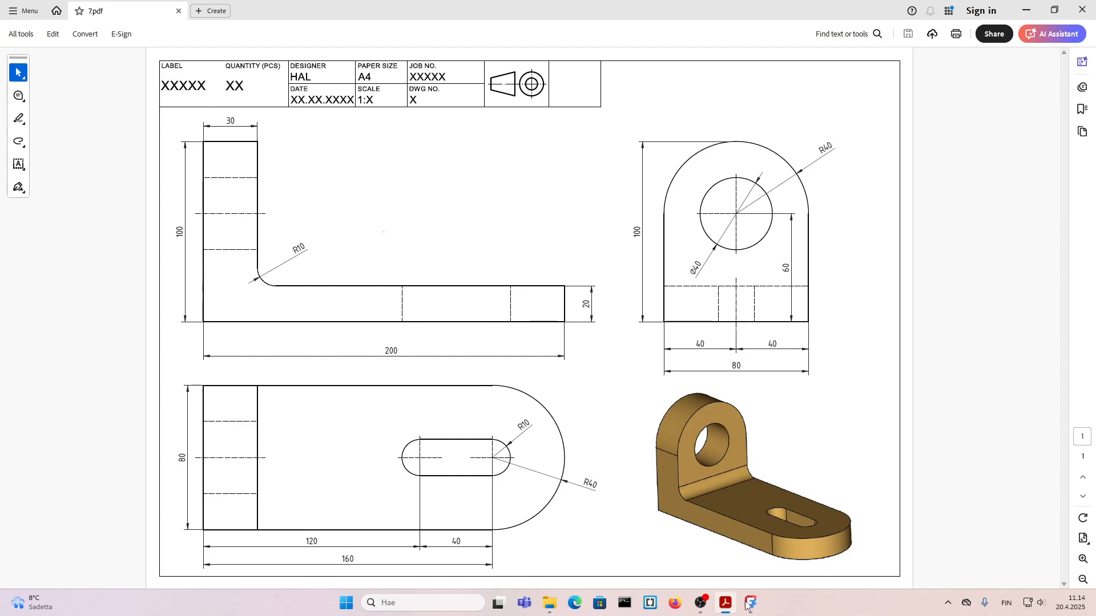
click(748, 604)
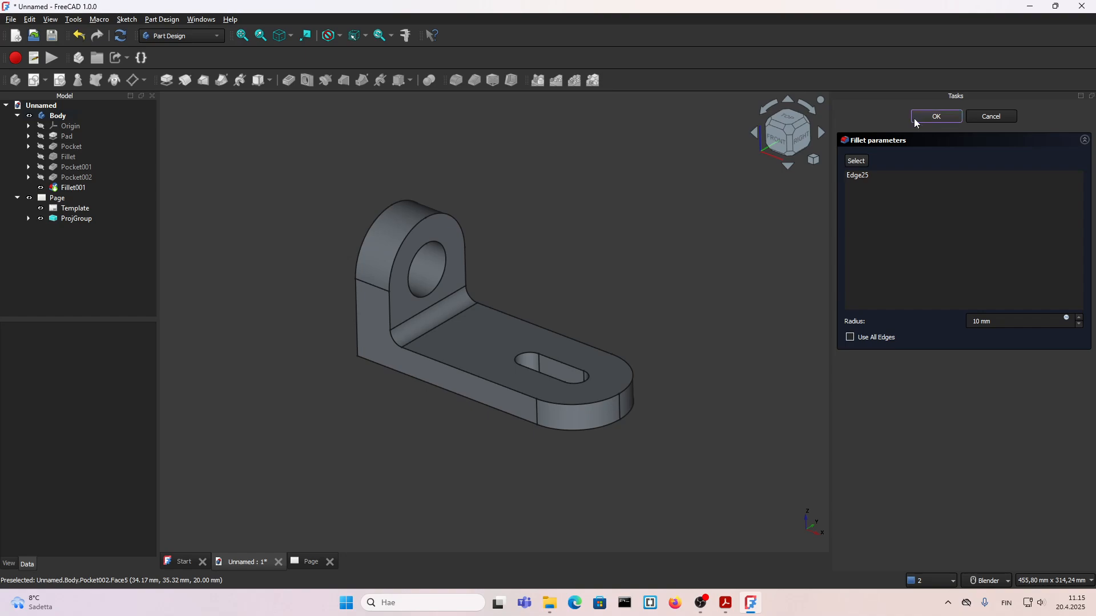
click(936, 117)
Step: Reopen the drawing page and recompute the document to refresh its views
click(52, 200)
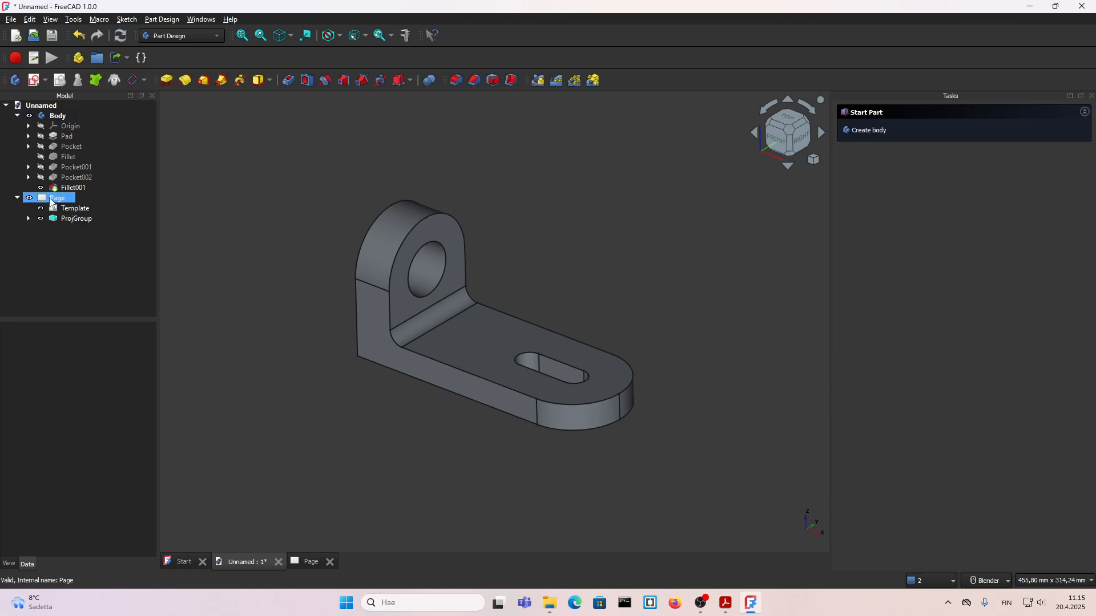
double_click(52, 199)
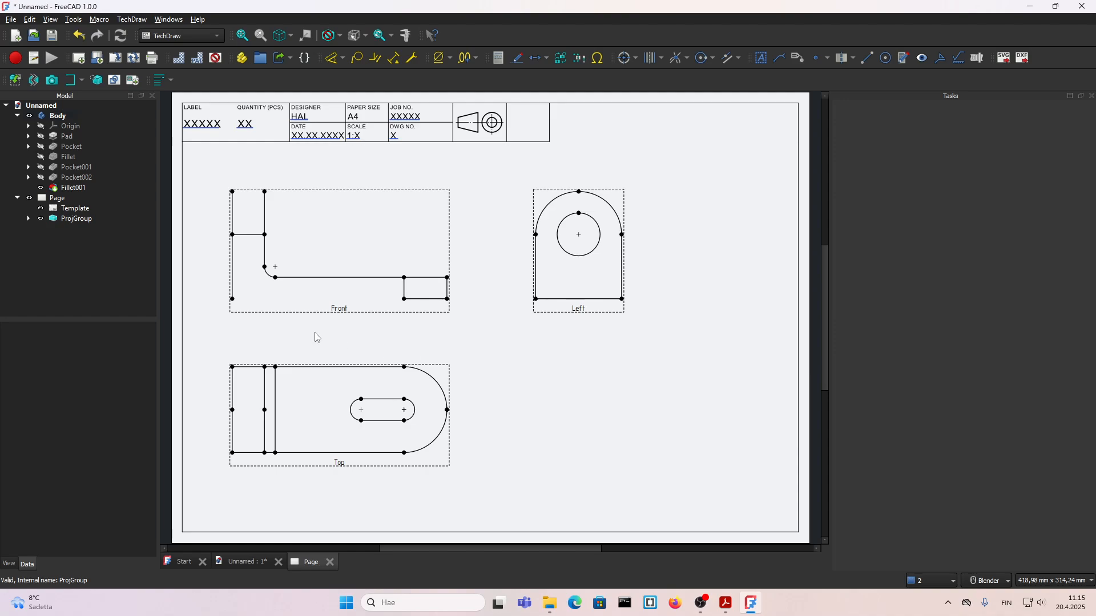
click(311, 313)
scroll(343, 322, up, 1)
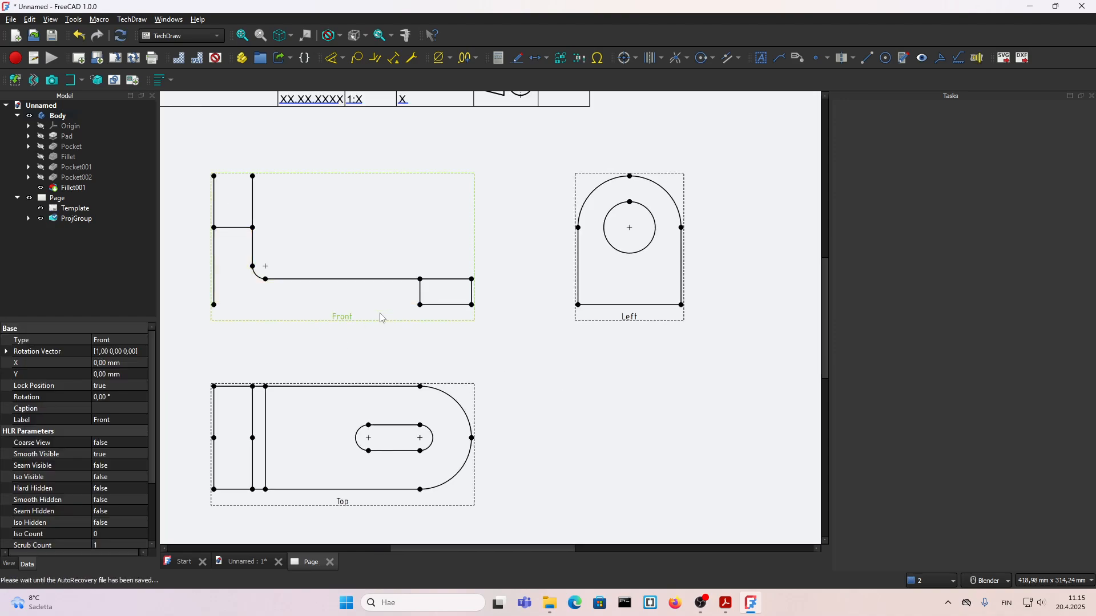
scroll(381, 318, down, 1)
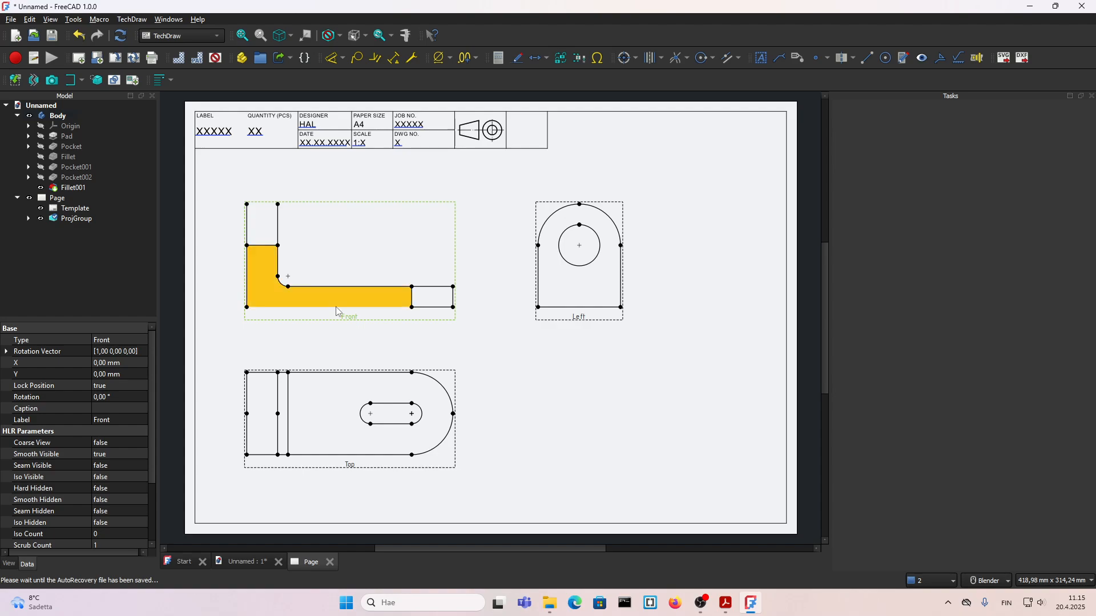
click(121, 36)
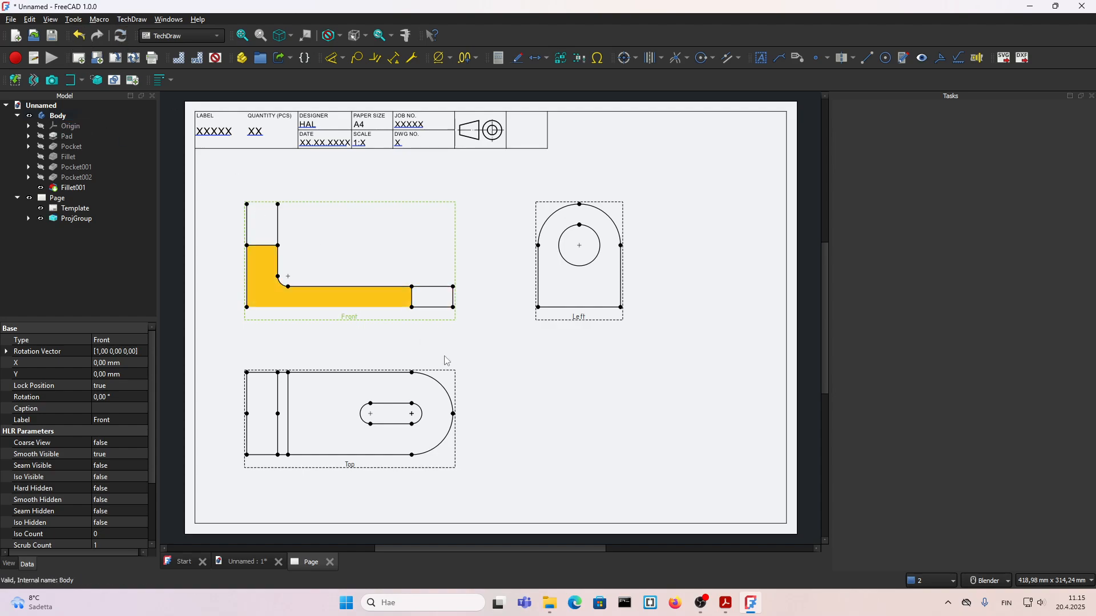
click(208, 293)
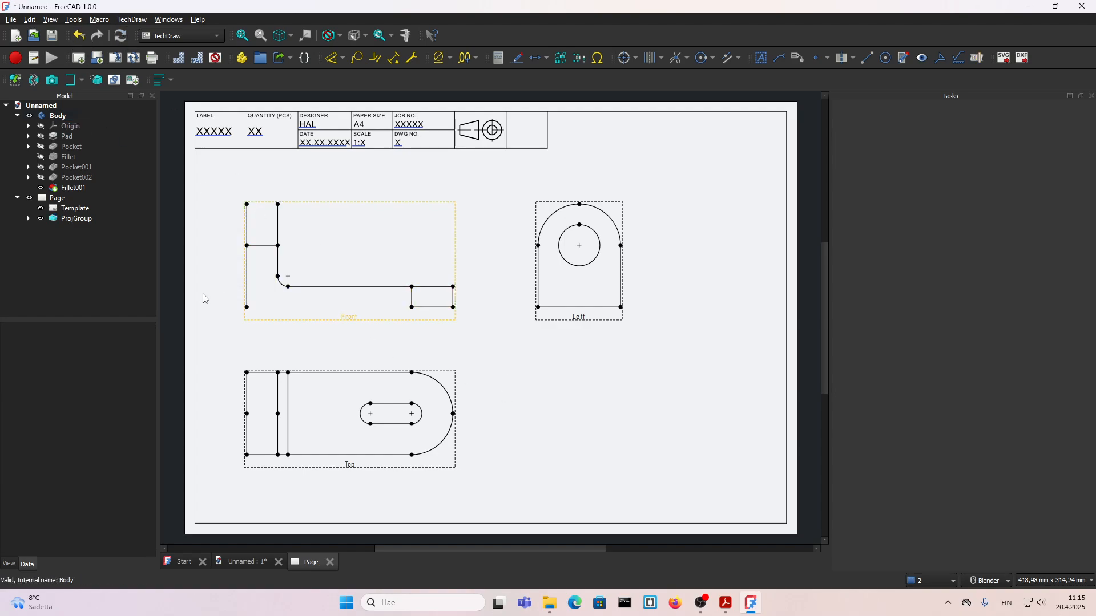
scroll(275, 331, up, 1)
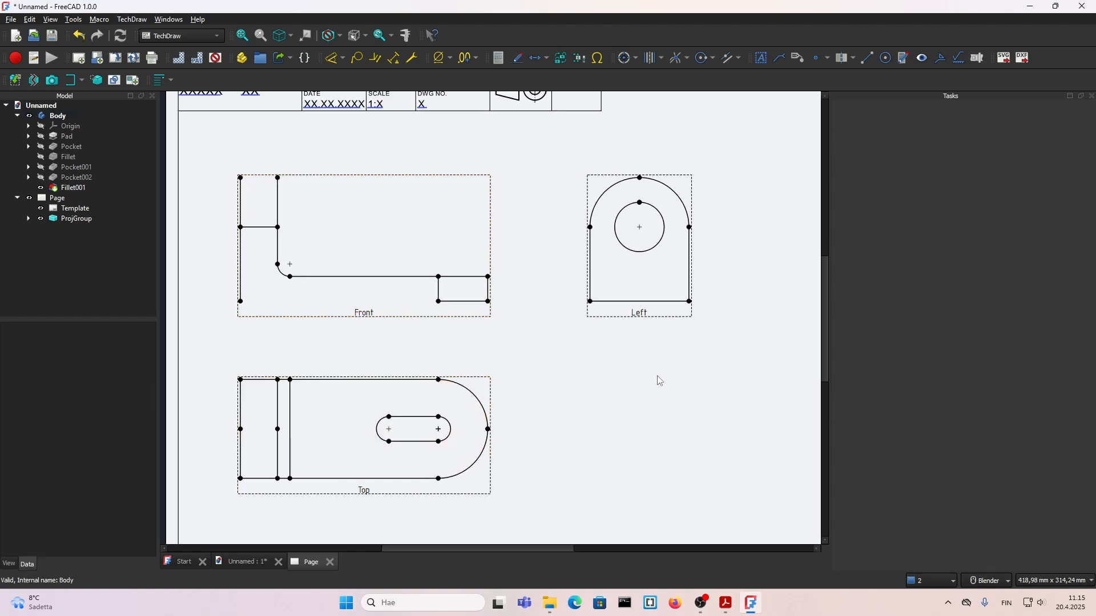
Step: Try to delete the Front view from the drawing page
click(365, 313)
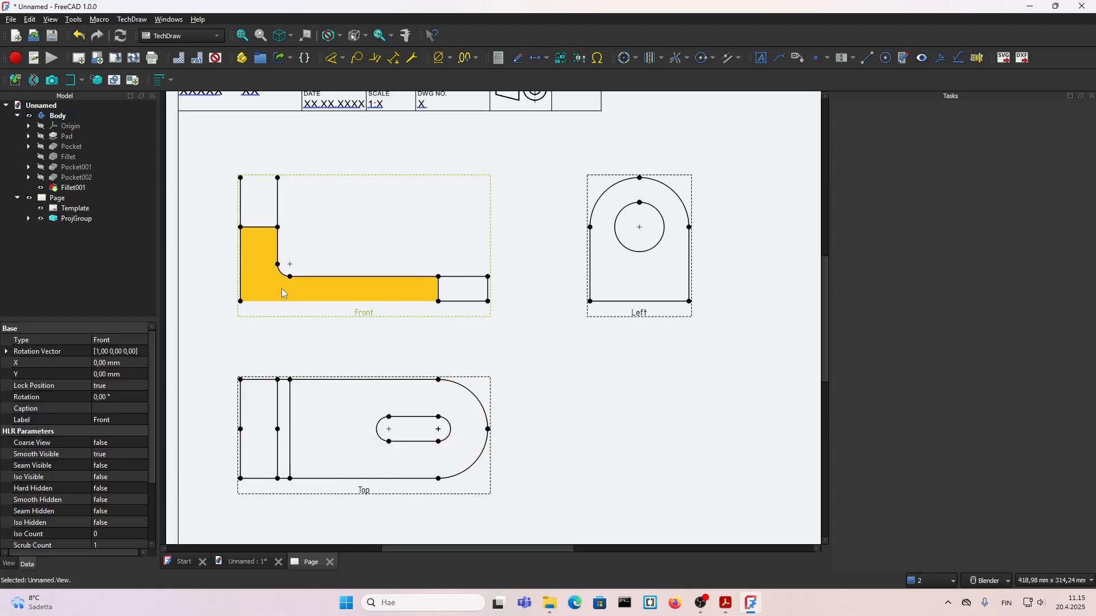
key(Delete)
click(624, 311)
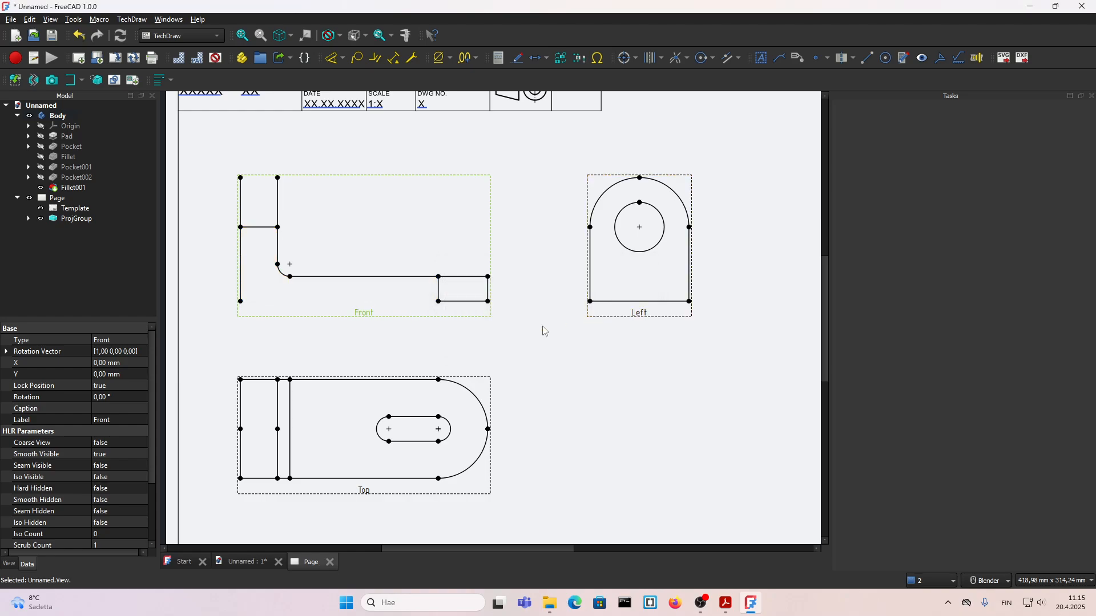
Step: Delete the page's projection group together with its template and accept the dependency warnings
click(60, 219)
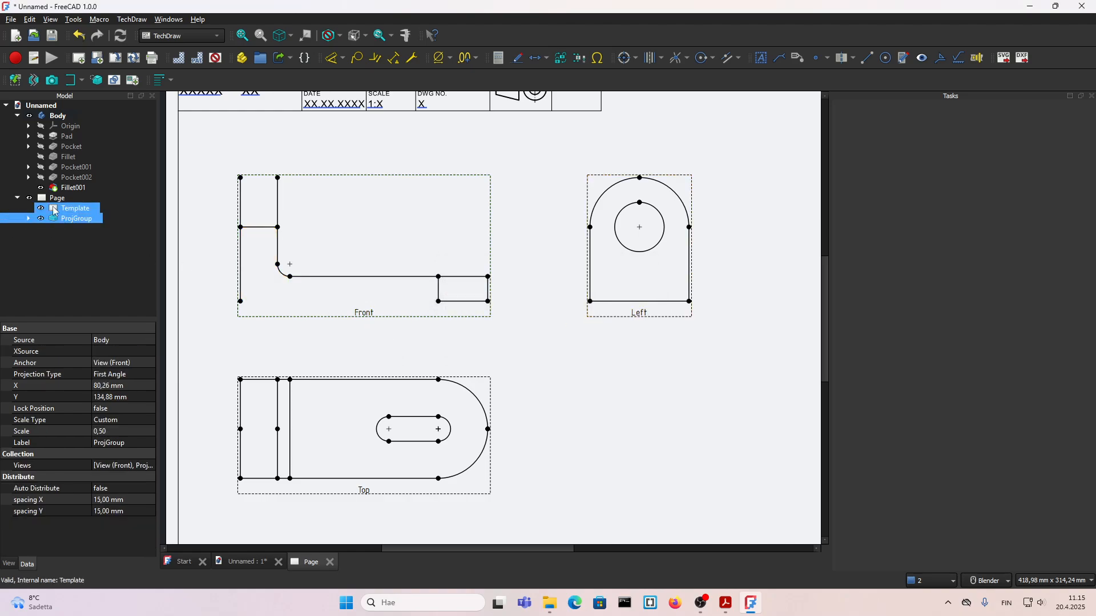
click(54, 209)
click(65, 223)
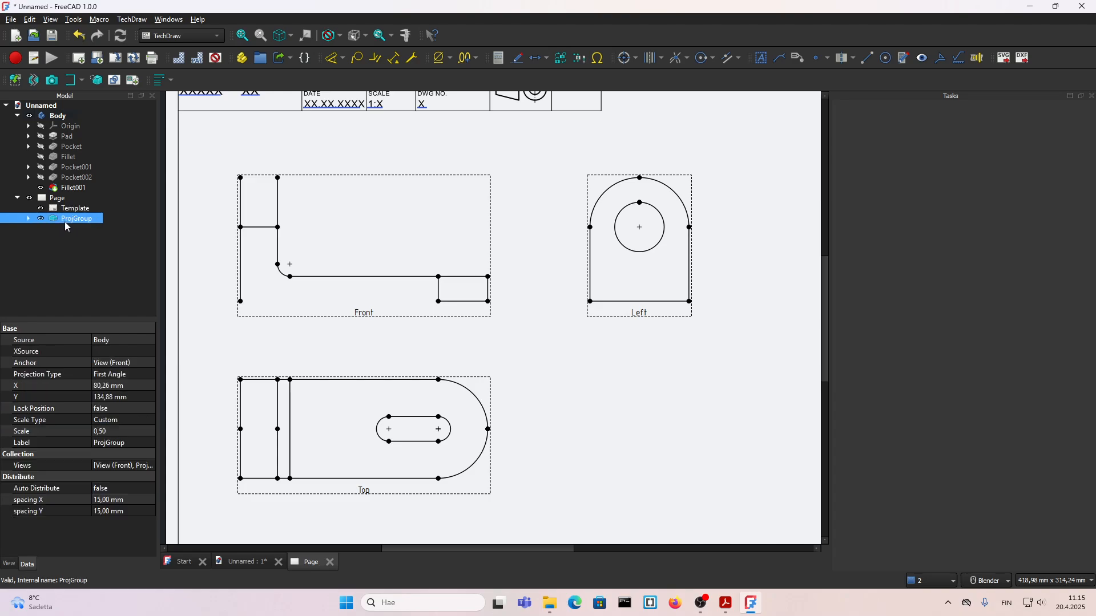
ctrl+click(69, 208)
key(Delete)
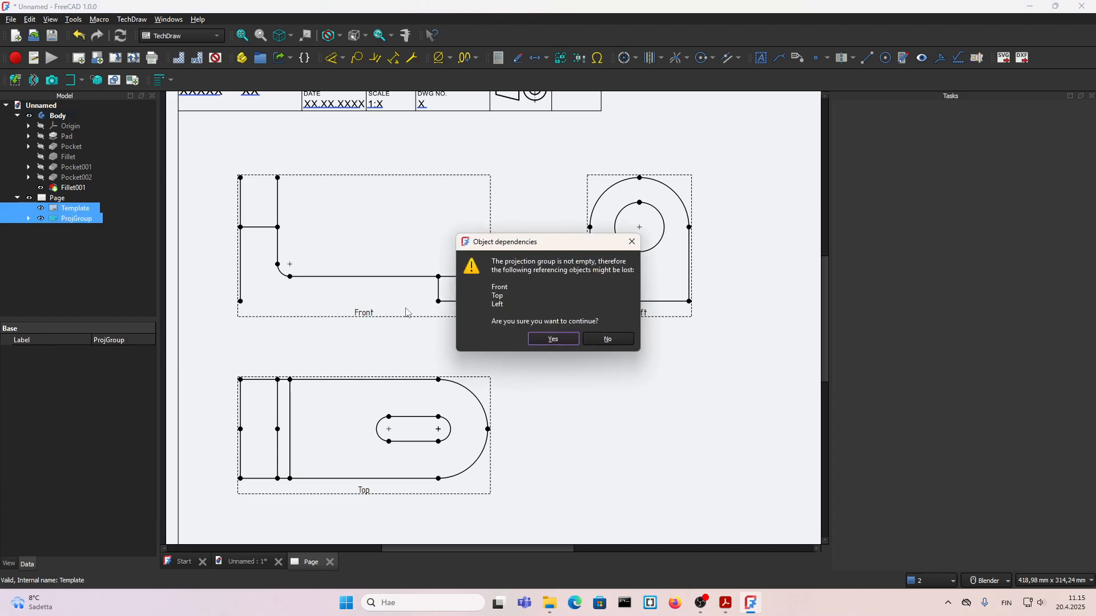
click(552, 339)
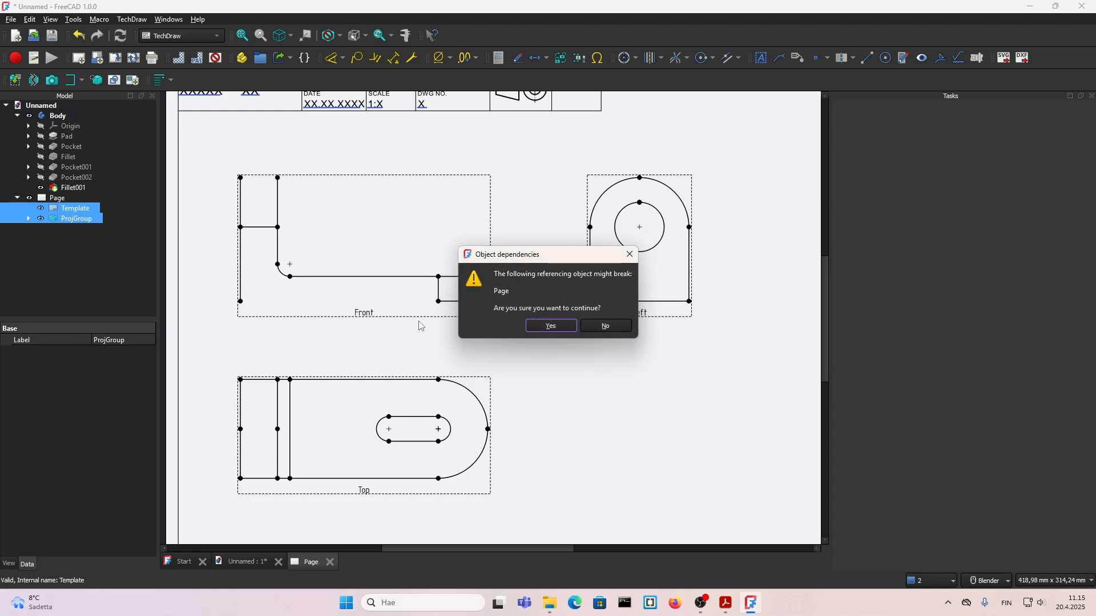
click(551, 327)
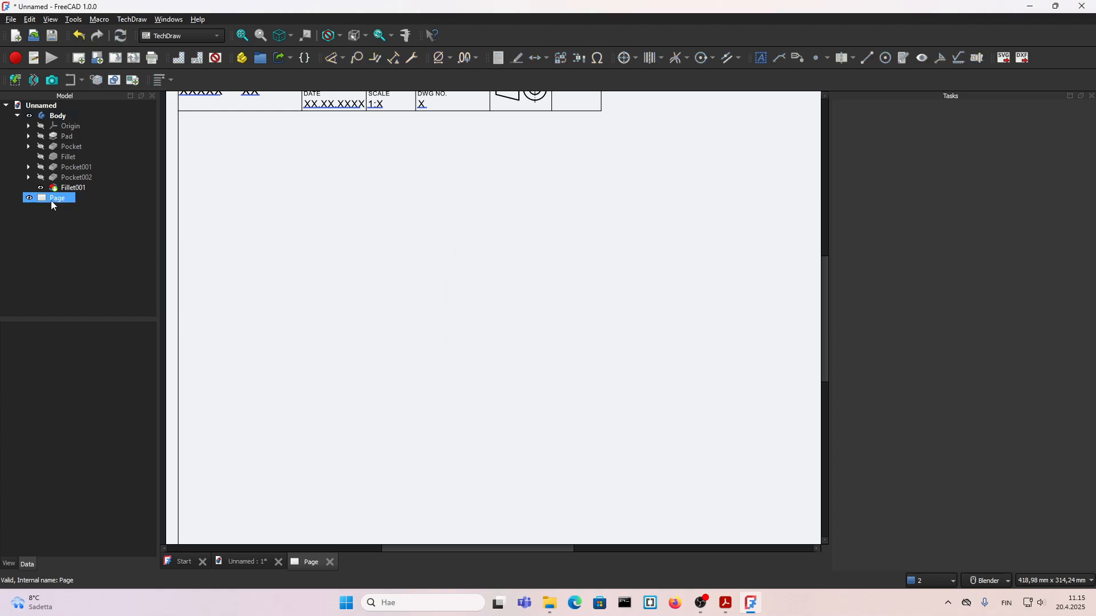
Step: Delete the emptied drawing page from the document
click(335, 255)
scroll(414, 318, down, 2)
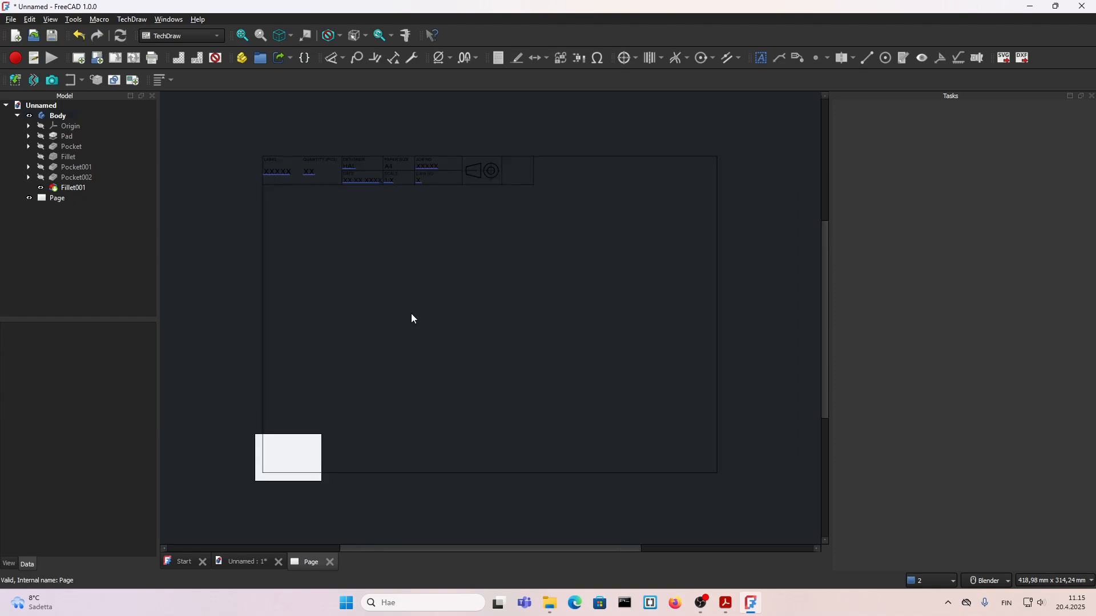
click(65, 197)
click(329, 446)
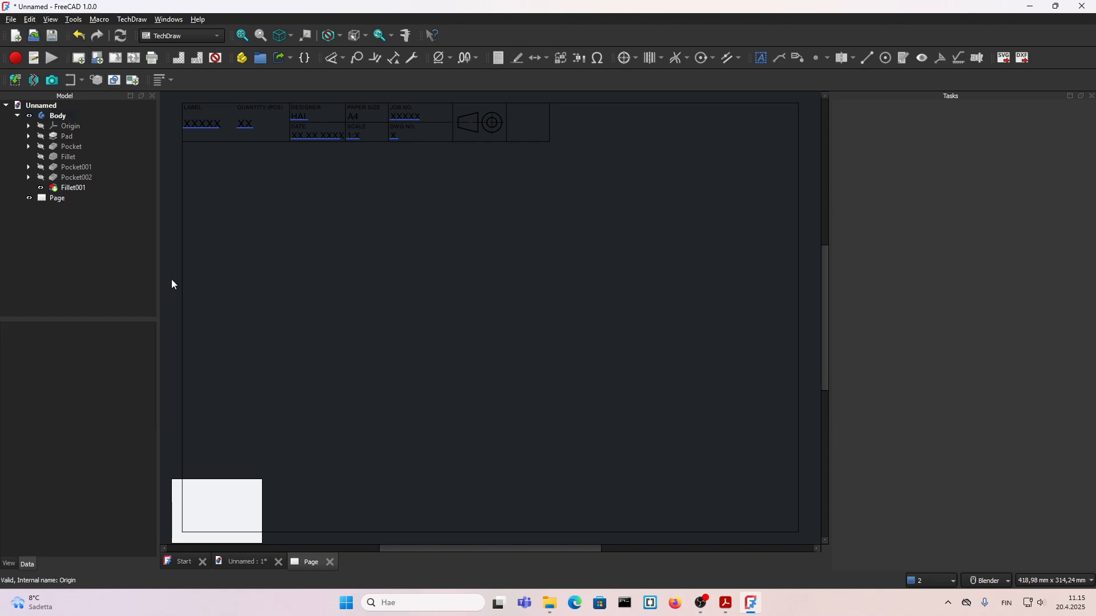
click(57, 199)
key(Delete)
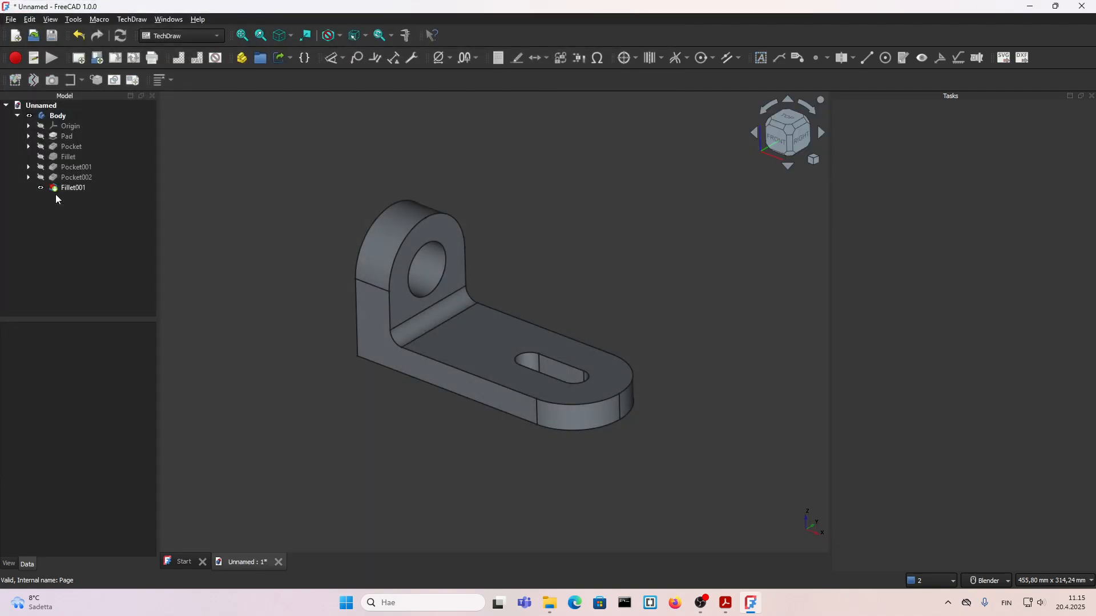
Step: Create a new drawing page from the ENG_A4_Land_r template in the downloads folder
click(25, 119)
click(153, 36)
click(87, 236)
click(97, 58)
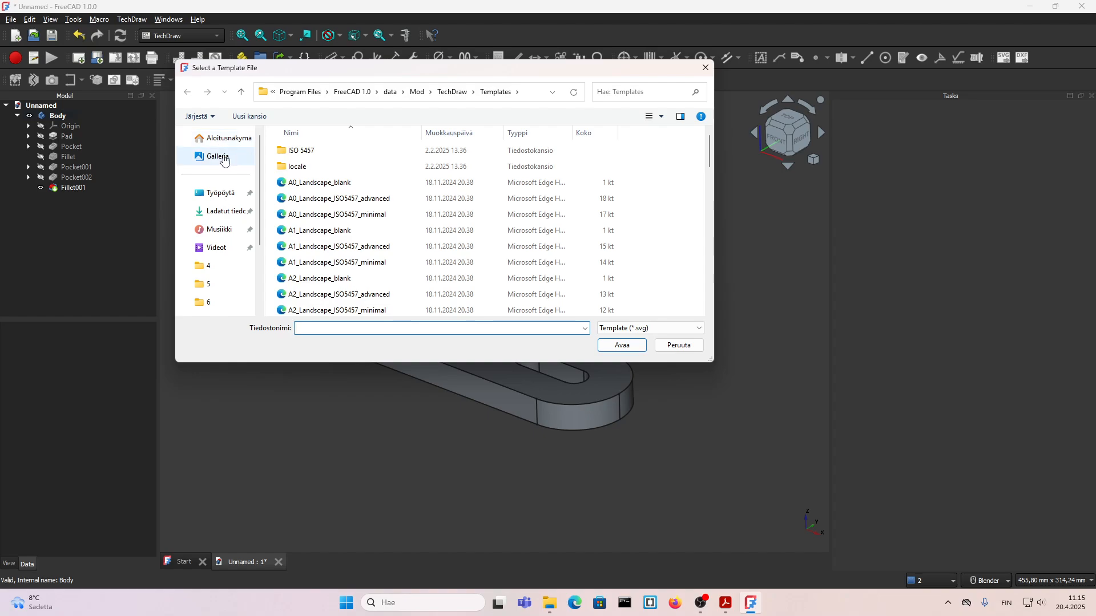
click(225, 160)
click(220, 212)
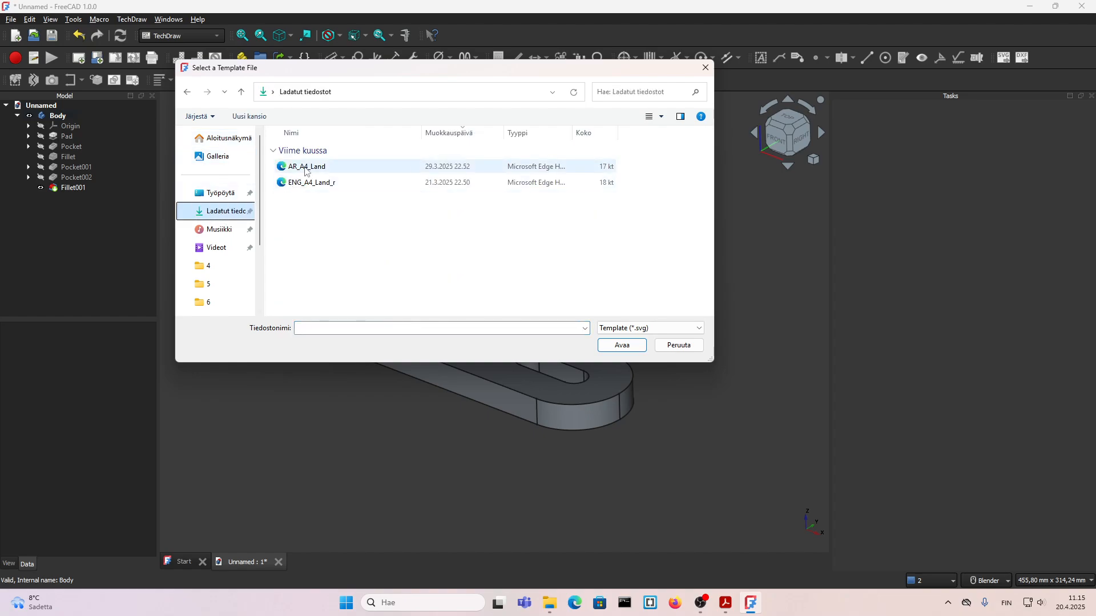
click(309, 183)
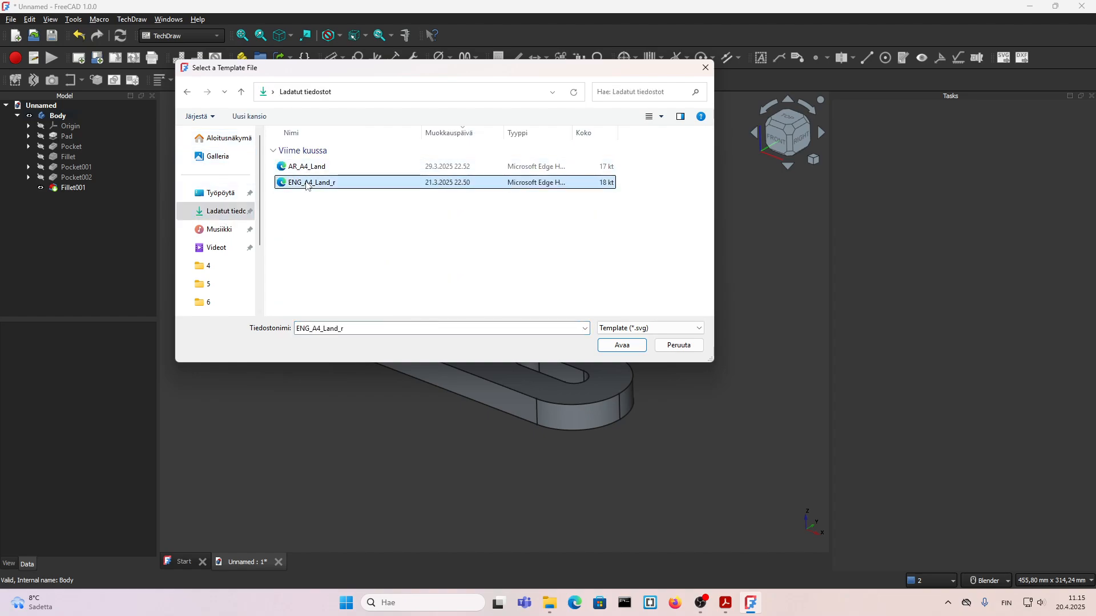
click(628, 344)
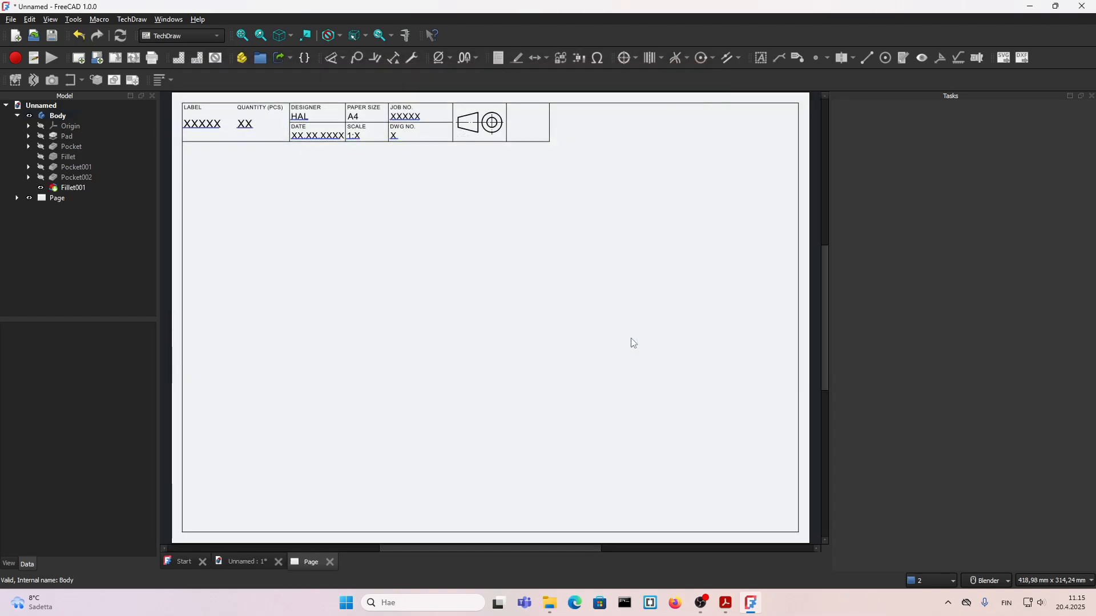
Step: Insert first-angle Front, Top and Left views of the Body on the page at a custom scale of 1:2
click(57, 115)
click(16, 81)
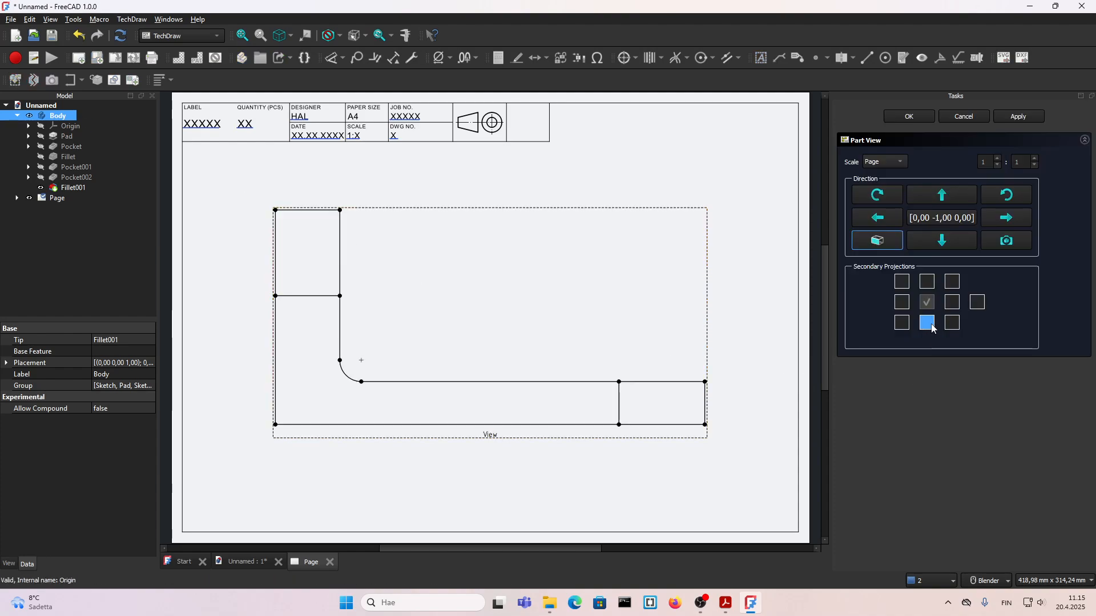
click(928, 323)
click(952, 302)
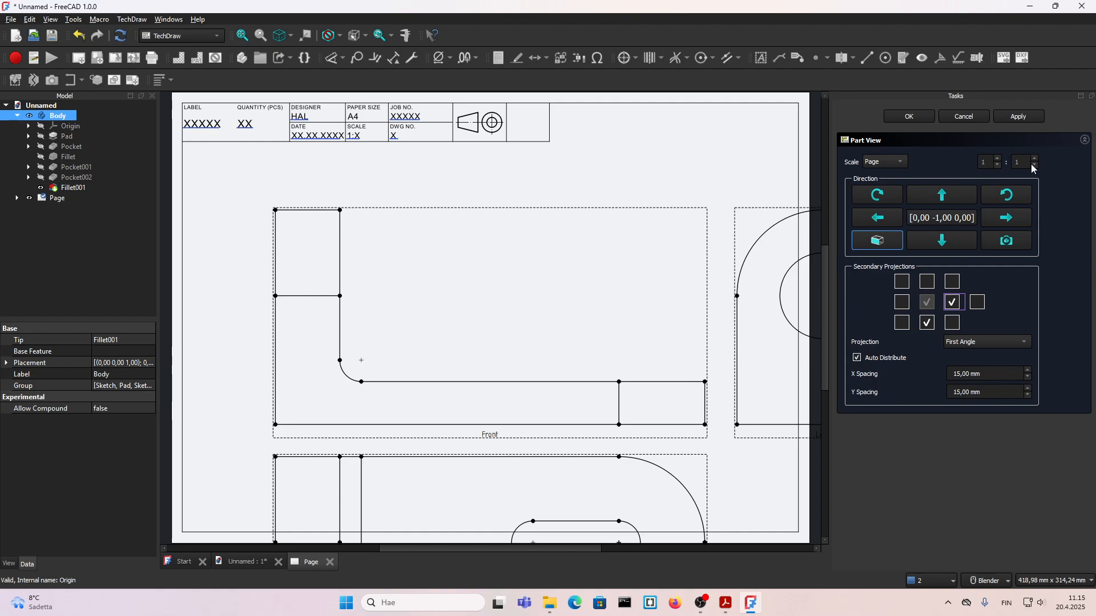
click(886, 162)
click(884, 183)
click(926, 121)
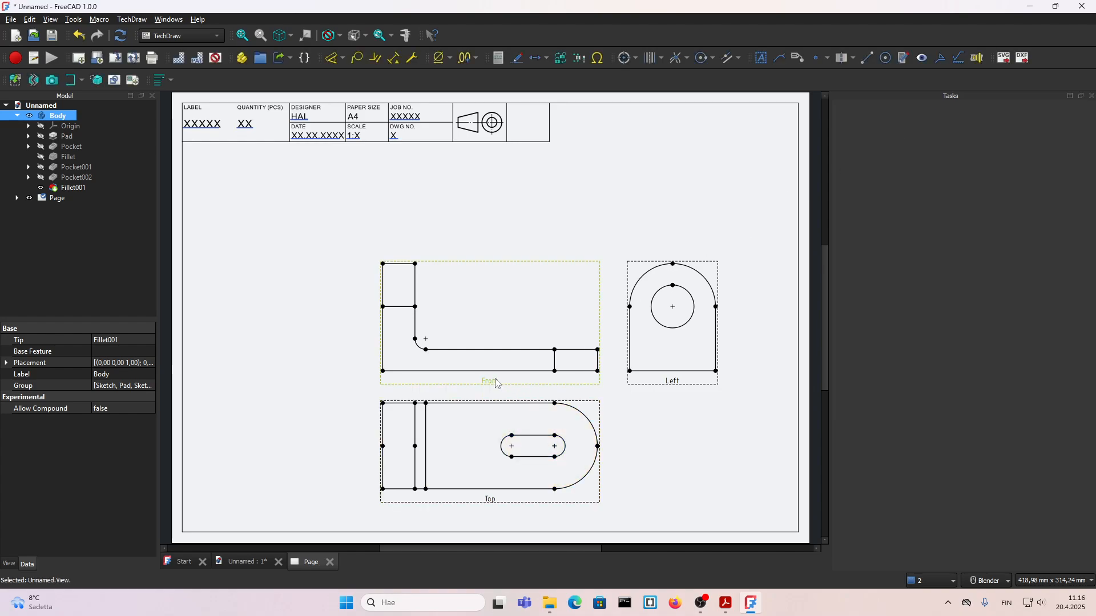
Step: Shift the views toward the sheet's upper left, placing Top about 78 mm below Front and Left about 103 mm beside it
drag(495, 379, 371, 306)
drag(362, 421, 365, 460)
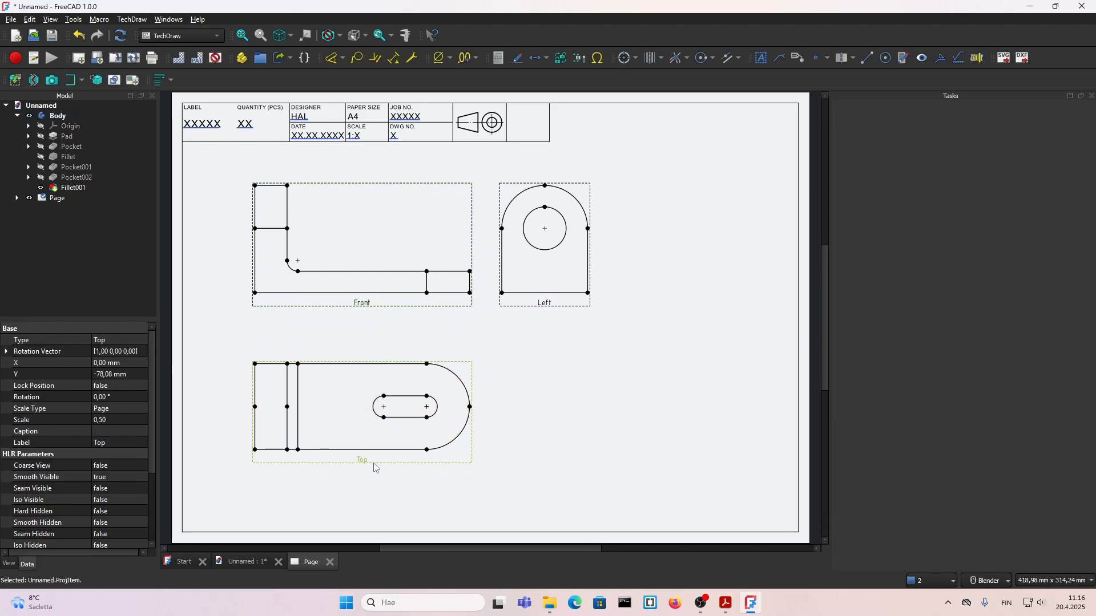
drag(557, 308, 596, 309)
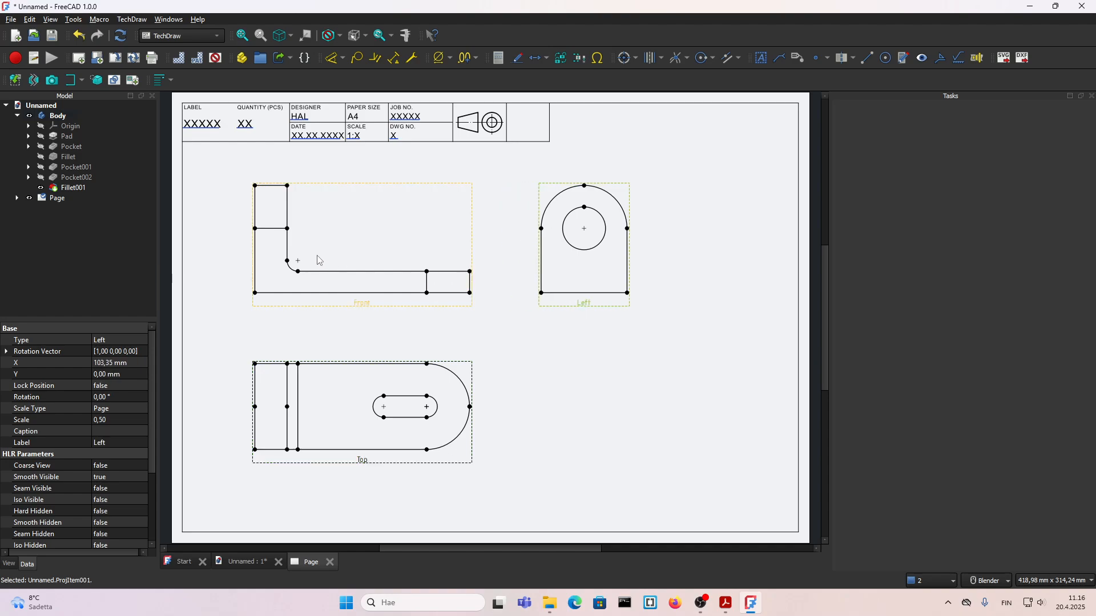
click(439, 326)
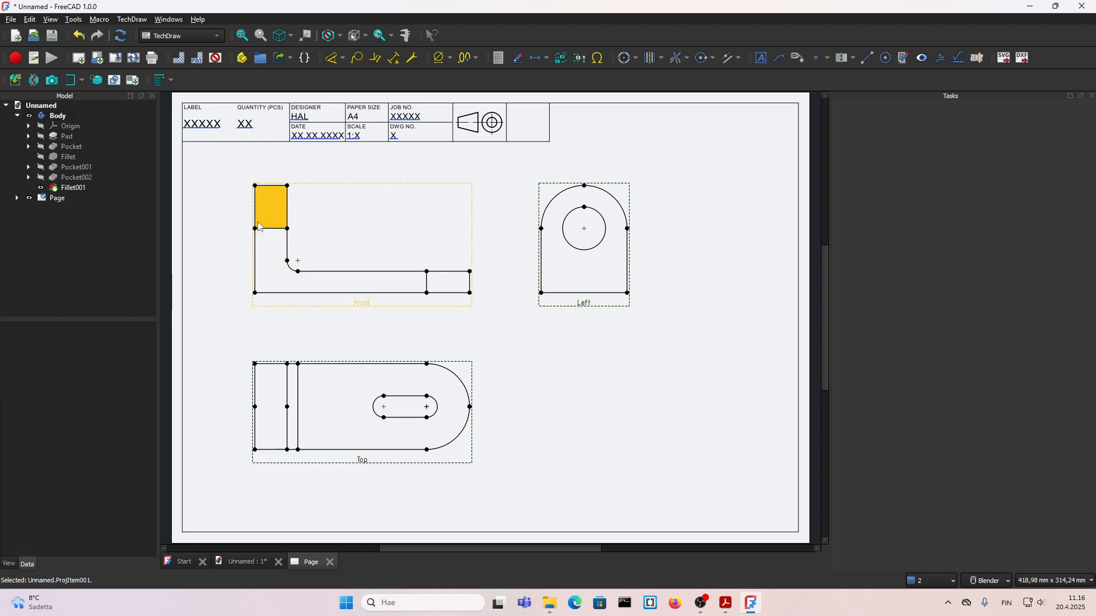
Step: Hide the vertical tangent line near the free end of the base in the Front view
click(271, 229)
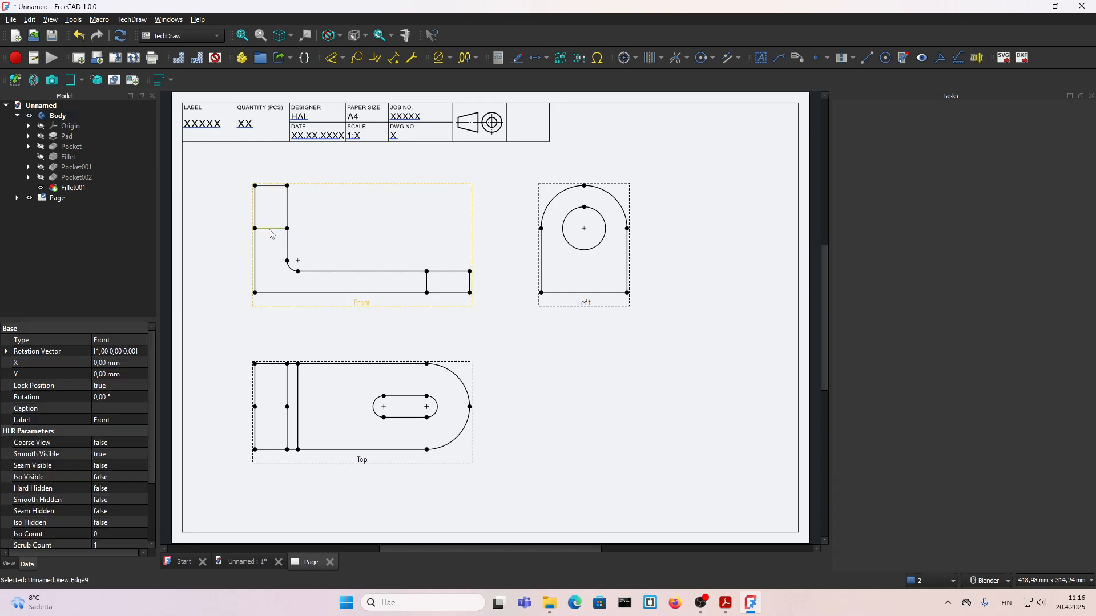
click(427, 284)
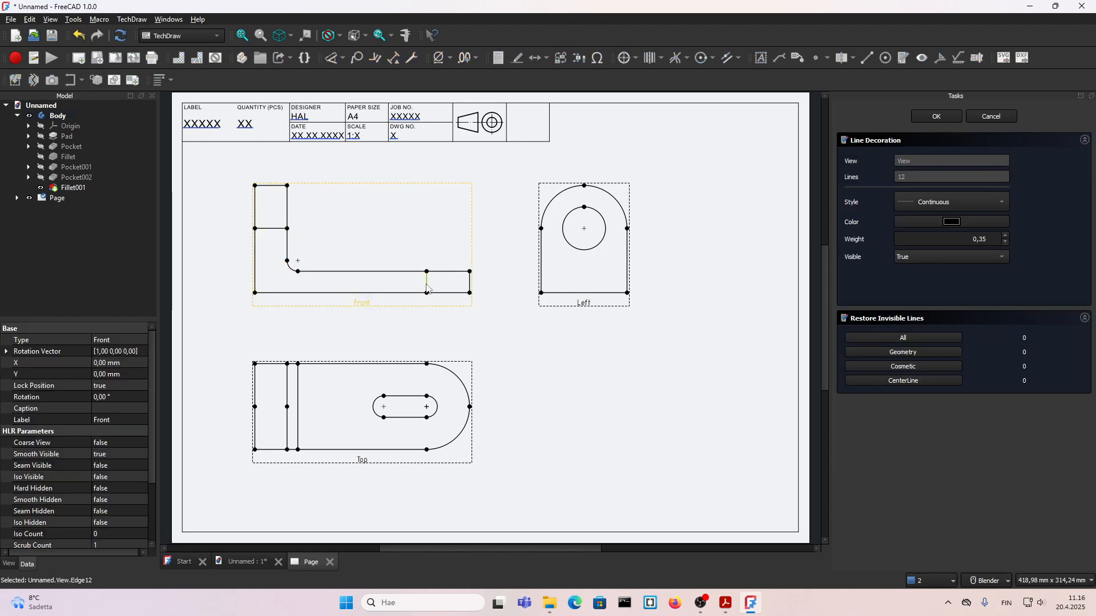
click(929, 256)
click(929, 247)
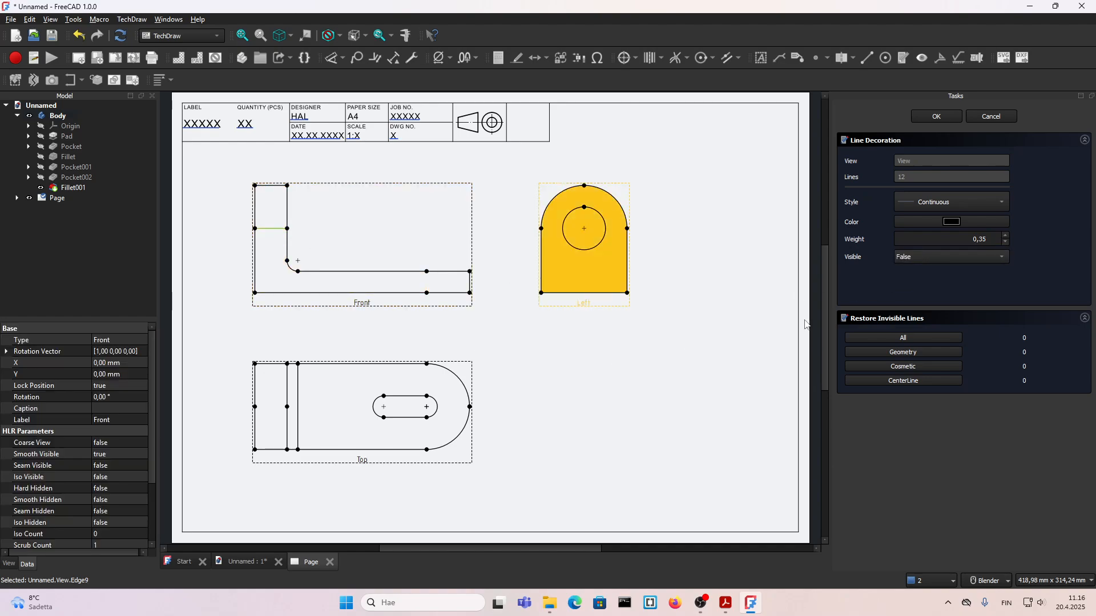
click(935, 116)
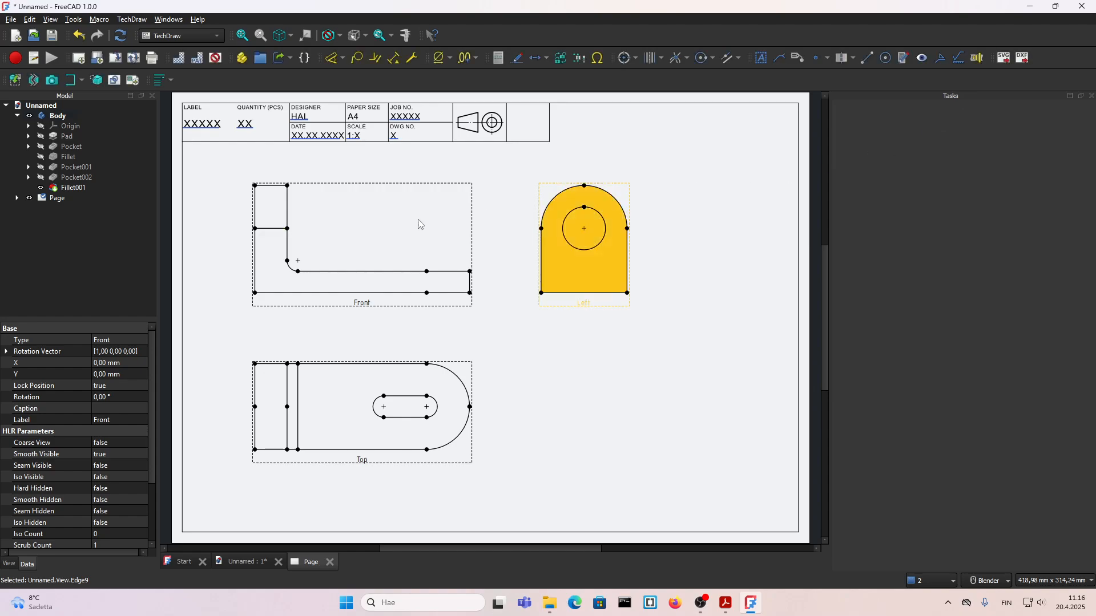
Step: Hide the horizontal tangent line across the upright in the Front view
double_click(267, 229)
click(940, 258)
click(929, 244)
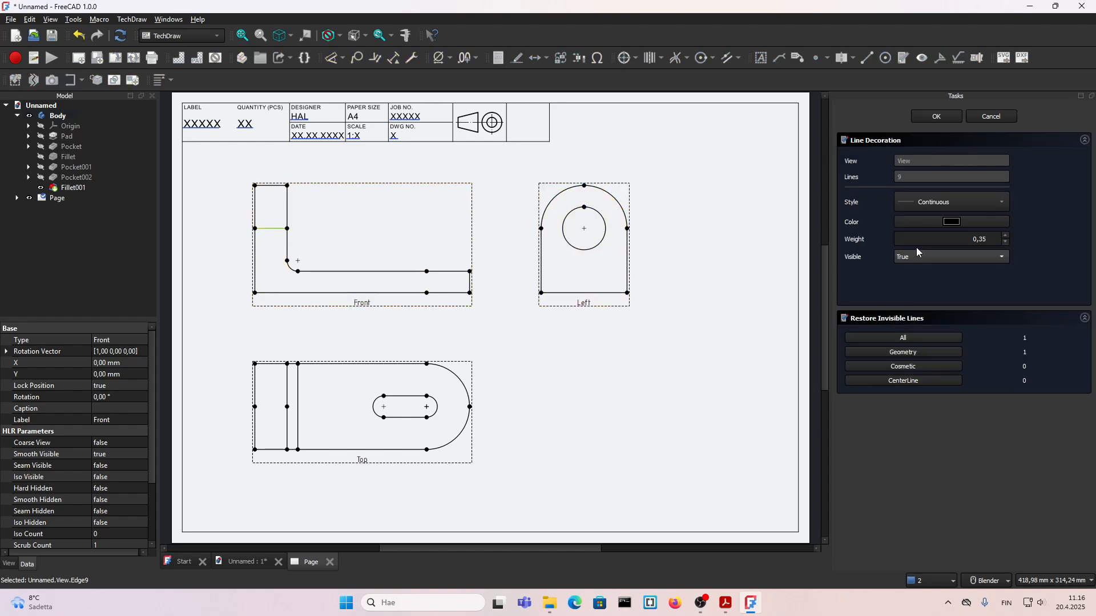
scroll(276, 342, up, 1)
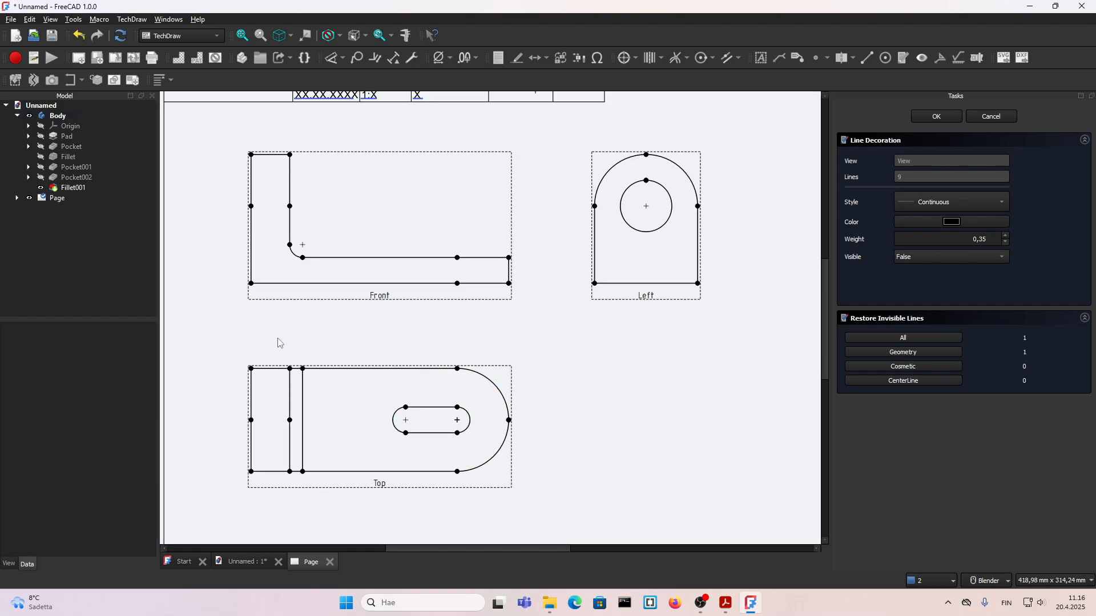
click(303, 398)
click(929, 117)
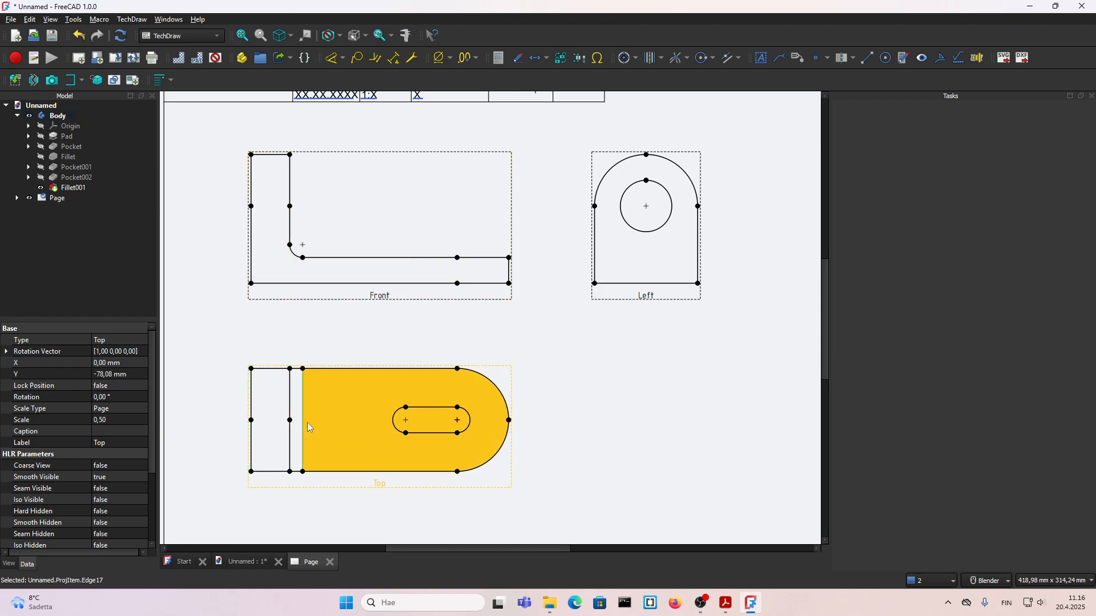
Step: Hide the fillet's tangent line beside the upright in the Top view
click(304, 332)
click(302, 394)
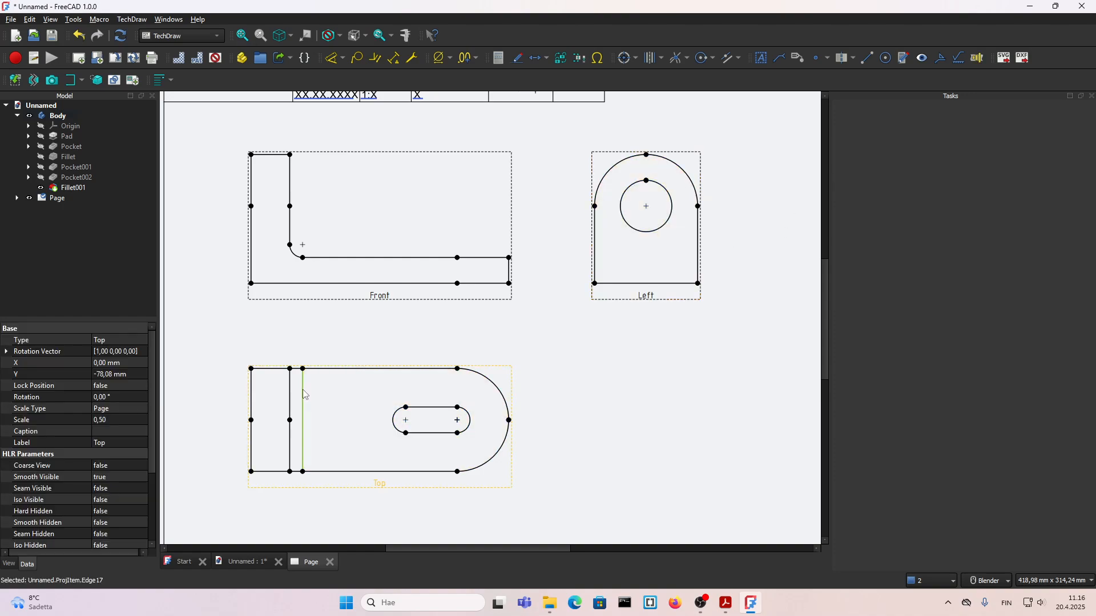
click(903, 58)
click(923, 260)
click(918, 245)
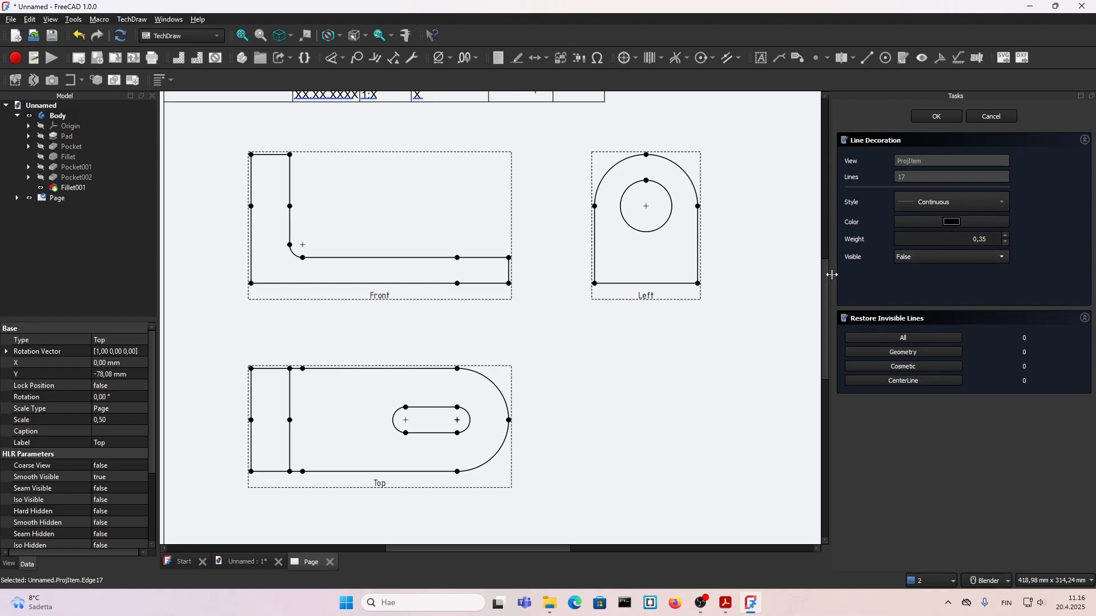
click(936, 116)
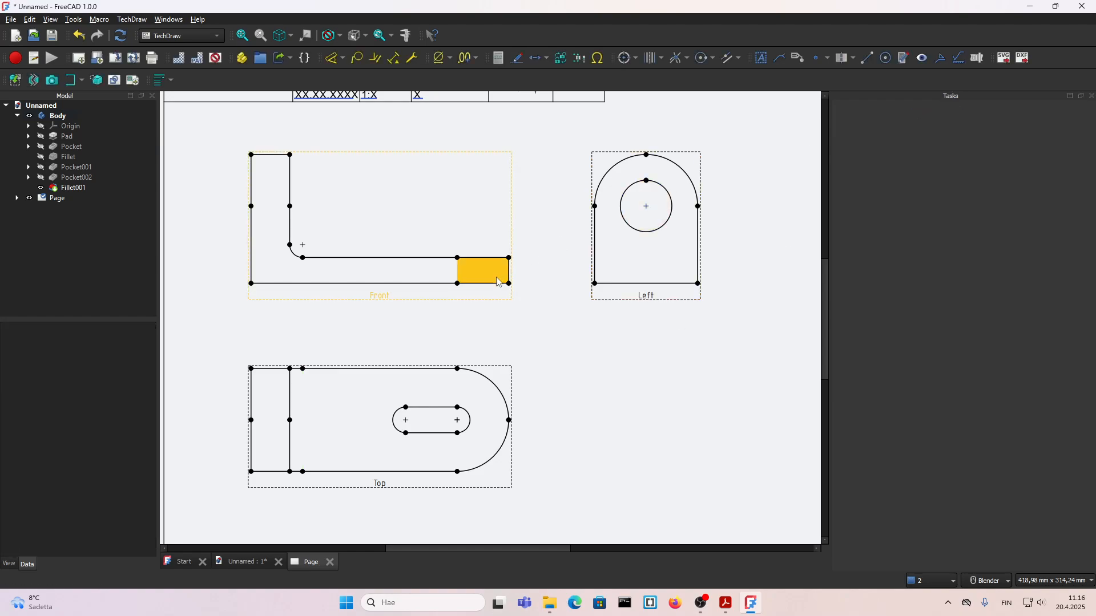
Step: Move the Front view slightly down the sheet together with its projected views
scroll(463, 296, down, 1)
drag(419, 294, 421, 305)
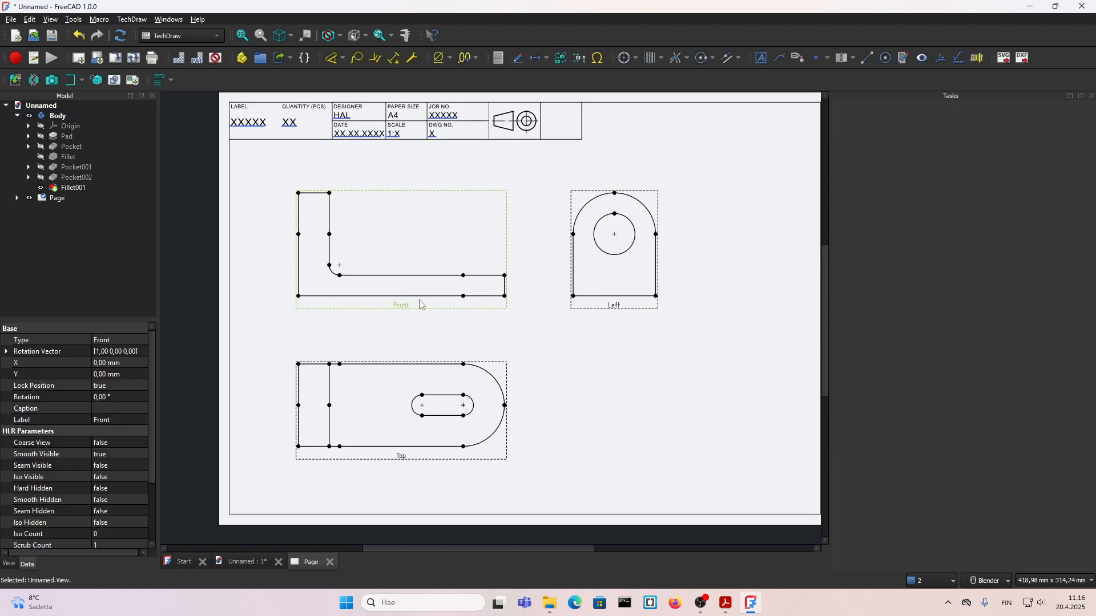
click(620, 307)
click(591, 387)
scroll(368, 429, up, 1)
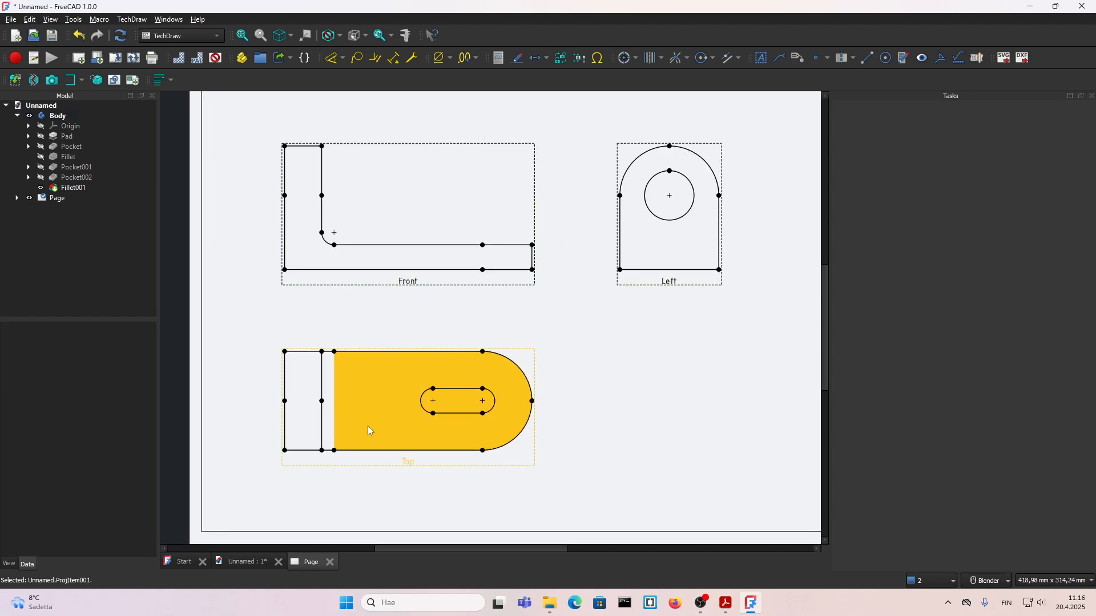
Step: Toggle the view frames off and back on
click(215, 58)
click(215, 58)
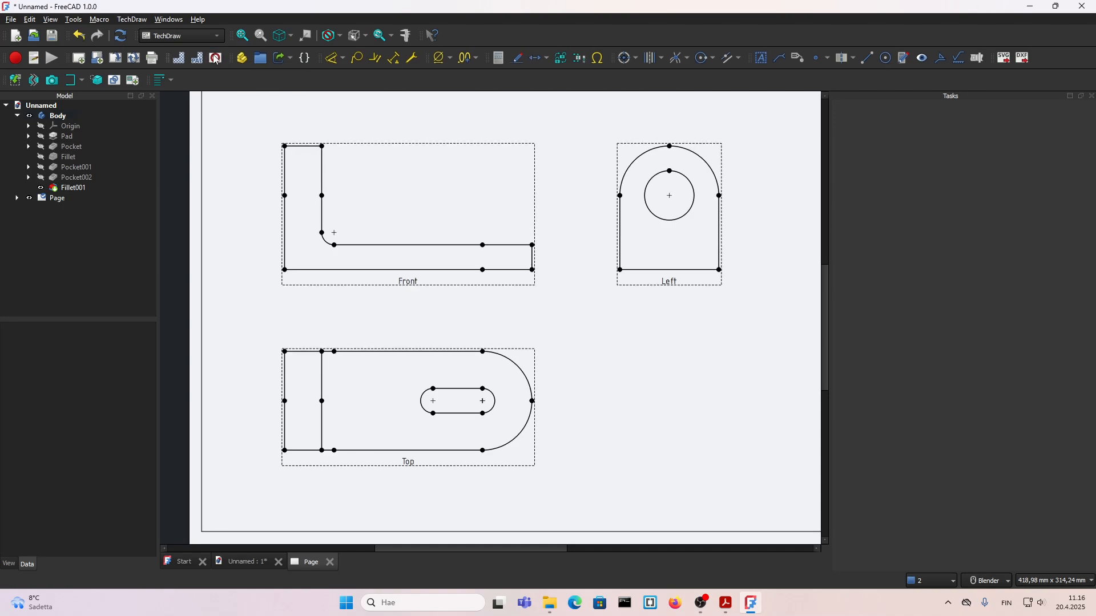
click(215, 58)
click(215, 58)
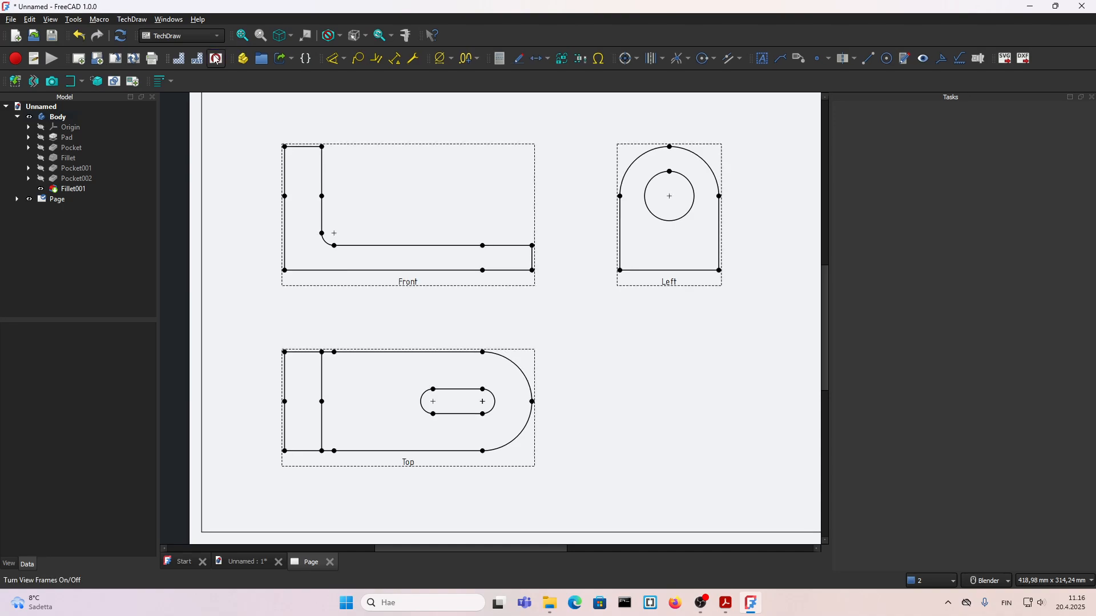
Step: Dimension the base thickness at the free end of the Front view, placing the dimension beside it
click(445, 282)
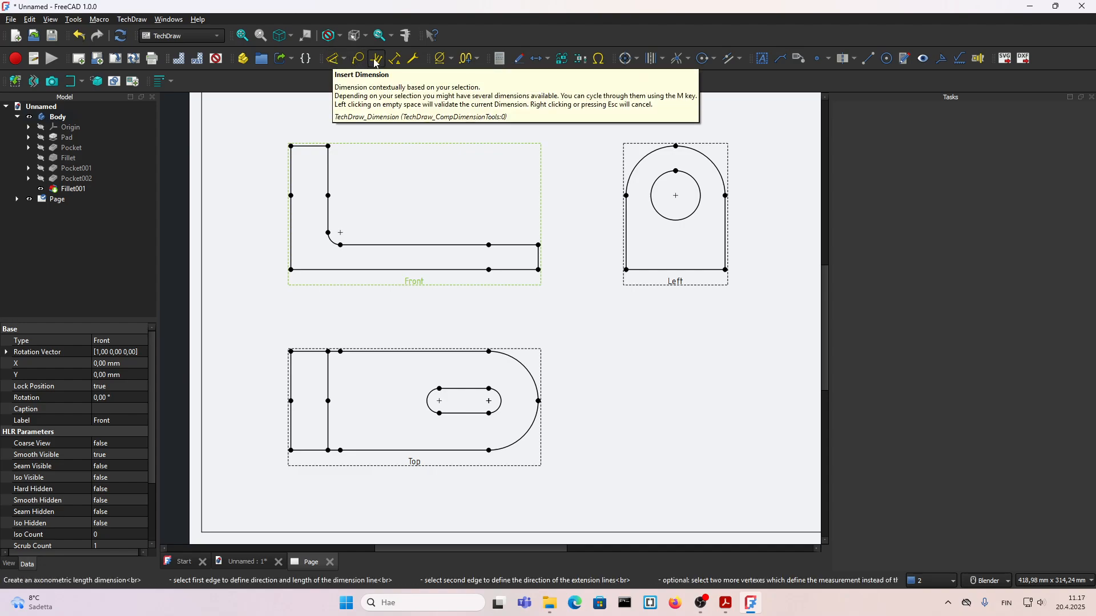
scroll(555, 266, up, 2)
click(539, 260)
click(578, 284)
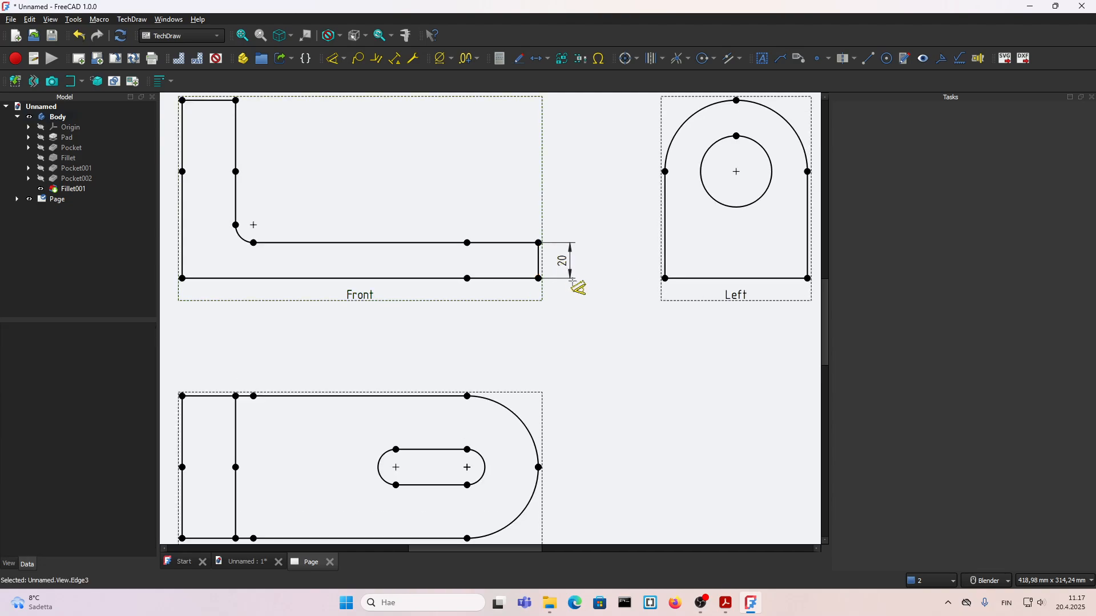
scroll(580, 288, down, 2)
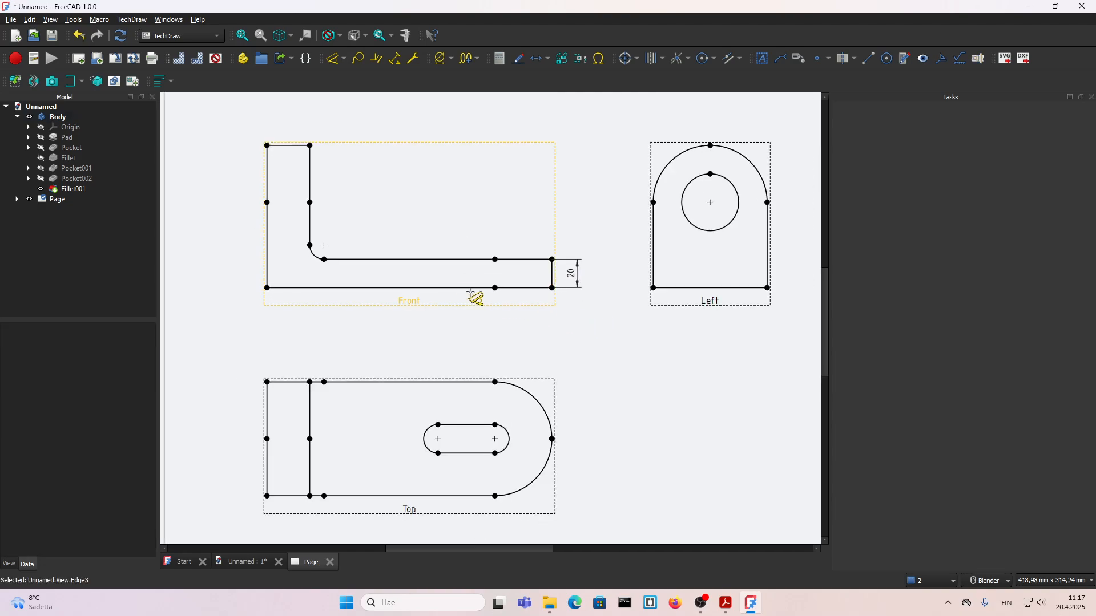
click(266, 382)
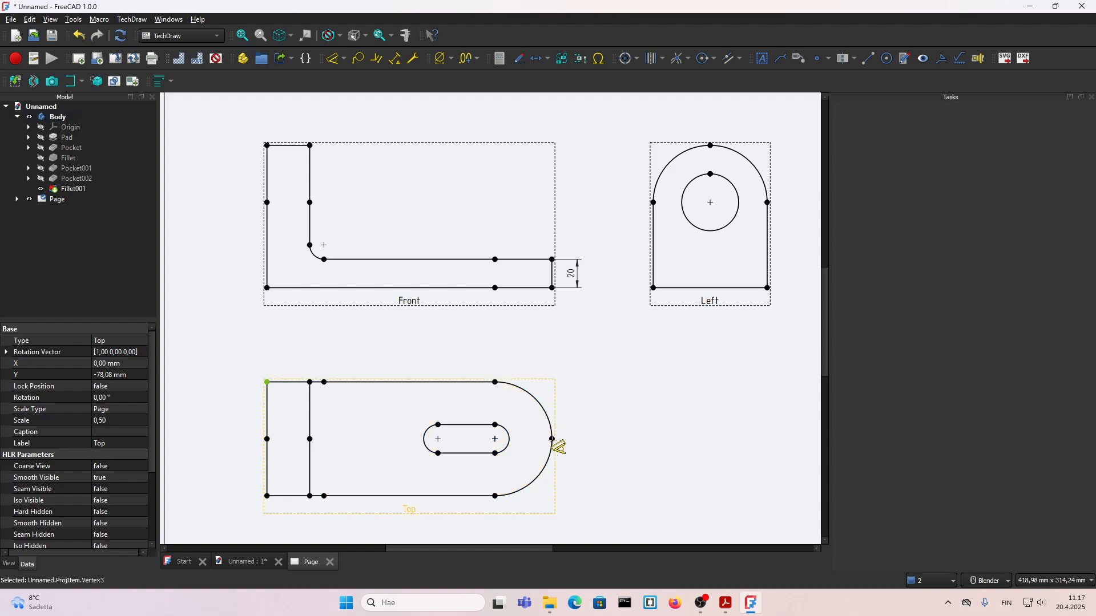
click(582, 358)
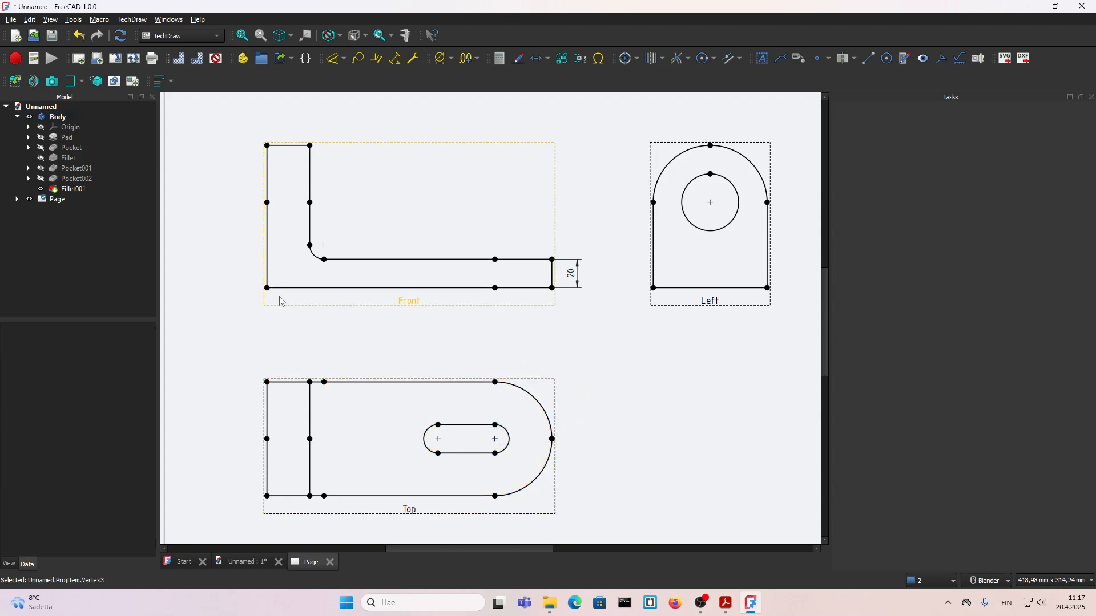
click(267, 288)
click(301, 330)
Step: Dimension the bracket's overall length between the bottom corners of the Front view, placing it below the view
click(267, 288)
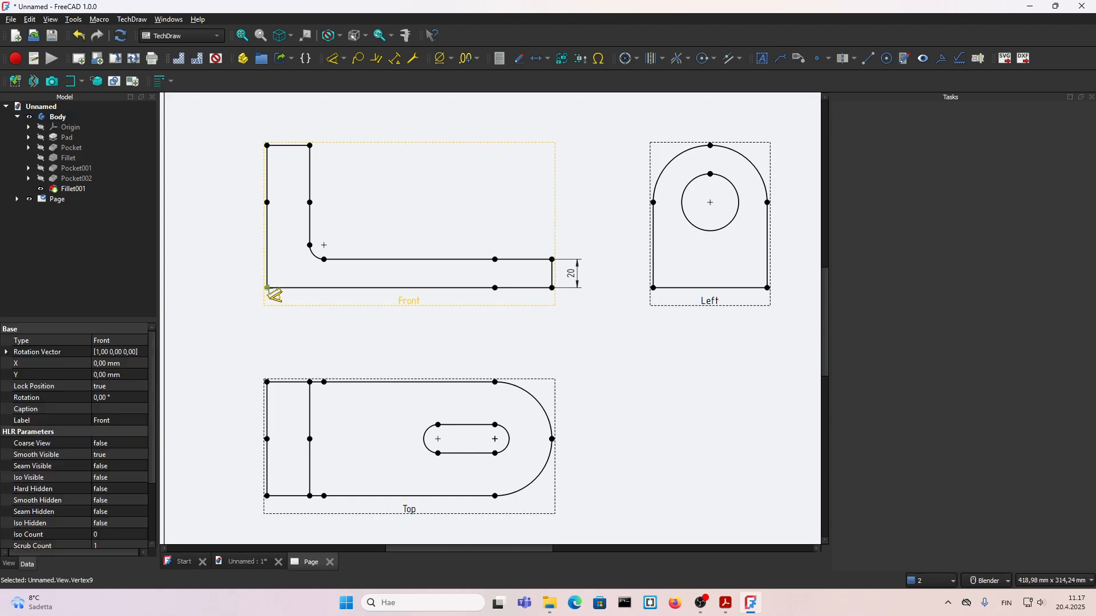
click(552, 289)
click(408, 309)
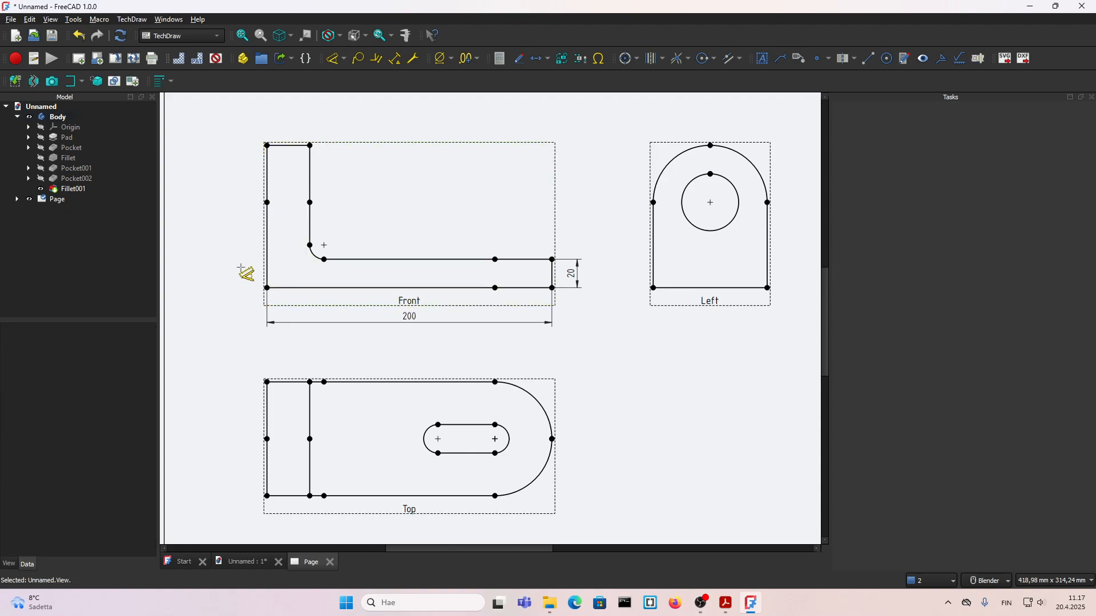
Step: Dimension the bracket's overall height and the upright's thickness in the Front view
click(267, 289)
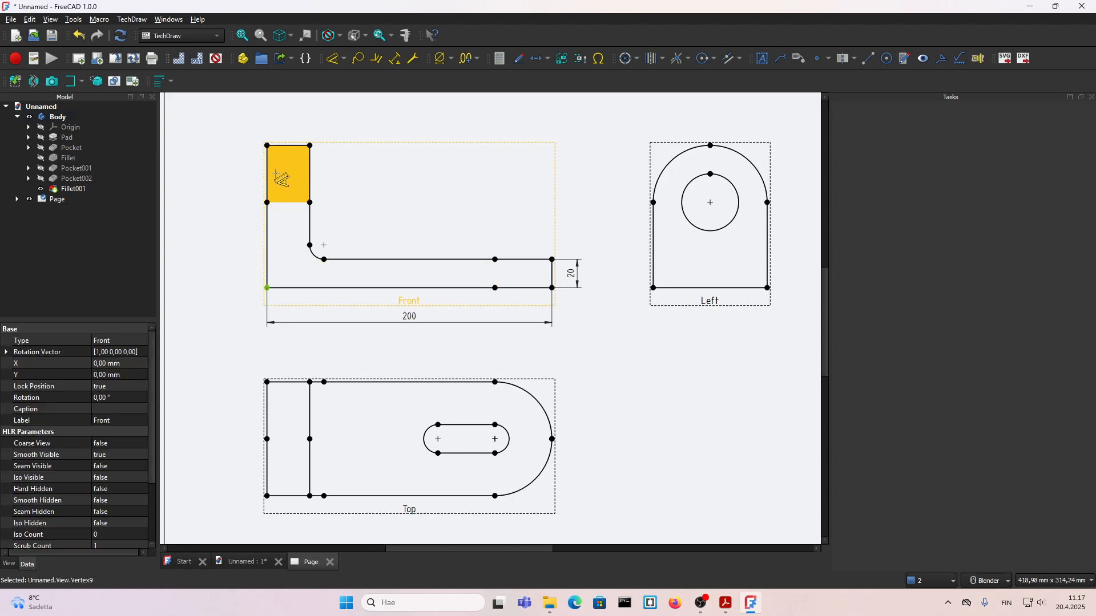
click(268, 146)
click(244, 216)
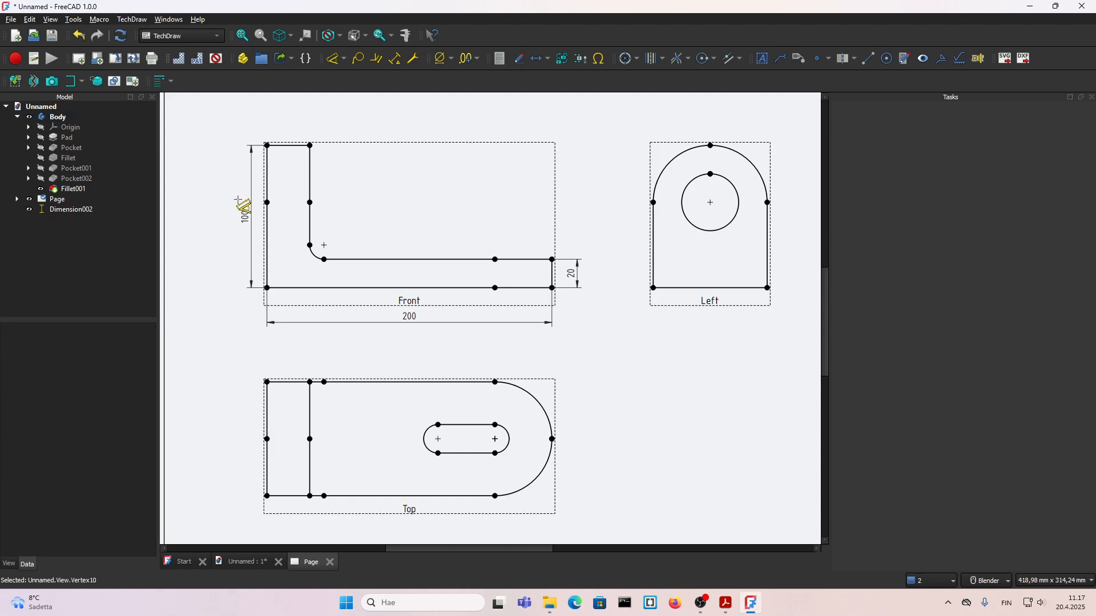
click(288, 145)
click(290, 122)
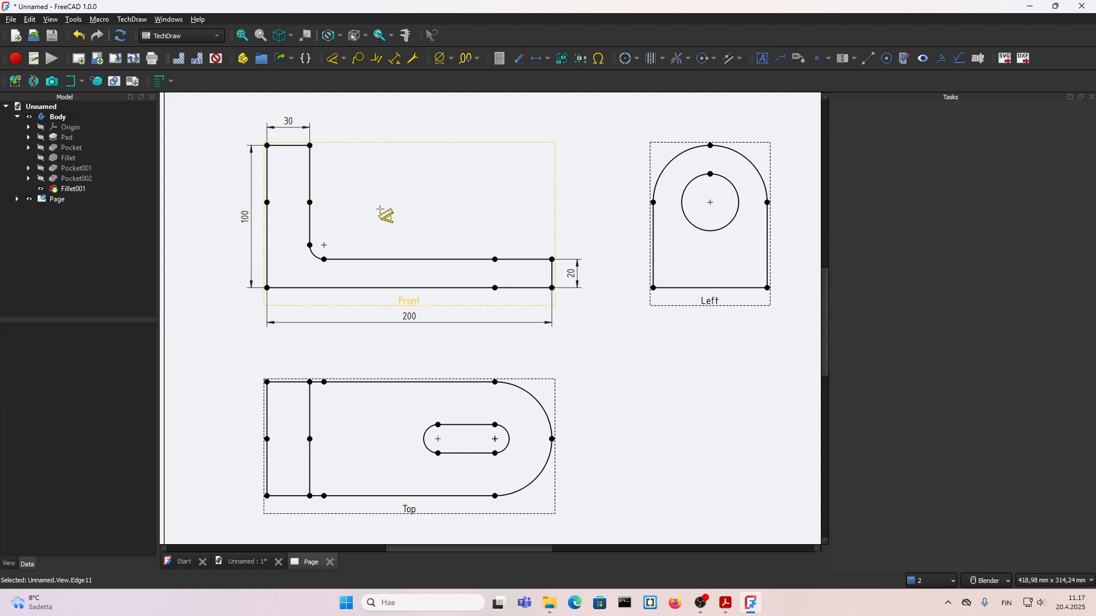
Step: Dimension the radius of the inner corner fillet in the Front view, placing it inside the L shape
click(314, 253)
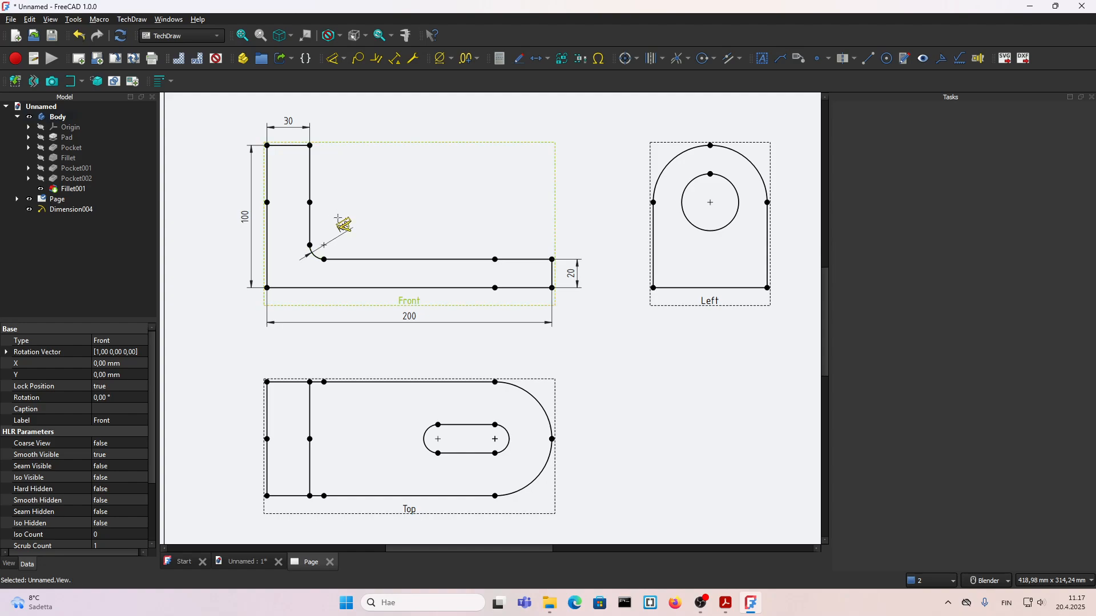
click(338, 218)
Step: Dimension the rounded top's radius outside the Left view's outline and the hole's diameter below and beside the hole
scroll(448, 293, down, 2)
scroll(556, 214, up, 2)
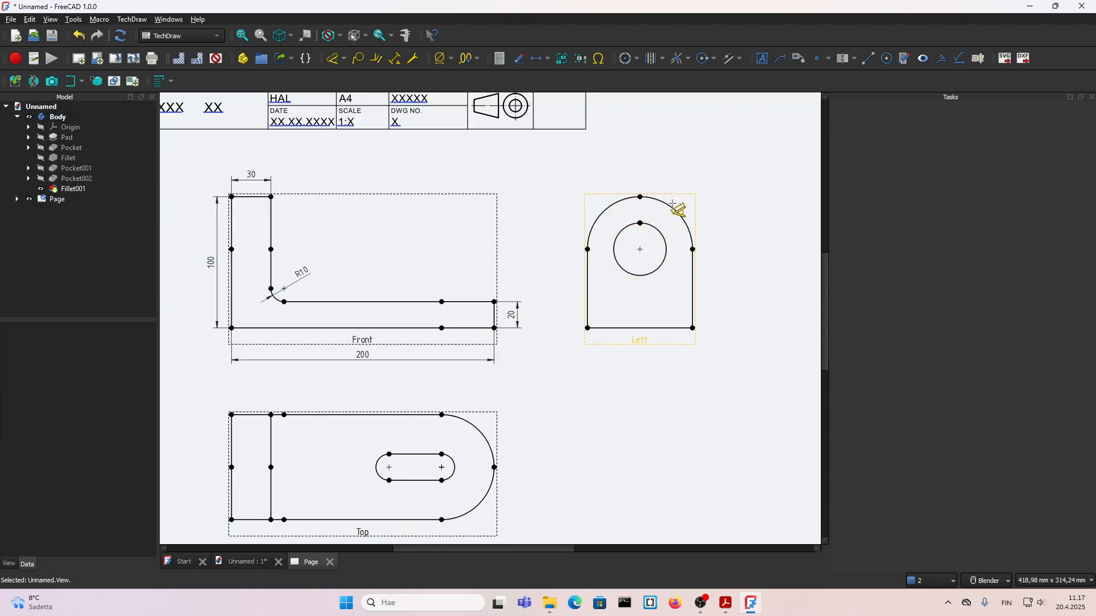
click(684, 220)
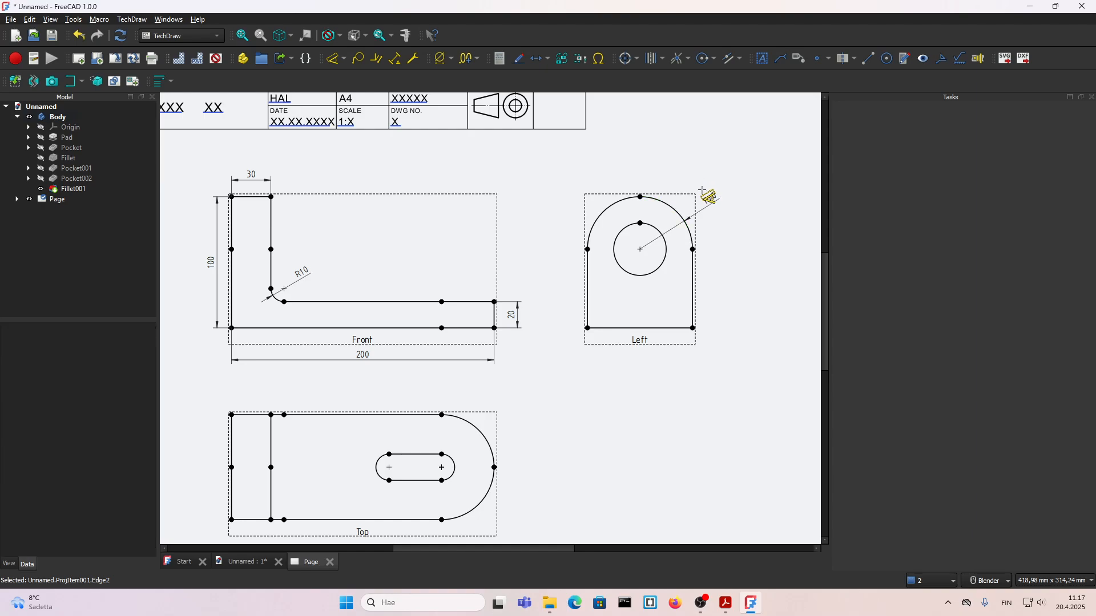
scroll(707, 190, up, 1)
click(710, 197)
click(662, 264)
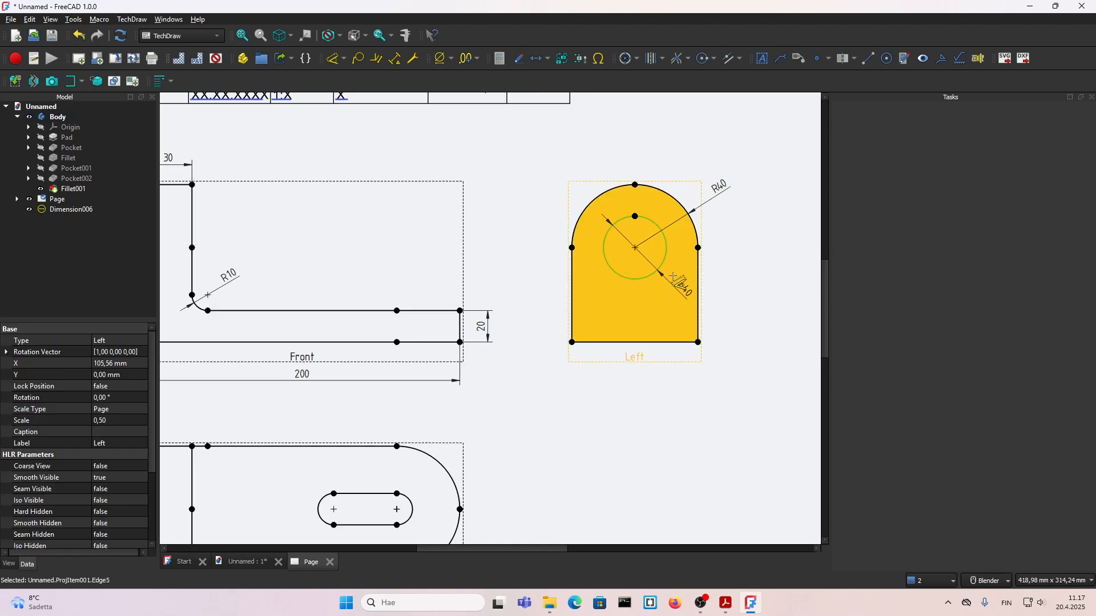
click(594, 280)
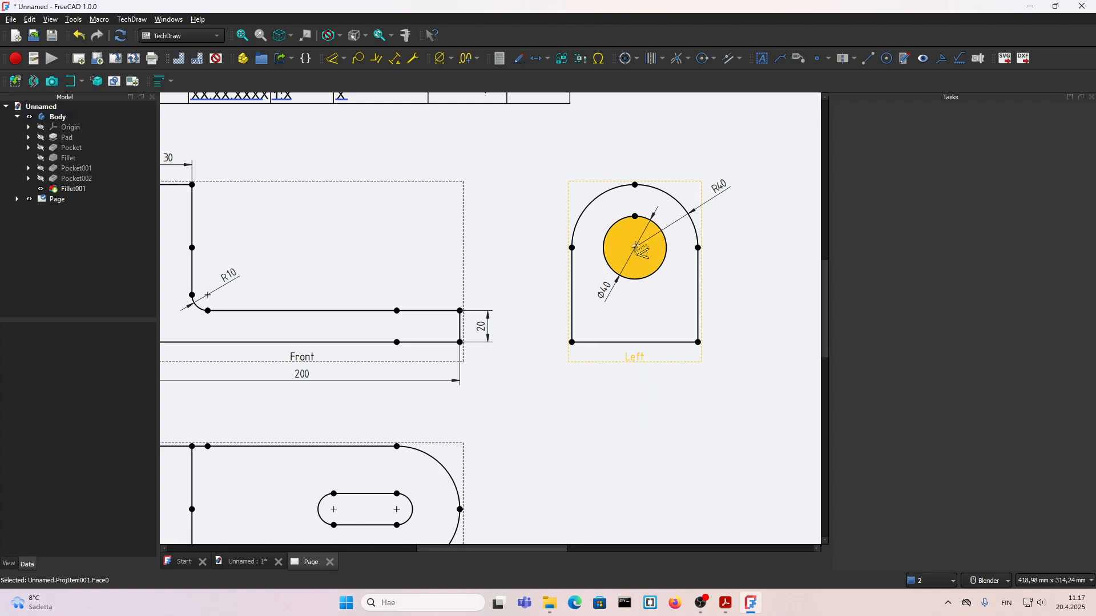
Step: Dimension the hole centre's height above the base in the Left view and move the dimension inside the outline
click(695, 340)
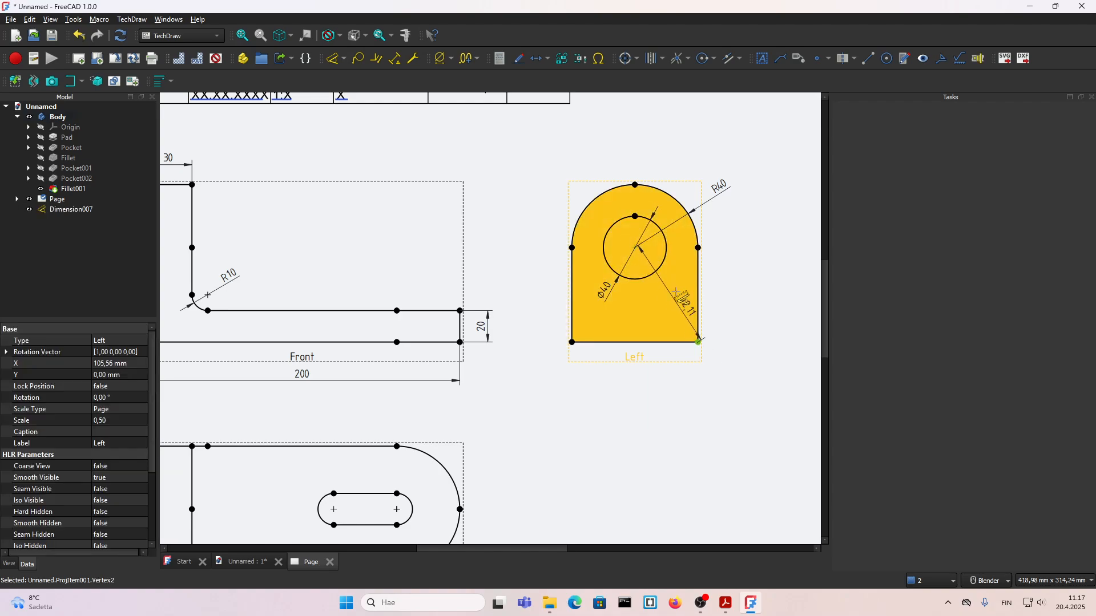
click(697, 341)
click(729, 298)
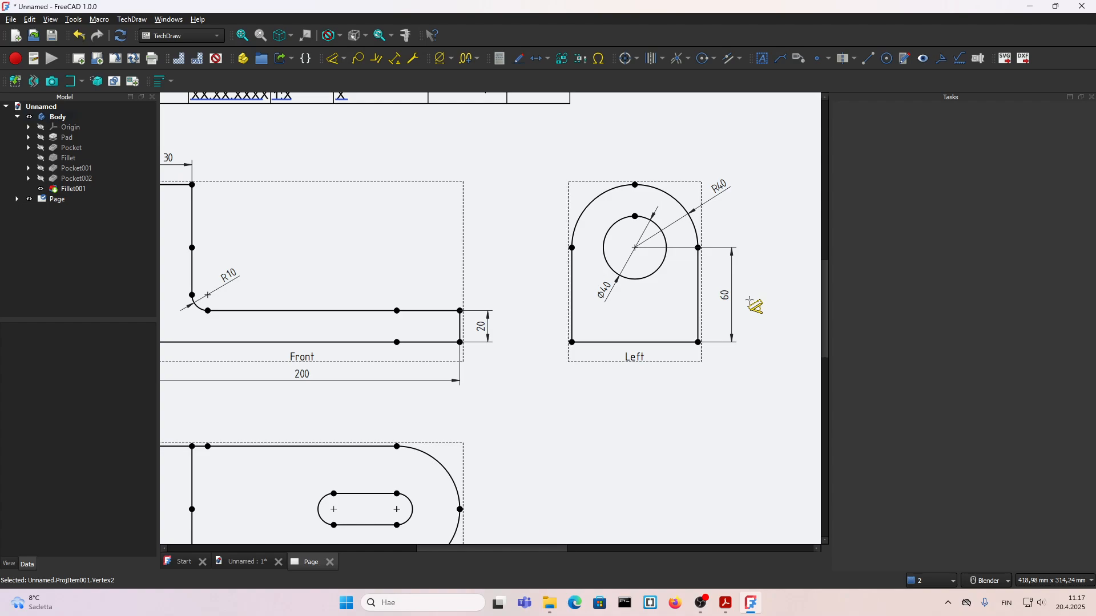
drag(735, 303, 676, 298)
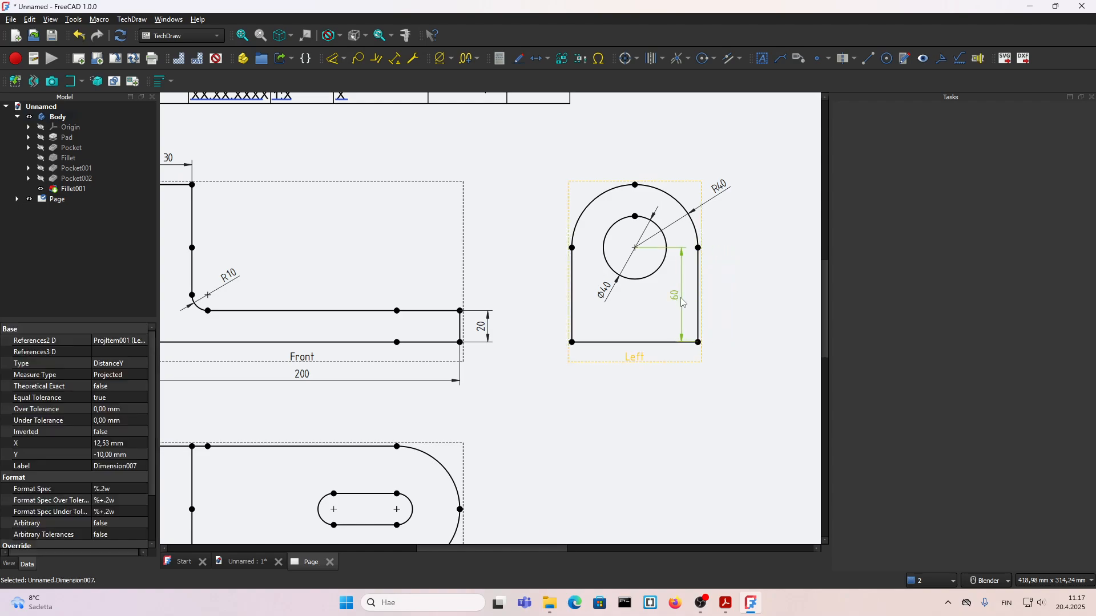
click(717, 347)
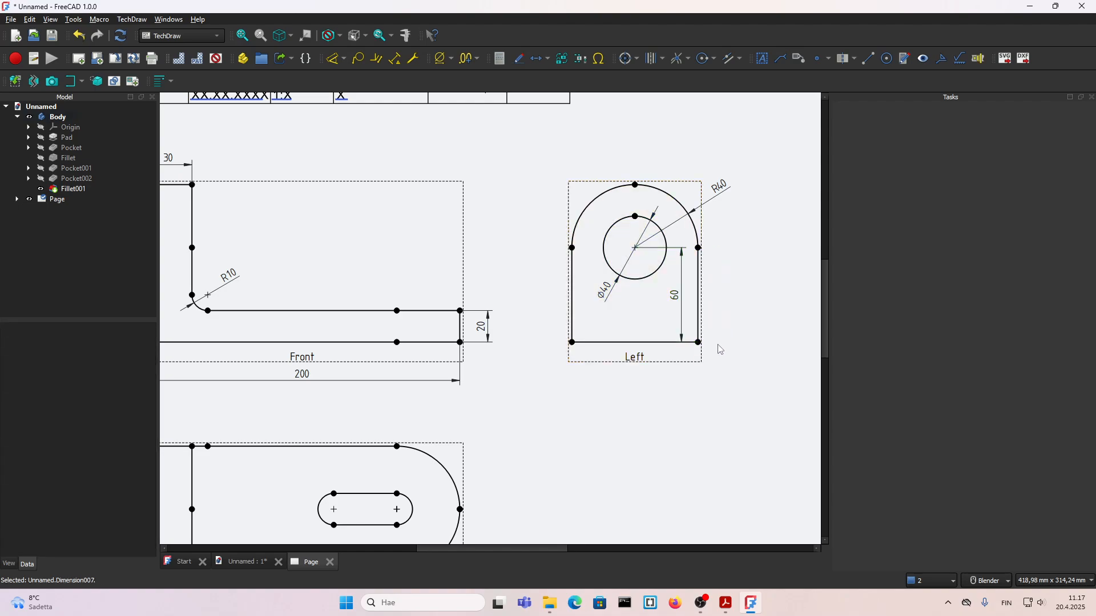
Step: Dimension the horizontal distance from the Left view's lower-left corner to the hole centre, placing it below the view
click(572, 341)
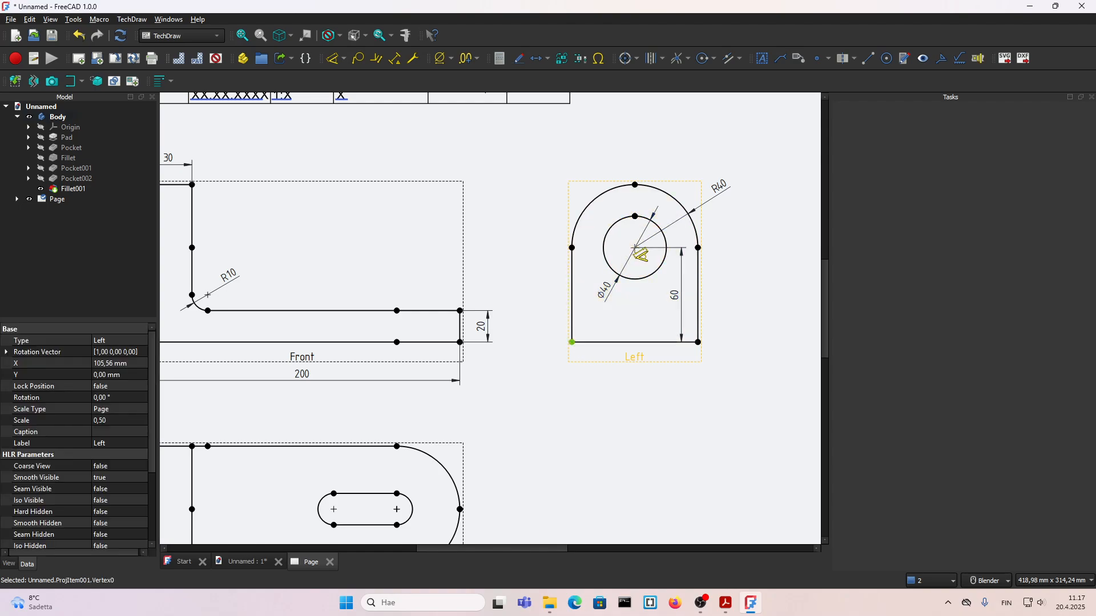
click(635, 248)
click(604, 375)
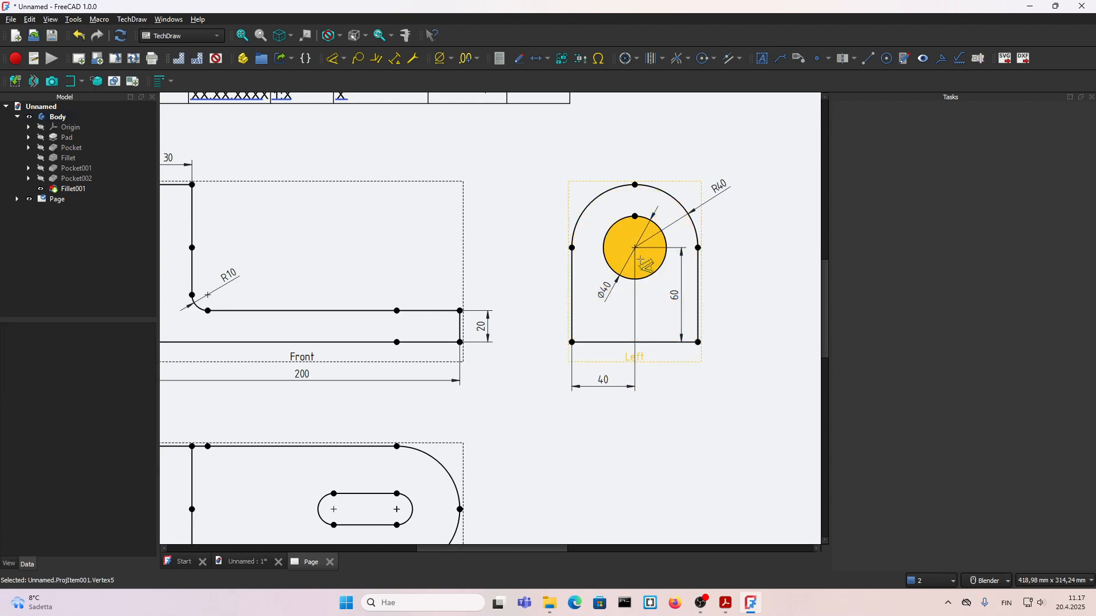
Step: Dimension the horizontal distance from the hole centre to the Left view's lower-right corner, and the overall width beneath it
click(635, 248)
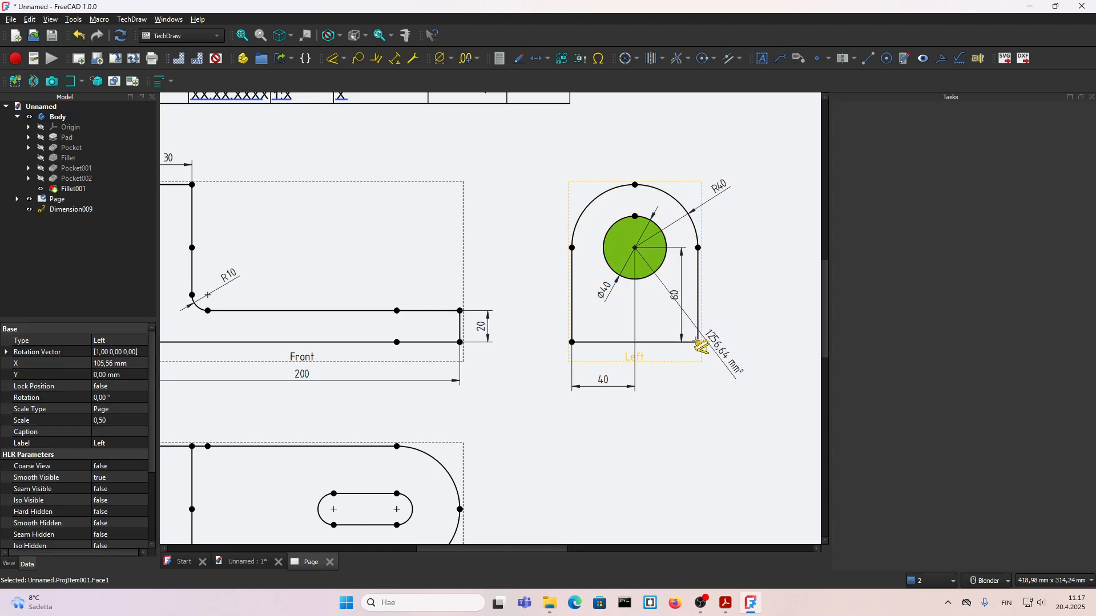
click(704, 323)
click(635, 248)
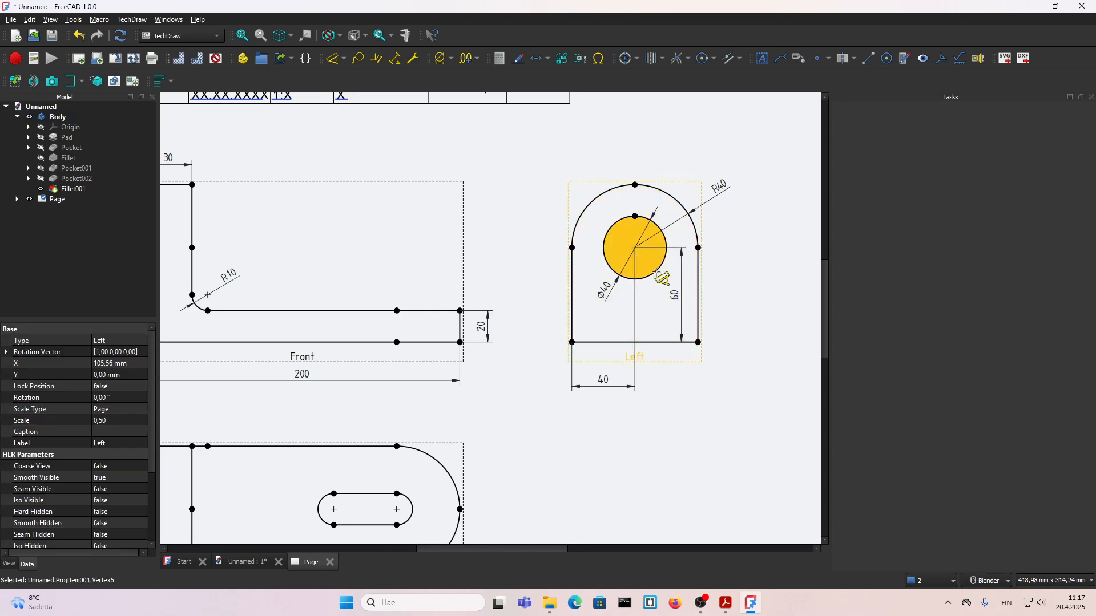
click(698, 342)
click(670, 371)
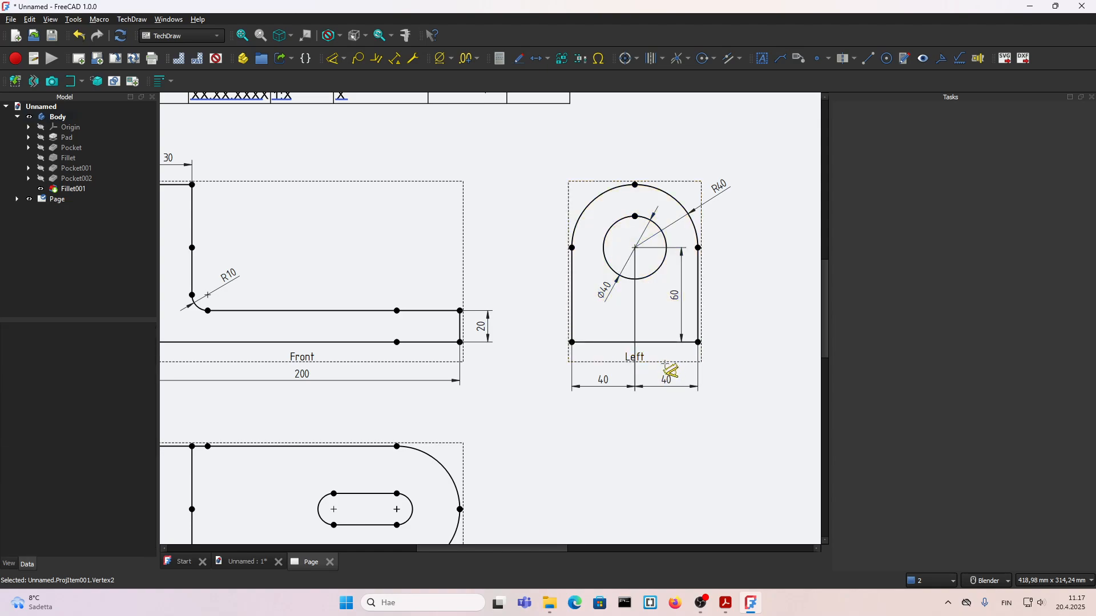
click(656, 342)
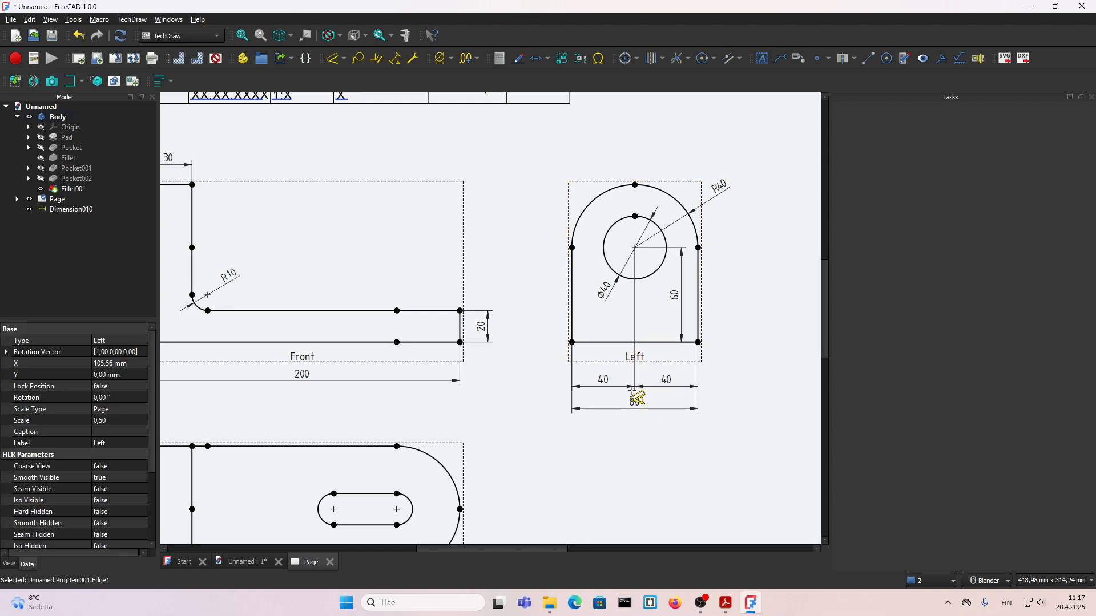
click(638, 397)
Step: Dimension the radius of the rounded free end in the Top view, placing the dimension outside the outline
scroll(537, 354, down, 1)
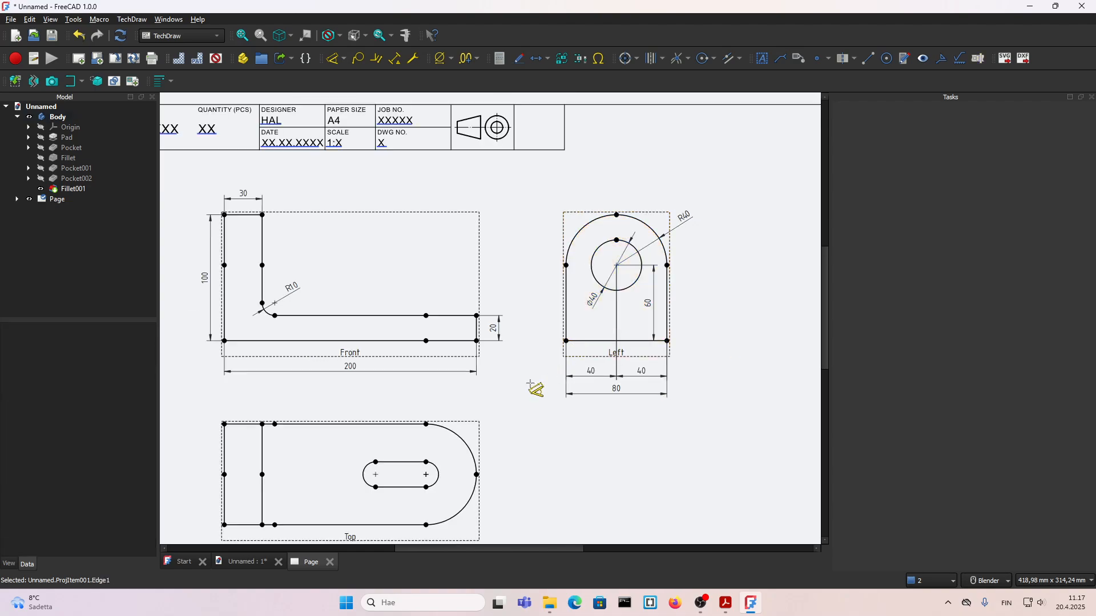
click(465, 441)
scroll(486, 448, up, 2)
click(500, 437)
scroll(535, 350, down, 1)
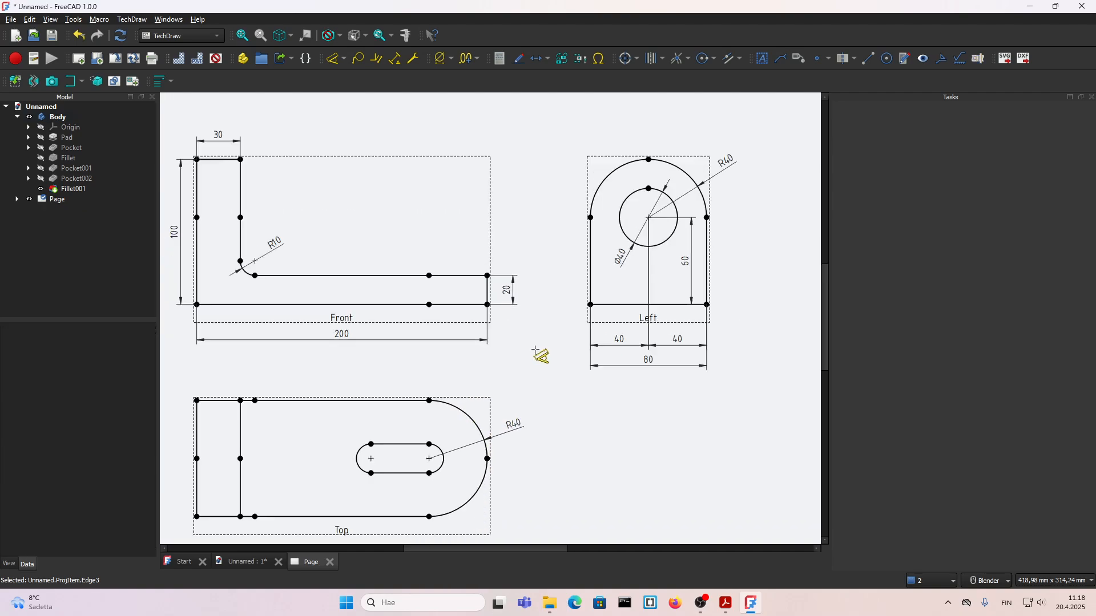
Step: Move the Top view's end radius dimension slightly higher beside the arc
scroll(536, 349, down, 1)
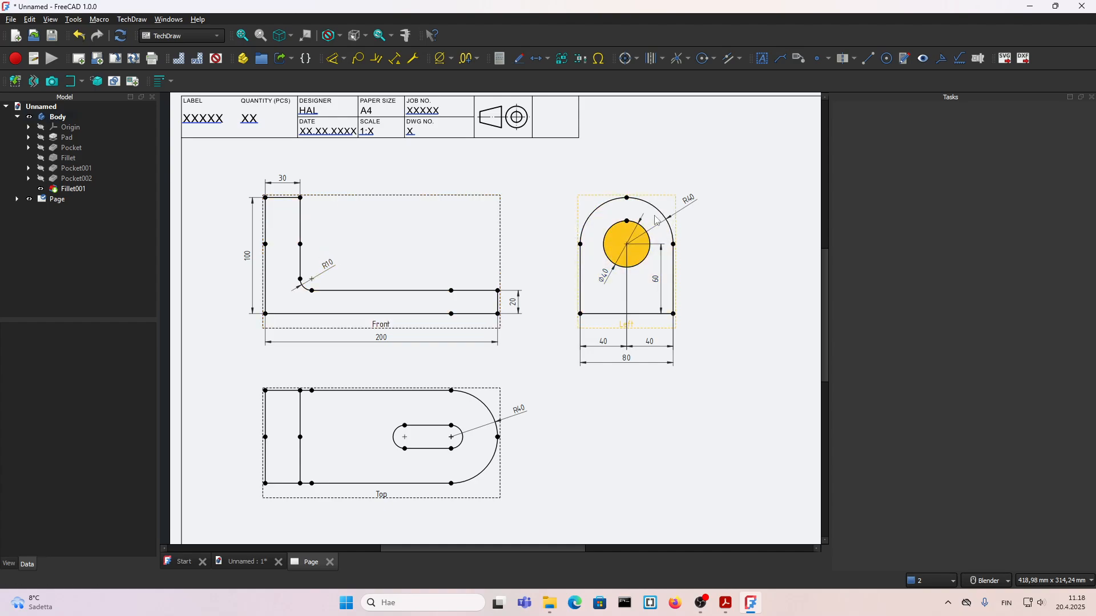
click(520, 411)
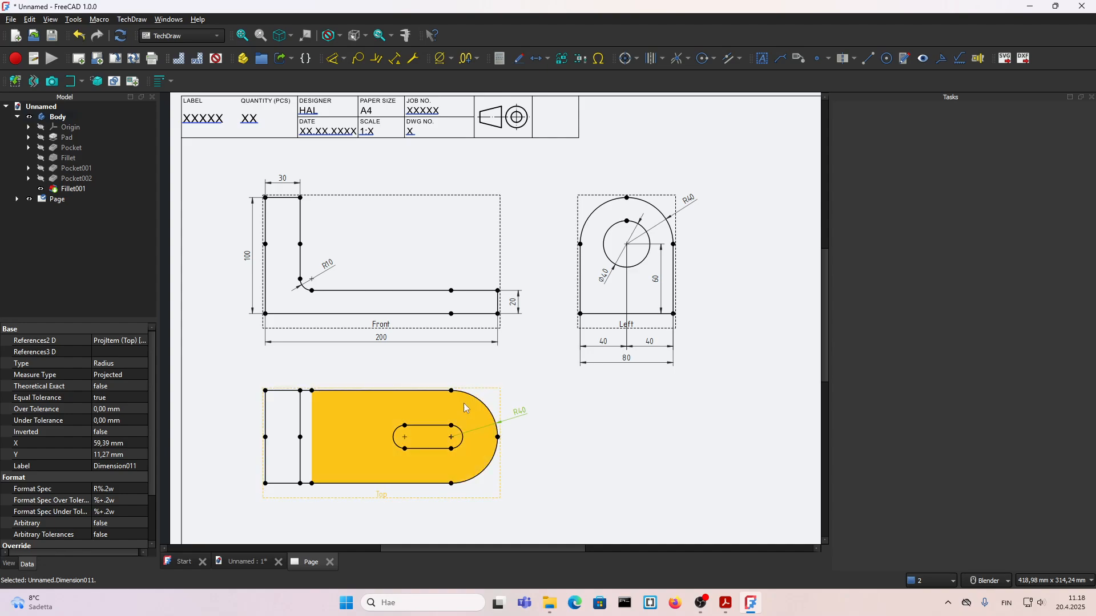
scroll(495, 417, up, 1)
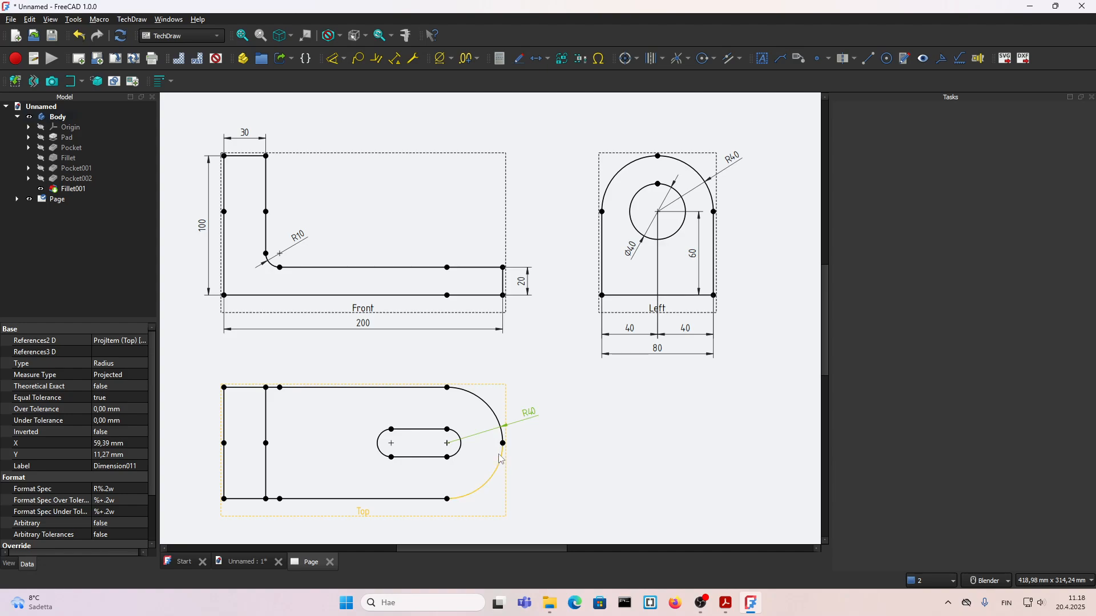
drag(529, 413, 529, 399)
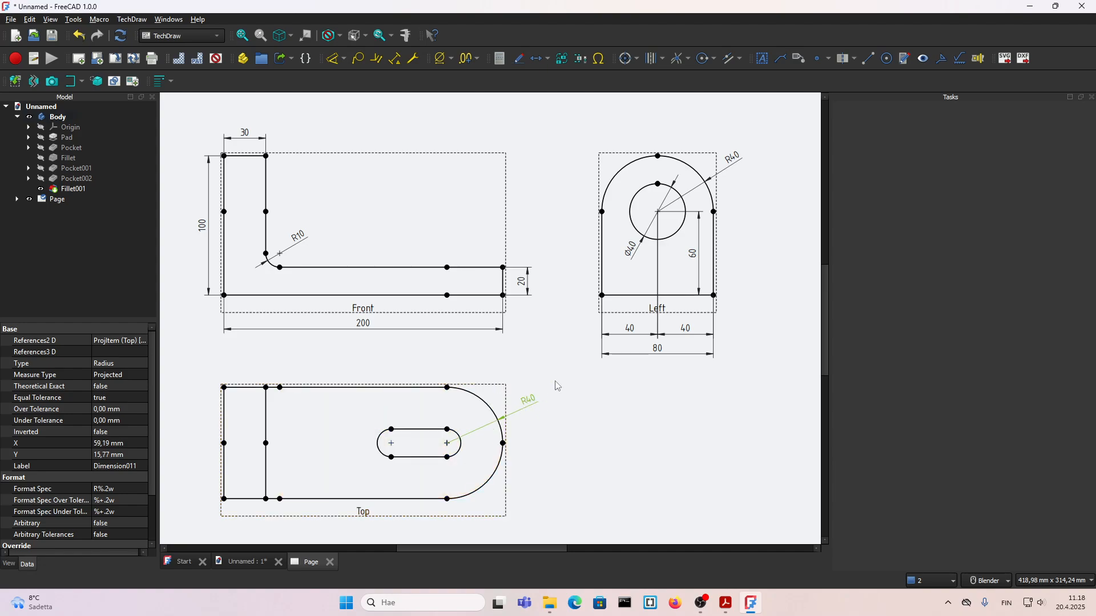
Step: Dimension the bracket's width between the two corners of the Top view's straight end, placing it beside the view
scroll(486, 373, down, 1)
scroll(570, 403, up, 1)
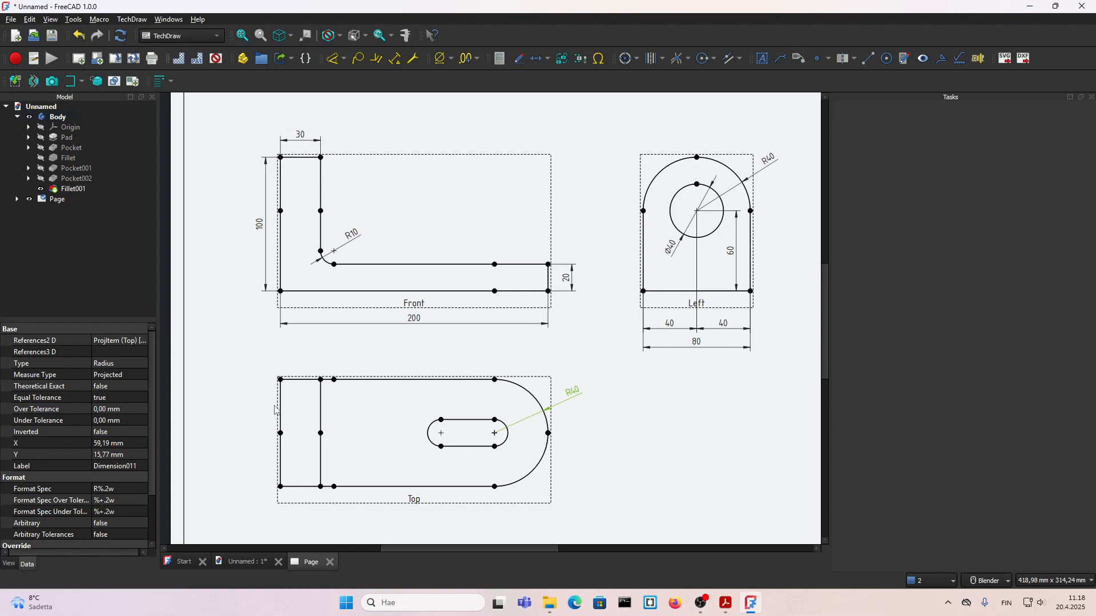
click(252, 398)
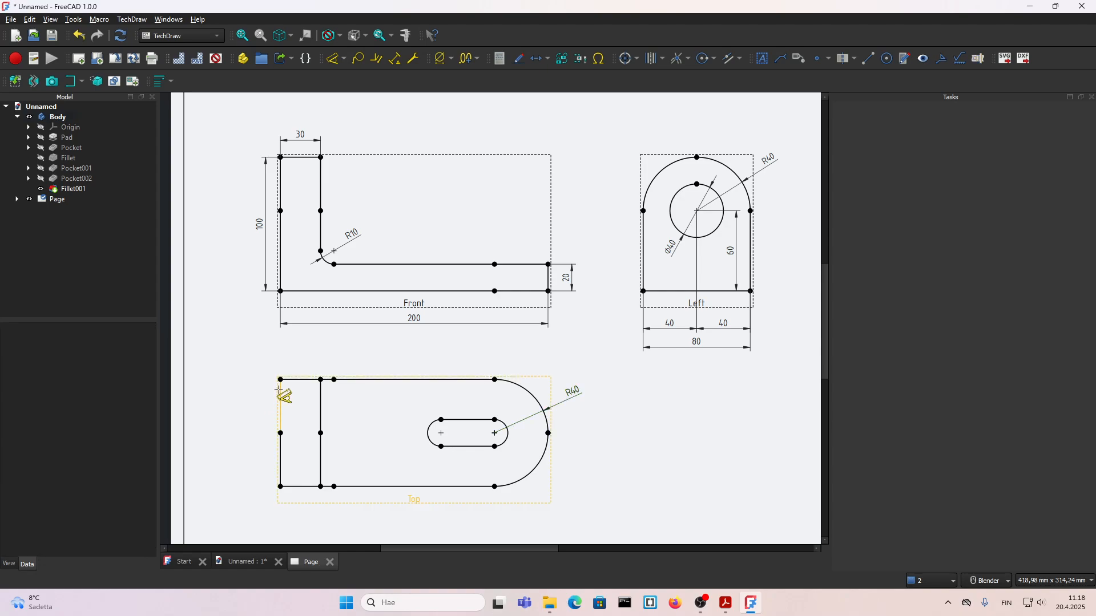
click(280, 379)
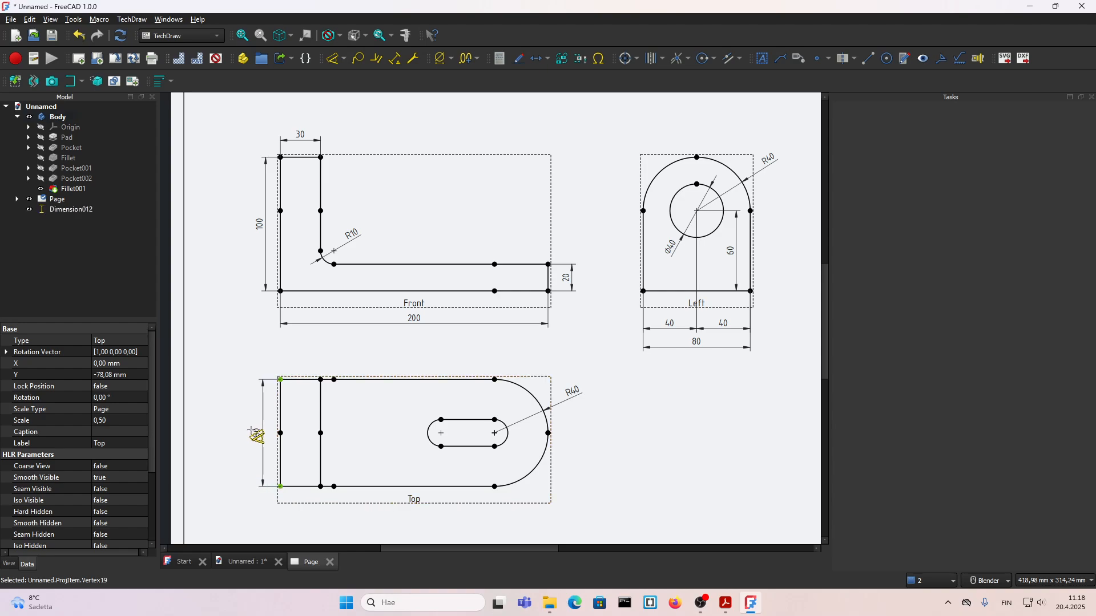
click(251, 429)
Step: Dimension the horizontal distance from the Top view's straight end to the nearer slot arc centre, placing it below the view
scroll(346, 341, down, 1)
scroll(418, 416, up, 1)
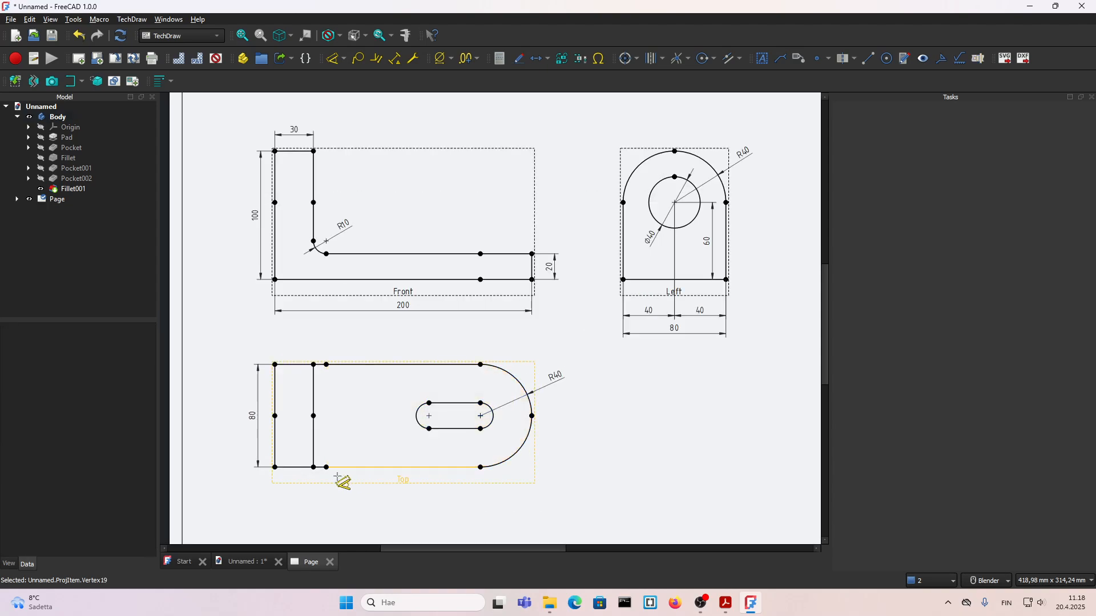
scroll(284, 477, up, 1)
click(270, 463)
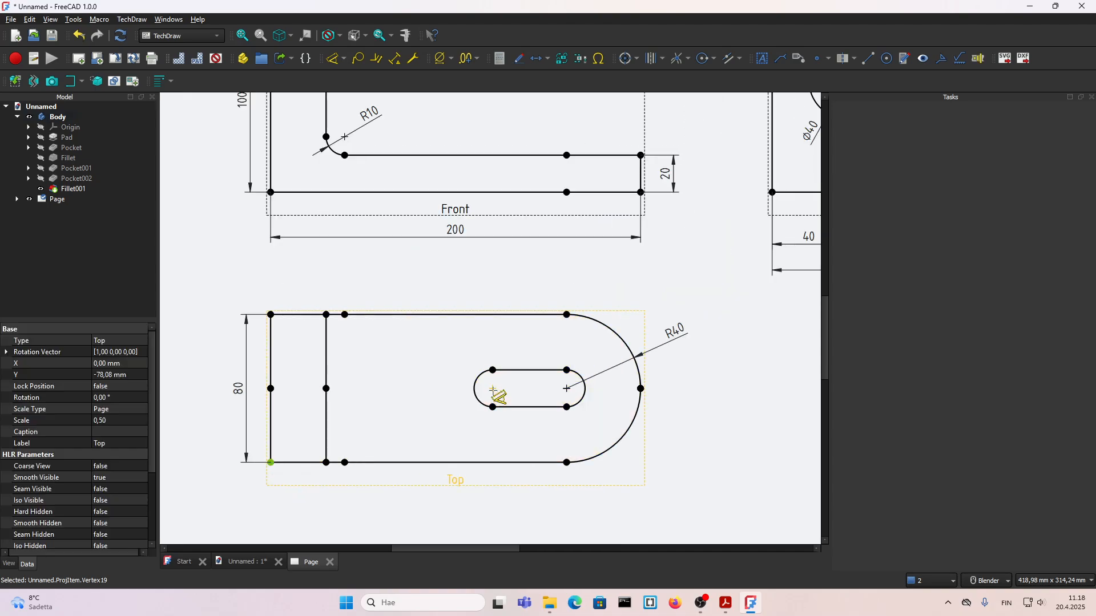
click(492, 390)
scroll(472, 438, down, 2)
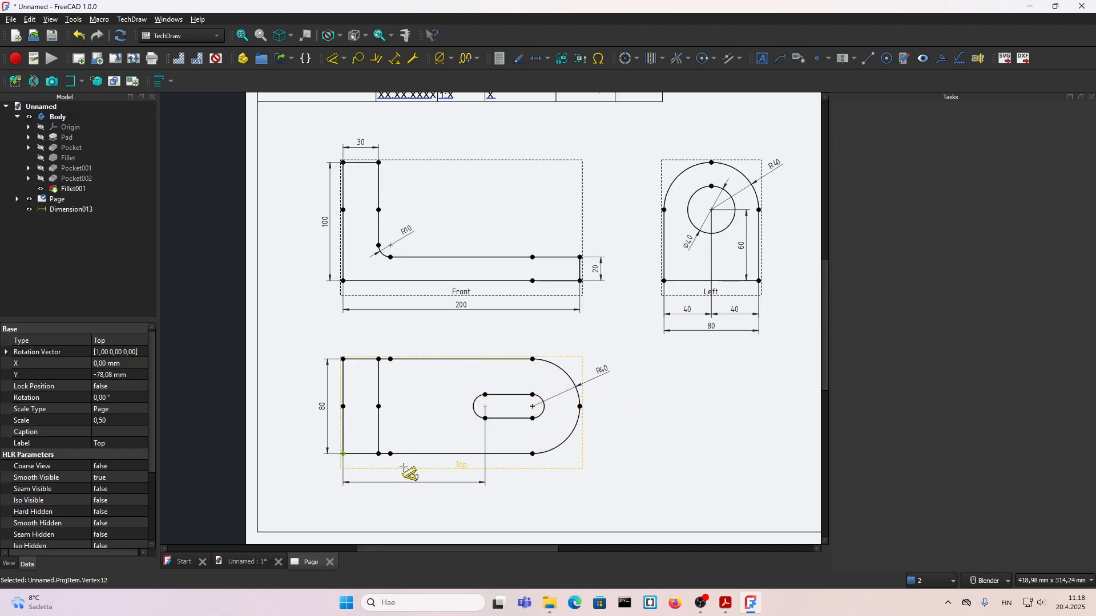
scroll(401, 461, up, 1)
click(402, 461)
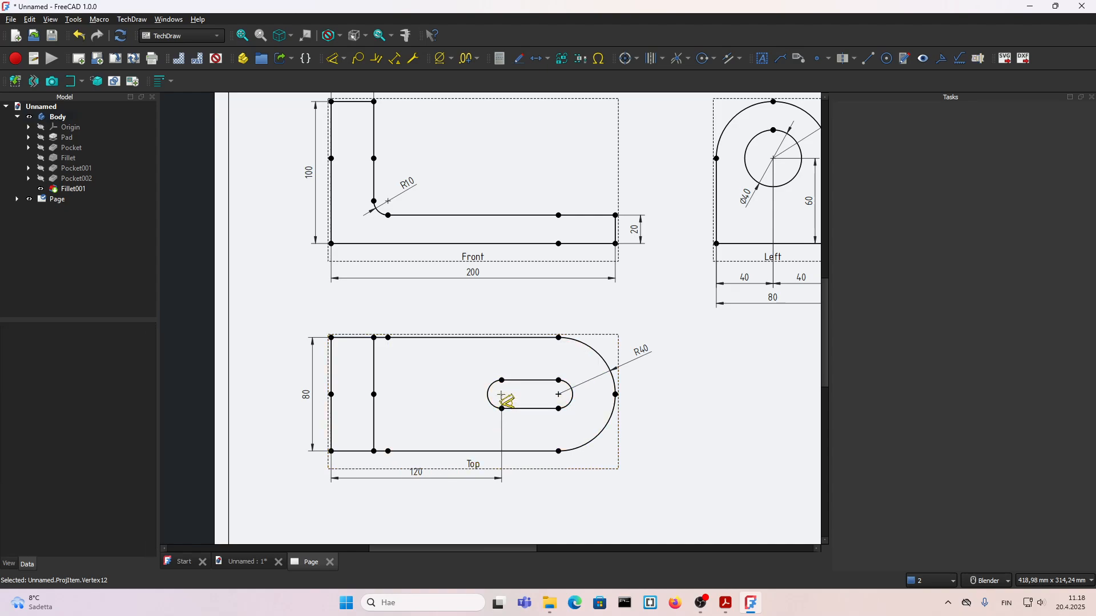
Step: Dimension the slot's centre-to-centre spacing in line with the previous dimension, and the distance from the straight end to the arc start beneath
click(558, 395)
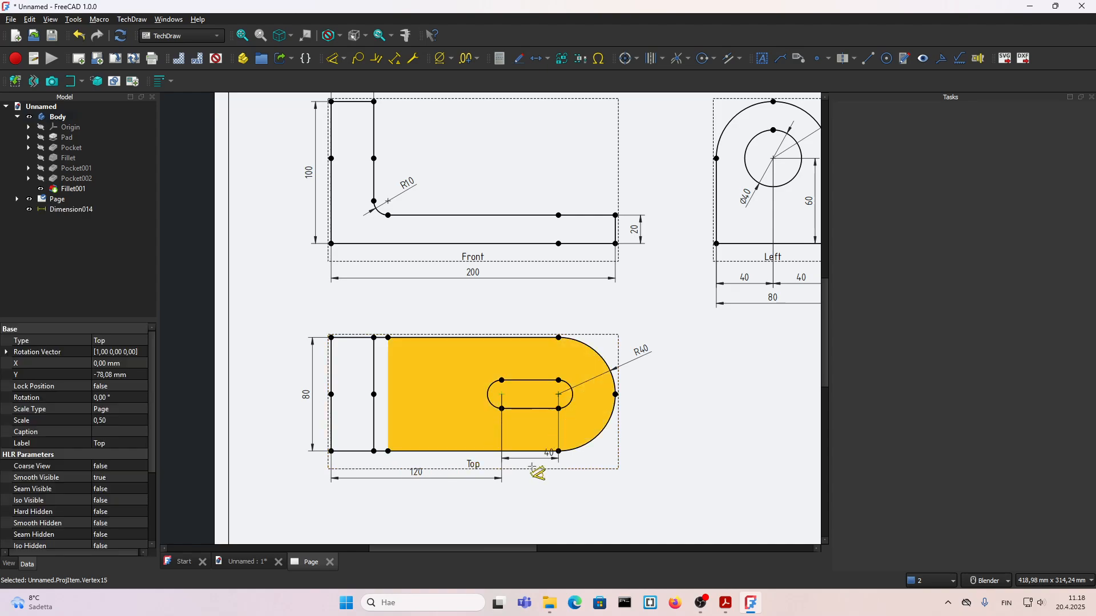
click(539, 460)
click(558, 451)
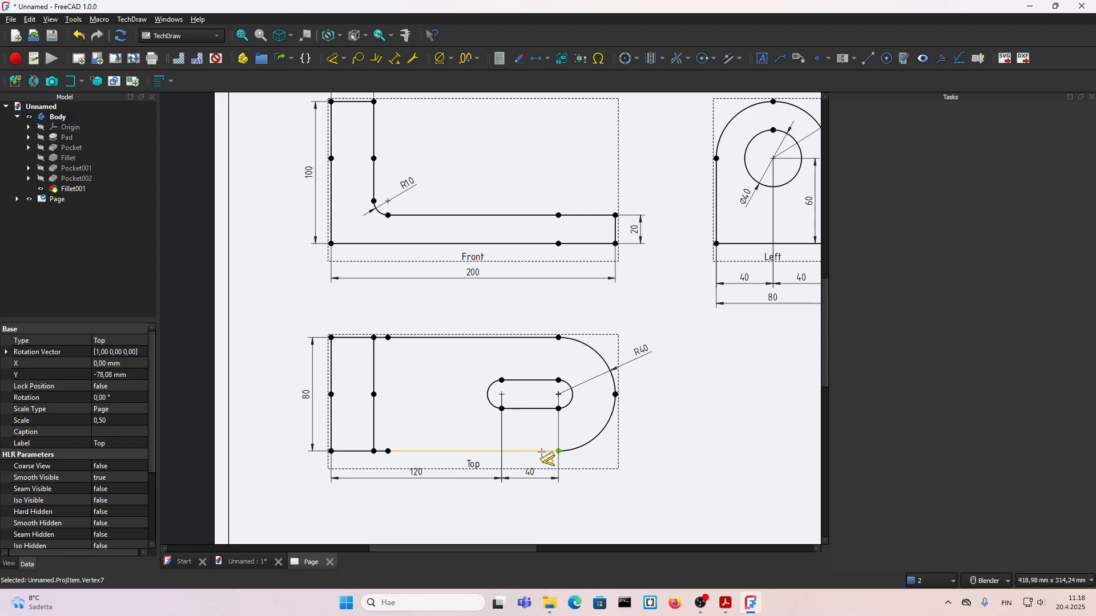
click(330, 451)
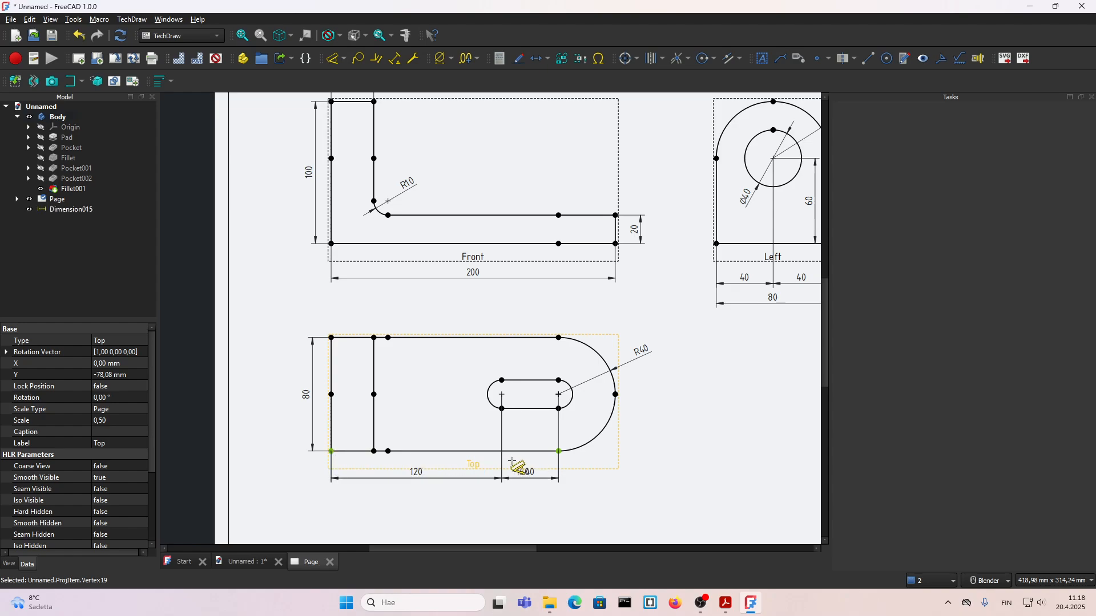
click(445, 491)
Step: Turn off the view frames and move the group of views up, closer to the title block
scroll(382, 457, down, 2)
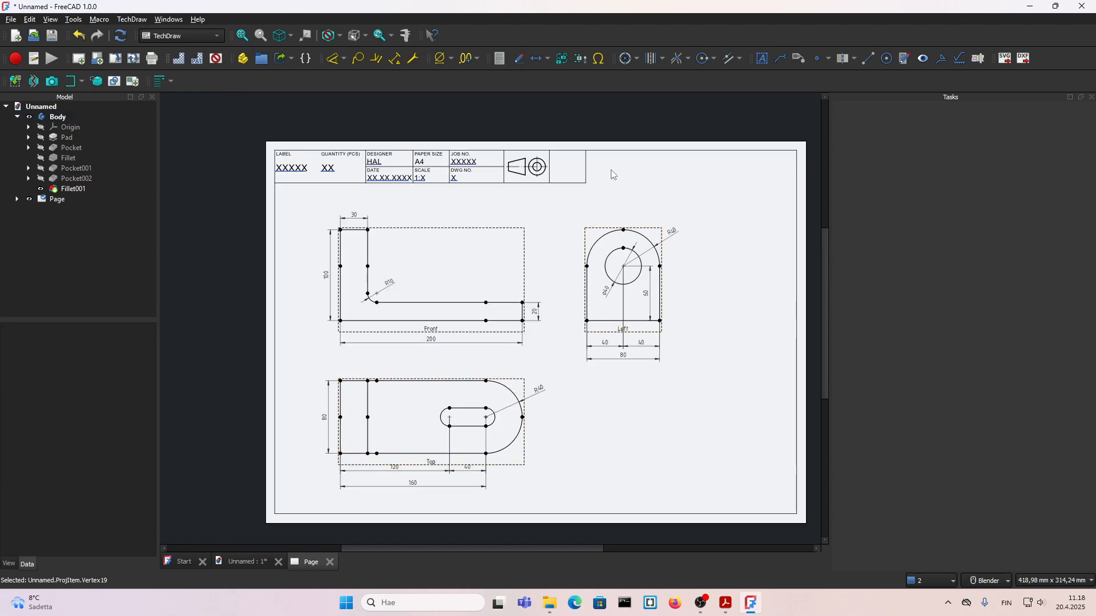
click(216, 61)
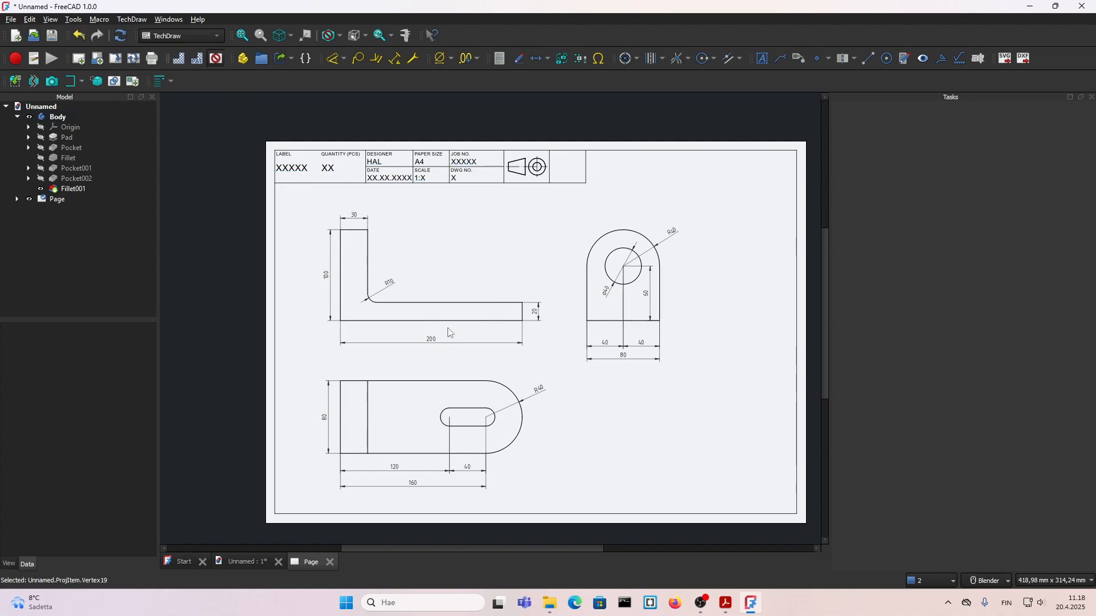
drag(447, 331, 441, 308)
scroll(456, 338, up, 1)
click(435, 333)
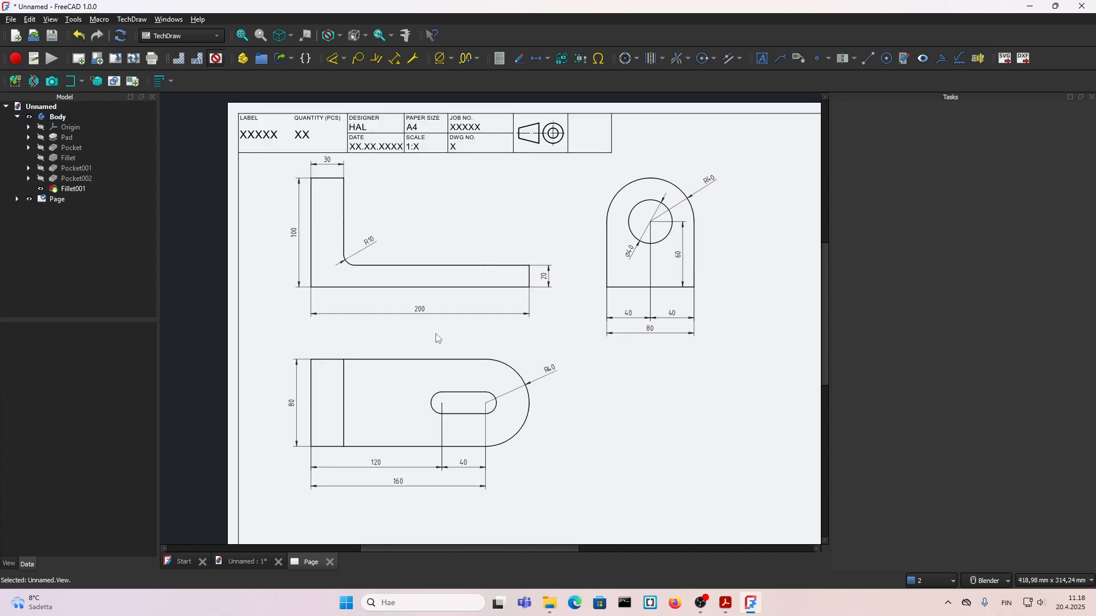
Step: Dimension the radius of the slot's rounded end in the Top view, placing the label outside the slot
key(d)
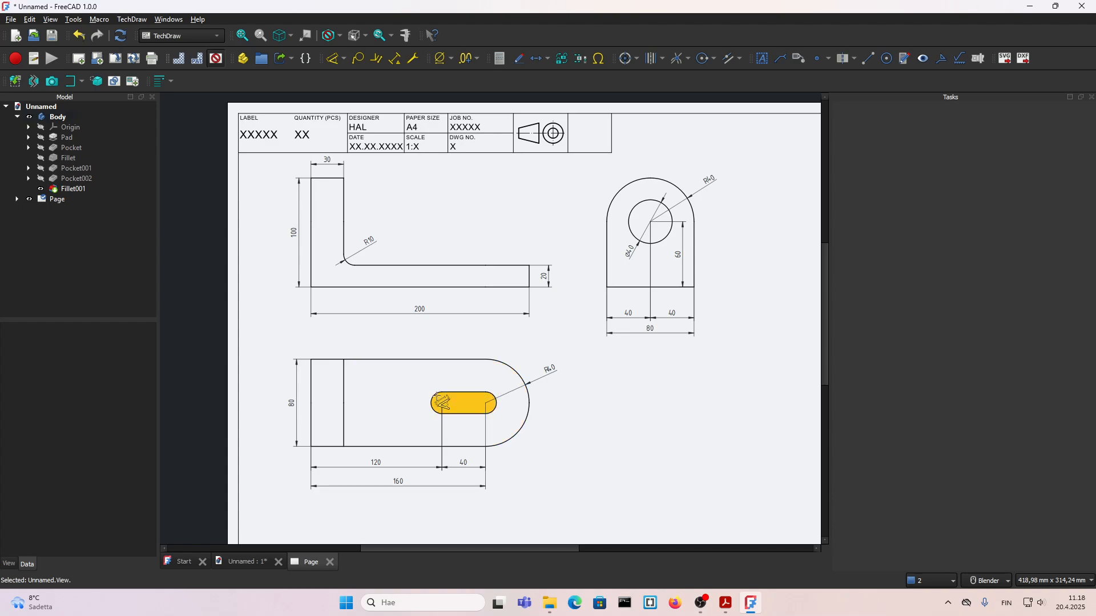
click(432, 399)
click(414, 380)
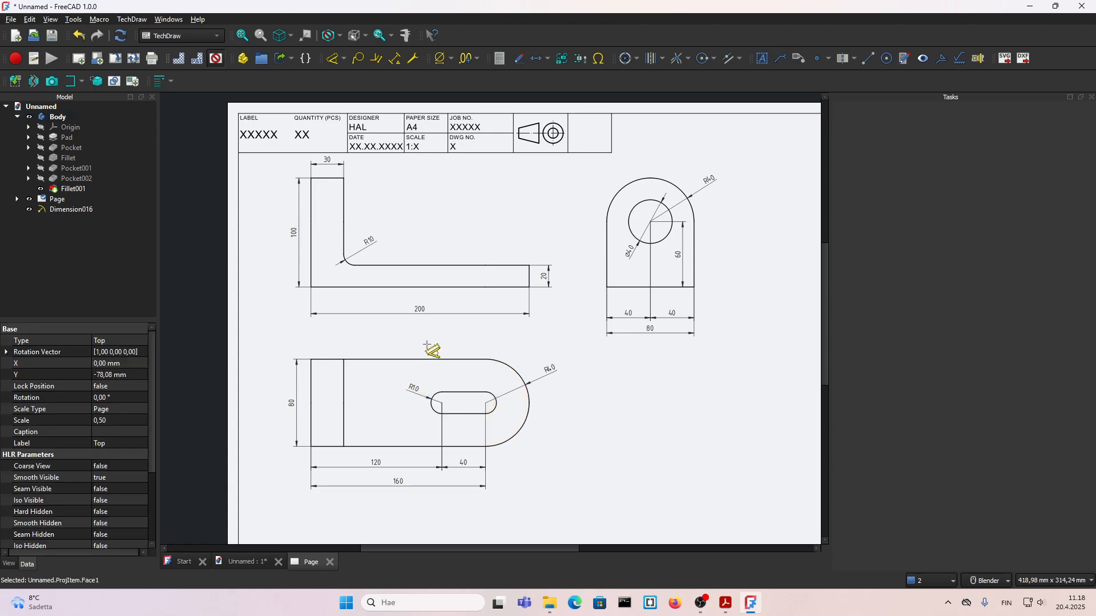
key(Escape)
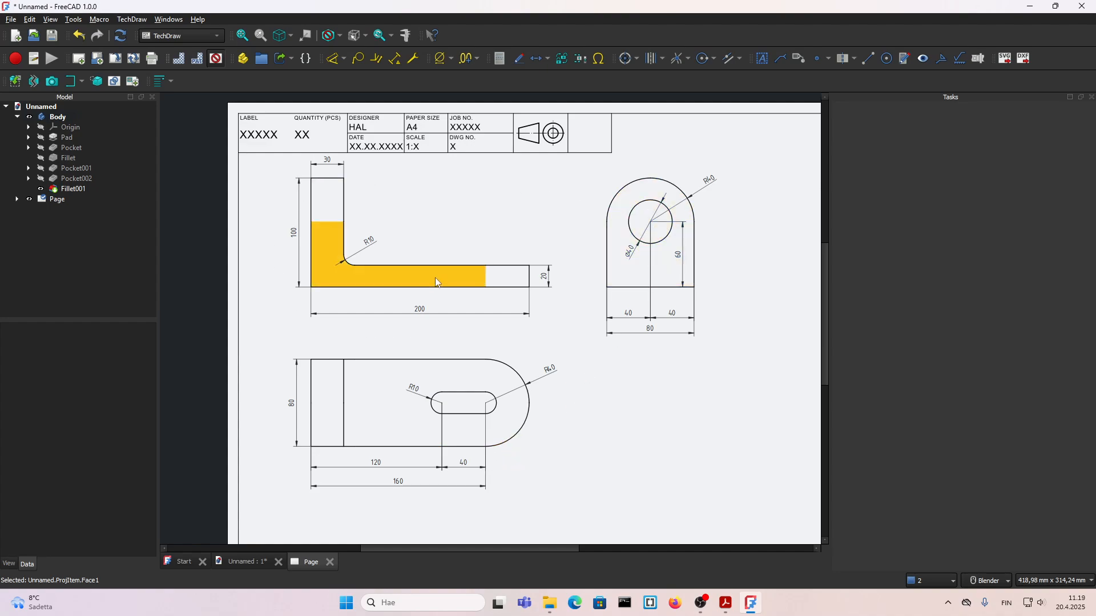
Step: Move the whole group of views slightly down, away from the title block
click(428, 303)
drag(428, 303, 429, 306)
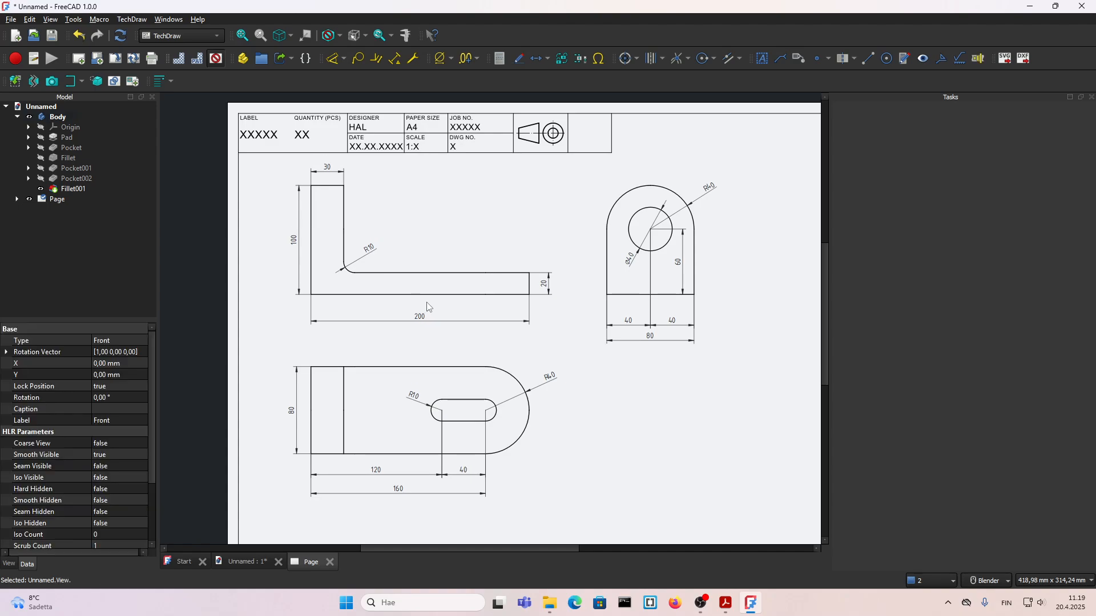
scroll(420, 306, up, 1)
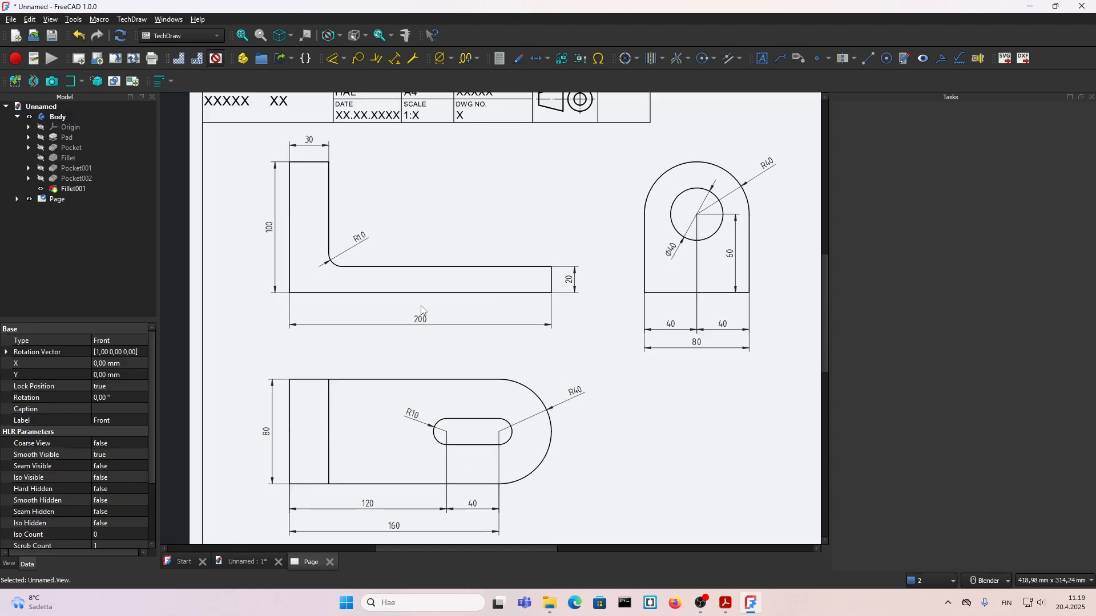
scroll(420, 306, down, 1)
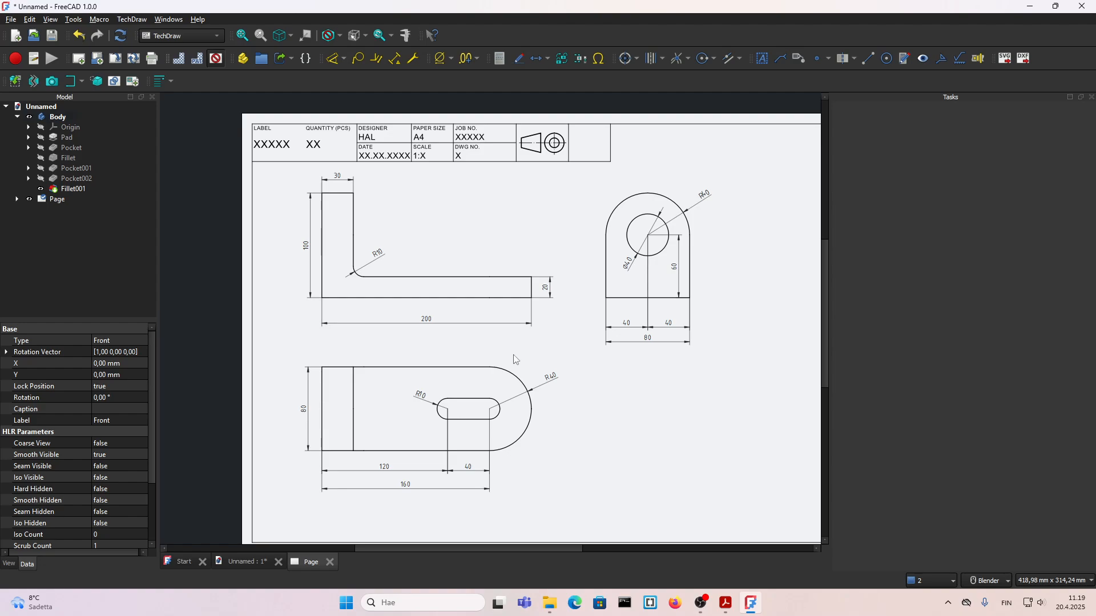
Step: Turn on the view frames and set Hard Hidden to true for the Front, Top and Left views together
click(221, 59)
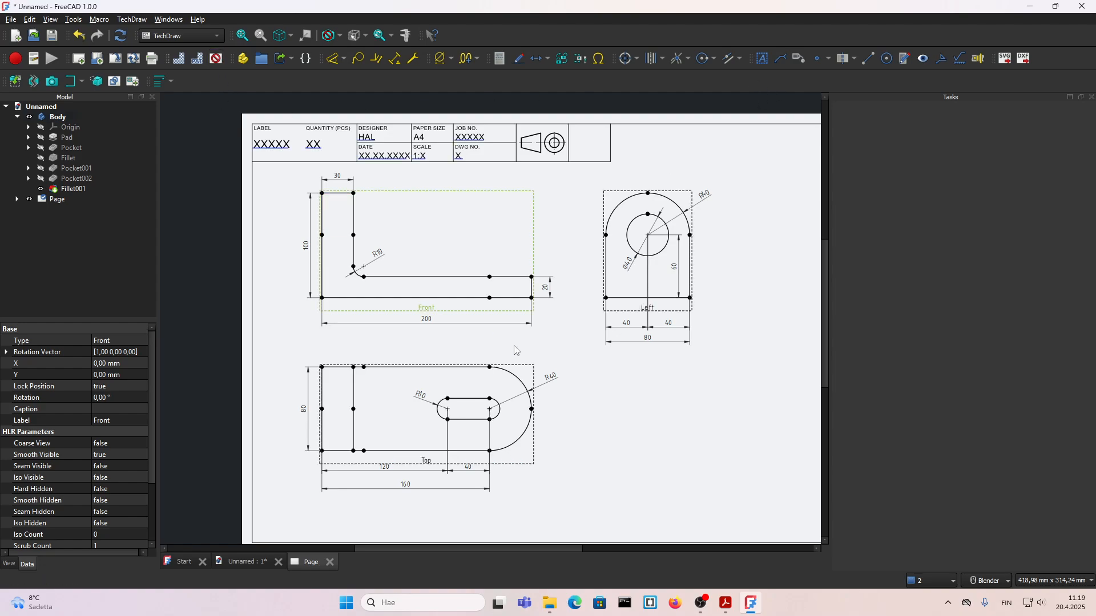
click(624, 380)
click(441, 312)
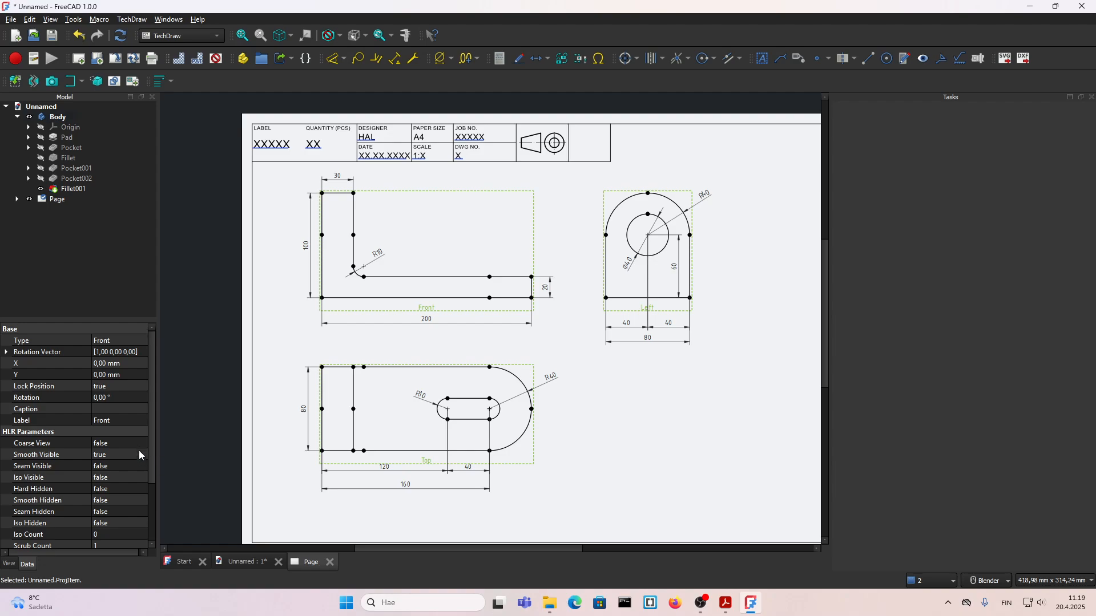
click(97, 490)
click(110, 491)
click(109, 501)
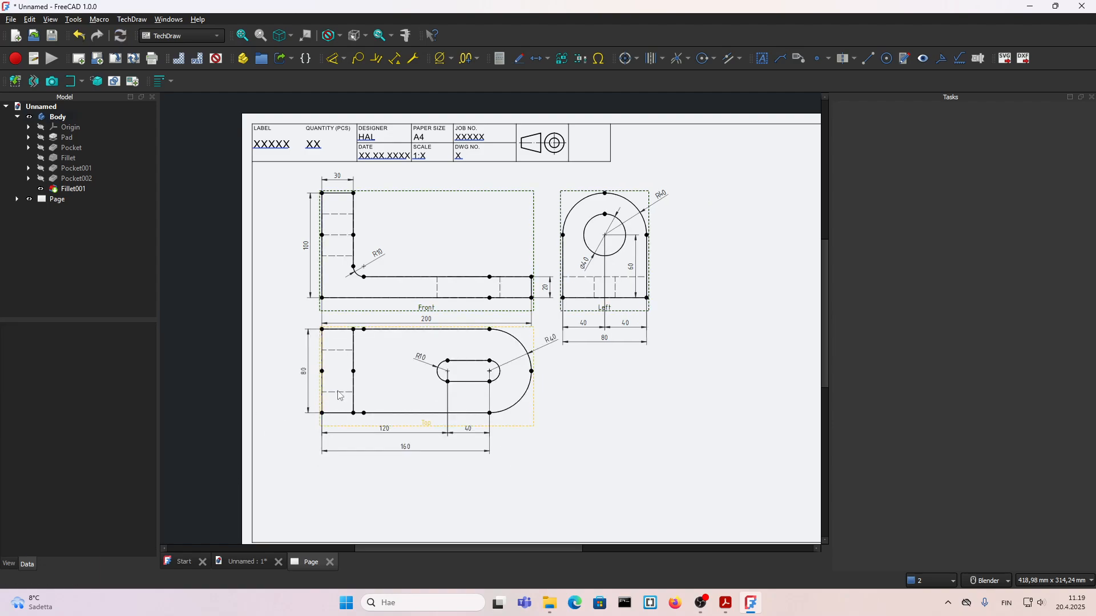
Step: Try to move the Top view down to make room for the Front view's overall length dimension
scroll(502, 309, up, 2)
scroll(502, 309, down, 2)
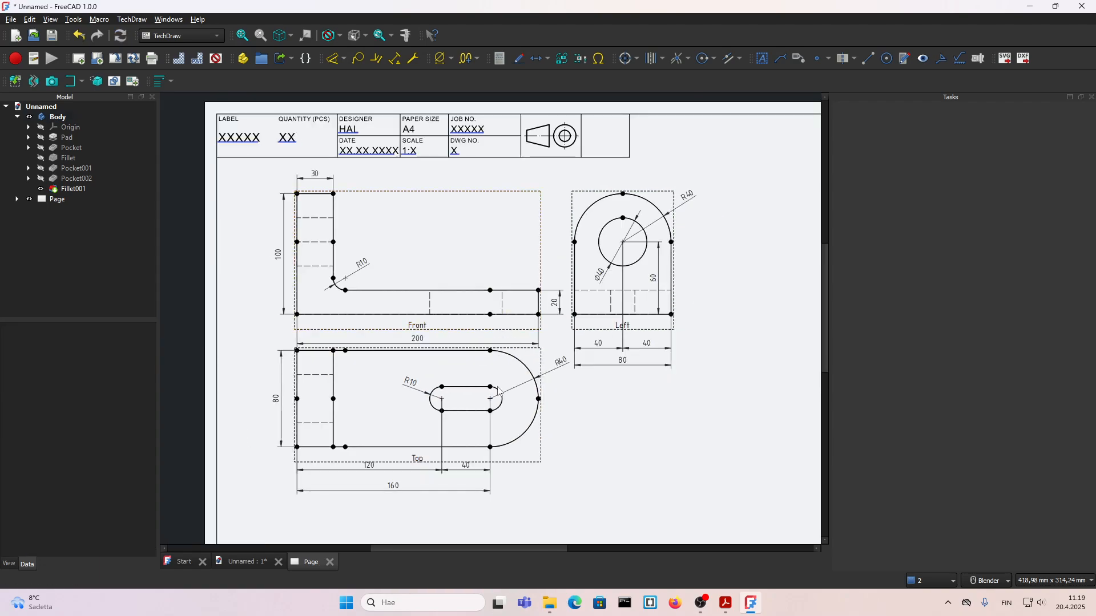
click(508, 470)
scroll(636, 322, down, 1)
scroll(644, 399, up, 1)
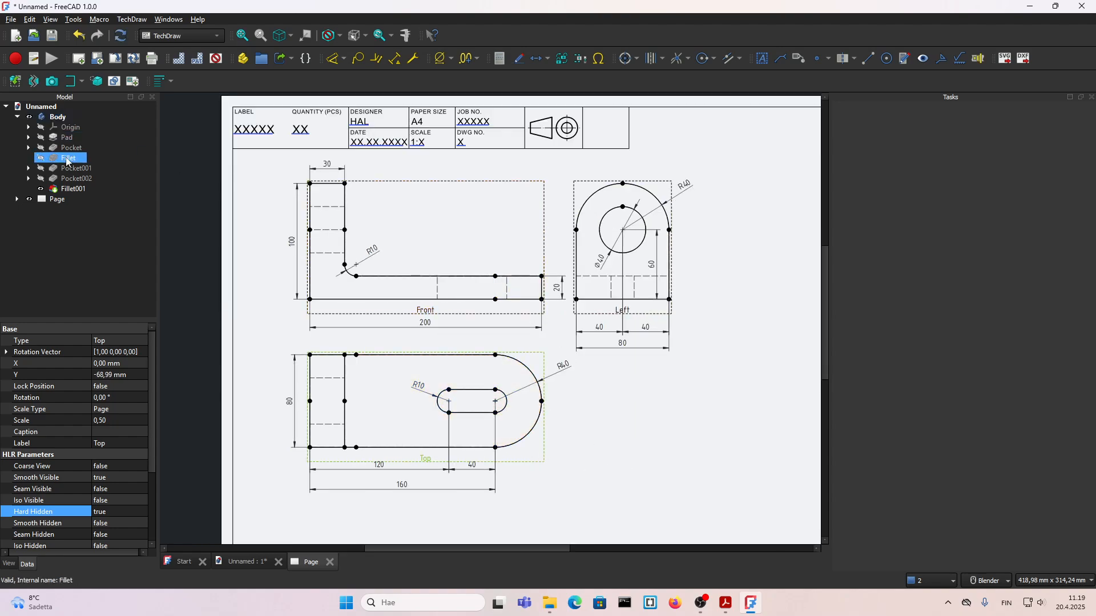
Step: Turn off Auto Distribute for the projection group ProjGroup
click(17, 199)
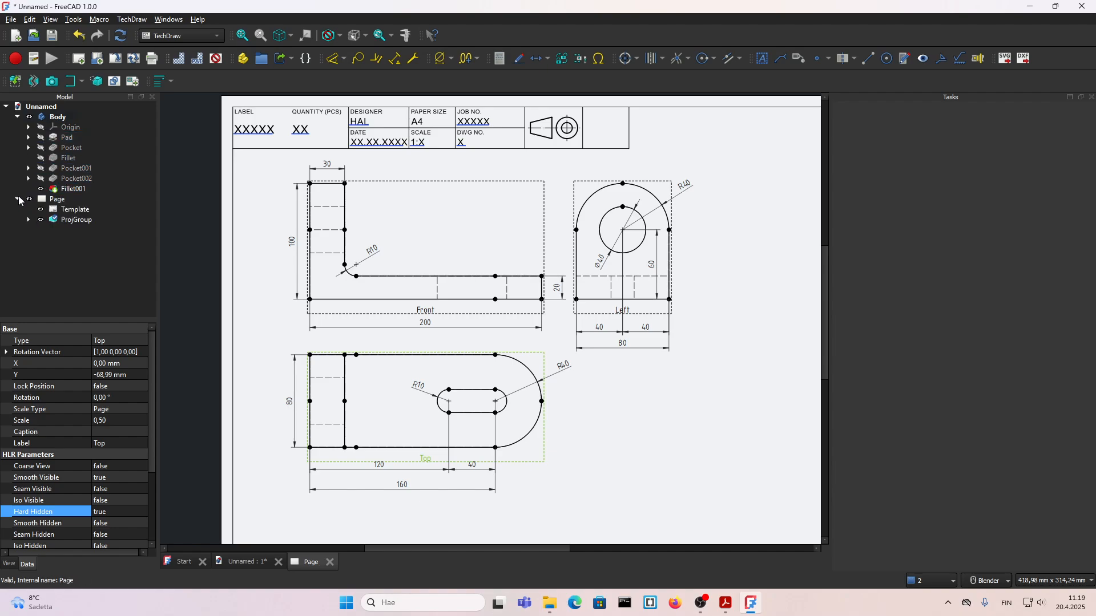
double_click(71, 220)
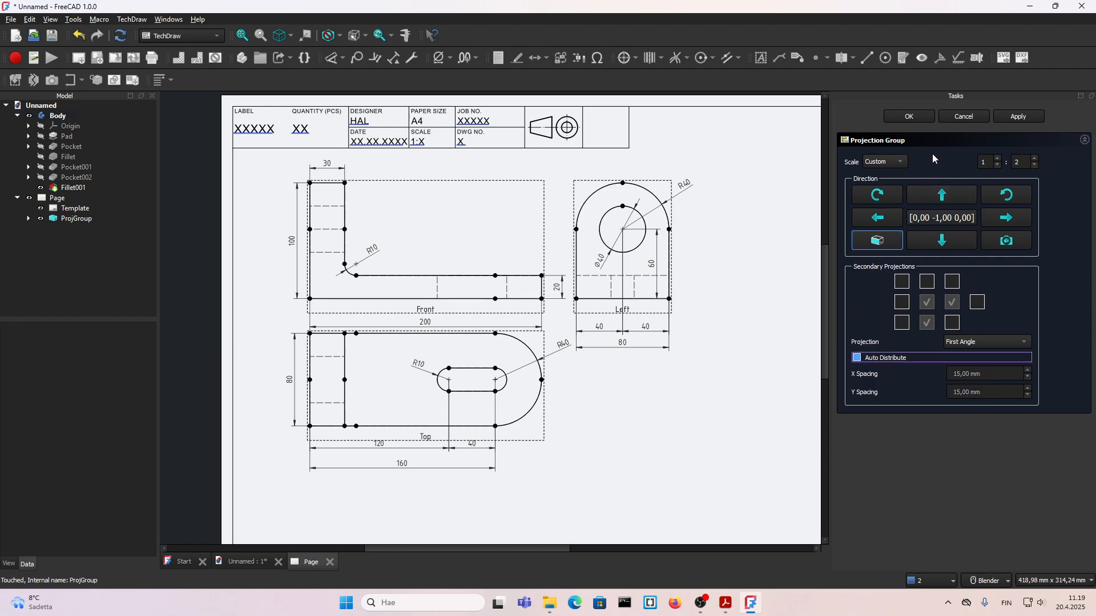
click(913, 117)
Step: Space the Top and Left views farther from the Front view and turn off the view frames
drag(505, 440, 505, 484)
drag(613, 311, 651, 311)
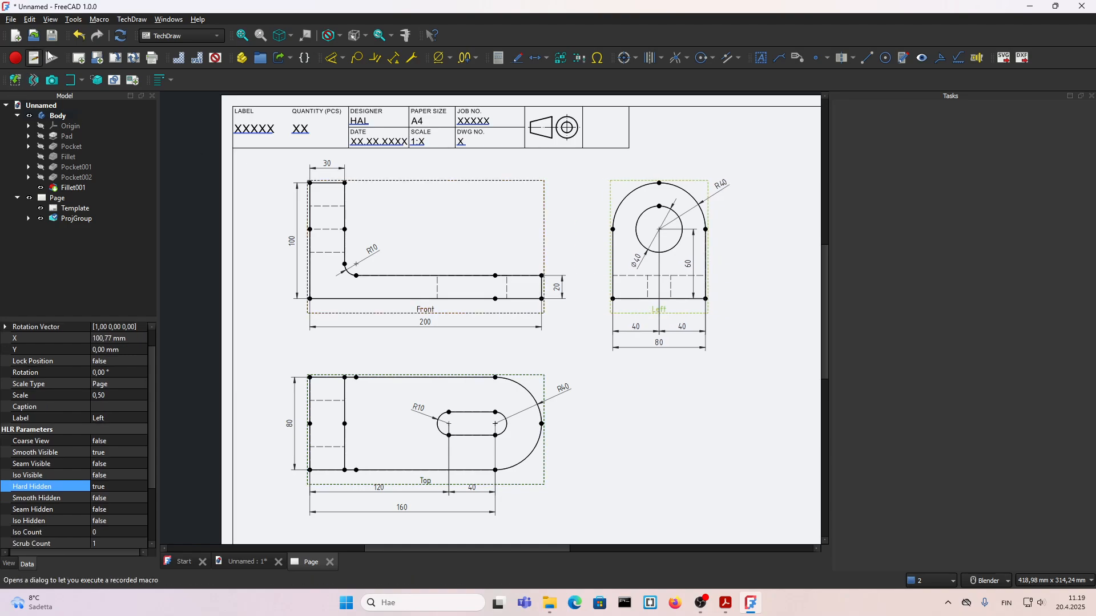
click(215, 57)
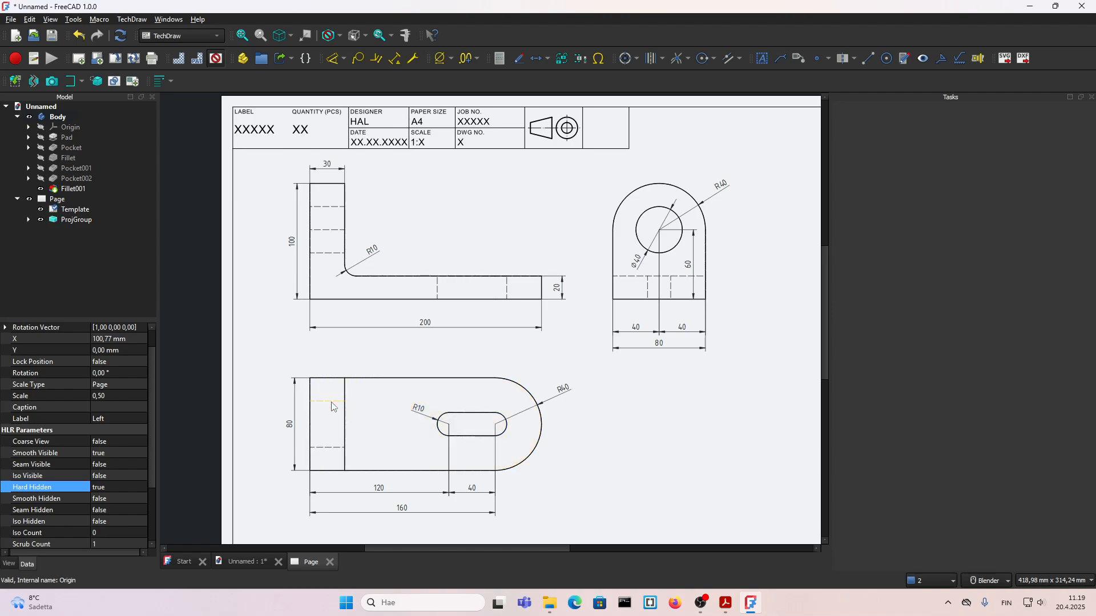
Step: Hide the middle horizontal line between the hole's hidden edges on the Front view's upright leg by setting its visibility to false
scroll(332, 306, down, 1)
scroll(339, 279, up, 1)
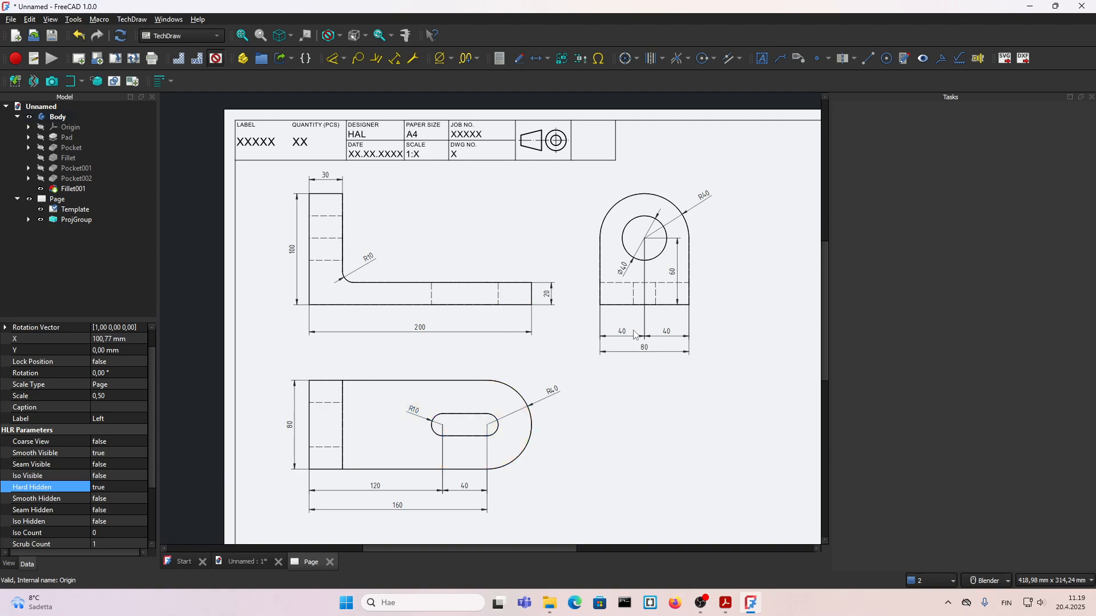
scroll(374, 250, up, 1)
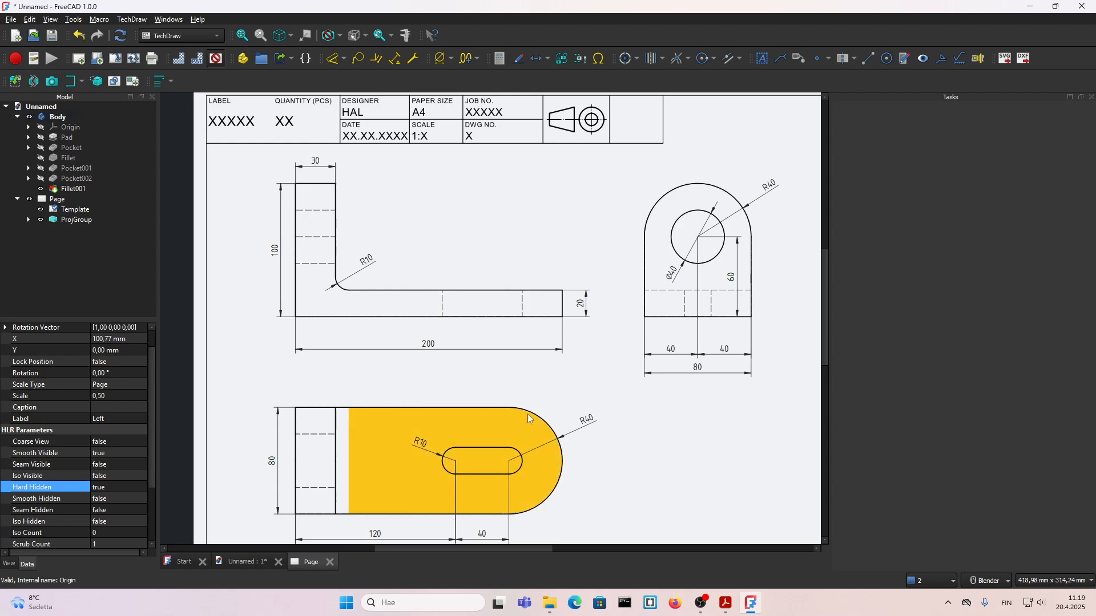
click(532, 383)
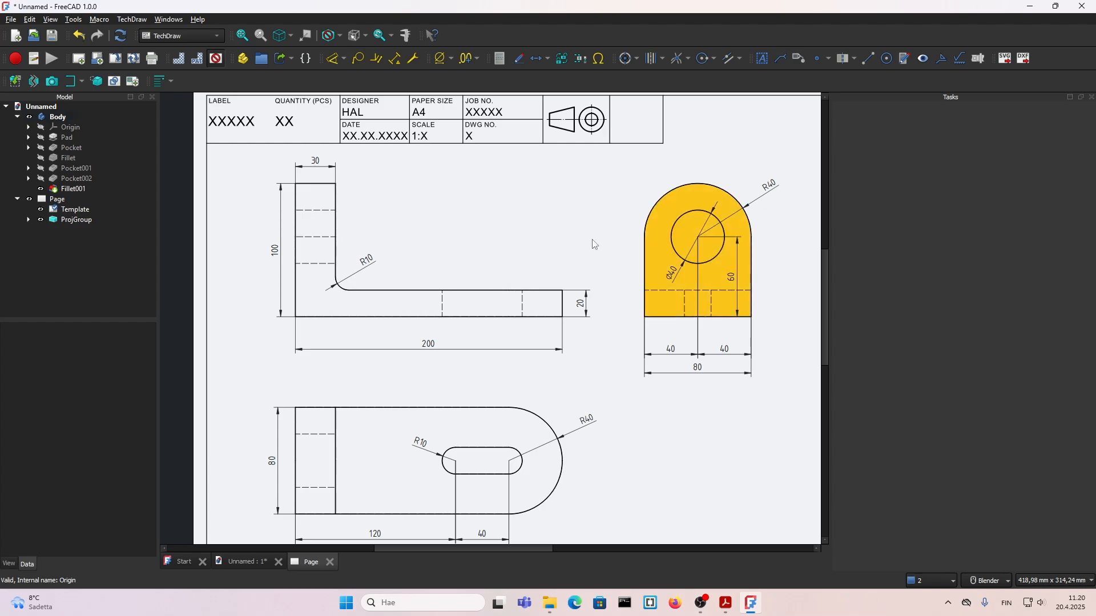
click(329, 244)
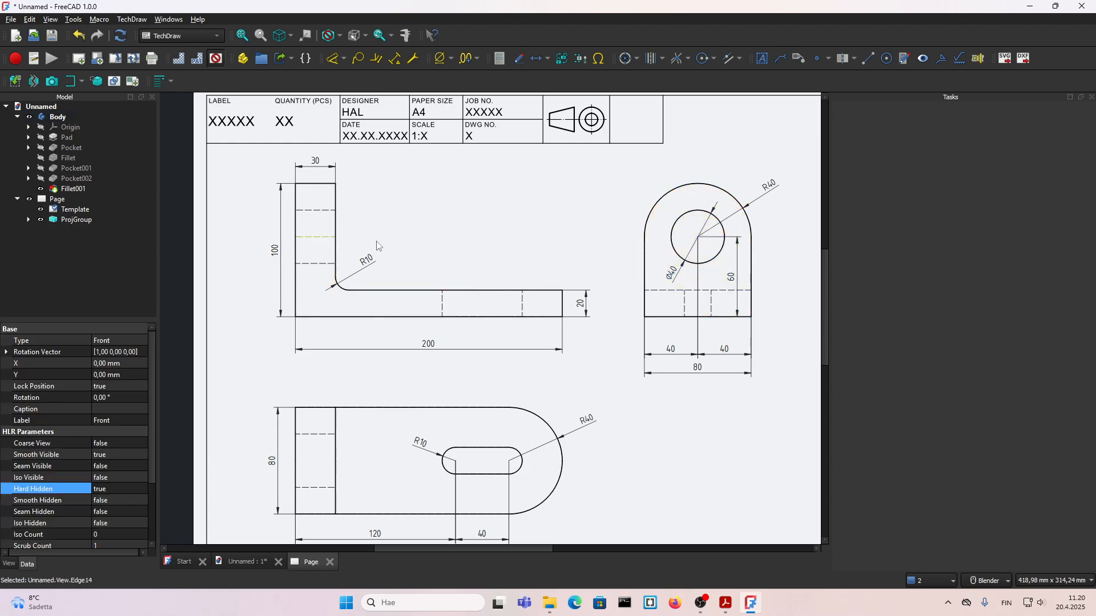
double_click(326, 237)
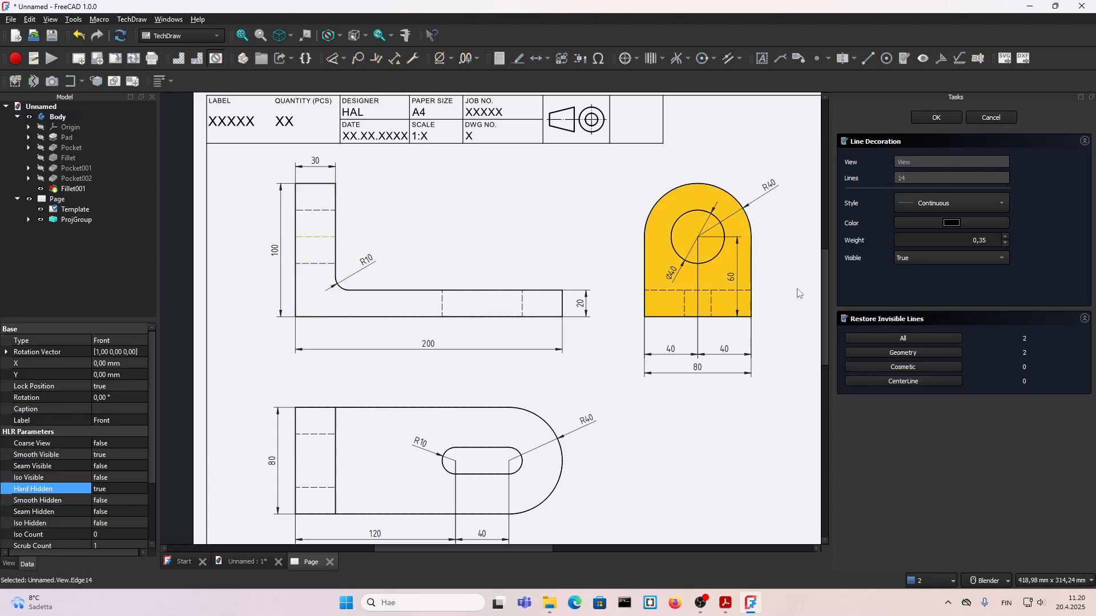
click(912, 261)
click(912, 245)
click(936, 118)
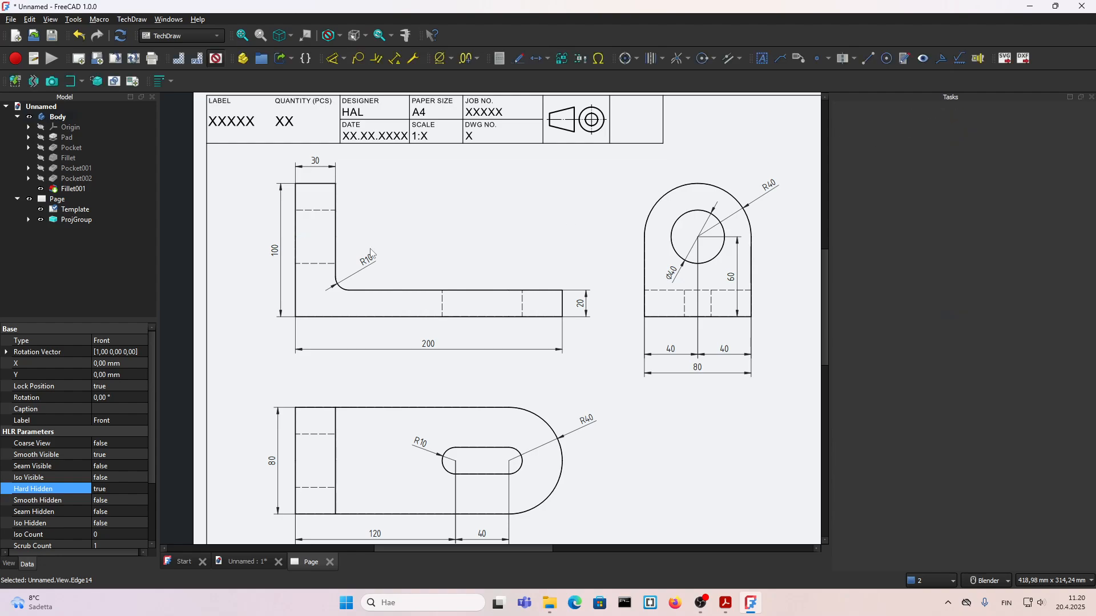
Step: Add circle centerlines to the Ø40 hole in the Left view
scroll(482, 355, down, 3)
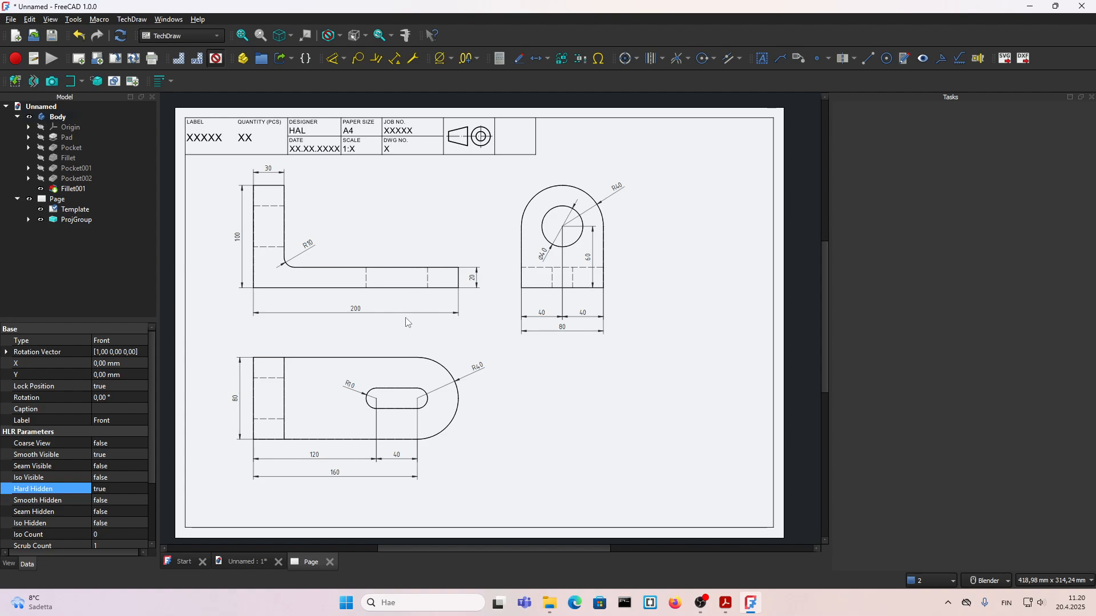
scroll(370, 310, up, 1)
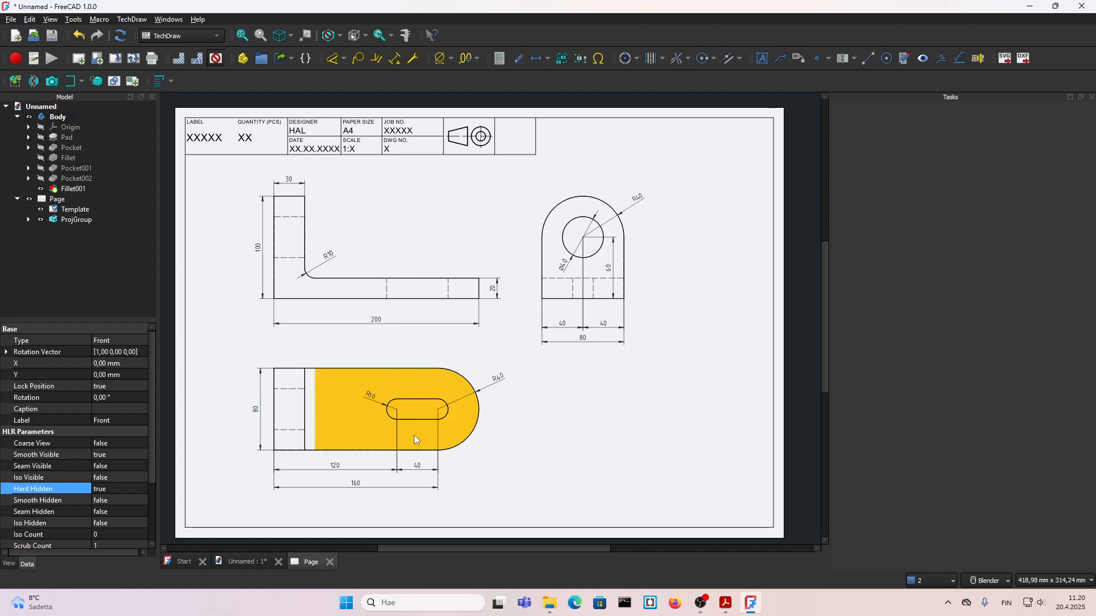
scroll(413, 435, up, 2)
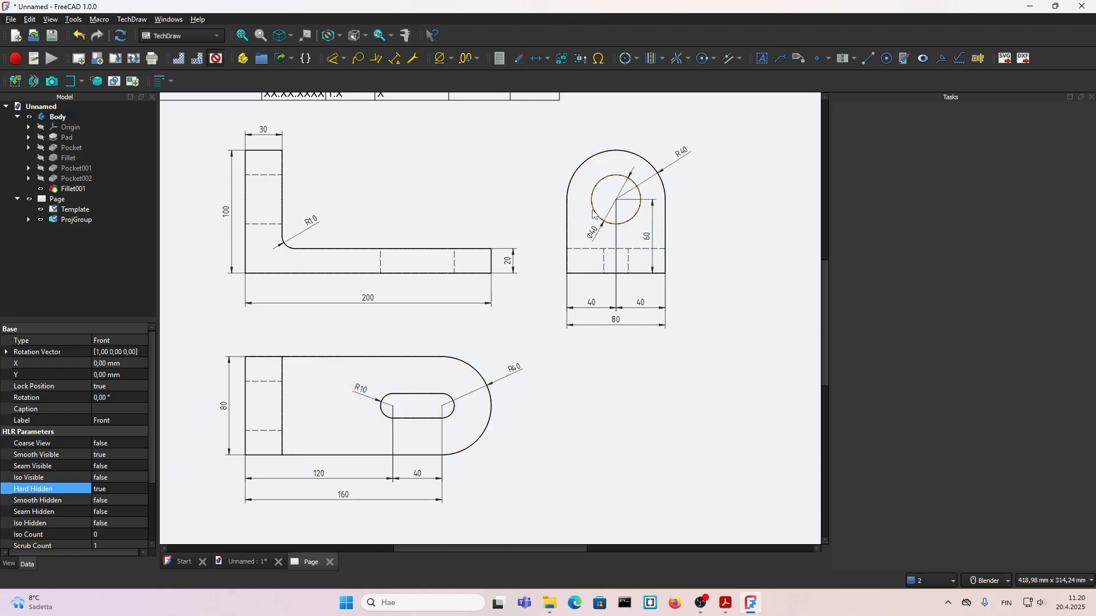
scroll(633, 221, up, 2)
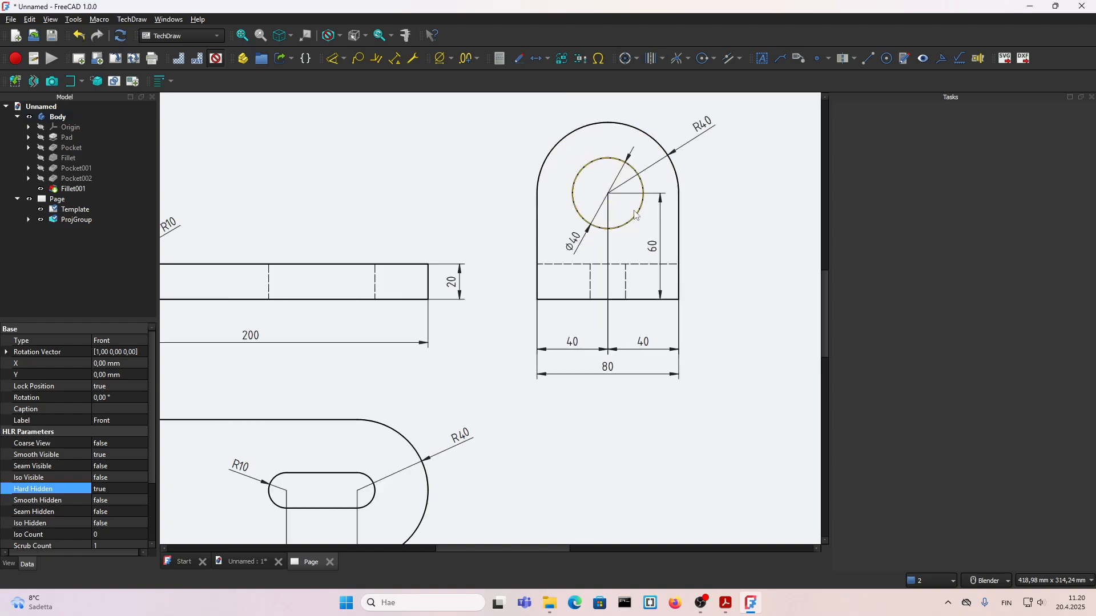
click(635, 221)
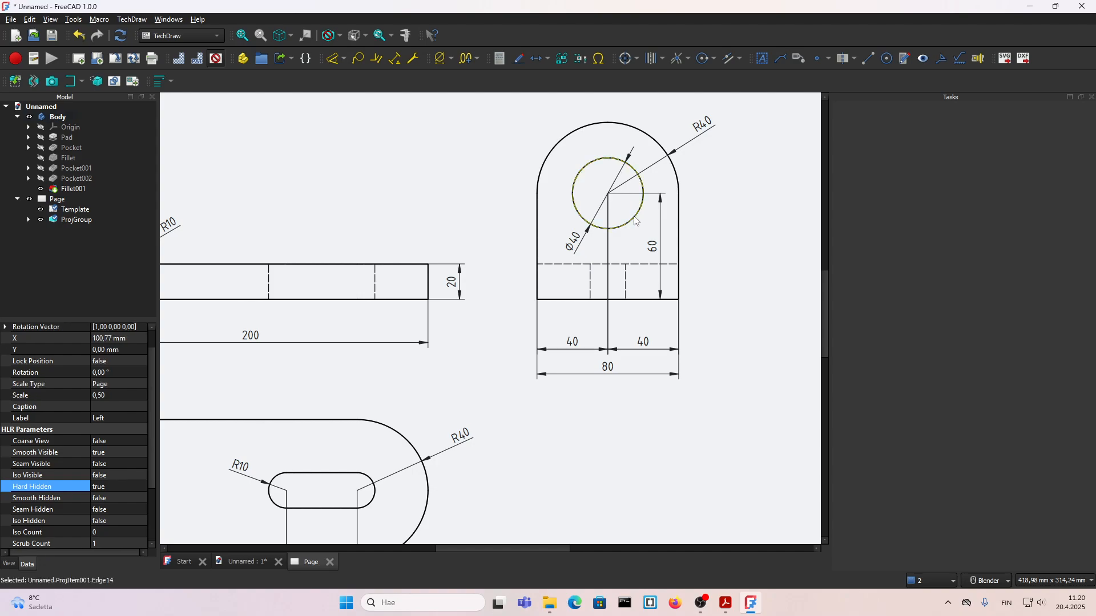
click(626, 65)
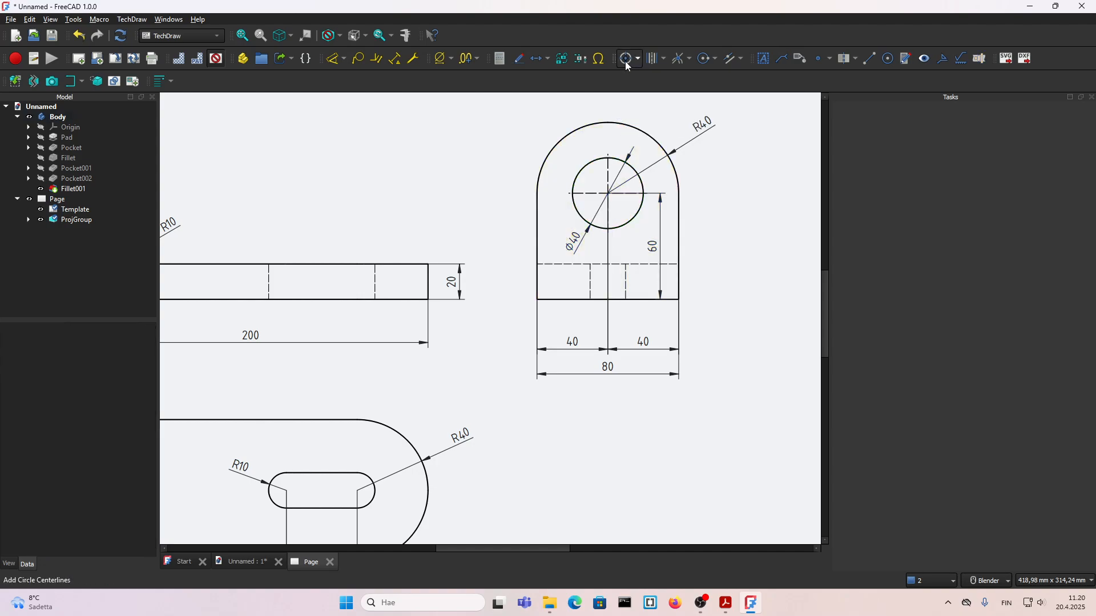
Step: Add a vertical DashedDotted centerline midway between the slot's two hidden edges in the Front view's base leg
scroll(645, 354, down, 1)
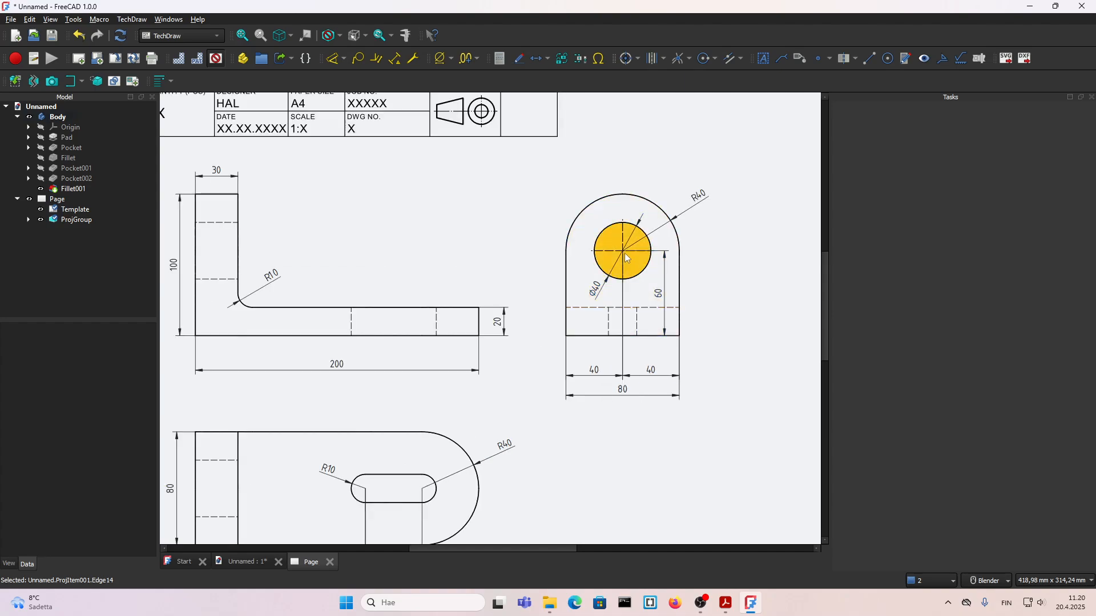
click(469, 263)
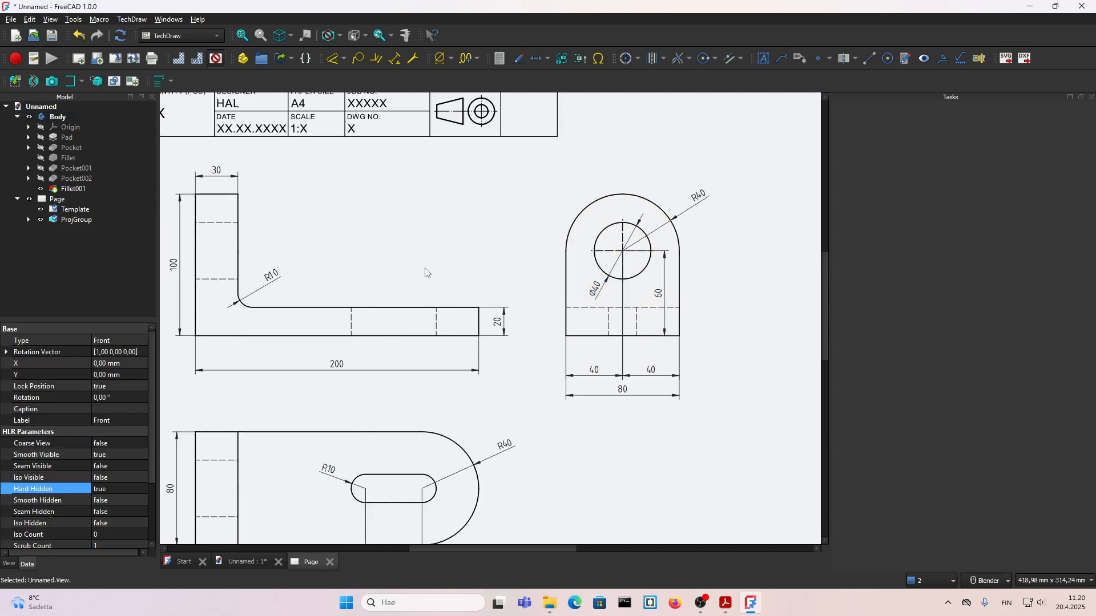
scroll(425, 274, down, 1)
scroll(362, 314, up, 1)
click(376, 317)
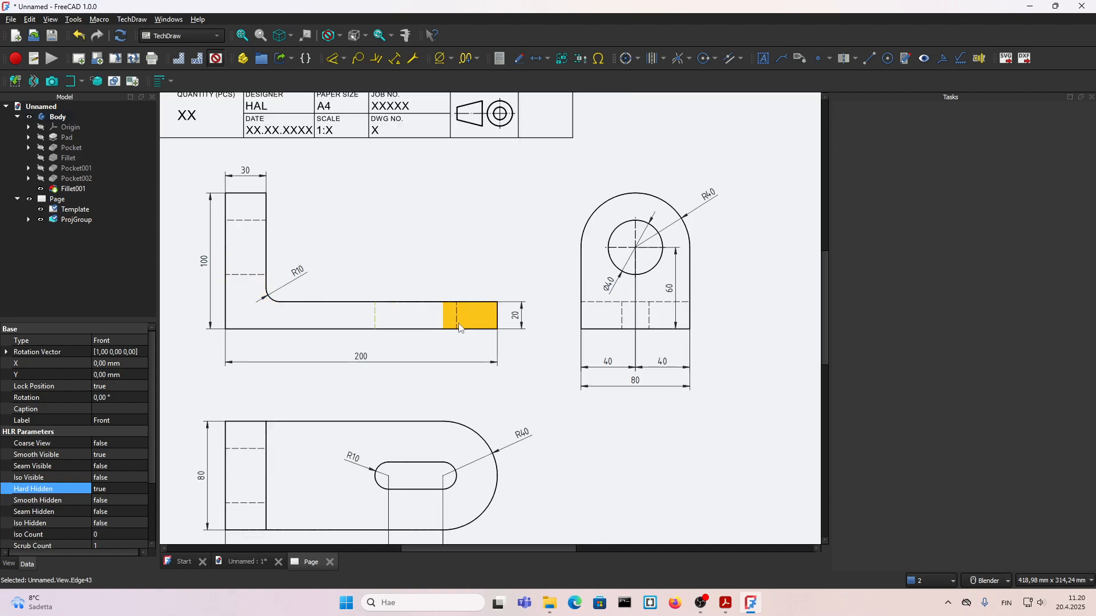
ctrl+click(457, 317)
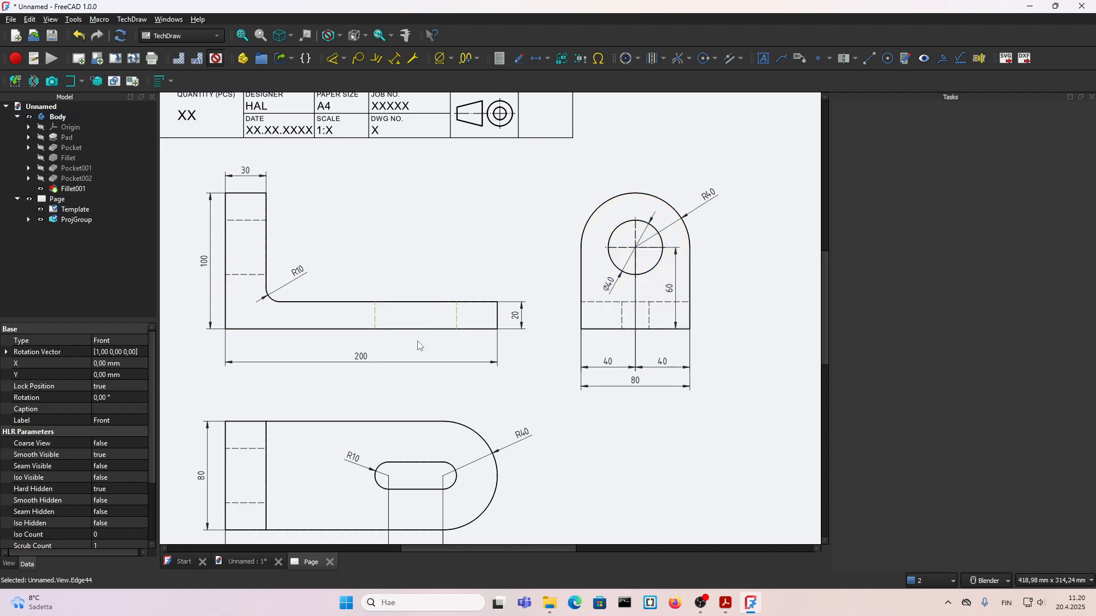
click(856, 60)
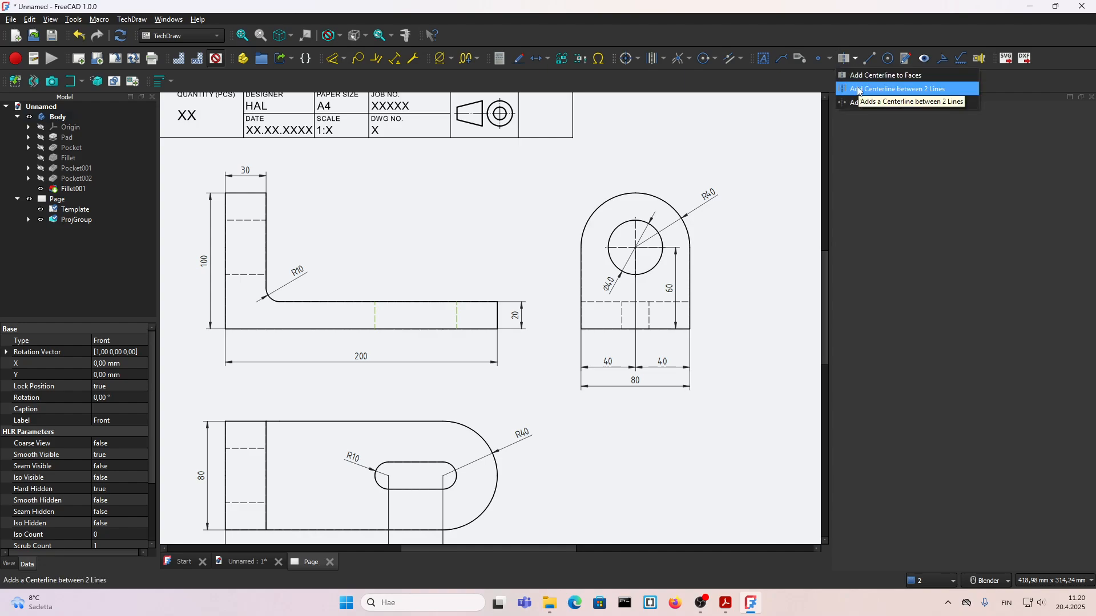
click(859, 90)
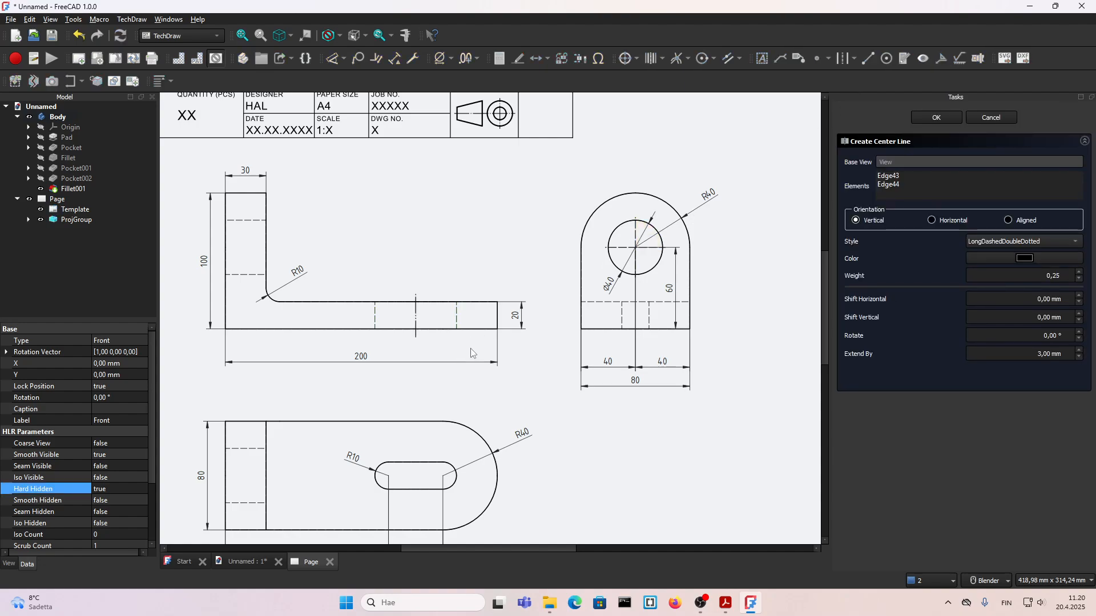
click(969, 243)
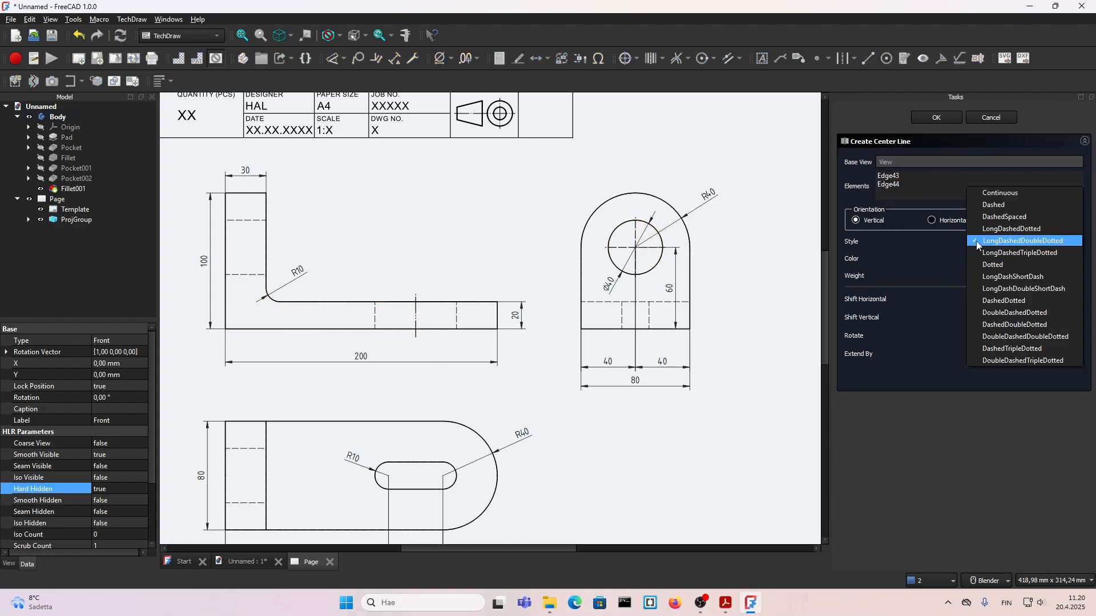
click(1009, 301)
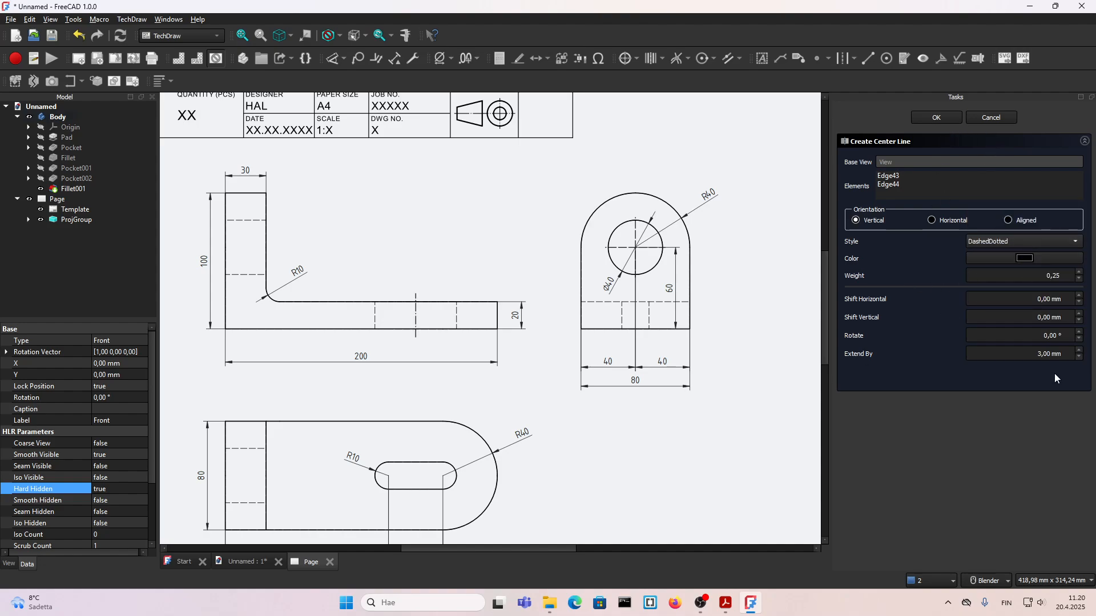
click(939, 119)
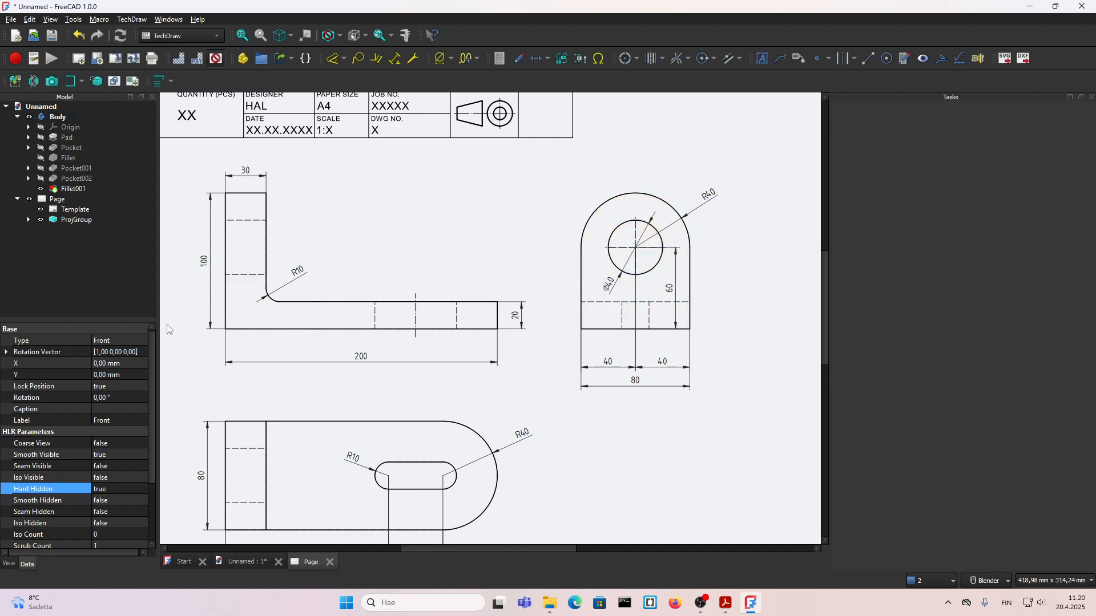
Step: Add a horizontal centerline between the hole's two hidden edges in the Front view's upright leg, with a reduced line weight
click(241, 274)
ctrl+click(243, 221)
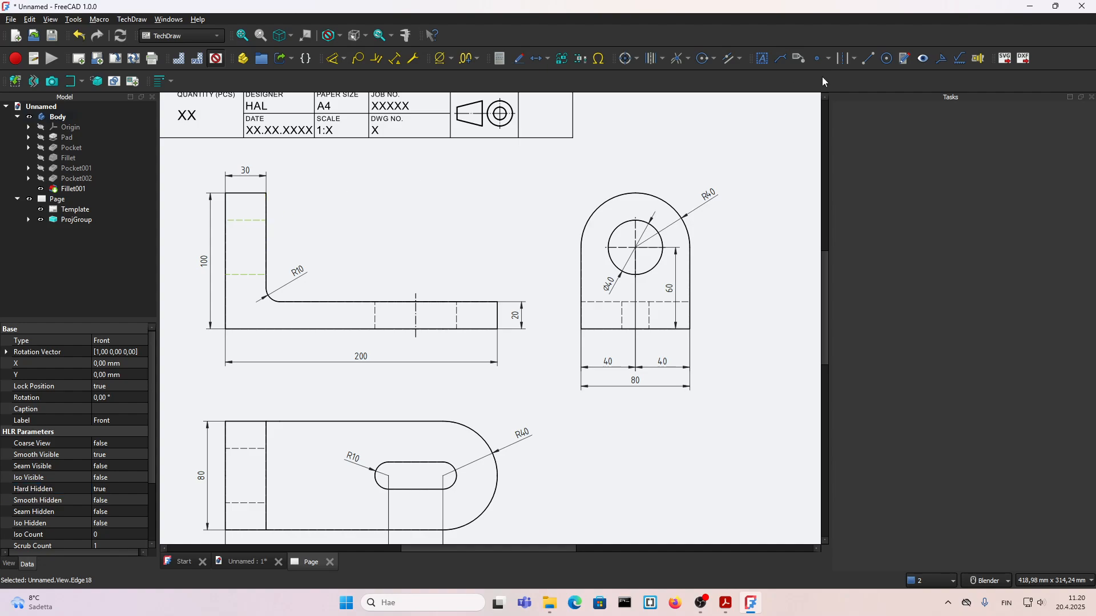
click(845, 59)
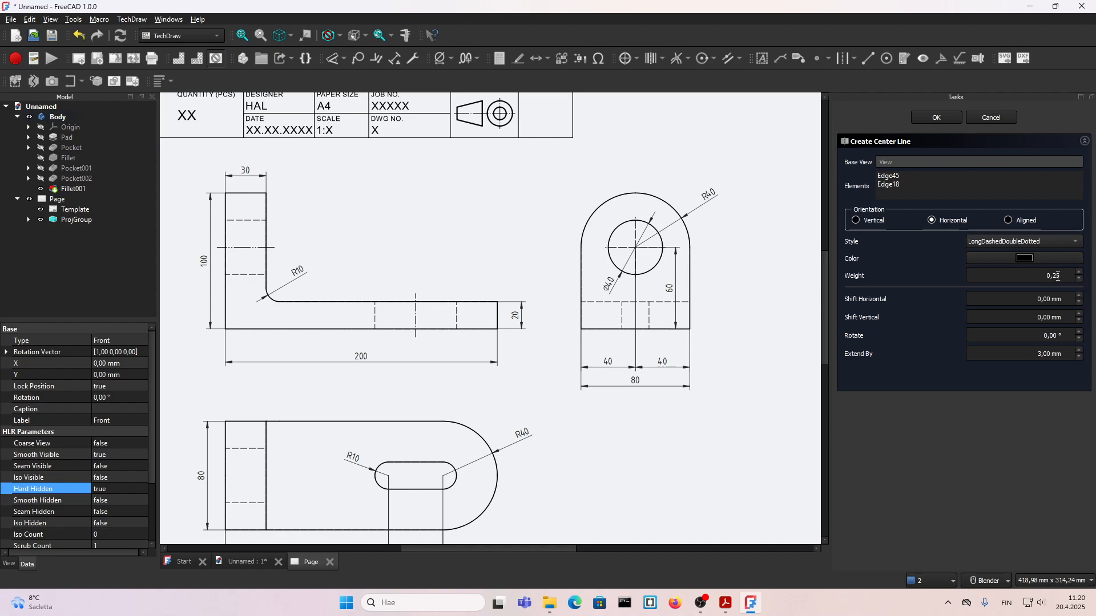
click(1079, 284)
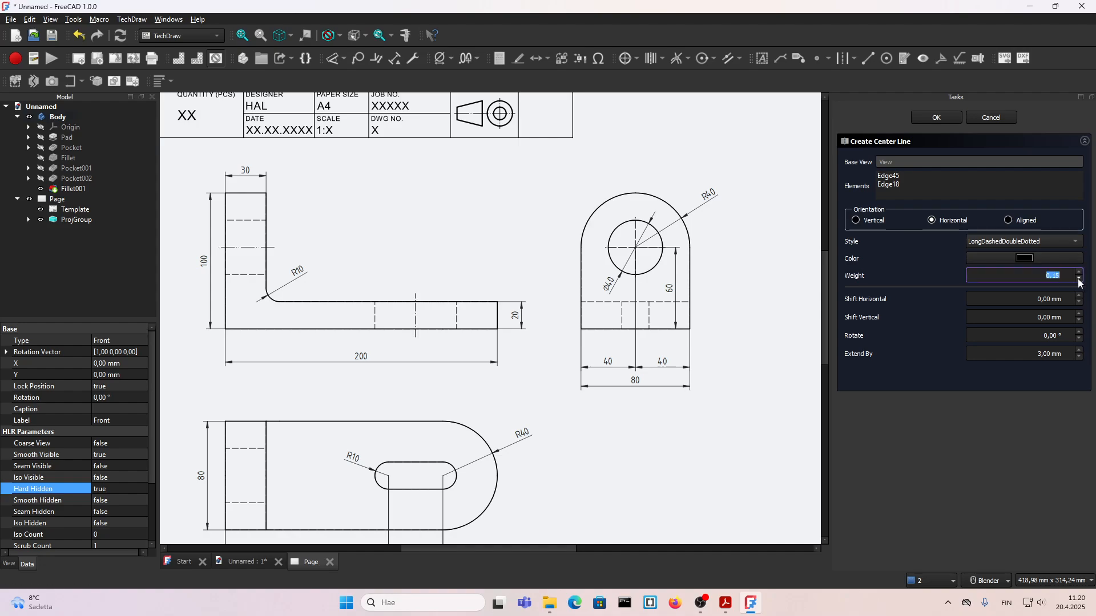
click(937, 118)
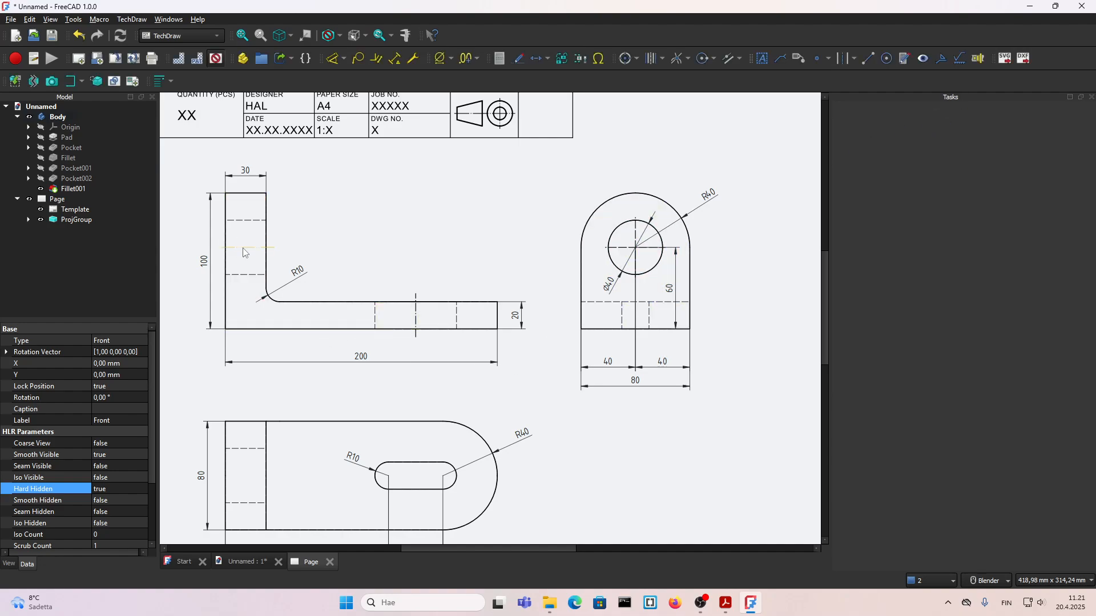
Step: Add a horizontal DashedDotted centerline with weight 0.15 between the hole's two hidden edges in the Top view
scroll(416, 311, down, 2)
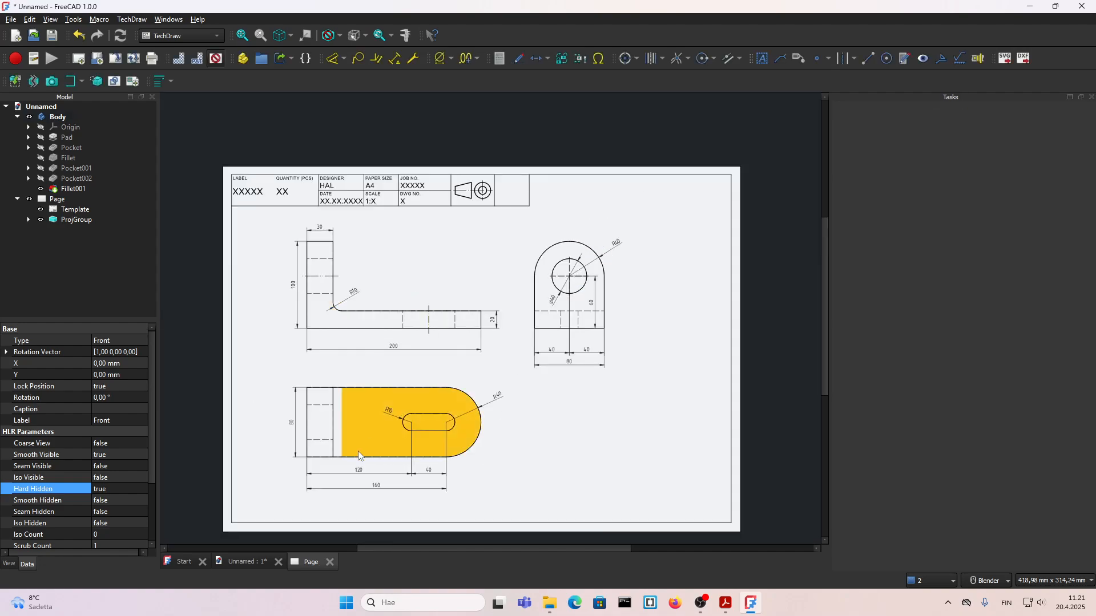
scroll(327, 439, up, 2)
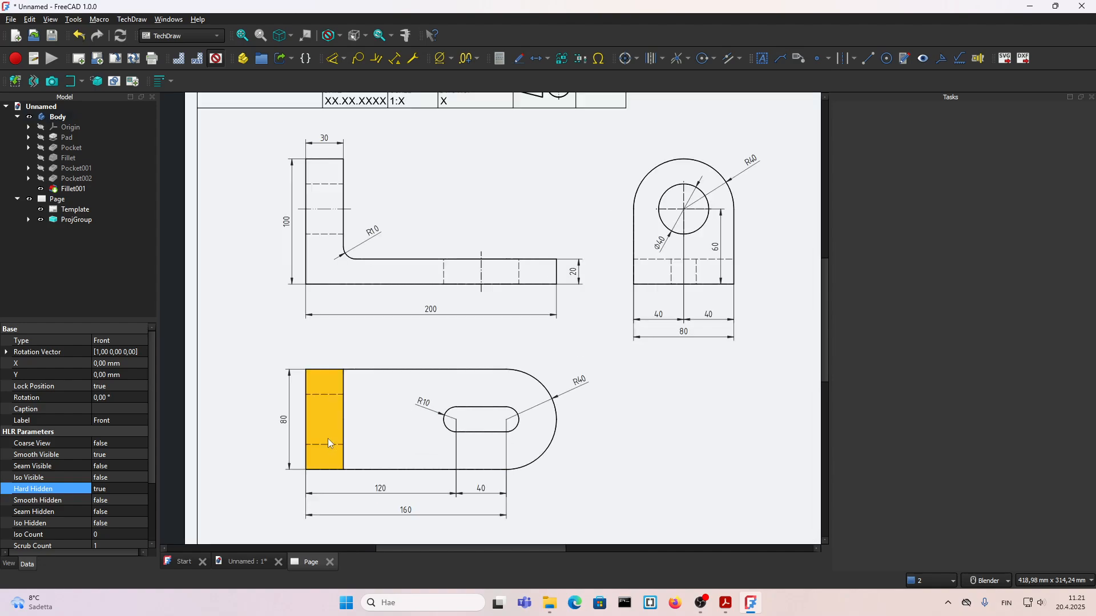
click(327, 393)
click(327, 395)
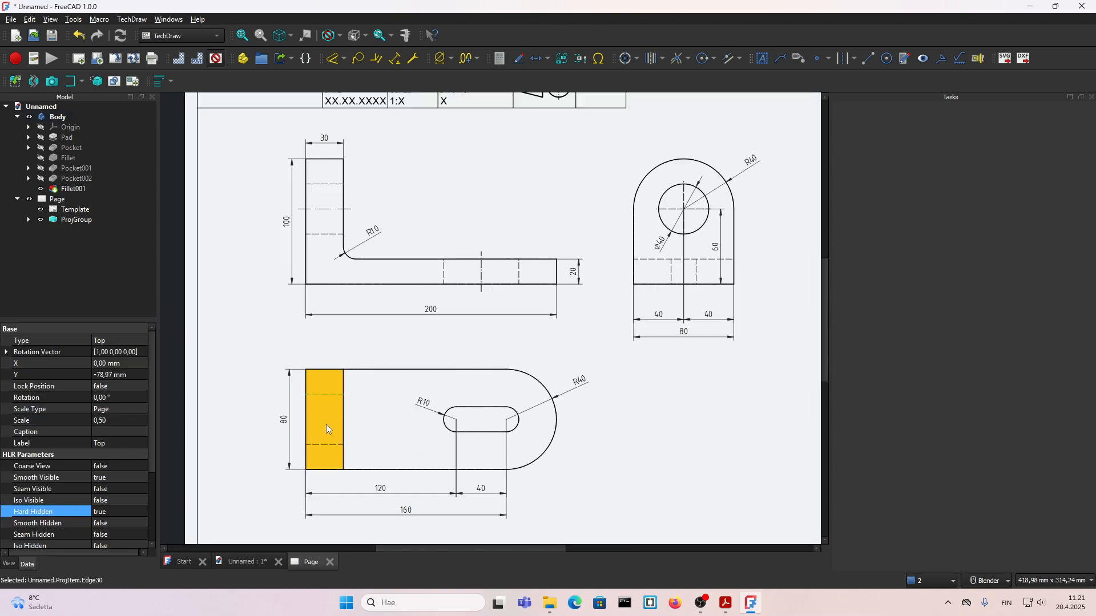
ctrl+click(330, 444)
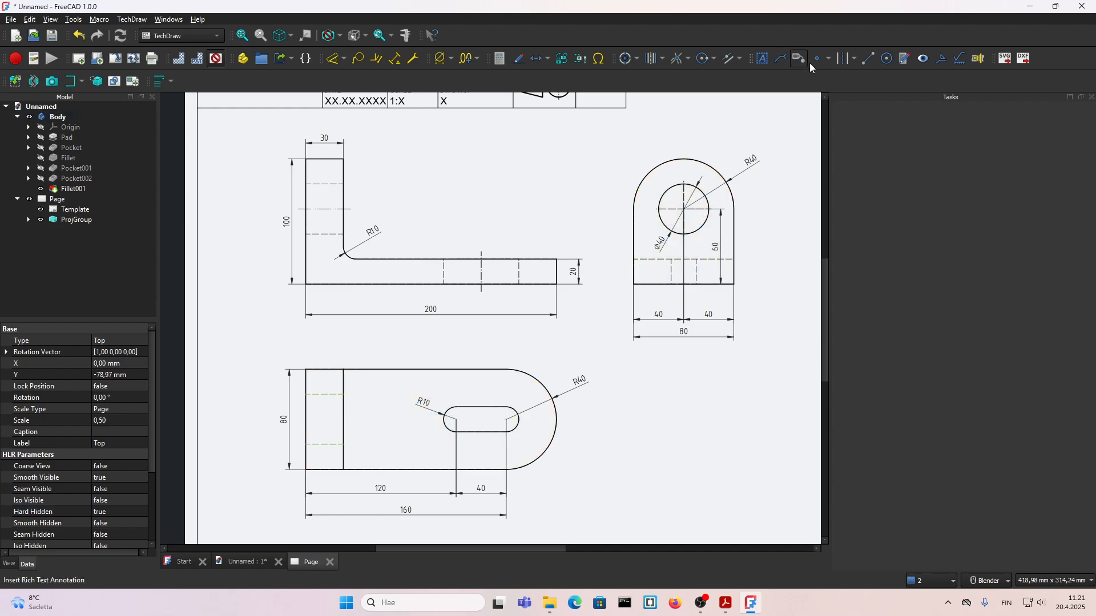
click(847, 64)
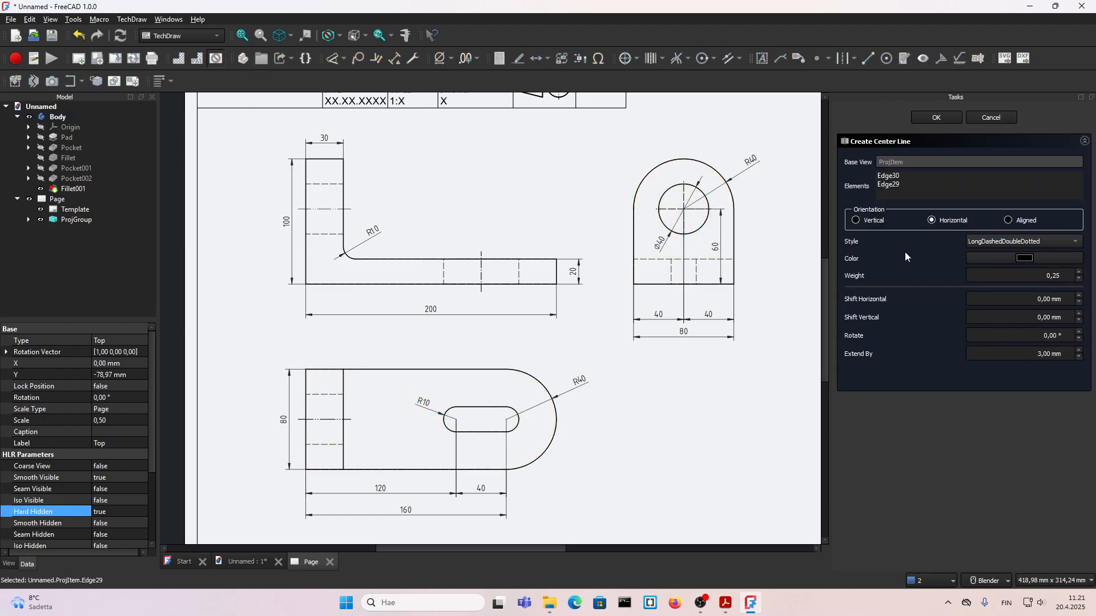
click(1010, 243)
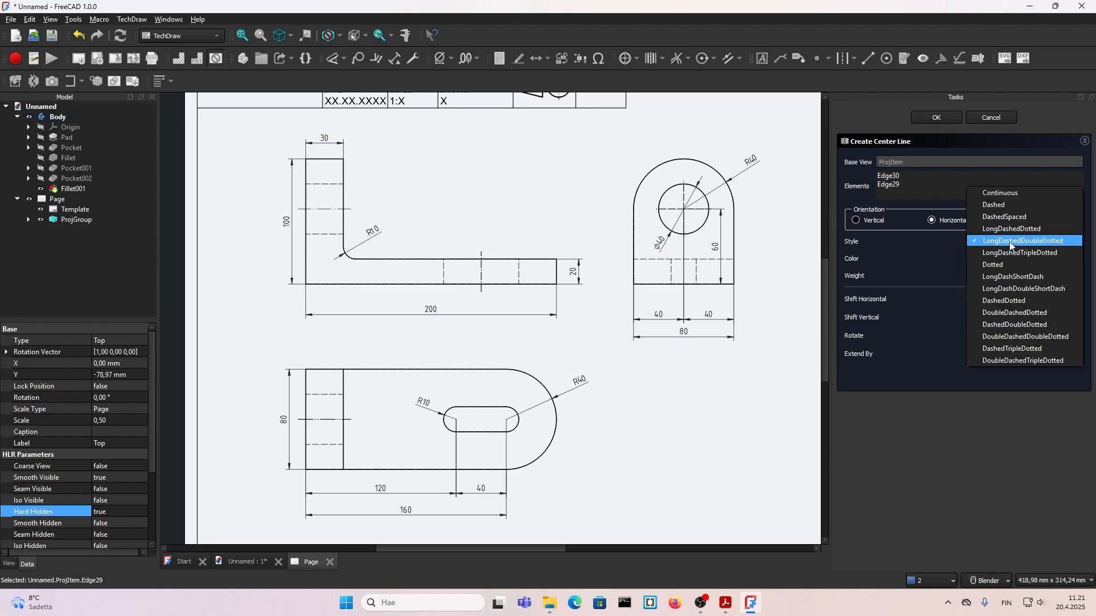
click(1009, 301)
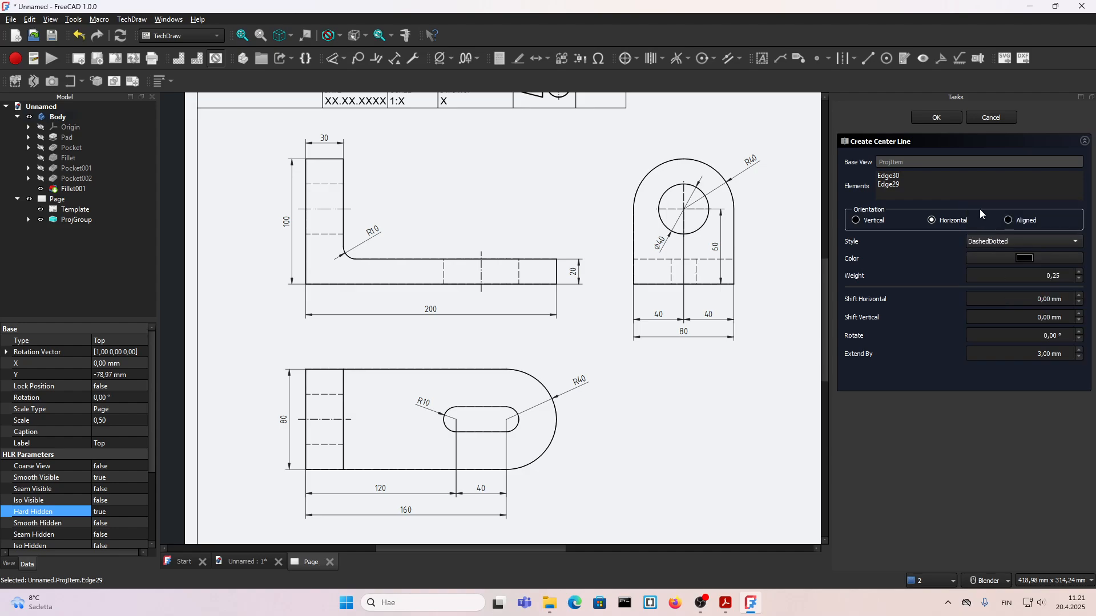
click(1079, 280)
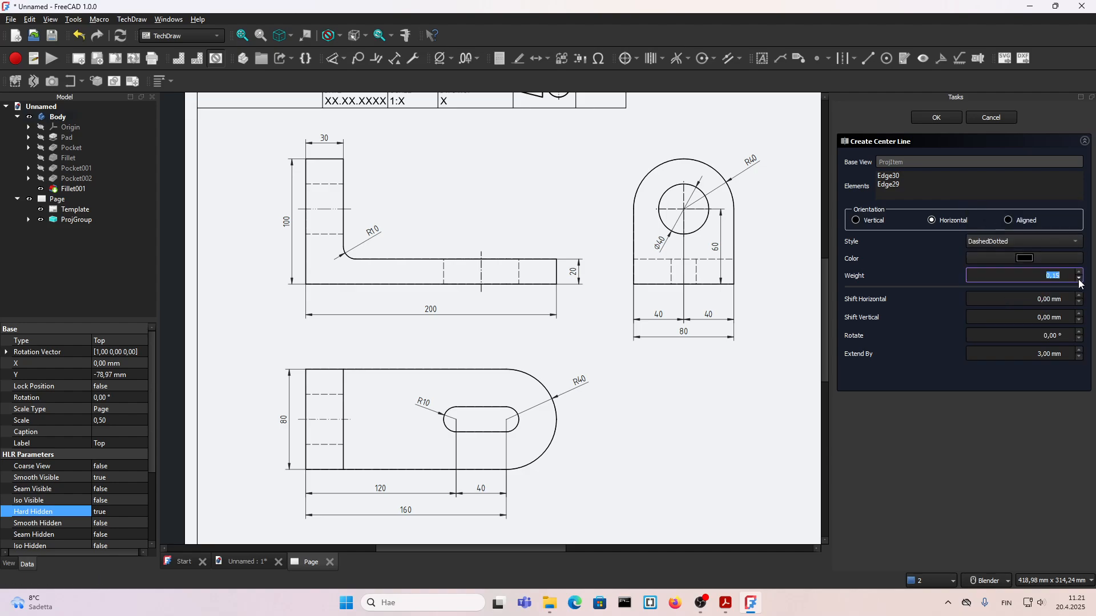
click(936, 117)
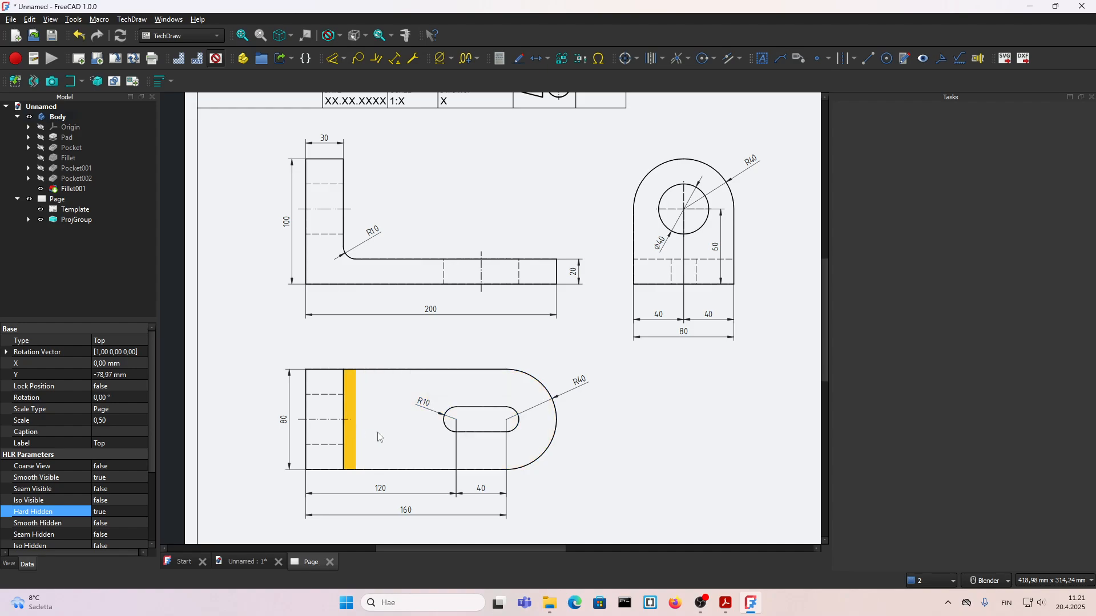
Step: Set the Gap Factor ISO of the 200 mm length dimension below the Front view to 50
scroll(680, 316, up, 1)
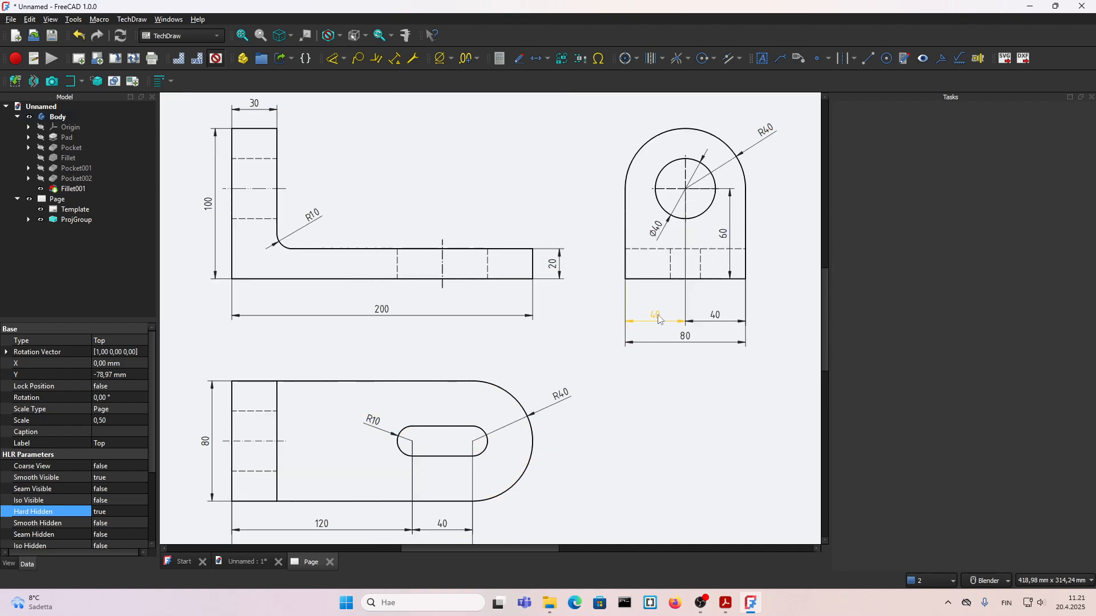
click(658, 316)
click(582, 316)
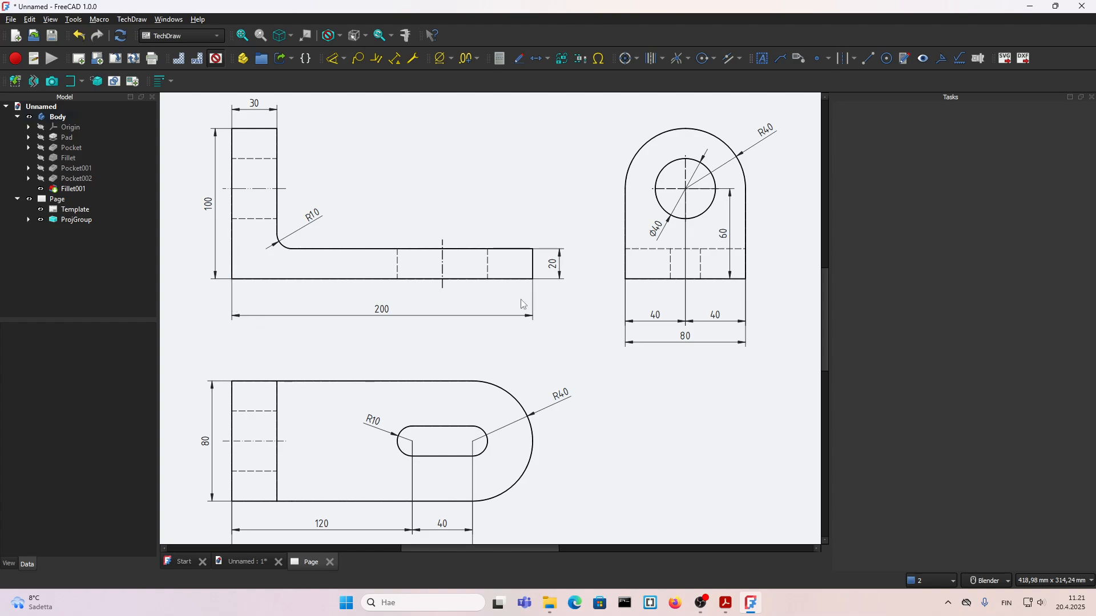
click(369, 319)
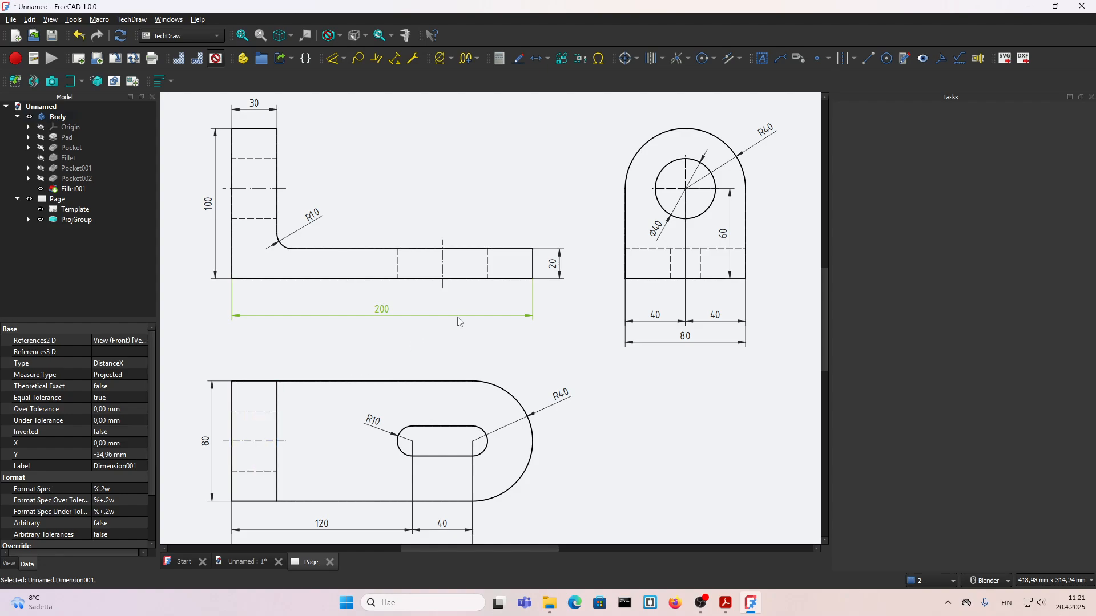
click(451, 329)
click(385, 312)
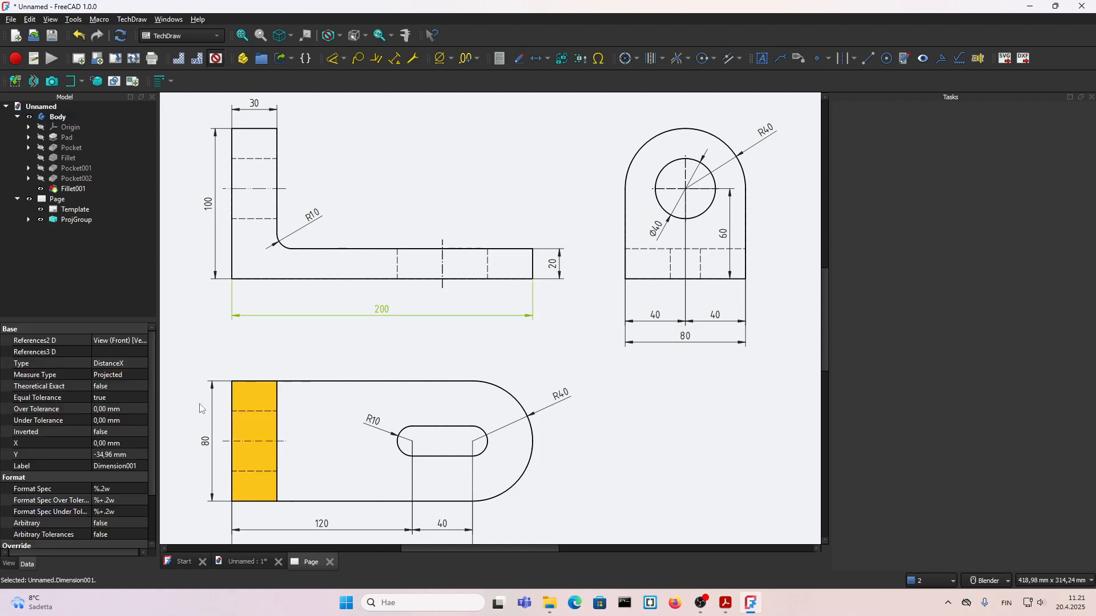
click(8, 563)
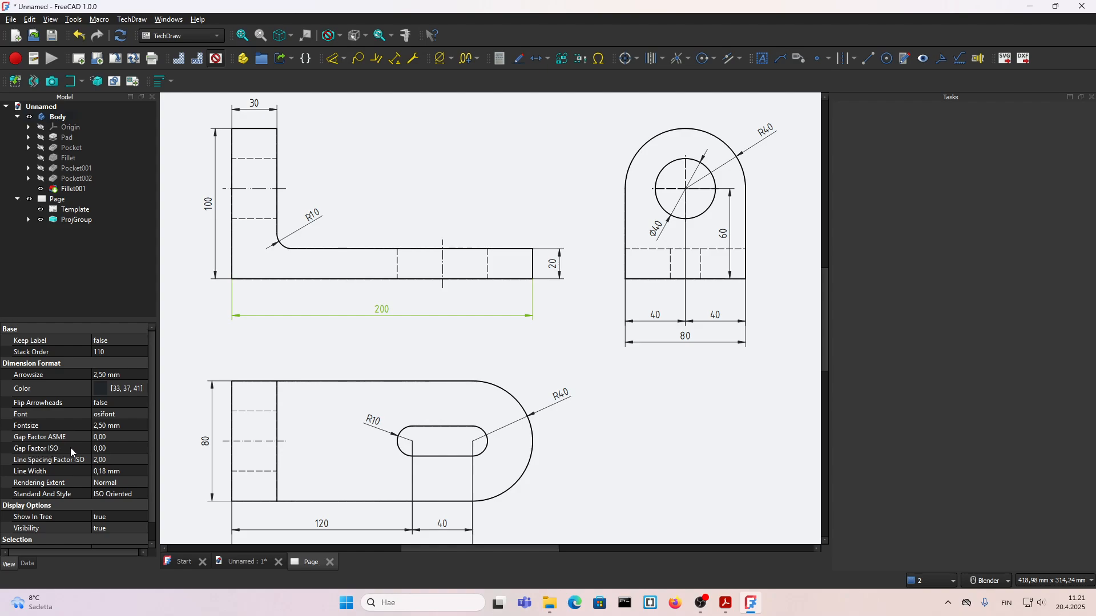
double_click(108, 449)
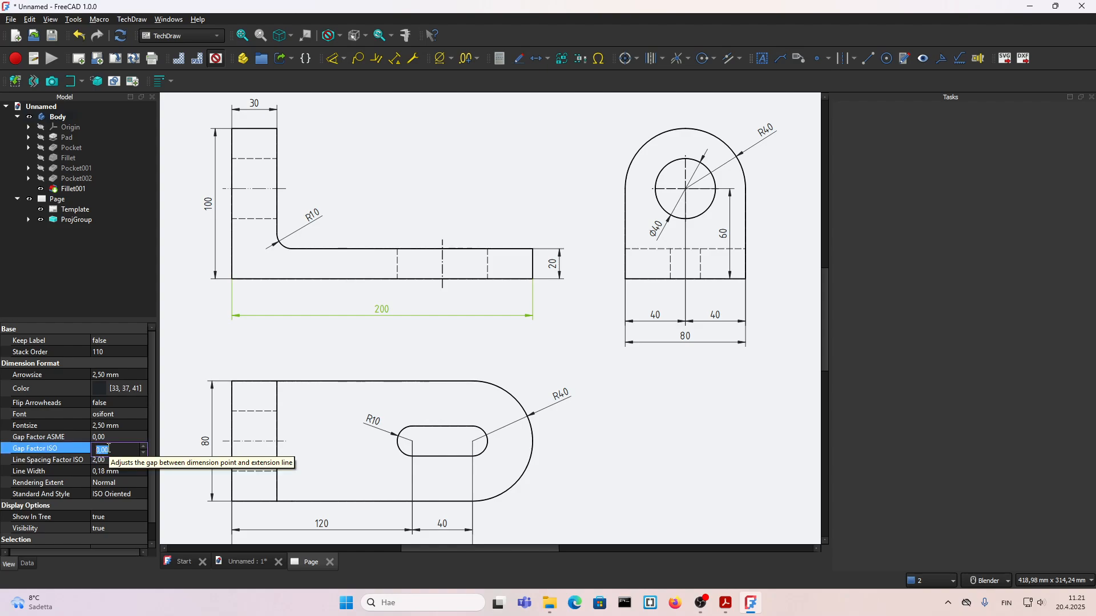
text(50)
click(548, 346)
Step: Move the Front view slightly up and to the right on the sheet, taking the other projected views along
scroll(394, 319, down, 3)
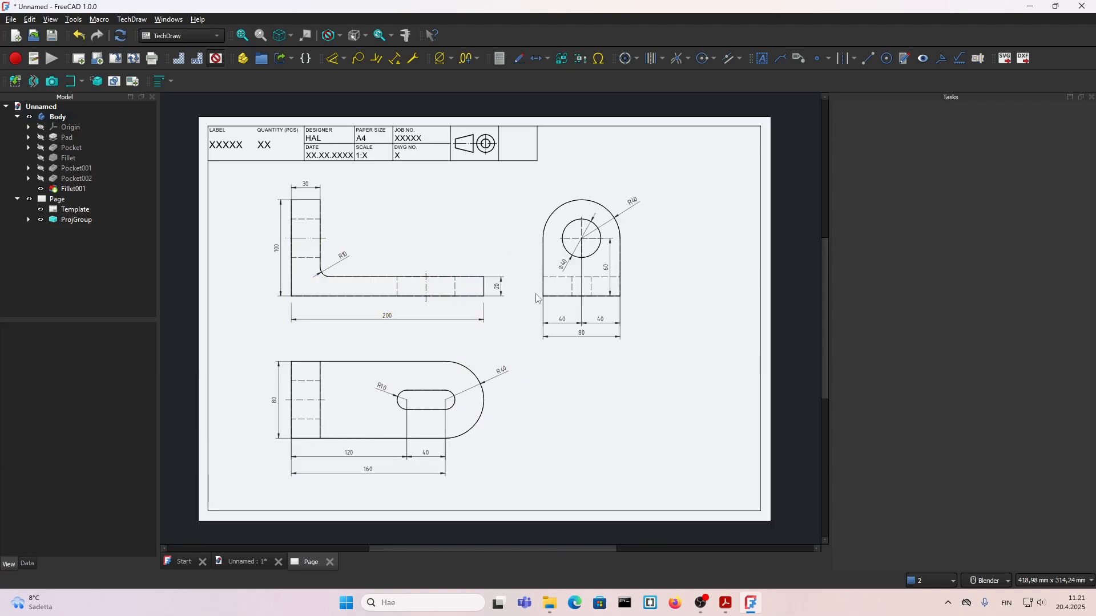
scroll(535, 297, up, 1)
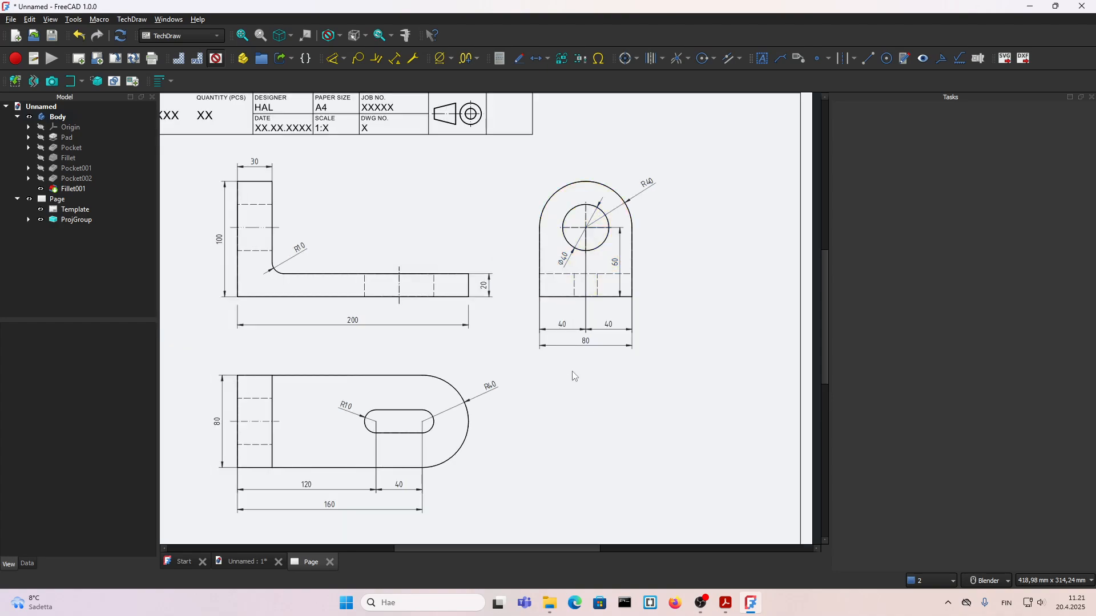
scroll(685, 361, down, 1)
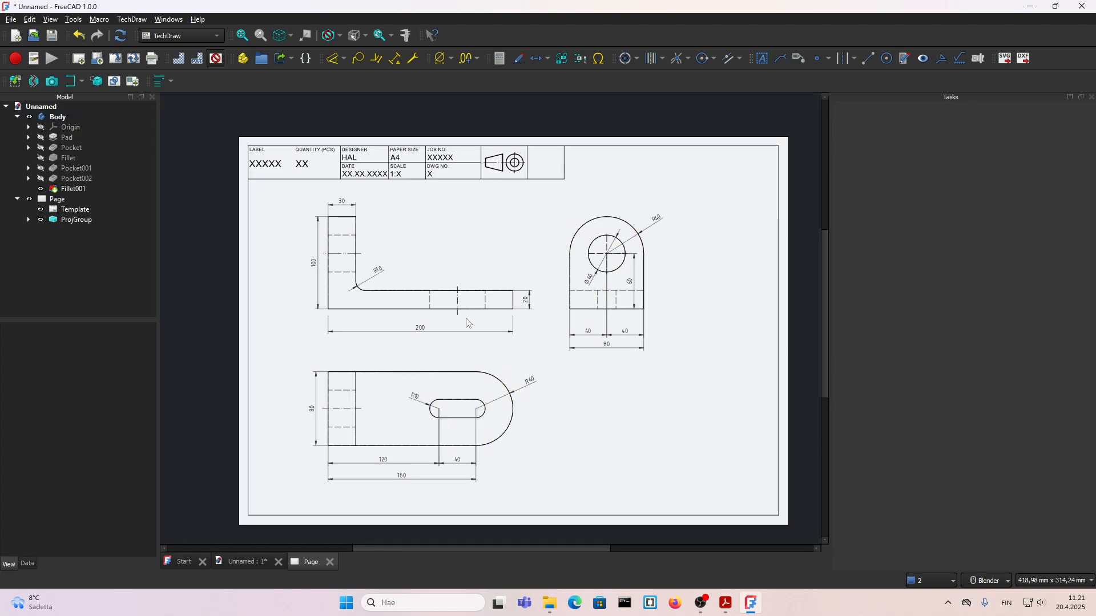
click(463, 319)
drag(462, 315, 463, 308)
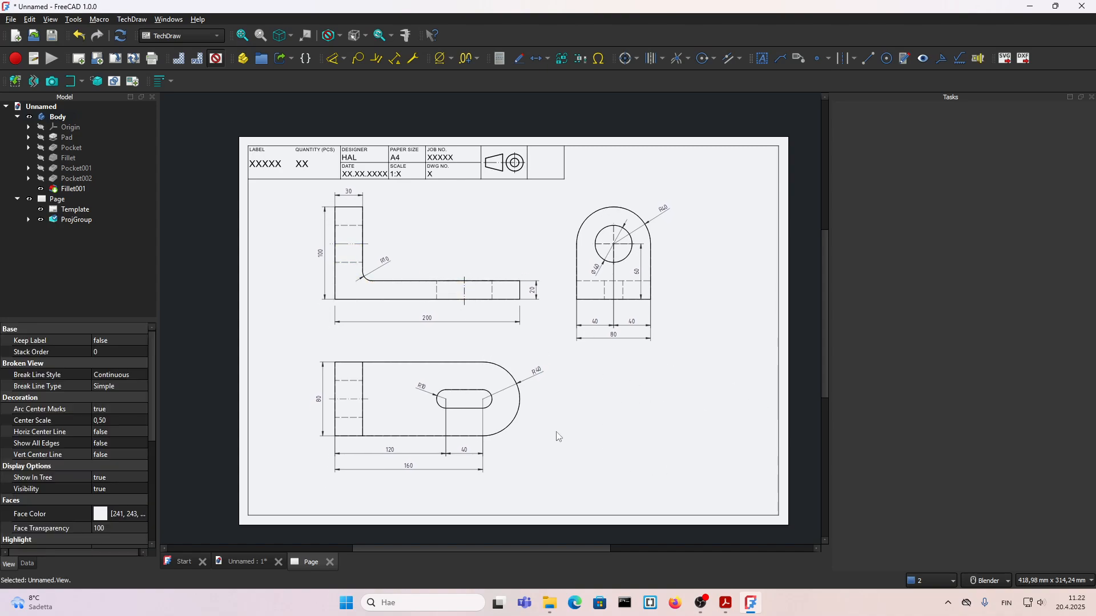
scroll(651, 443, up, 1)
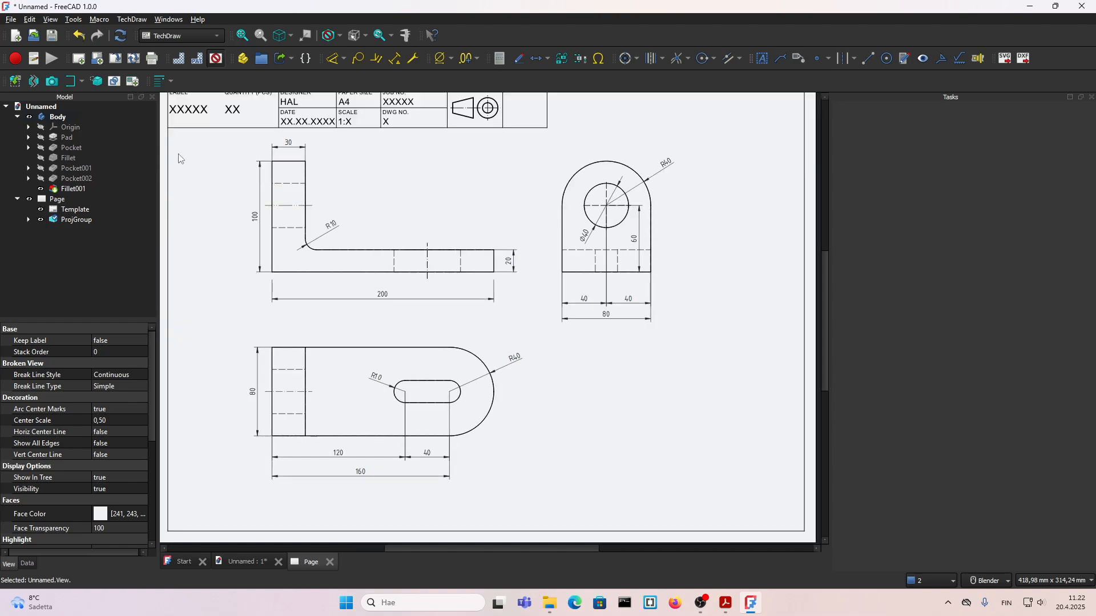
Step: Switch from the drawing page to the 3D model and examine the finished bracket from a slightly higher angle
double_click(57, 117)
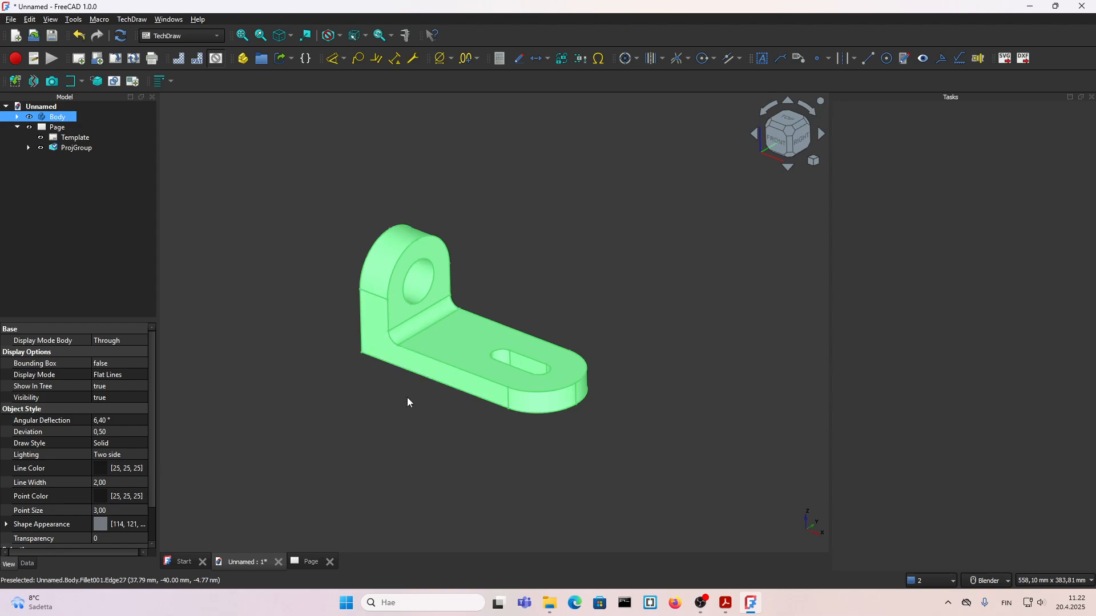
click(408, 399)
scroll(371, 311, up, 1)
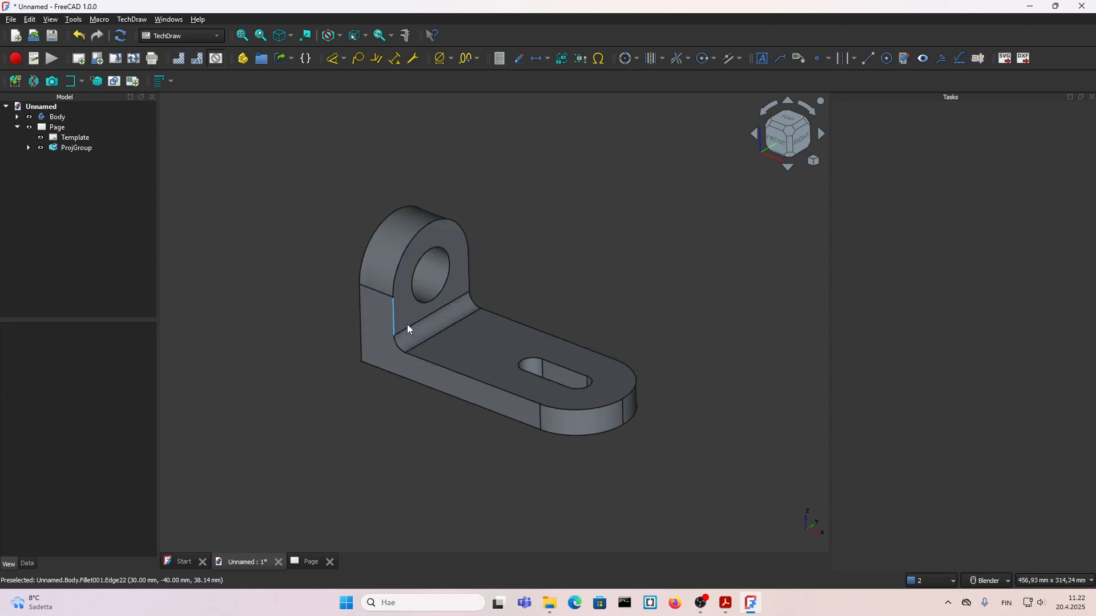
mouse_move(411, 326)
middle_down()
mouse_move(418, 311)
mouse_move(411, 327)
middle_up()
middle_drag(535, 429, 537, 418)
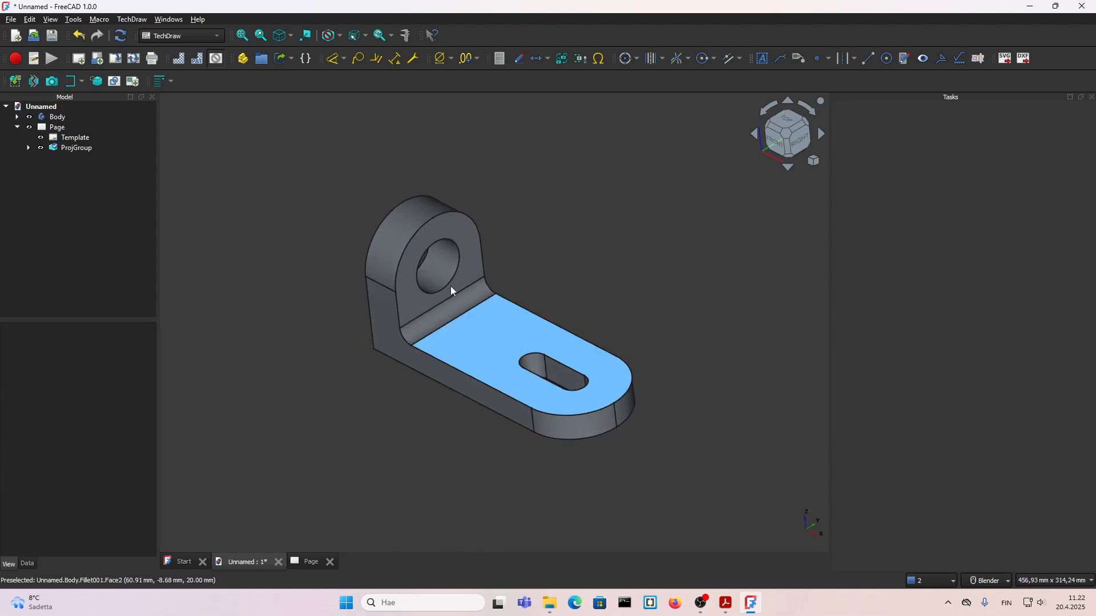
Step: Return to the drawing page and insert the active 3D view of the bracket with no background
click(57, 129)
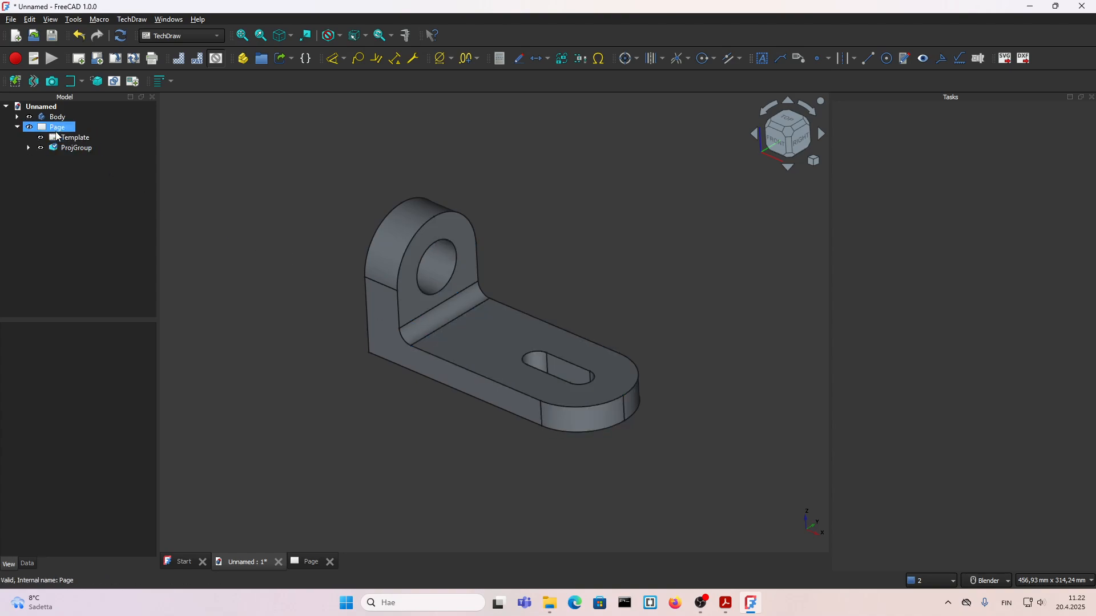
double_click(69, 139)
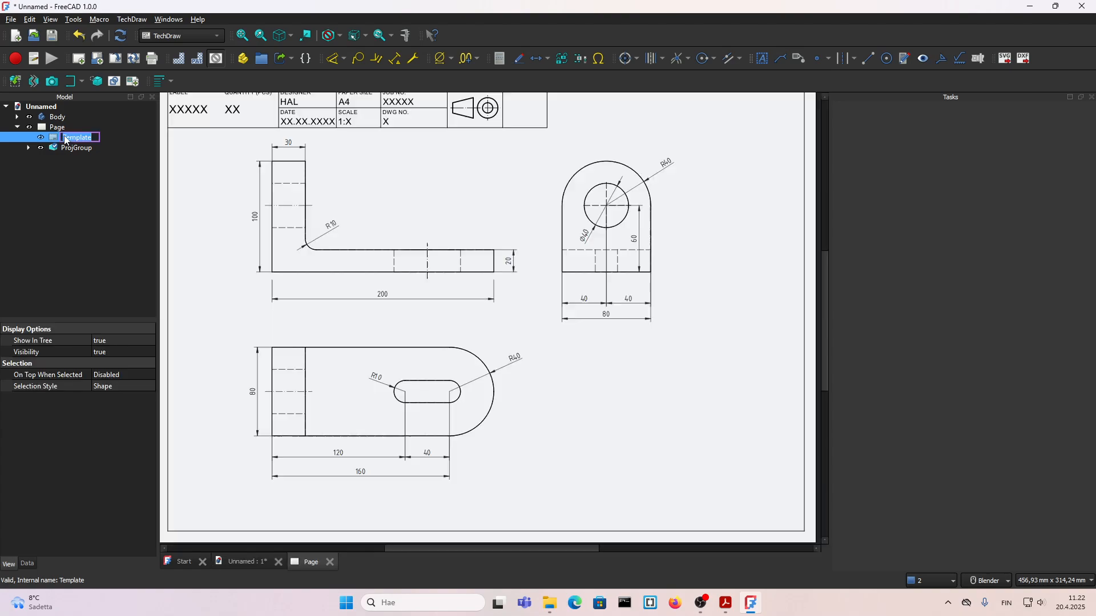
click(657, 466)
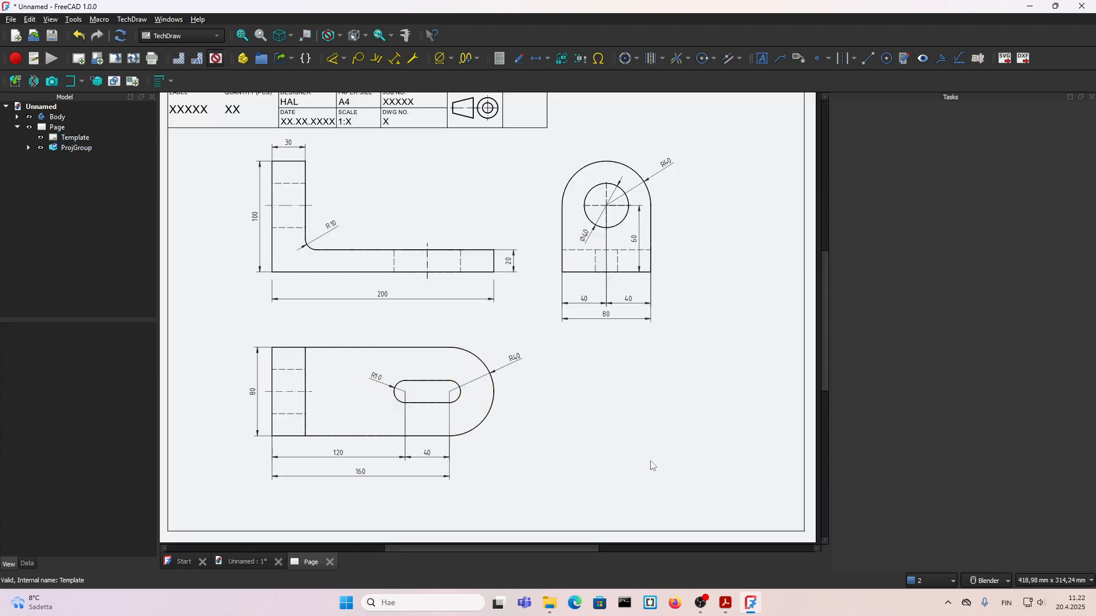
click(53, 83)
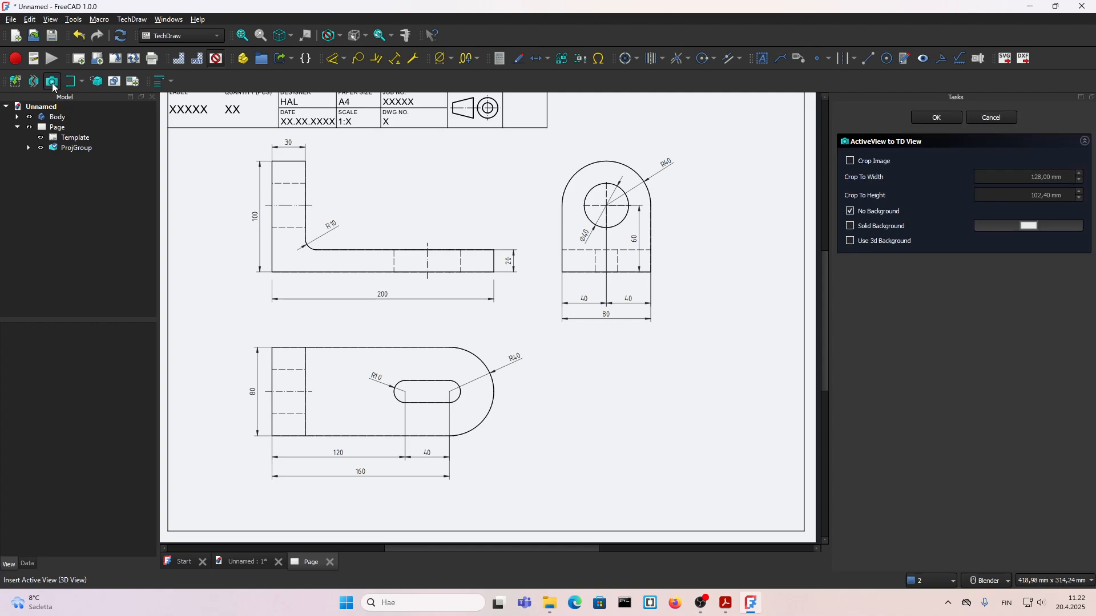
click(938, 118)
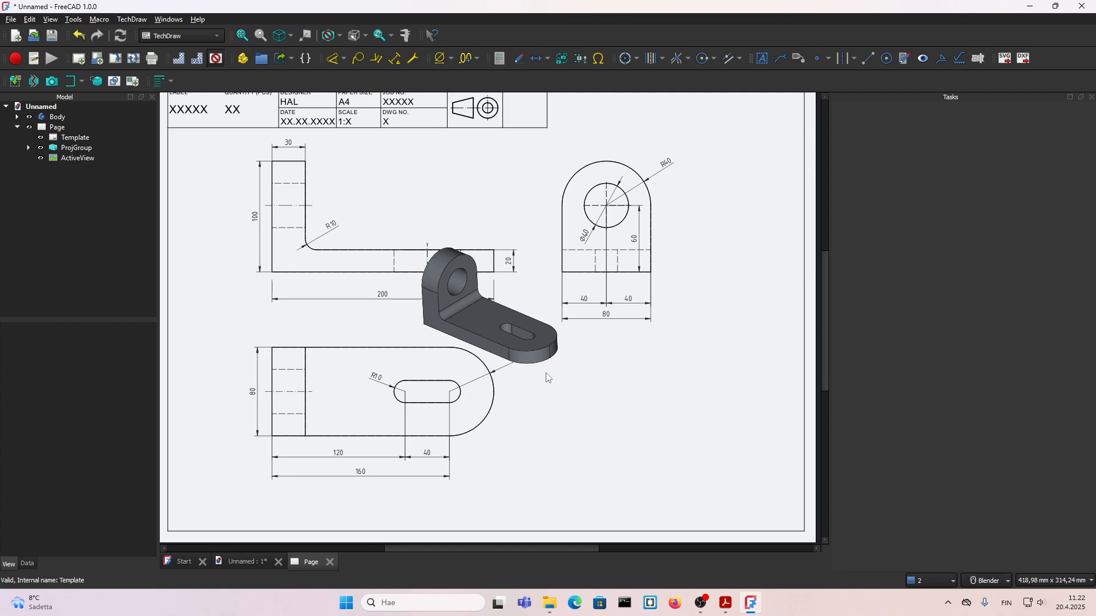
Step: Turn on view frames and move the 3D image to the empty area below the Left view
click(216, 59)
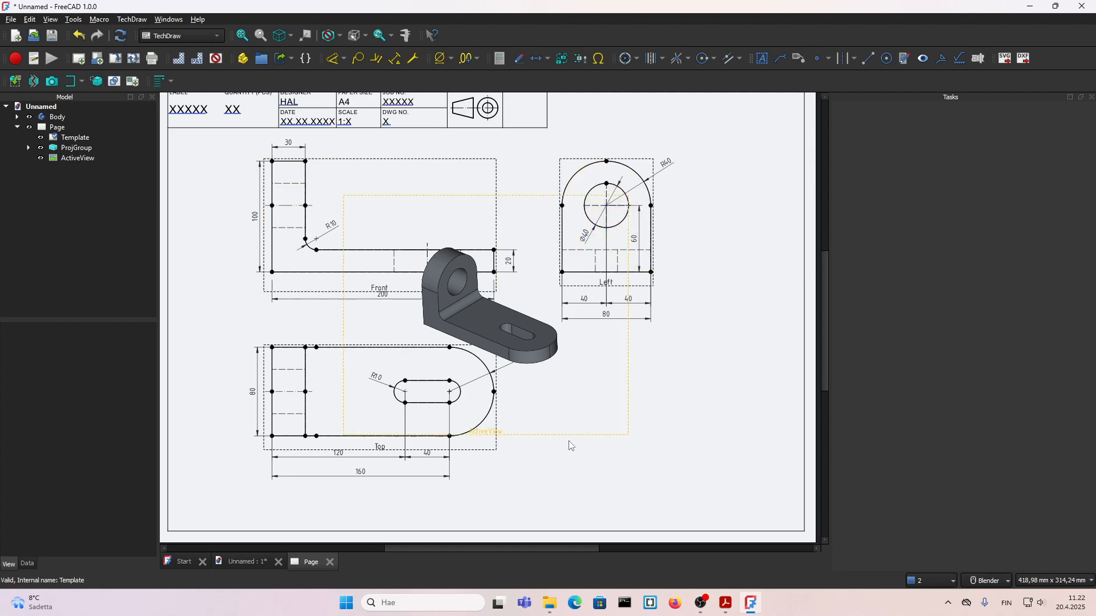
drag(536, 433, 700, 530)
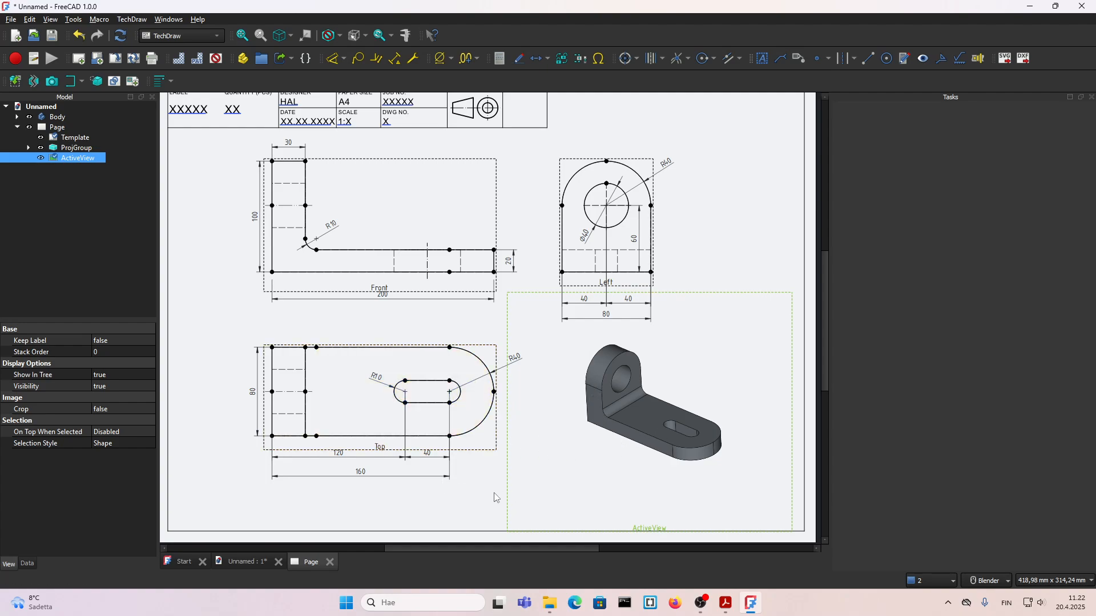
click(472, 495)
Step: Set the Scale of the 3D image to 1.50 and recompute the document
click(651, 529)
click(28, 561)
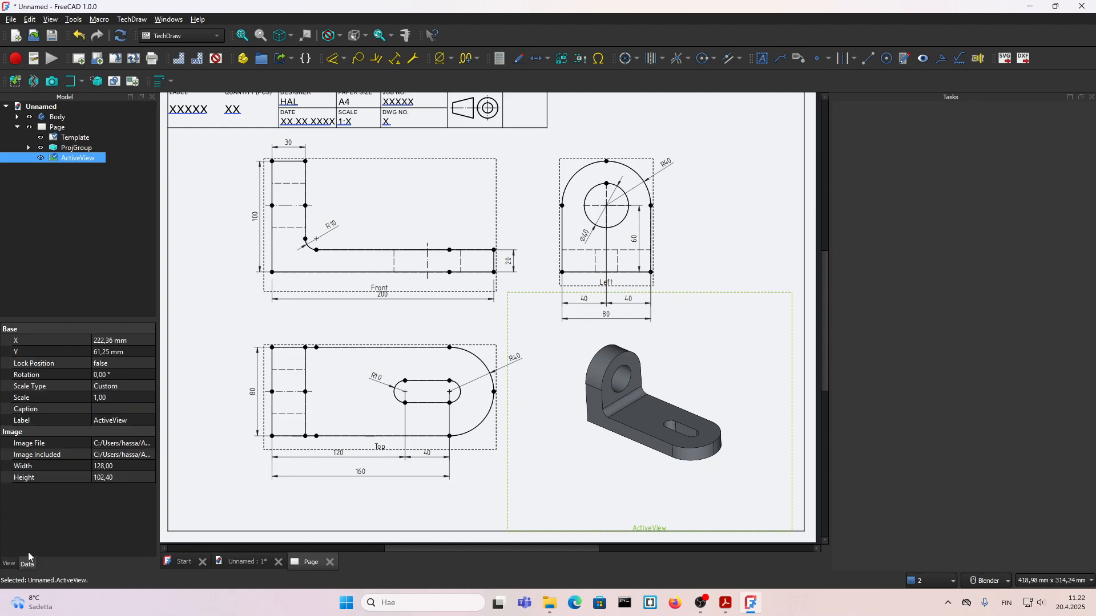
click(104, 398)
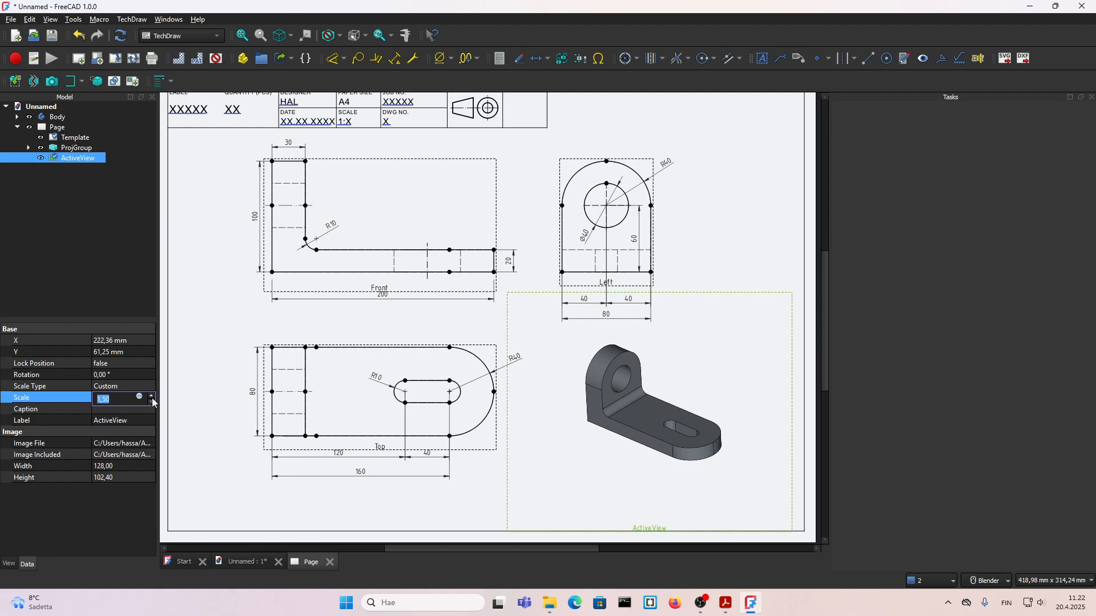
click(120, 36)
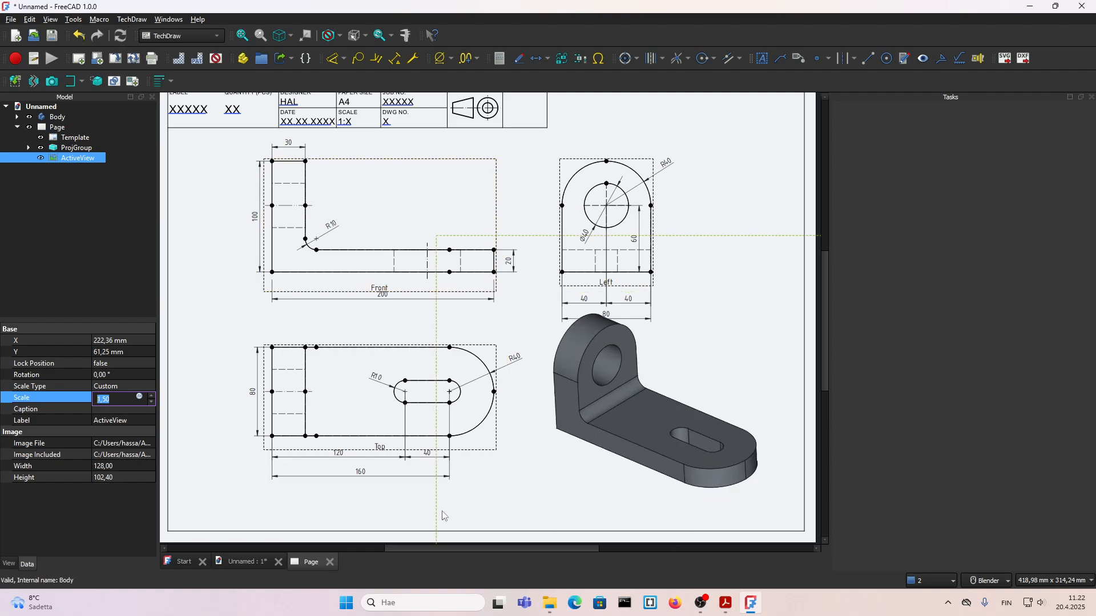
Step: Move the enlarged 3D image down clear of the Left view's dimensions, hide the view frames and shift the projected views slightly left and down
drag(440, 512, 435, 543)
click(380, 505)
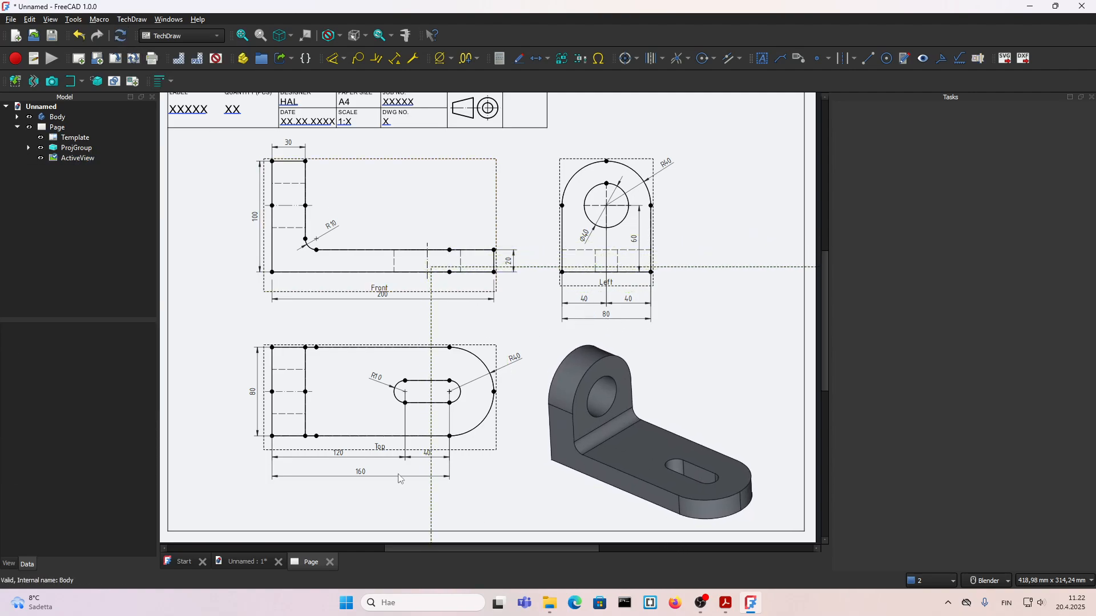
scroll(400, 479, down, 1)
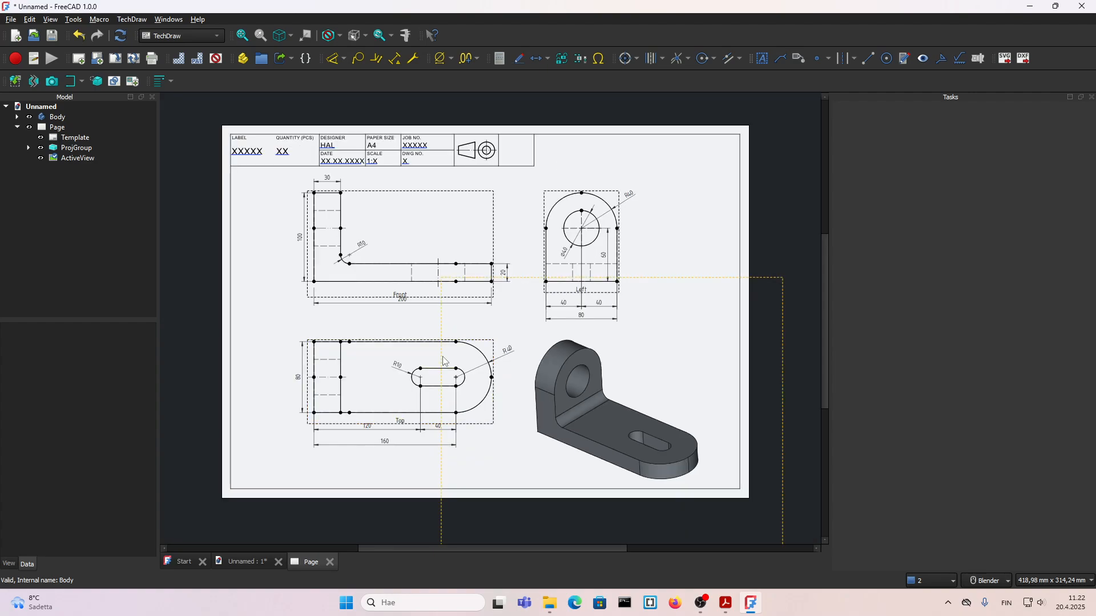
click(216, 59)
click(591, 303)
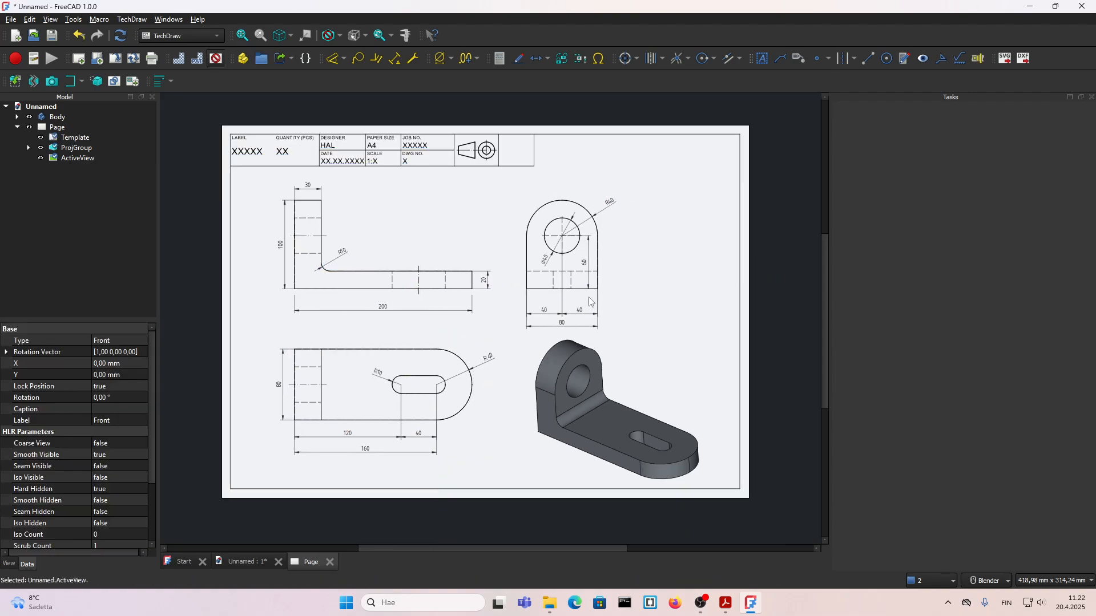
click(590, 302)
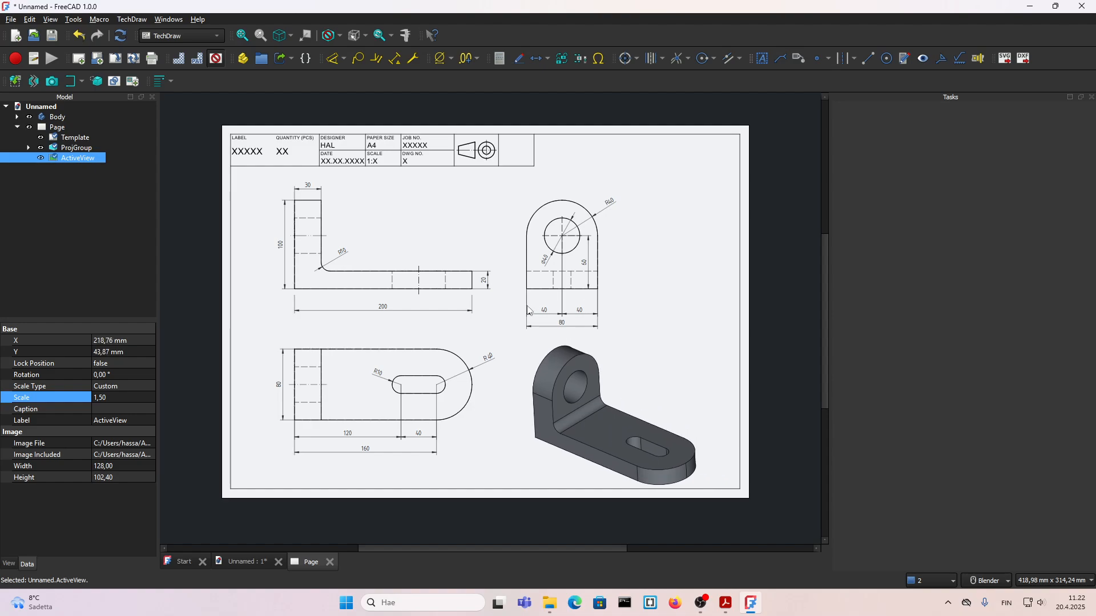
scroll(506, 317, up, 1)
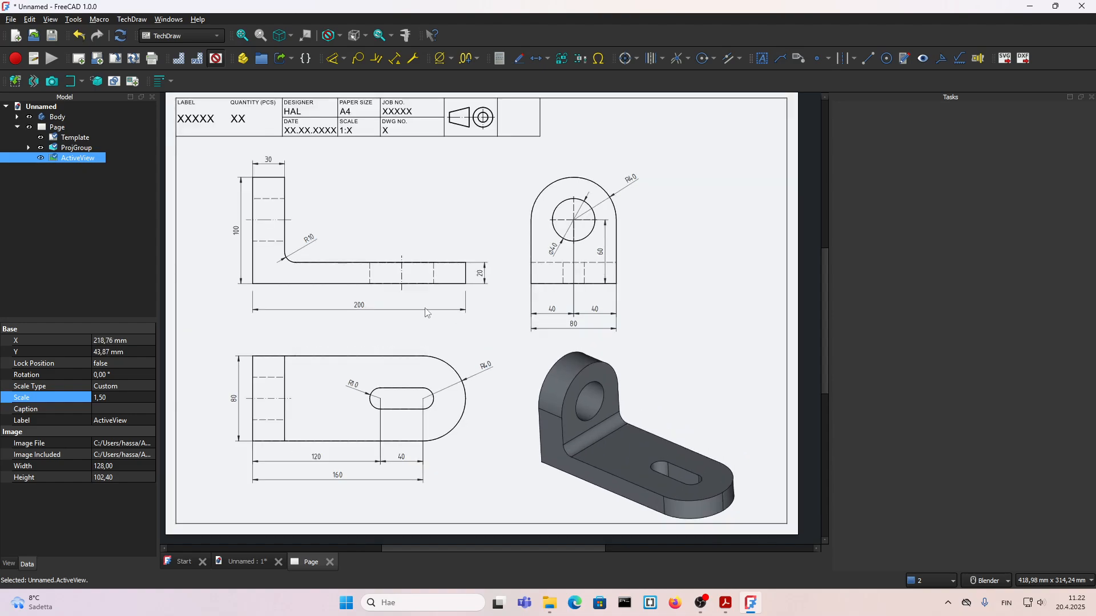
Step: Examine the Front view's data and view properties, including its decoration and line width settings, with view frames shown
click(373, 294)
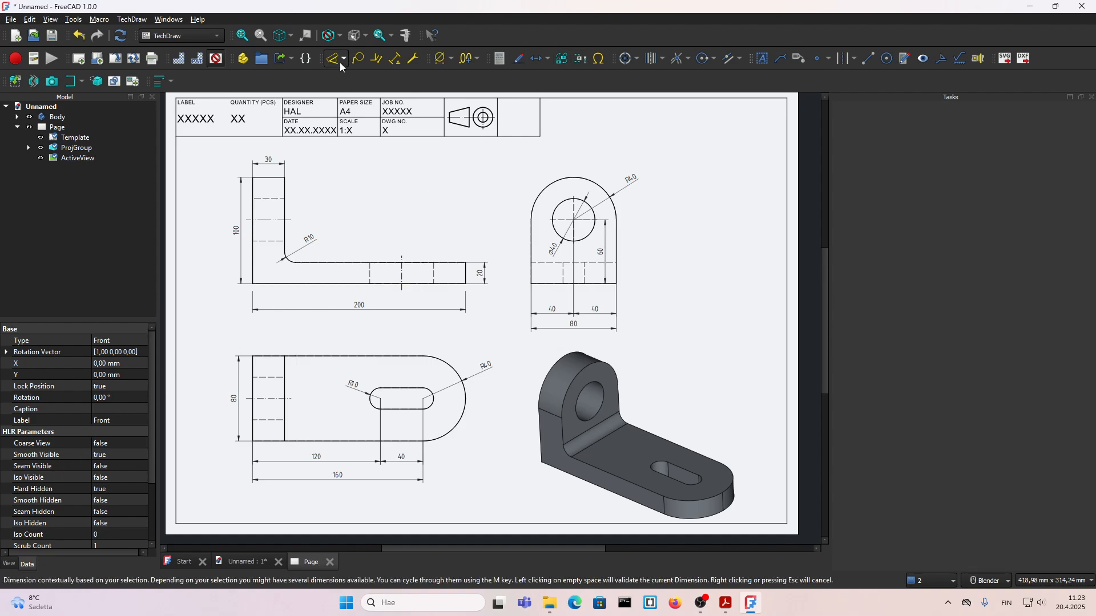
click(216, 58)
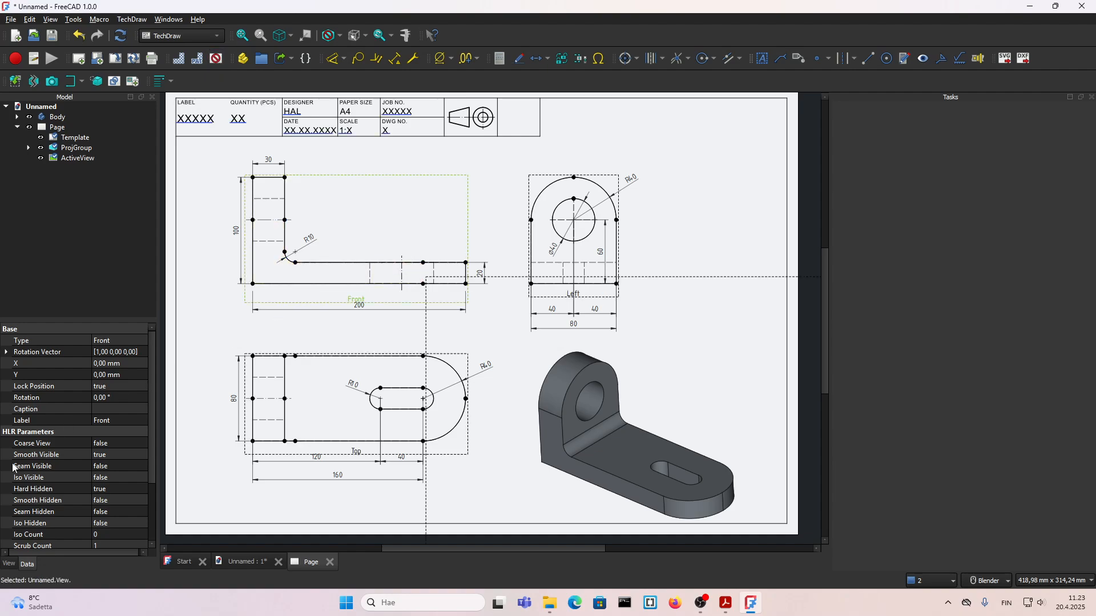
scroll(24, 470, down, 3)
scroll(27, 463, up, 3)
click(9, 564)
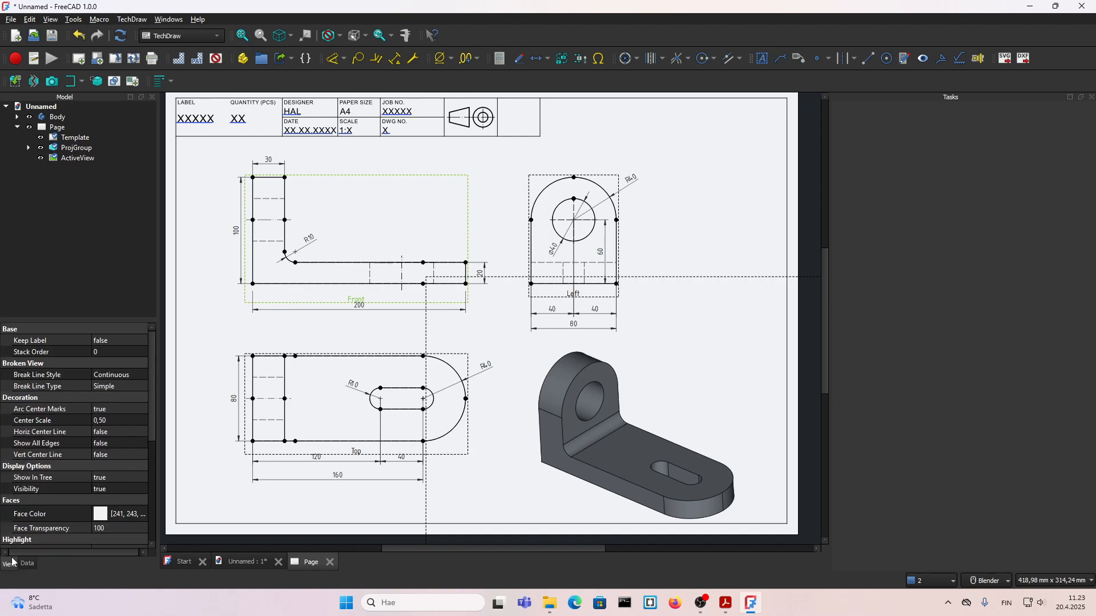
scroll(41, 433, down, 6)
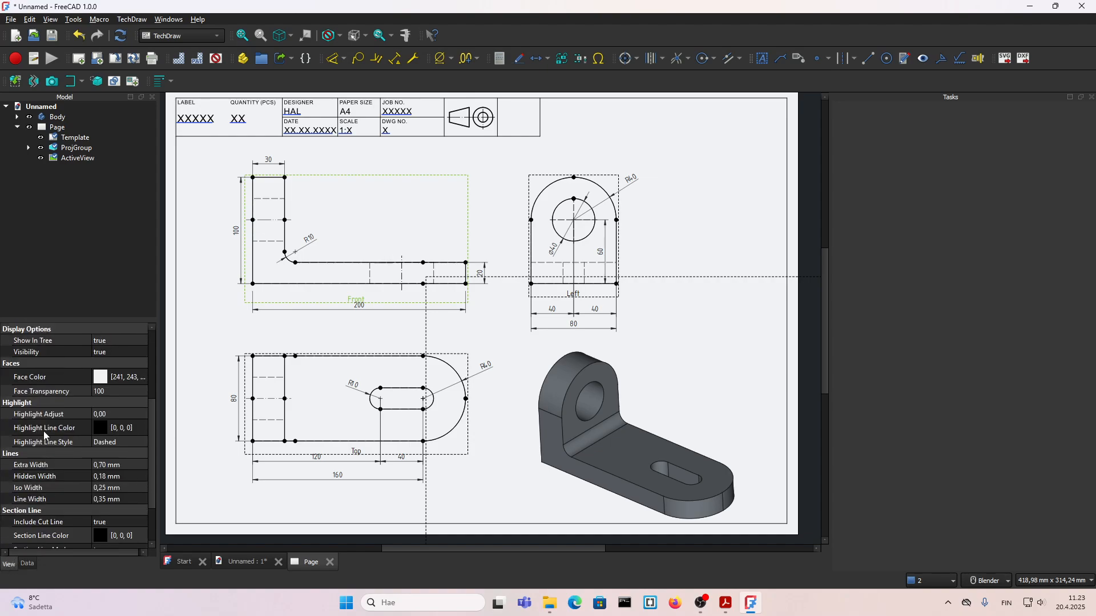
scroll(48, 438, up, 6)
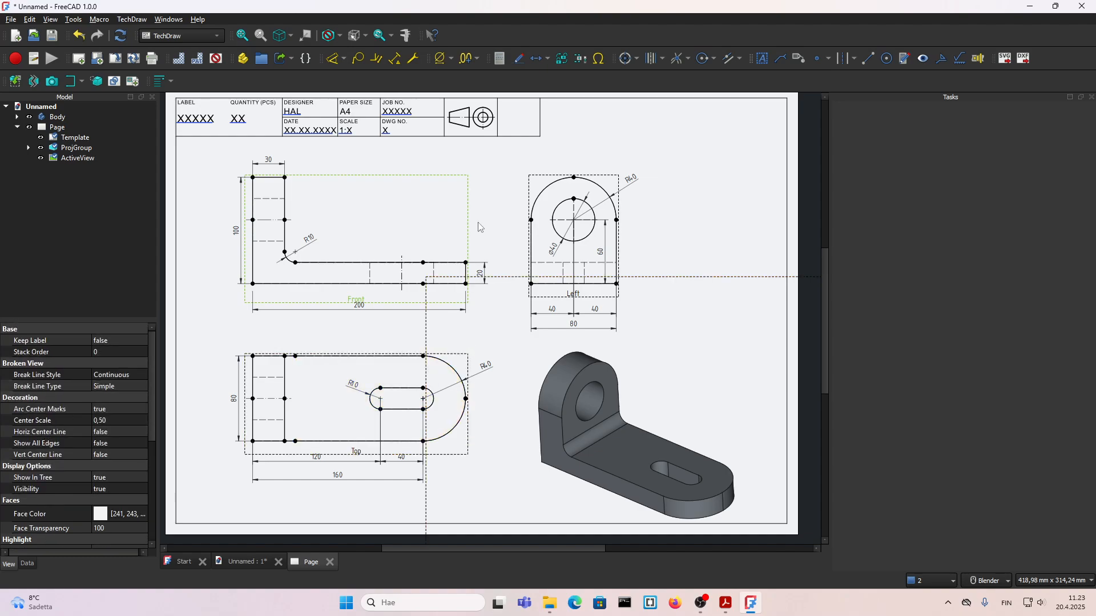
click(491, 200)
click(216, 58)
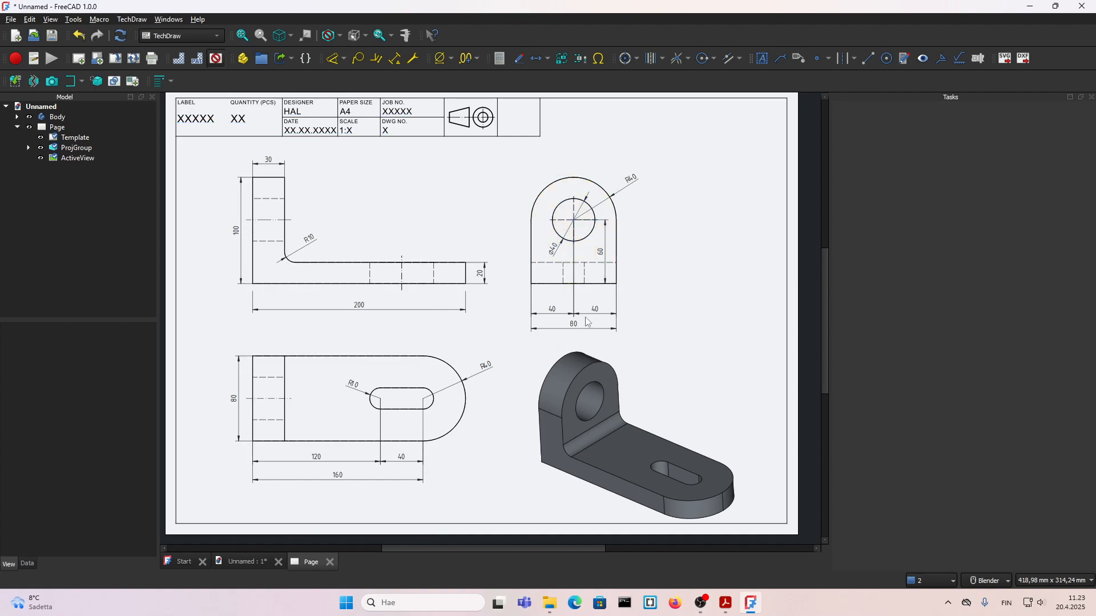
Step: Show the view frames and move the 3D image off the sheet to the right to free the projected views
scroll(592, 320, down, 2)
click(583, 434)
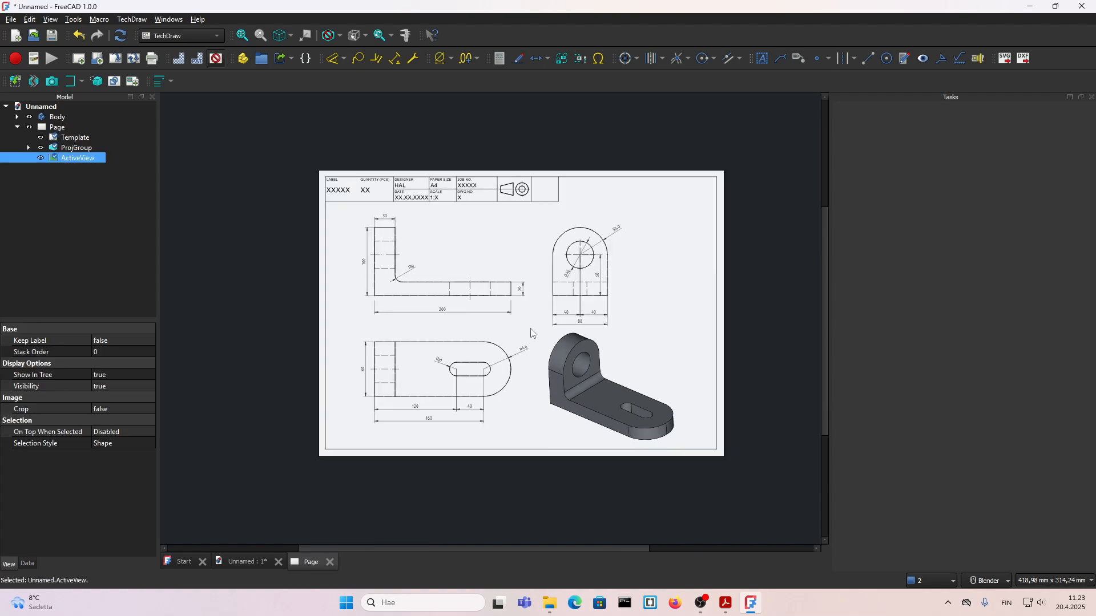
scroll(565, 376, up, 2)
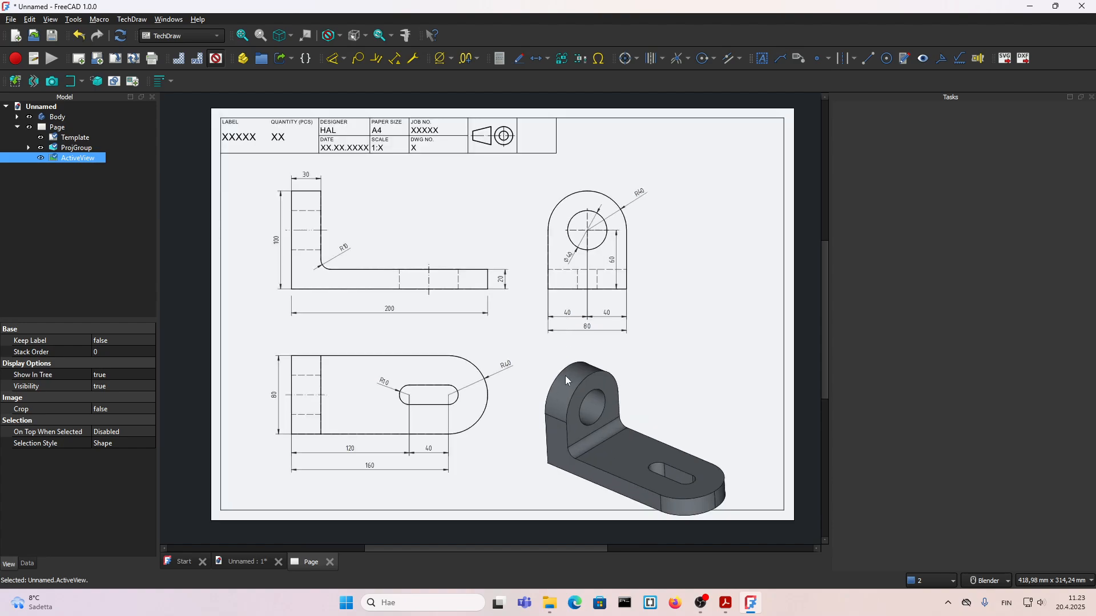
click(215, 58)
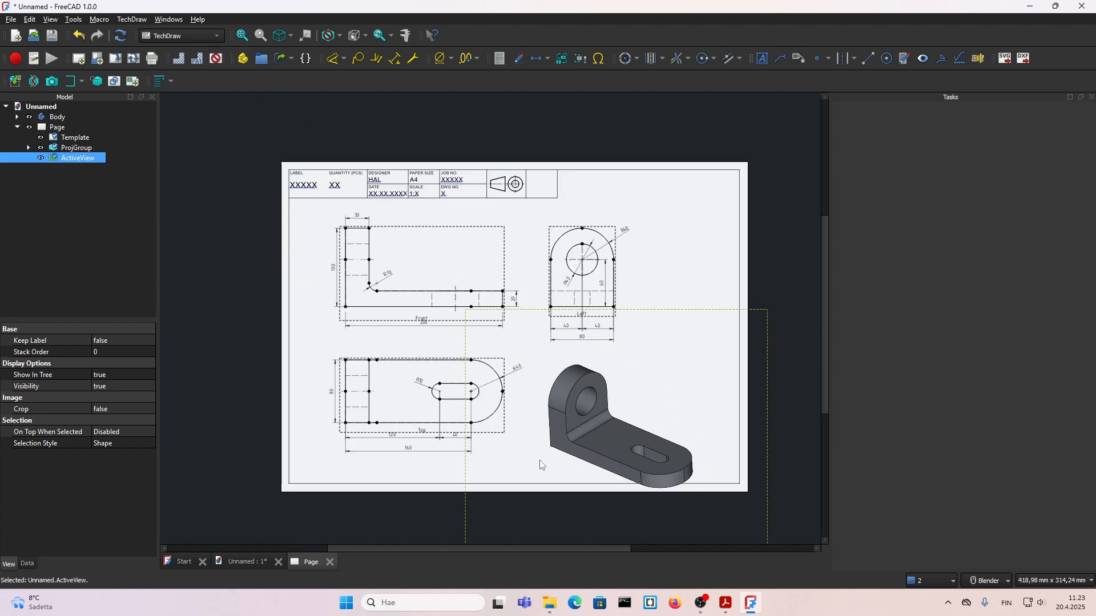
drag(525, 461, 782, 456)
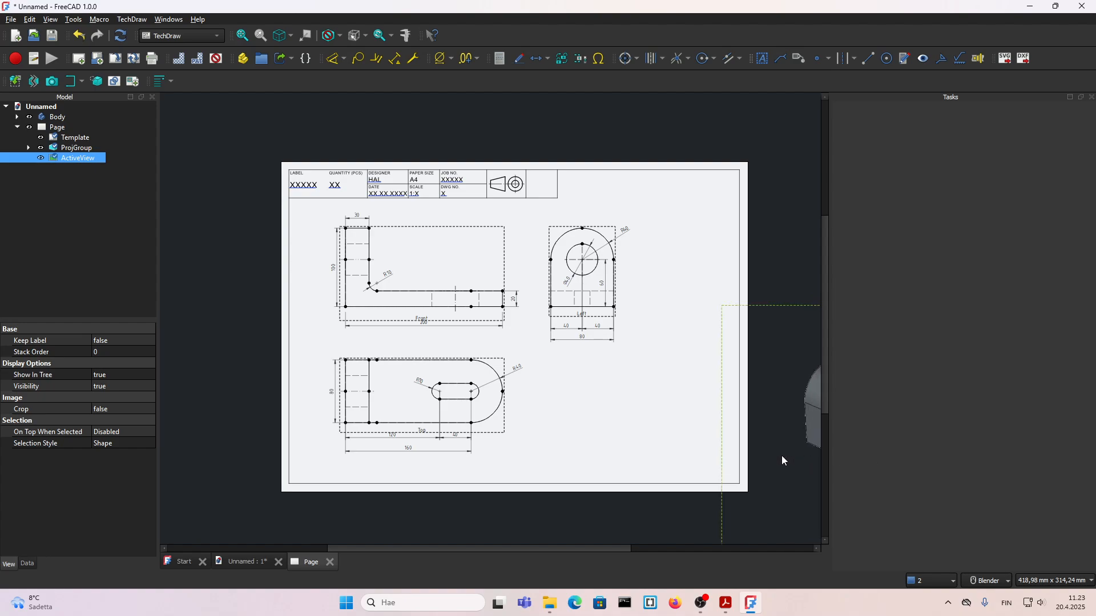
Step: Spread out the projected views by moving the Left view farther right, the Top view lower and the Front view slightly right
scroll(643, 316, up, 2)
click(634, 314)
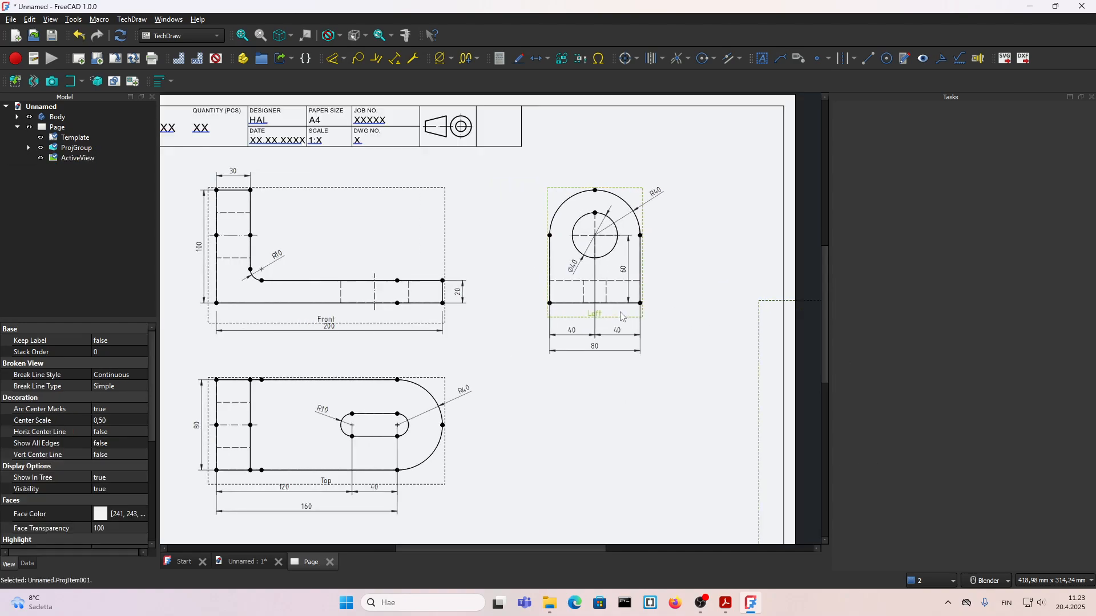
drag(380, 312, 413, 310)
drag(384, 476, 384, 489)
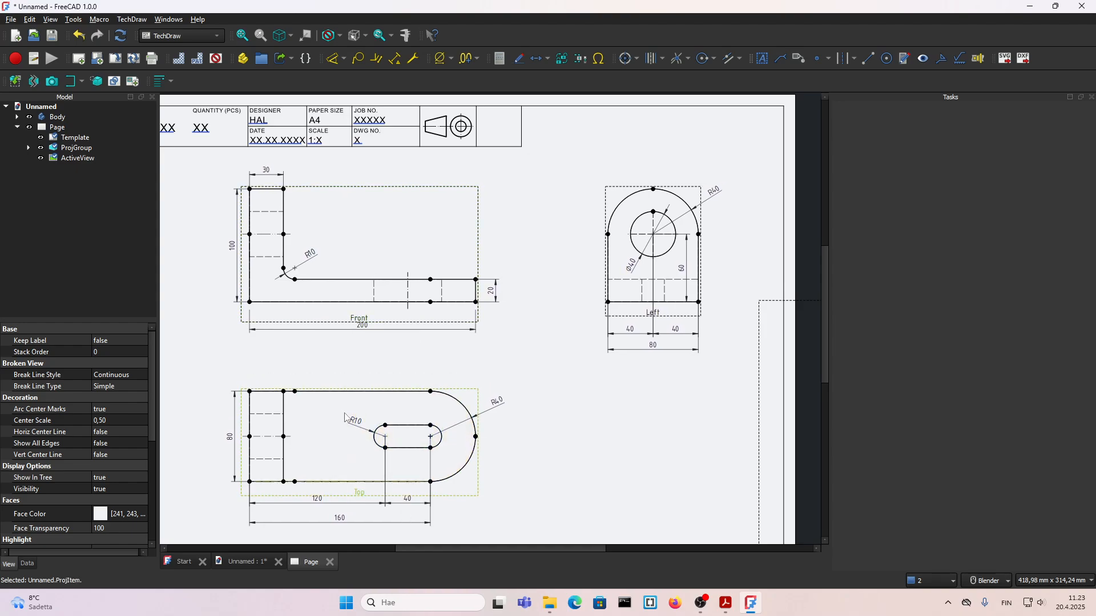
scroll(306, 317, down, 2)
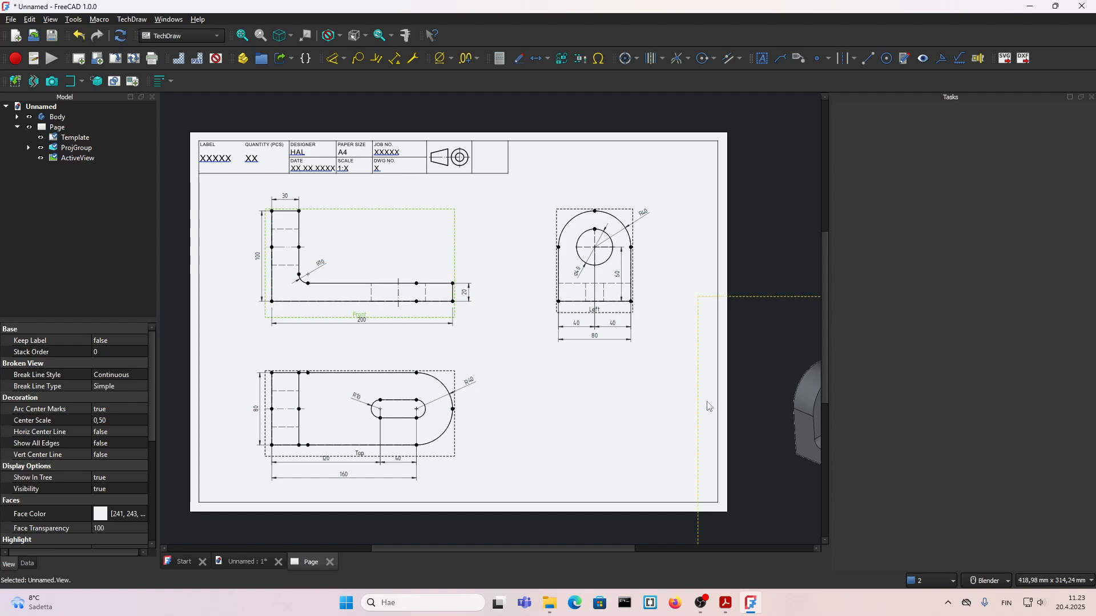
Step: Move the 3D image back onto the sheet into the space below the Left view
click(424, 399)
drag(425, 399, 430, 399)
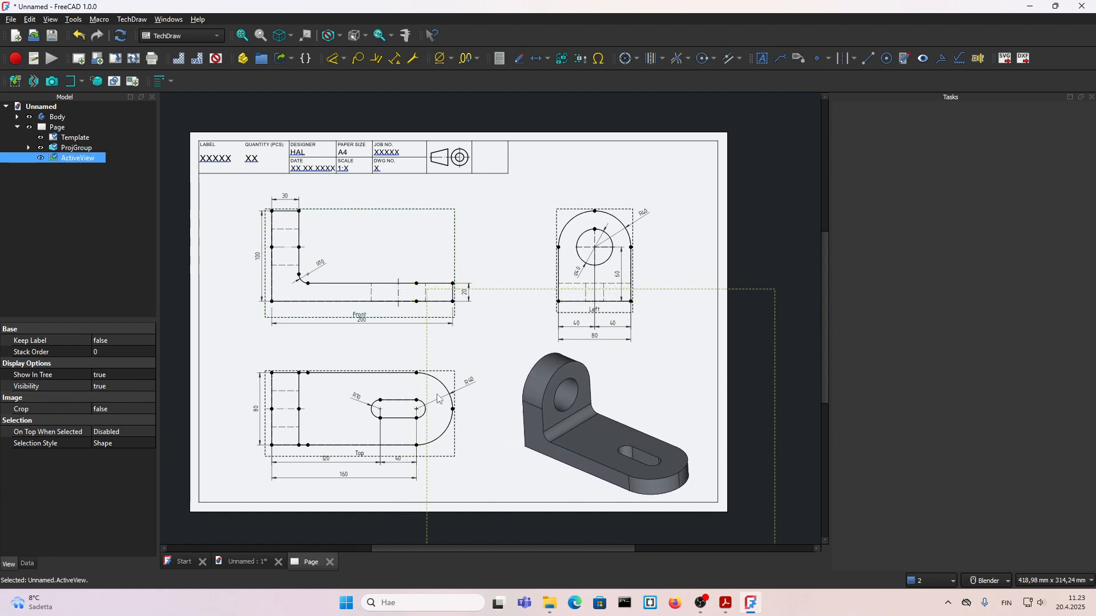
click(401, 489)
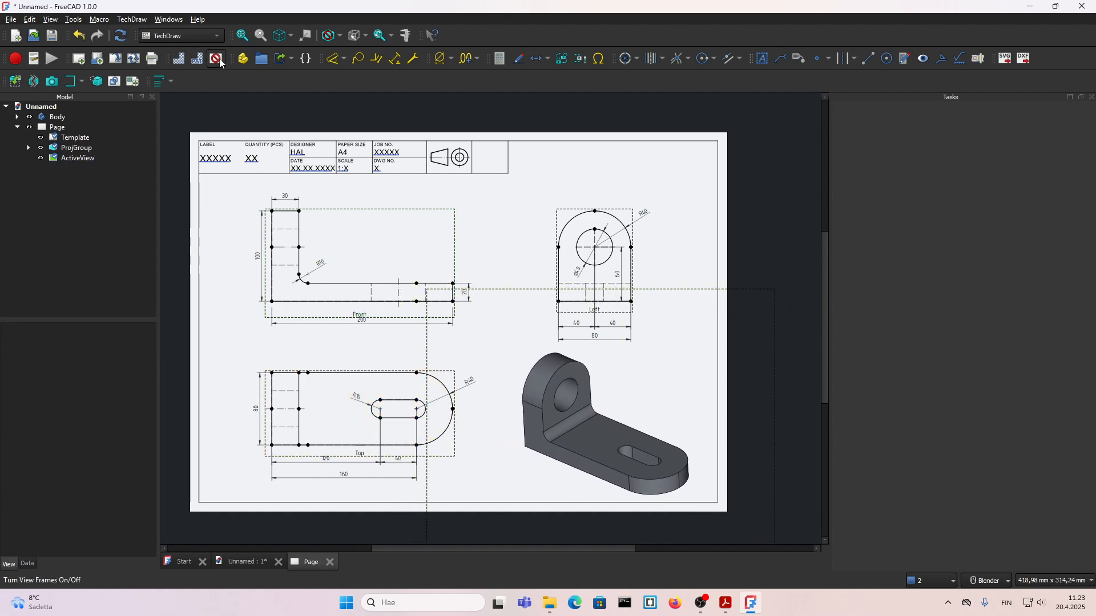